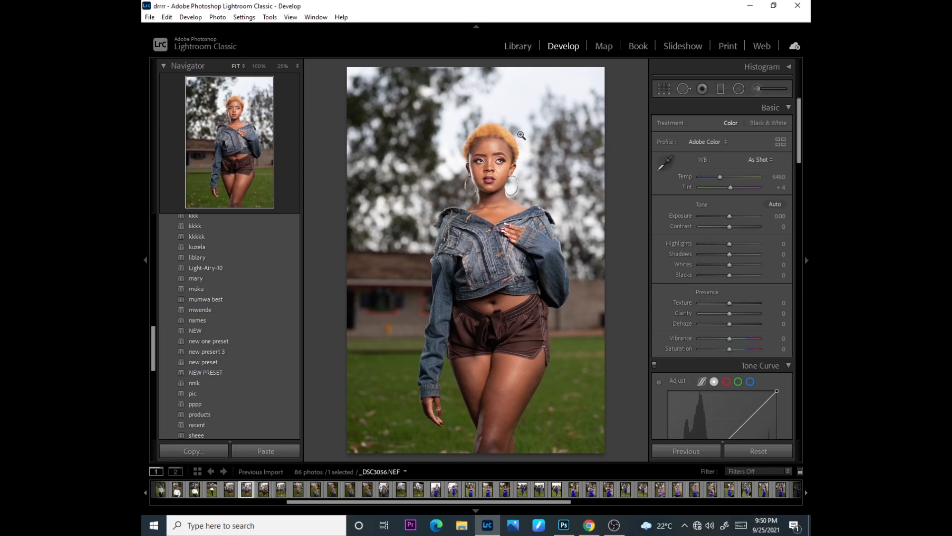
Step: Compare the portraits _DSC3056, _DSC3059 and _DSC3055 in Develop, and examine the face in _DSC3056 up close
{"action": "left_click", "coordinate": [524, 49]}
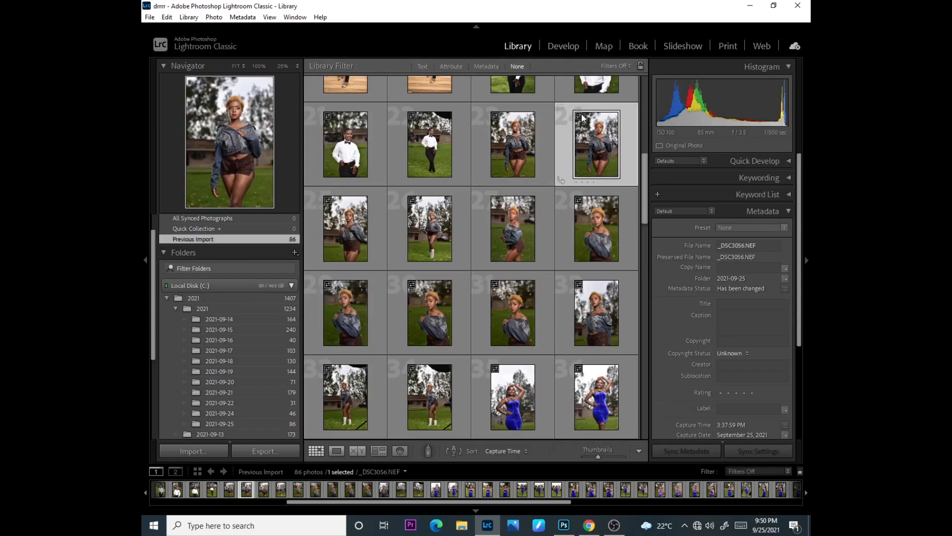
{"action": "left_click", "coordinate": [564, 46]}
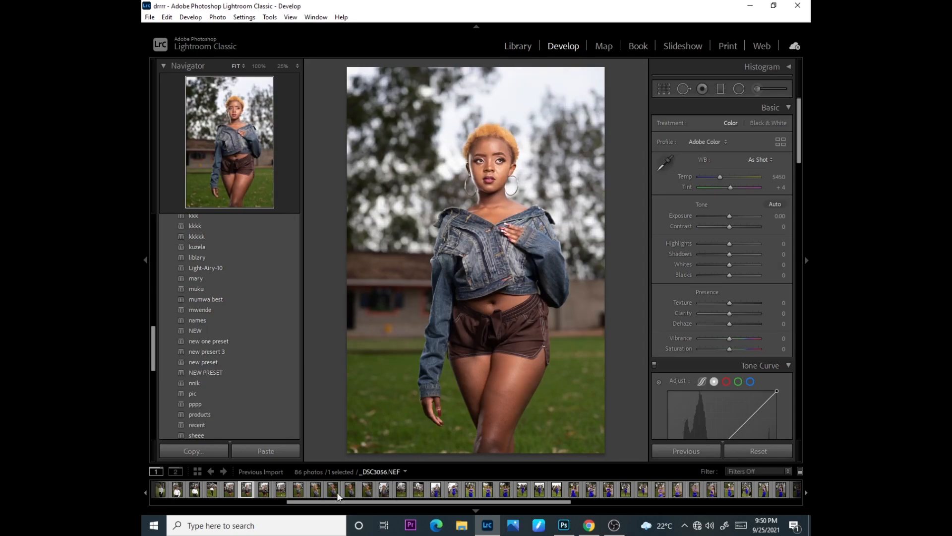
{"action": "left_click", "coordinate": [297, 491]}
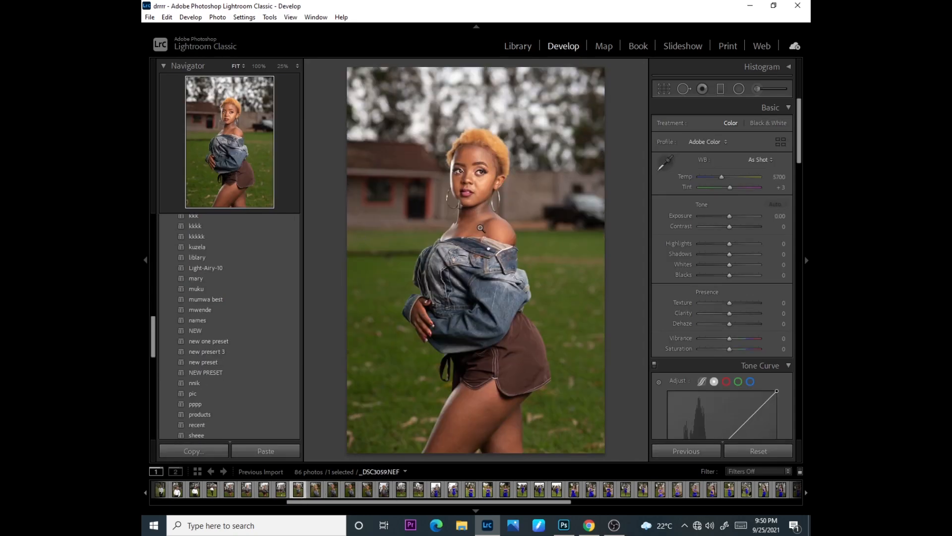
{"action": "left_click", "coordinate": [247, 490]}
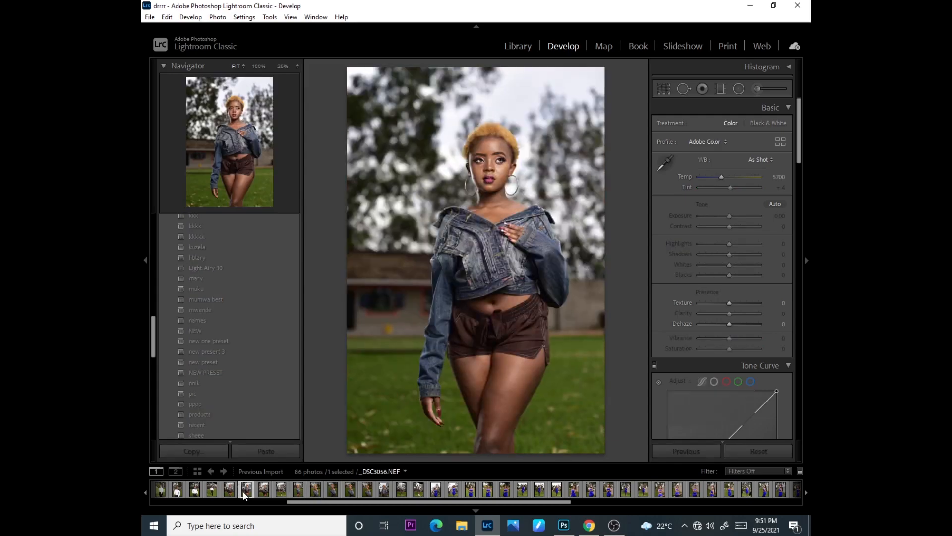
{"action": "left_click", "coordinate": [229, 490]}
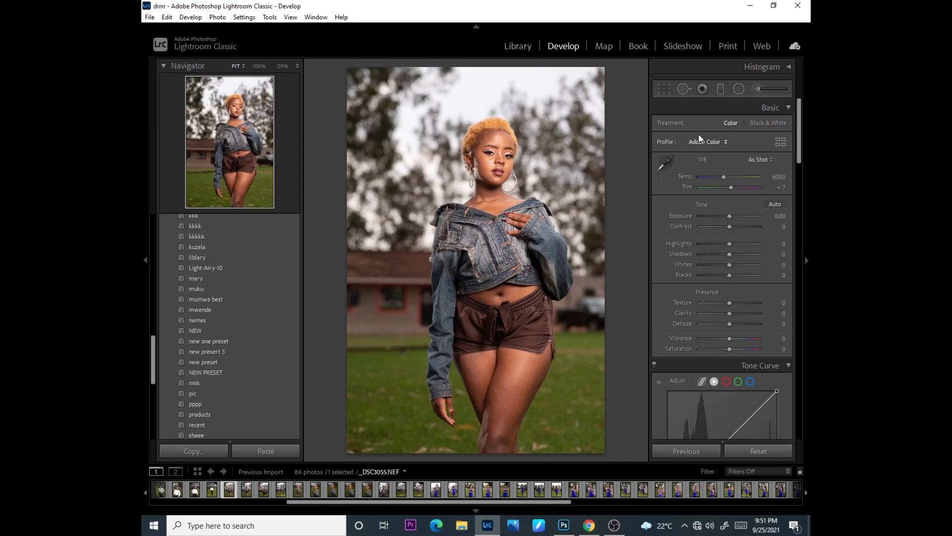
{"action": "left_click", "coordinate": [245, 492]}
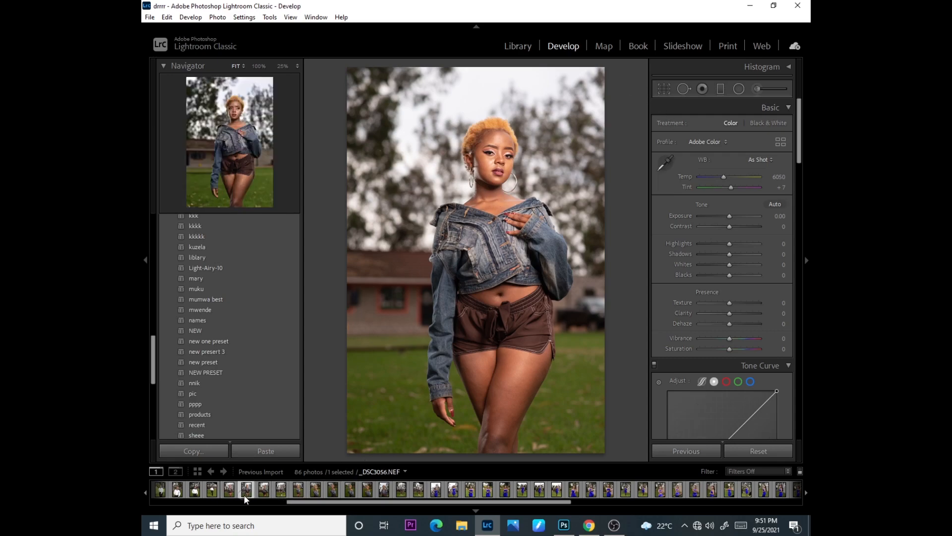
{"action": "left_click", "coordinate": [493, 160]}
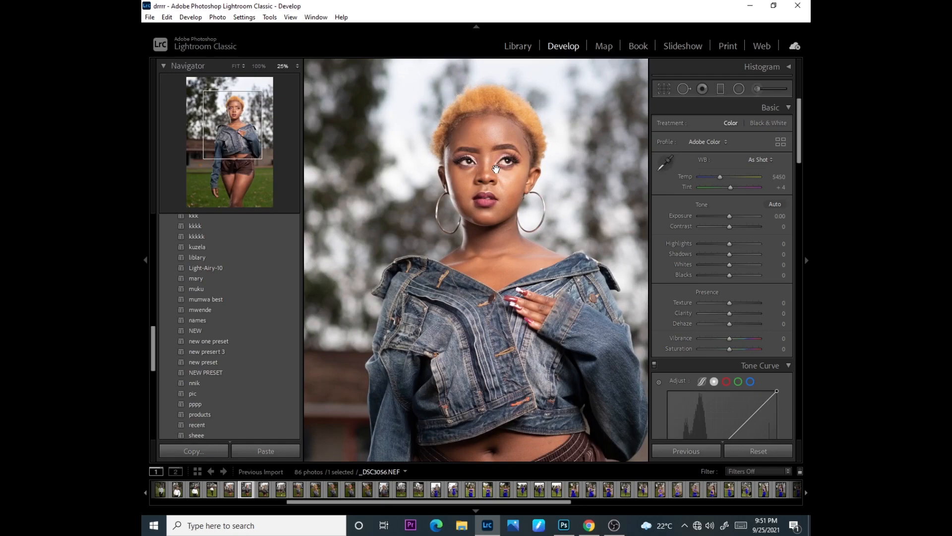
Step: Pick the full-length portrait _DSC3058 from the Library grid and inspect its face up close in Develop
{"action": "left_click", "coordinate": [518, 45]}
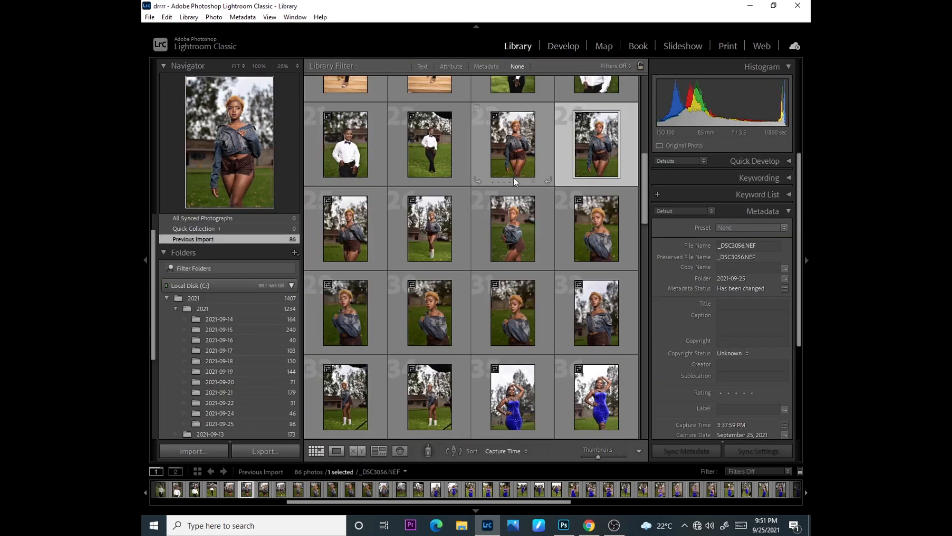
{"action": "left_click", "coordinate": [436, 228]}
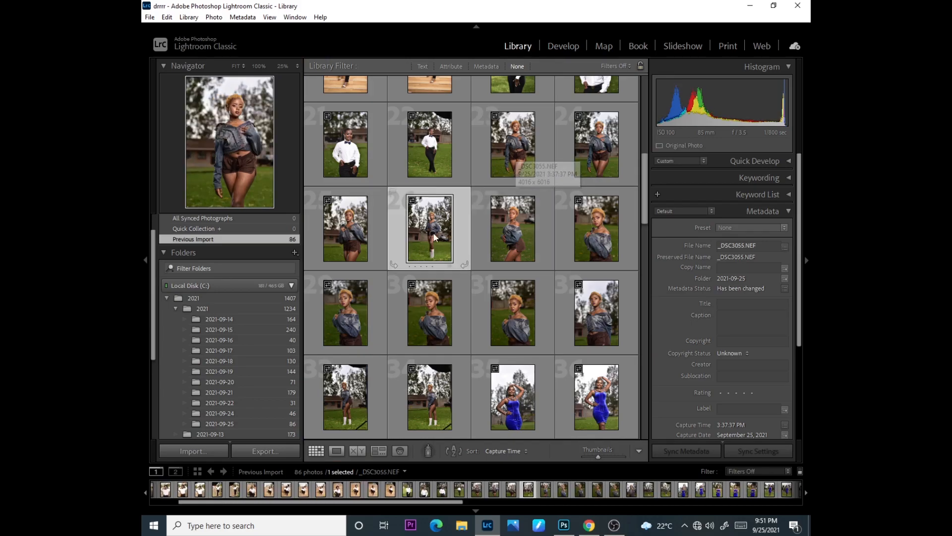
{"action": "left_click", "coordinate": [563, 45]}
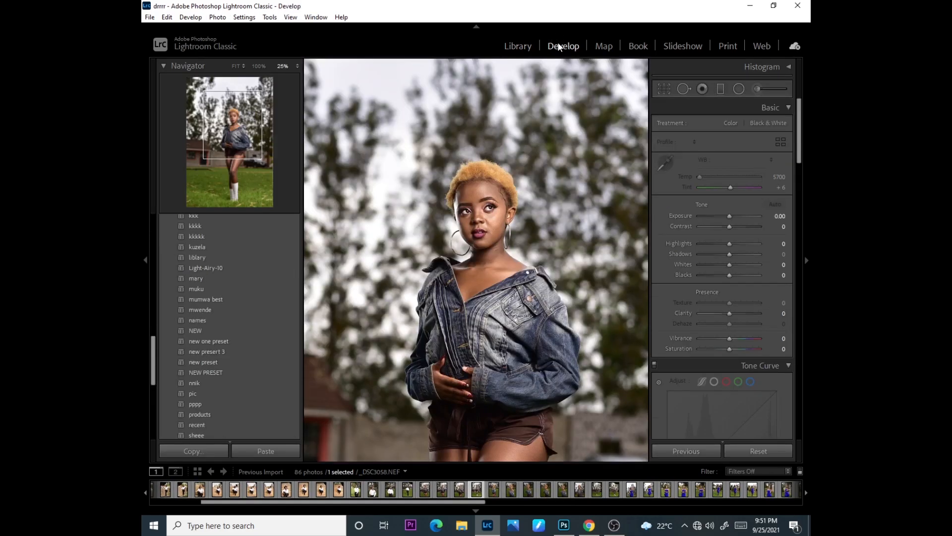
{"action": "left_click", "coordinate": [495, 106]}
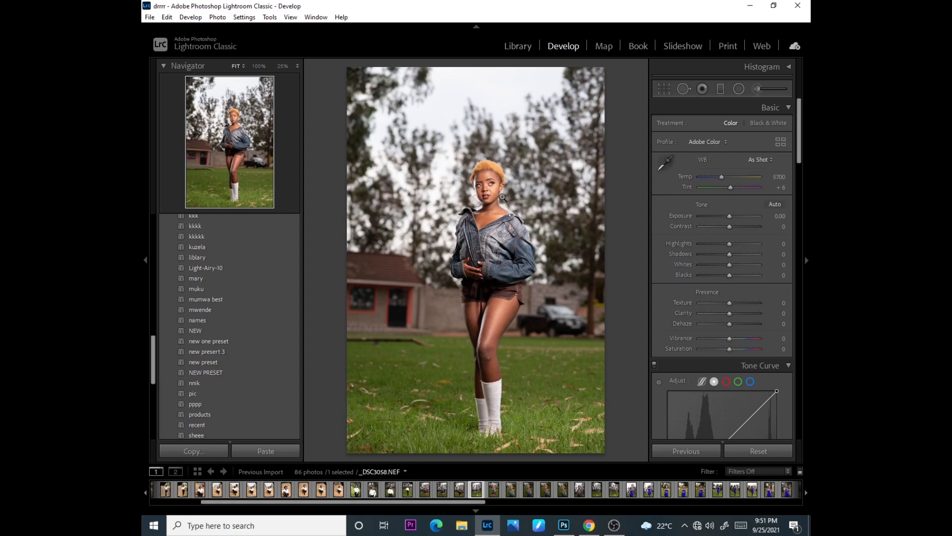
{"action": "left_click", "coordinate": [487, 189]}
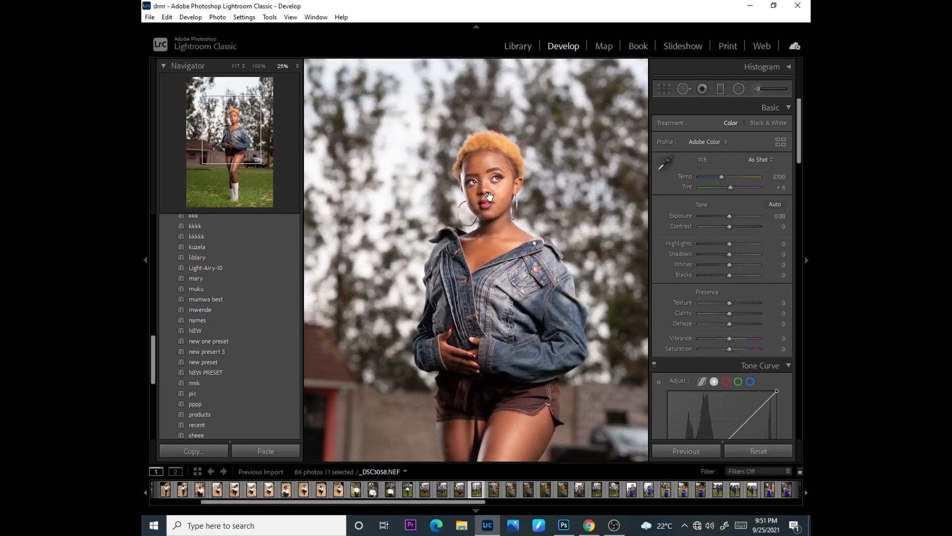
{"action": "left_click", "coordinate": [489, 196]}
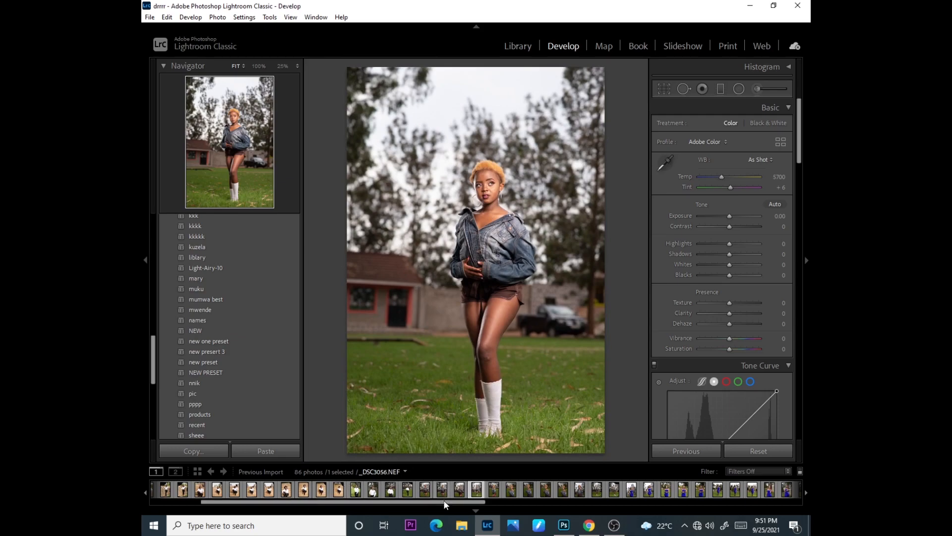
Step: Select the photo _DSC3056.NEF for editing and apply the babyshower user preset to it
{"action": "left_click", "coordinate": [442, 490]}
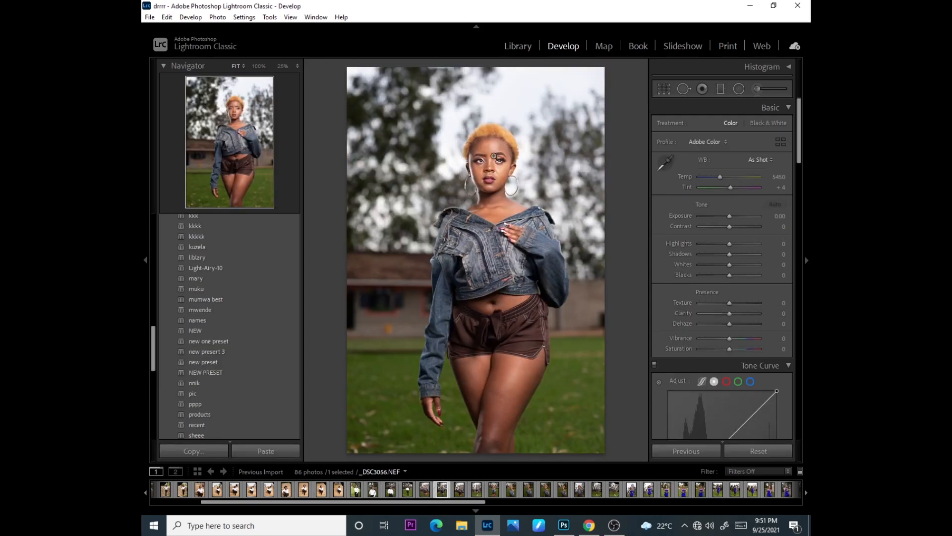
{"action": "left_click", "coordinate": [494, 156]}
{"action": "left_click", "coordinate": [494, 144]}
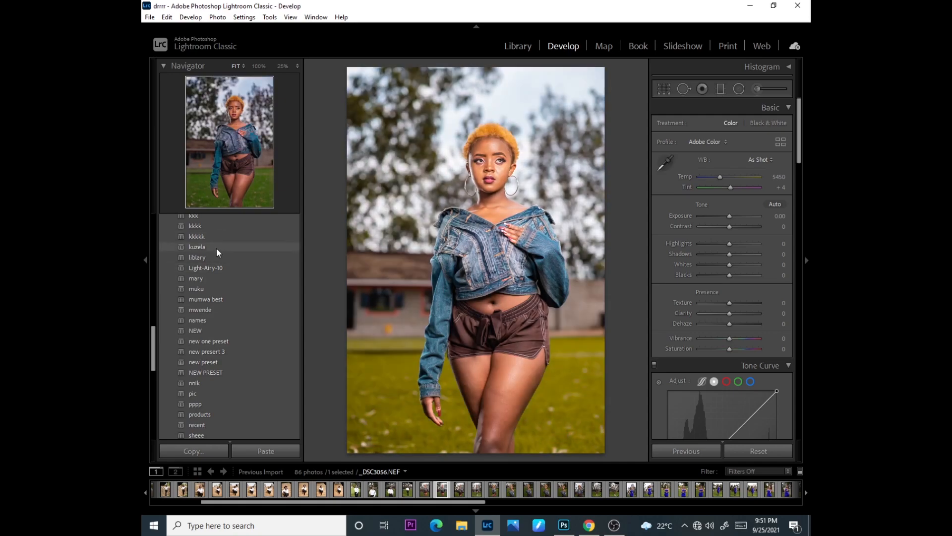
{"action": "left_click_drag", "start_coordinate": [153, 347], "coordinate": [155, 280]}
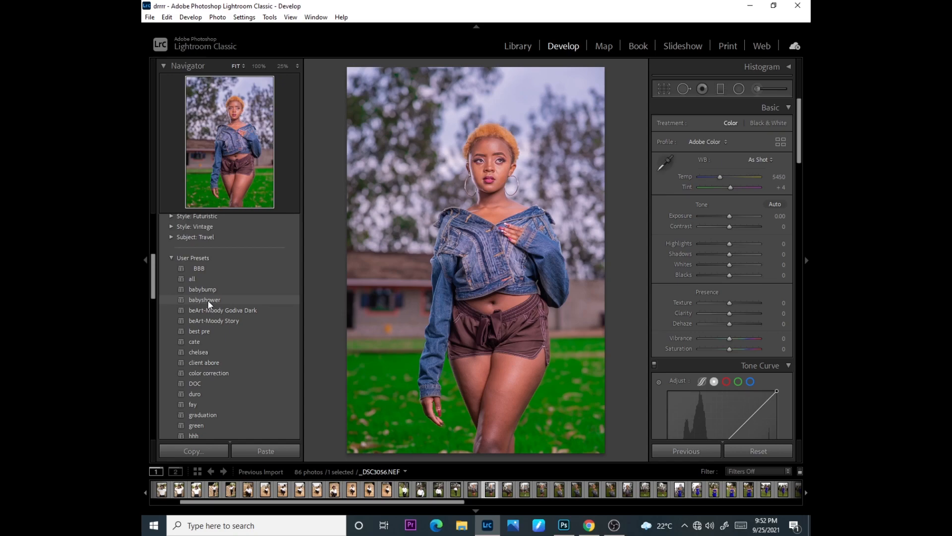
{"action": "left_click", "coordinate": [207, 299]}
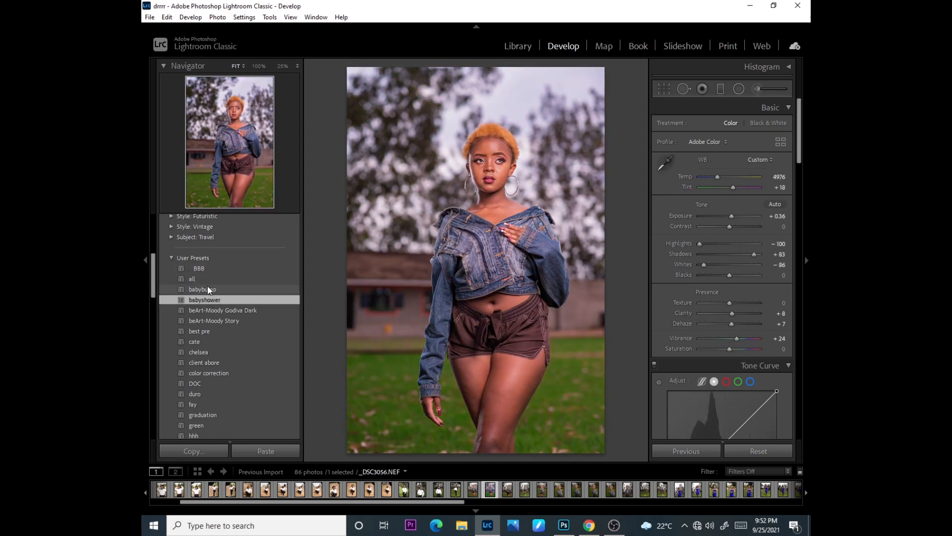
Step: Try the 4 x 5 / 8 x 10 crop aspect ratio on the photo and set it back to As Shot
{"action": "left_click", "coordinate": [665, 88]}
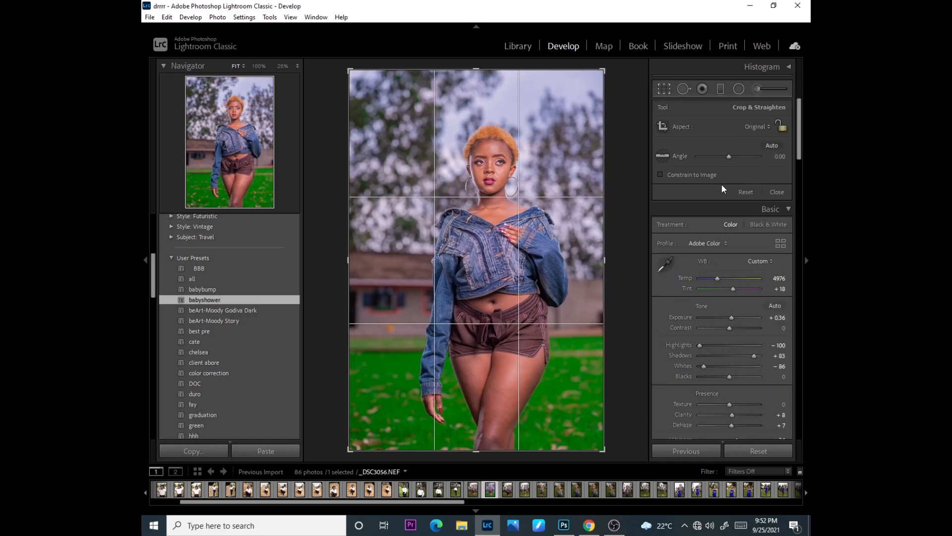
{"action": "left_click", "coordinate": [751, 127]}
{"action": "left_click", "coordinate": [684, 189]}
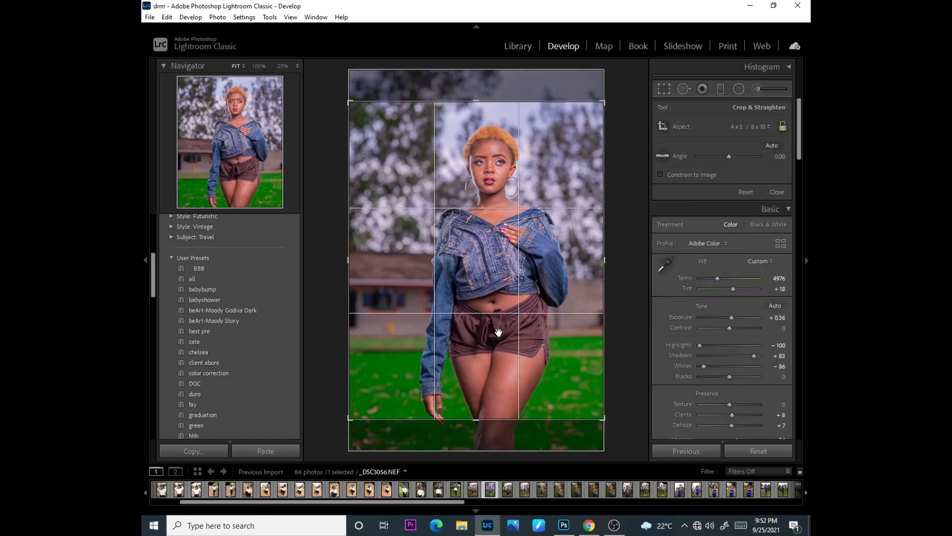
{"action": "left_click", "coordinate": [738, 128]}
{"action": "left_click", "coordinate": [677, 139]}
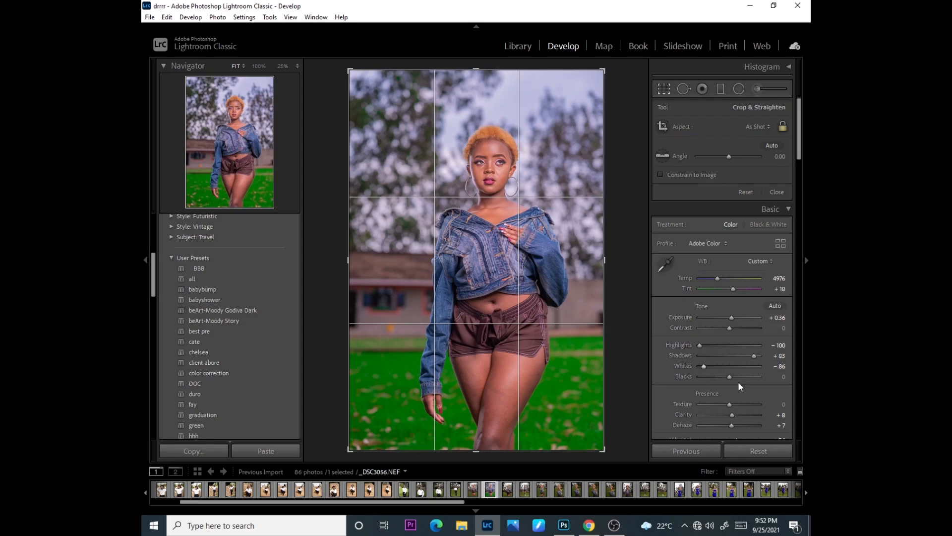
Step: Set Shadows to +35, Highlights to −79 and Exposure to +0.09 in the Basic adjustments
{"action": "left_click_drag", "start_coordinate": [745, 356], "coordinate": [739, 356]}
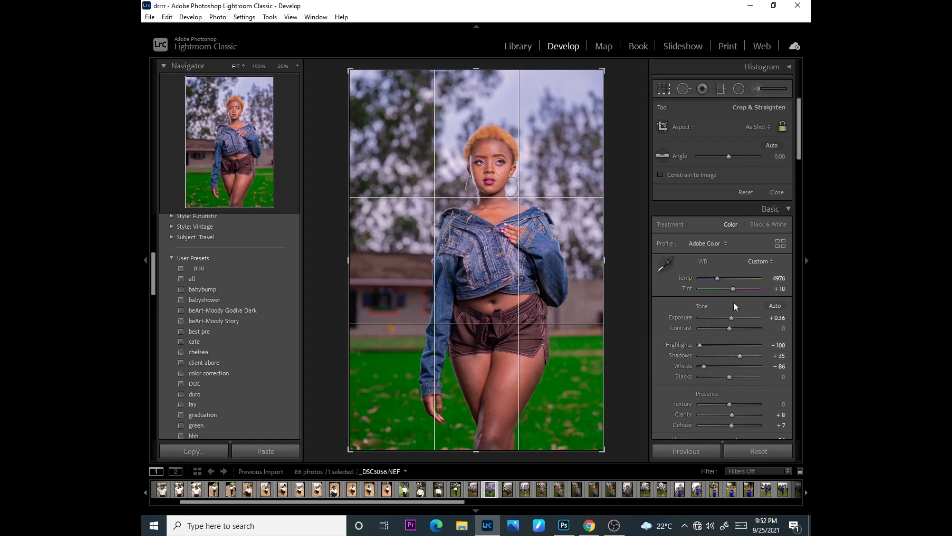
{"action": "left_click_drag", "start_coordinate": [701, 344], "coordinate": [728, 318]}
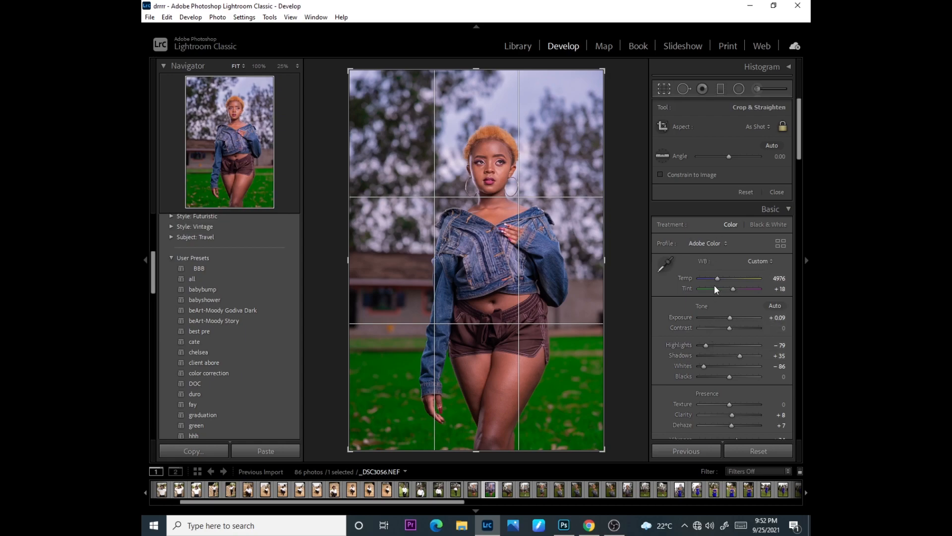
Step: In the HSL color adjustments, set the green hue to −3 and green saturation to +32, and adjust the blue saturation
{"action": "left_click_drag", "start_coordinate": [800, 159], "coordinate": [789, 244]}
{"action": "left_click", "coordinate": [711, 146]}
{"action": "mouse_move", "coordinate": [741, 175]}
{"action": "left_mouse_down"}
{"action": "mouse_move", "coordinate": [730, 173]}
{"action": "mouse_move", "coordinate": [744, 185]}
{"action": "left_mouse_up"}
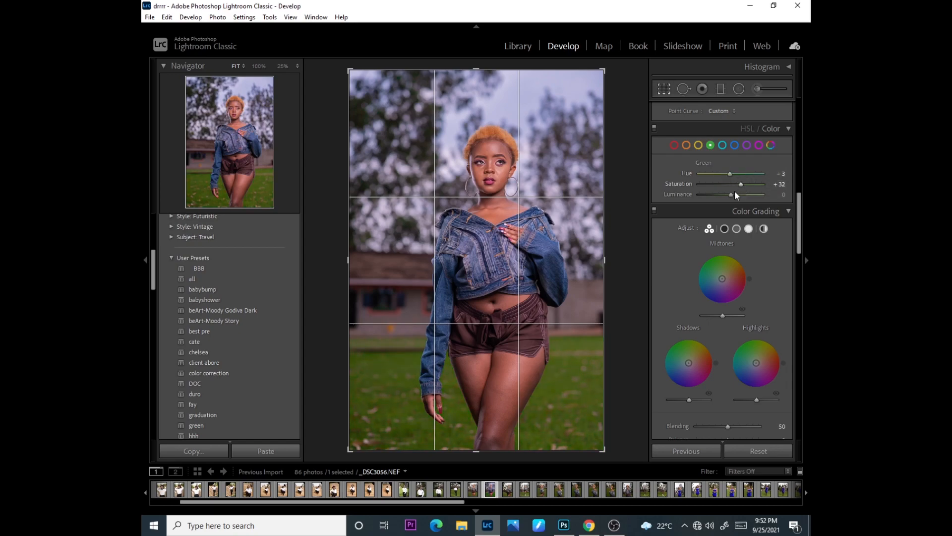
{"action": "left_click", "coordinate": [699, 145]}
{"action": "left_click", "coordinate": [734, 145]}
{"action": "left_click", "coordinate": [737, 183]}
Step: Show the photo as a split before/after comparison and change it to the Top / Bottom layout
{"action": "key", "text": "shift+y"}
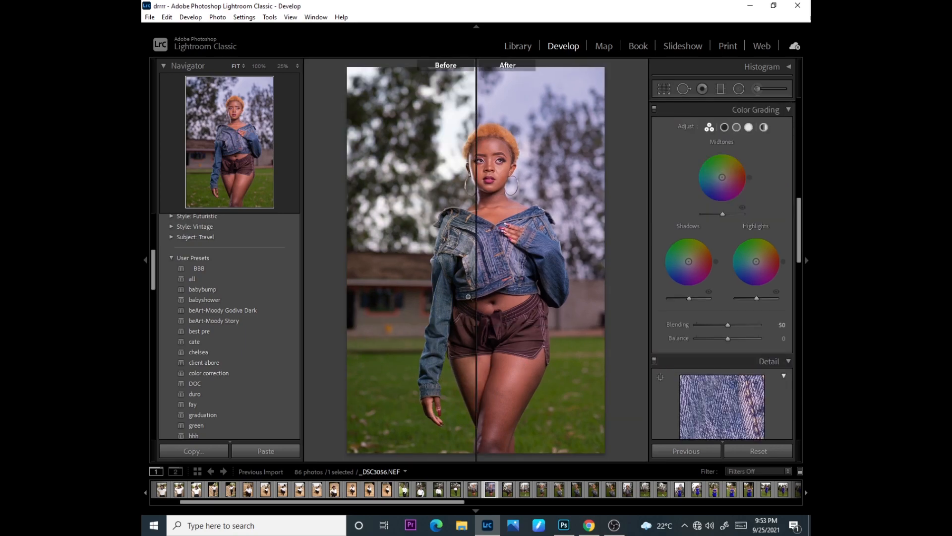
{"action": "left_click", "coordinate": [316, 17]}
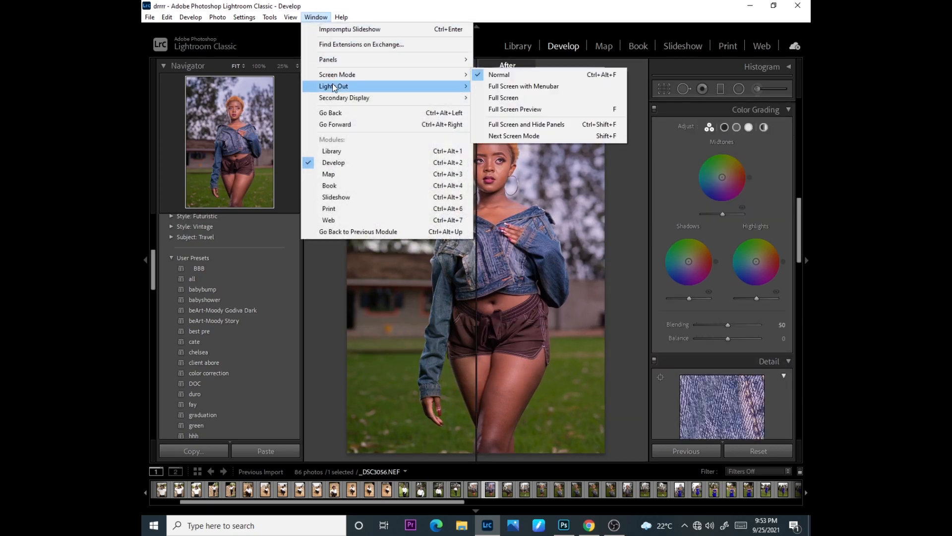
{"action": "mouse_move", "coordinate": [290, 17]}
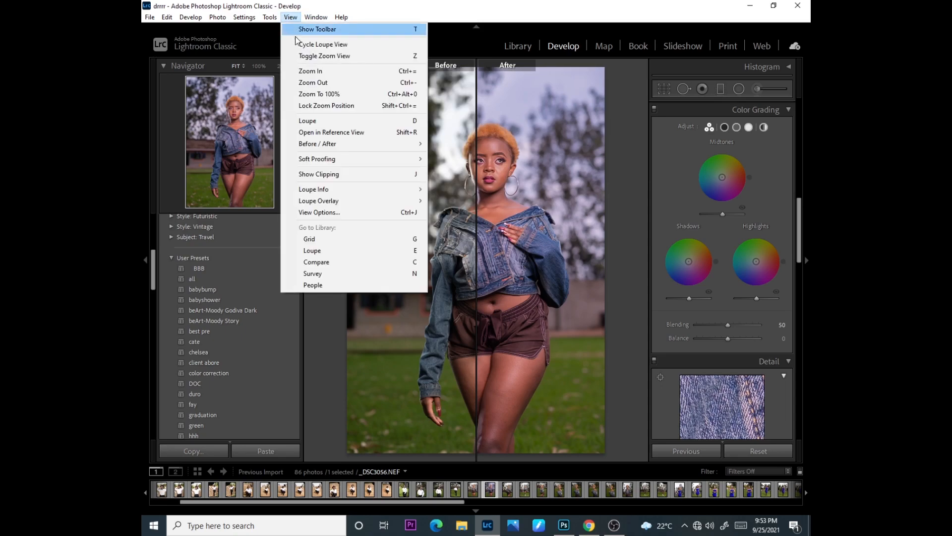
{"action": "mouse_move", "coordinate": [323, 145]}
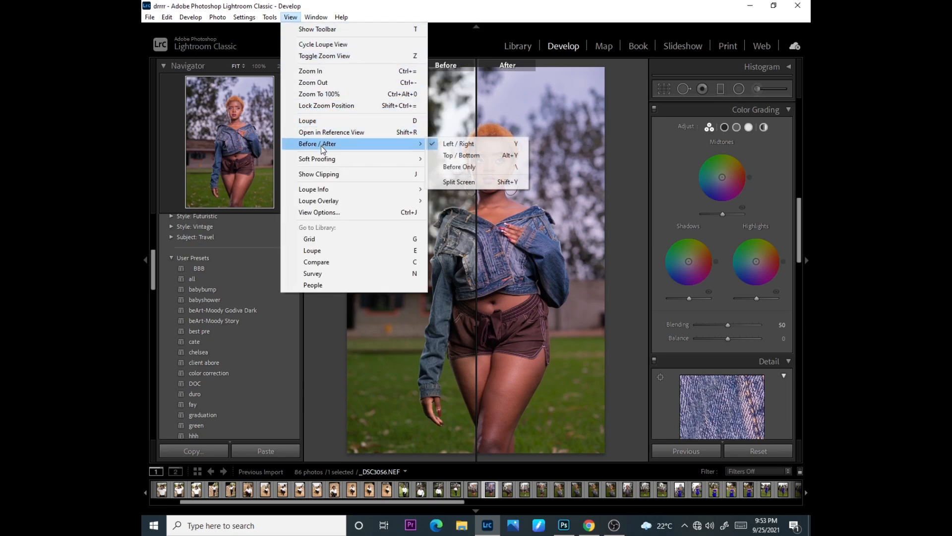
{"action": "left_click", "coordinate": [456, 155]}
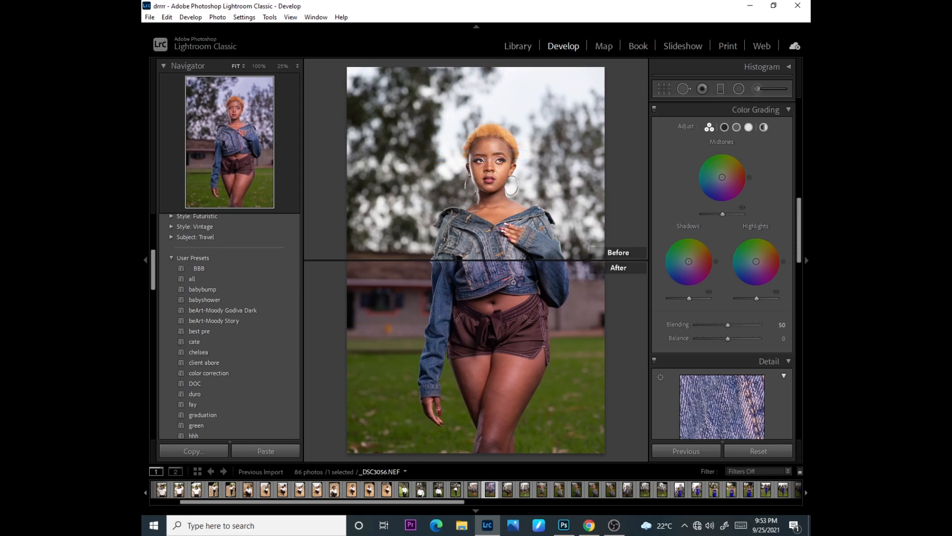
Step: Inspect the face in the top/bottom comparison and return to the full view of the edited photo only
{"action": "left_click", "coordinate": [506, 317]}
{"action": "left_click_drag", "start_coordinate": [505, 337], "coordinate": [505, 5]}
{"action": "mouse_move", "coordinate": [498, 278]}
{"action": "left_mouse_down"}
{"action": "mouse_move", "coordinate": [504, 25]}
{"action": "mouse_move", "coordinate": [506, 213]}
{"action": "mouse_move", "coordinate": [490, 531]}
{"action": "mouse_move", "coordinate": [505, 263]}
{"action": "left_mouse_up"}
{"action": "left_click", "coordinate": [316, 16]}
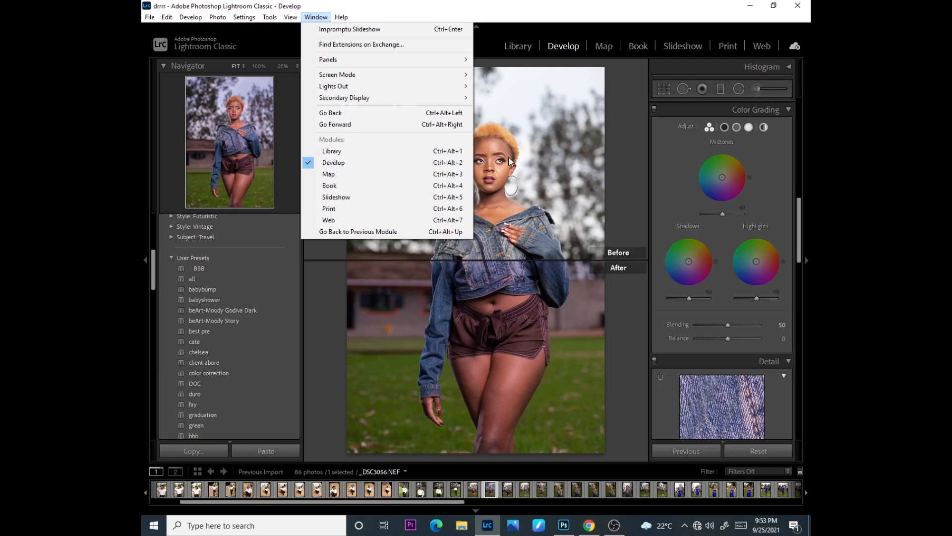
{"action": "left_click", "coordinate": [519, 135]}
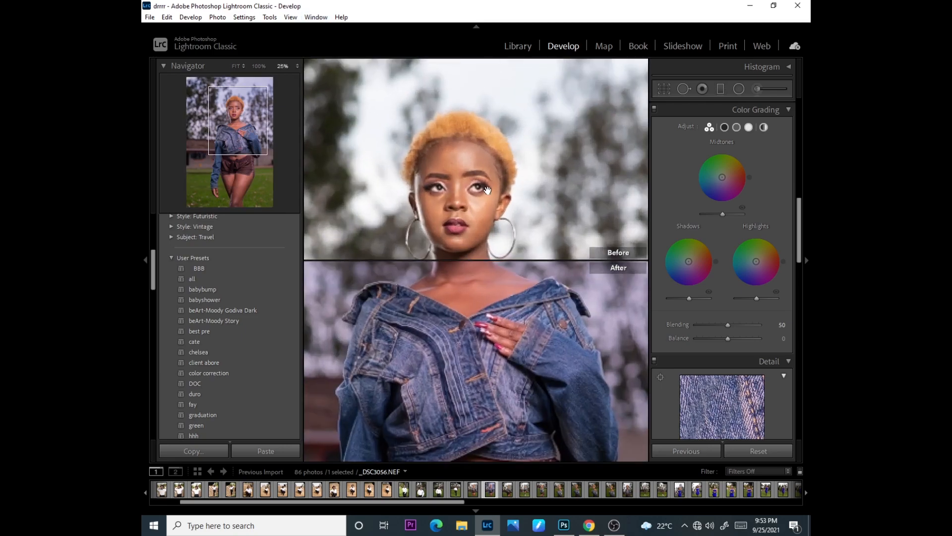
{"action": "key", "text": "y"}
{"action": "key", "text": "y"}
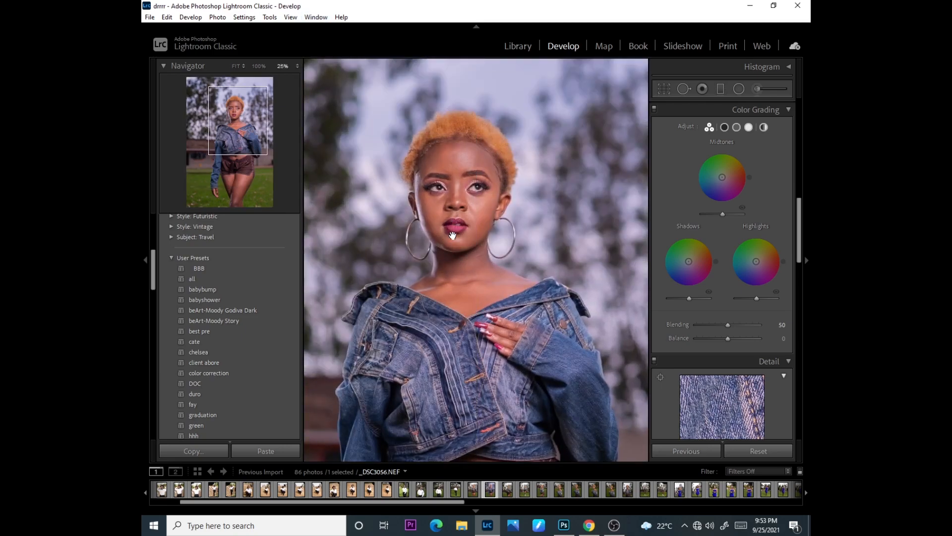
{"action": "left_click", "coordinate": [453, 234]}
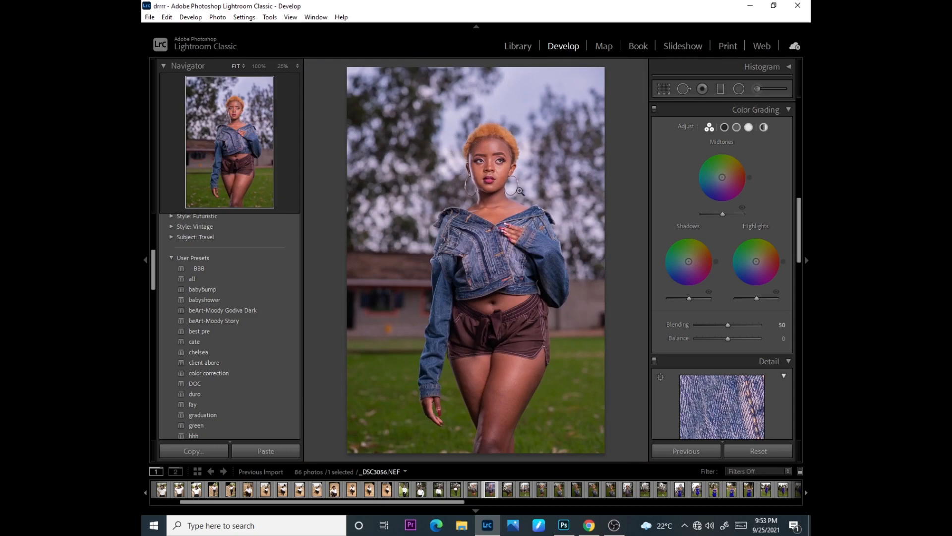
Step: Examine the edited face and denim jacket up close to judge the skin and color tones
{"action": "left_click", "coordinate": [502, 162]}
{"action": "left_click_drag", "start_coordinate": [497, 215], "coordinate": [478, 184]}
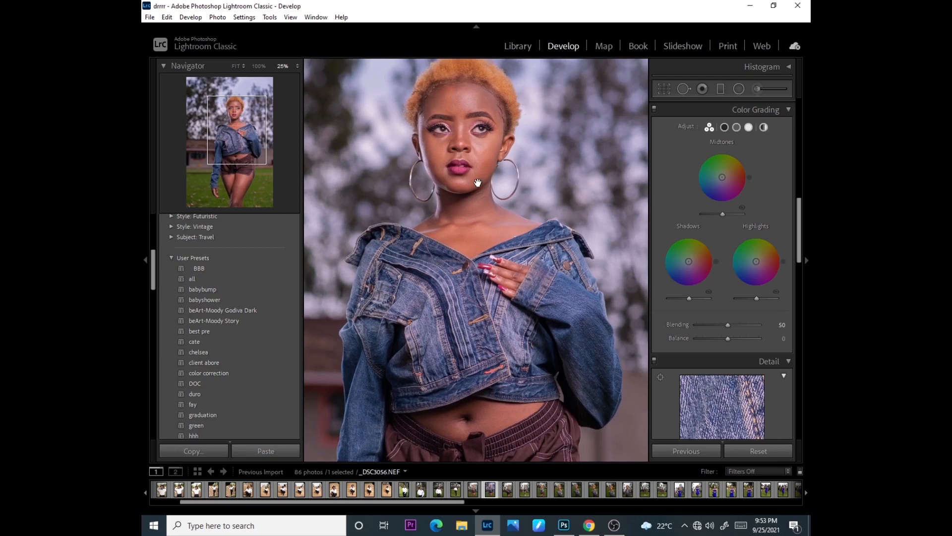
{"action": "left_click", "coordinate": [478, 184]}
{"action": "left_click", "coordinate": [233, 269]}
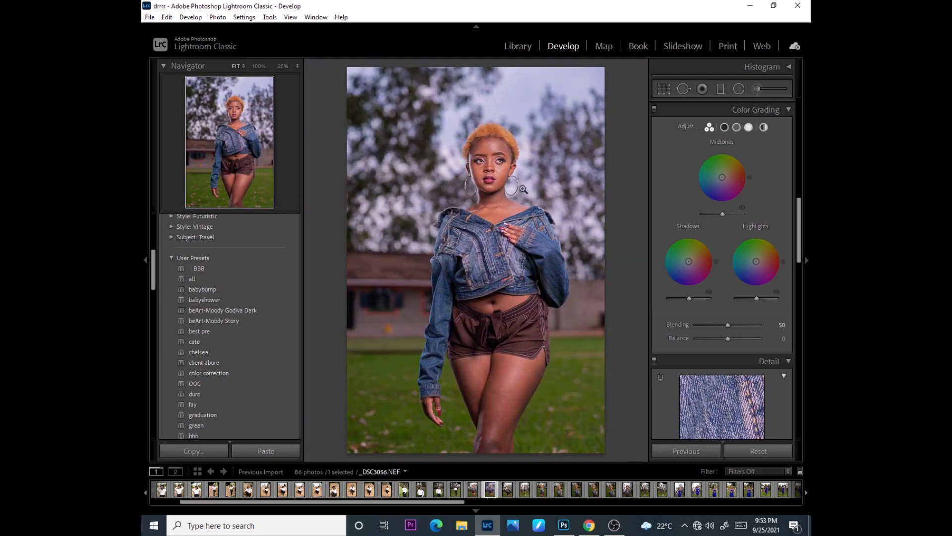
{"action": "left_click", "coordinate": [509, 164]}
{"action": "left_click_drag", "start_coordinate": [510, 164], "coordinate": [559, 222]}
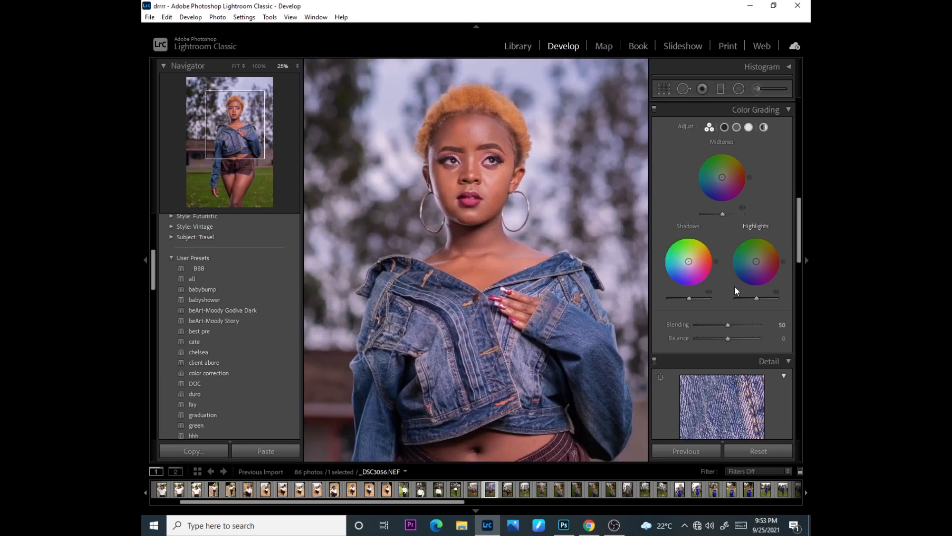
Step: Reduce the photo's vibrance to +4 in the basic adjustments
{"action": "left_click_drag", "start_coordinate": [801, 252], "coordinate": [801, 177]}
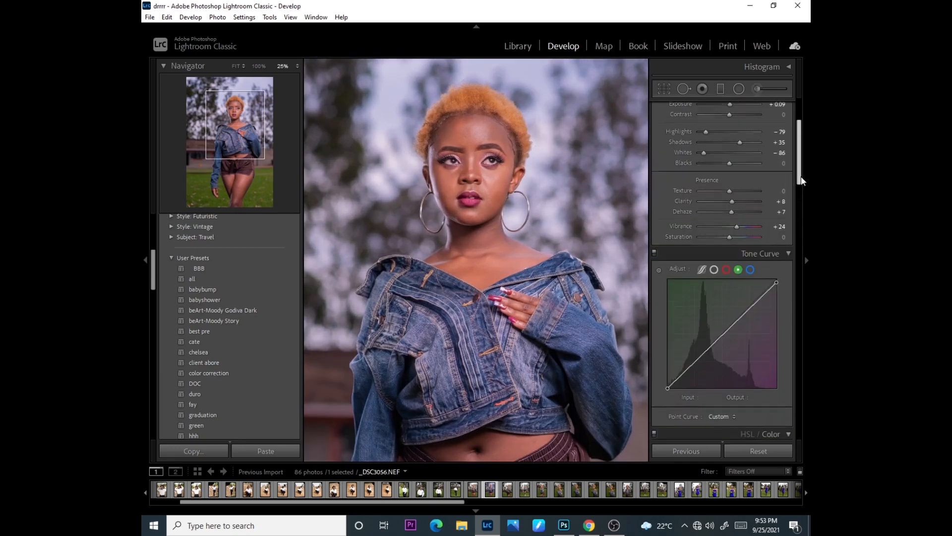
{"action": "mouse_move", "coordinate": [735, 221]}
{"action": "left_mouse_down"}
{"action": "mouse_move", "coordinate": [706, 230]}
{"action": "mouse_move", "coordinate": [727, 225]}
{"action": "left_mouse_up"}
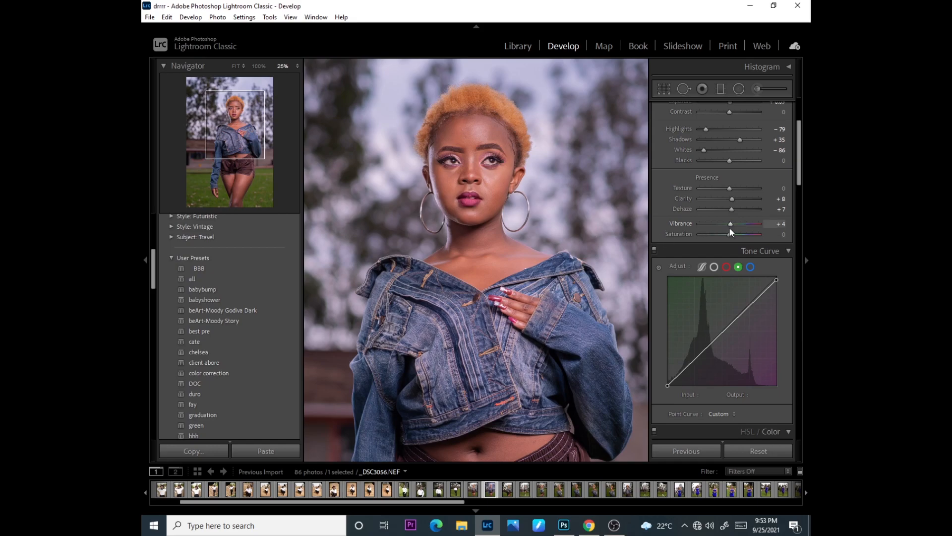
{"action": "left_click", "coordinate": [498, 160]}
Step: Adjust the white balance to a temperature of 5597 and a tint of 0
{"action": "left_click_drag", "start_coordinate": [802, 178], "coordinate": [805, 147]}
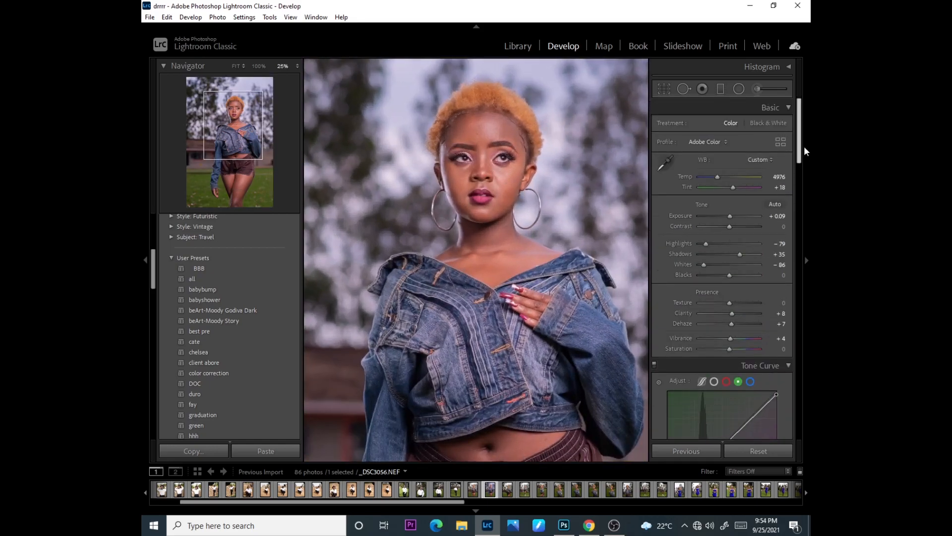
{"action": "left_click_drag", "start_coordinate": [718, 175], "coordinate": [722, 178]}
{"action": "left_click", "coordinate": [462, 212]}
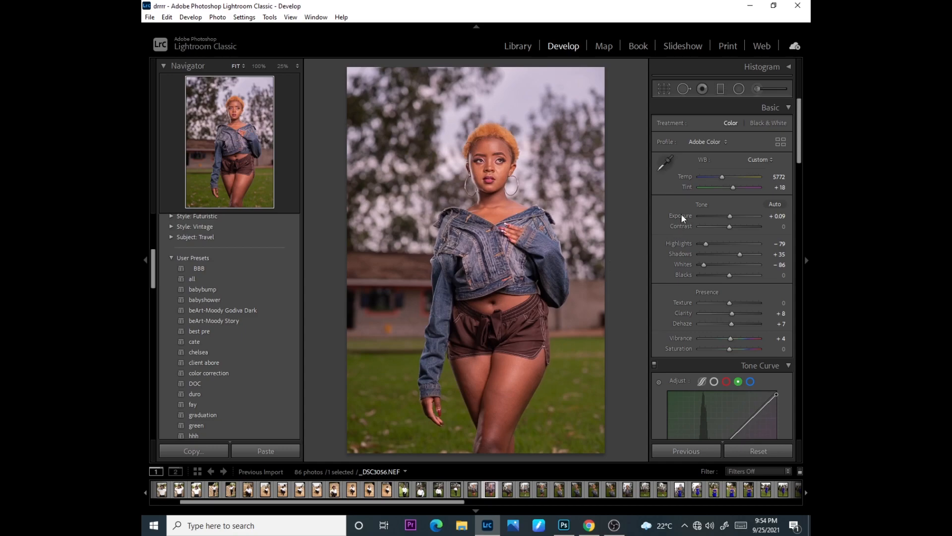
{"action": "left_click_drag", "start_coordinate": [732, 190], "coordinate": [727, 192]}
{"action": "double_click", "coordinate": [725, 186]}
{"action": "mouse_move", "coordinate": [724, 175]}
{"action": "left_mouse_down"}
{"action": "mouse_move", "coordinate": [736, 177]}
{"action": "mouse_move", "coordinate": [723, 177]}
{"action": "left_mouse_up"}
Step: Examine the face, jacket, shorts and legs up close to judge the new white balance, and return to the full view
{"action": "left_click", "coordinate": [500, 169]}
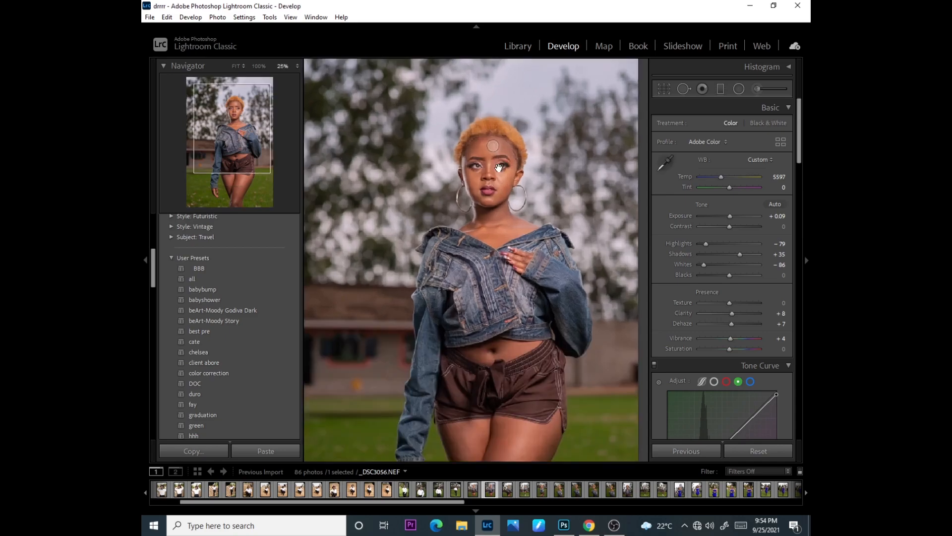
{"action": "left_click", "coordinate": [490, 179]}
{"action": "left_click", "coordinate": [488, 229]}
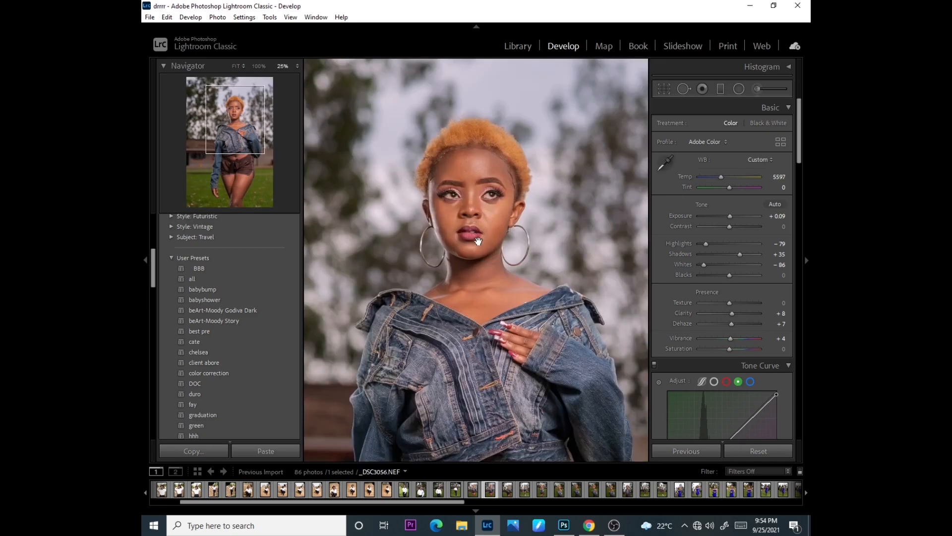
{"action": "scroll", "coordinate": [488, 229], "scroll_direction": "down", "scroll_amount": 10}
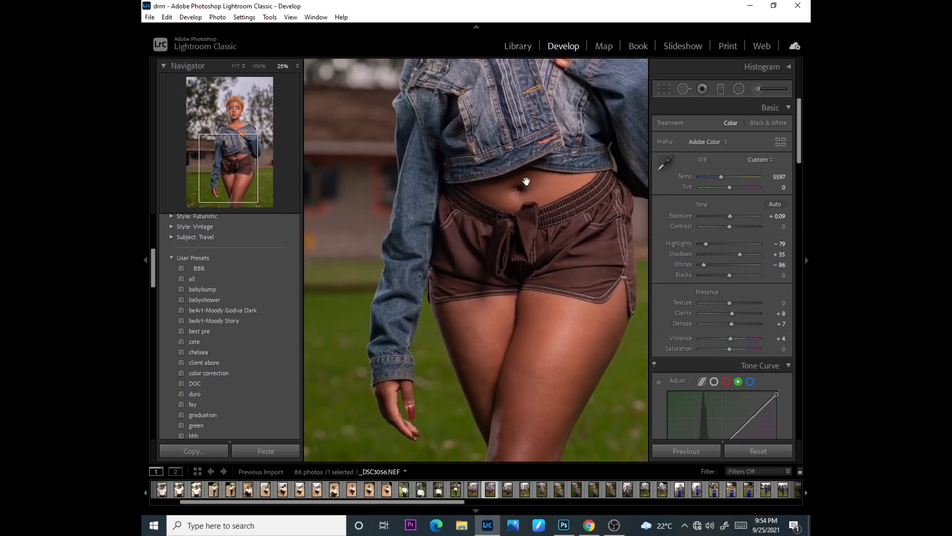
{"action": "left_click_drag", "start_coordinate": [552, 175], "coordinate": [515, 196]}
{"action": "left_click", "coordinate": [517, 190]}
{"action": "left_click", "coordinate": [517, 189]}
{"action": "left_click", "coordinate": [519, 184]}
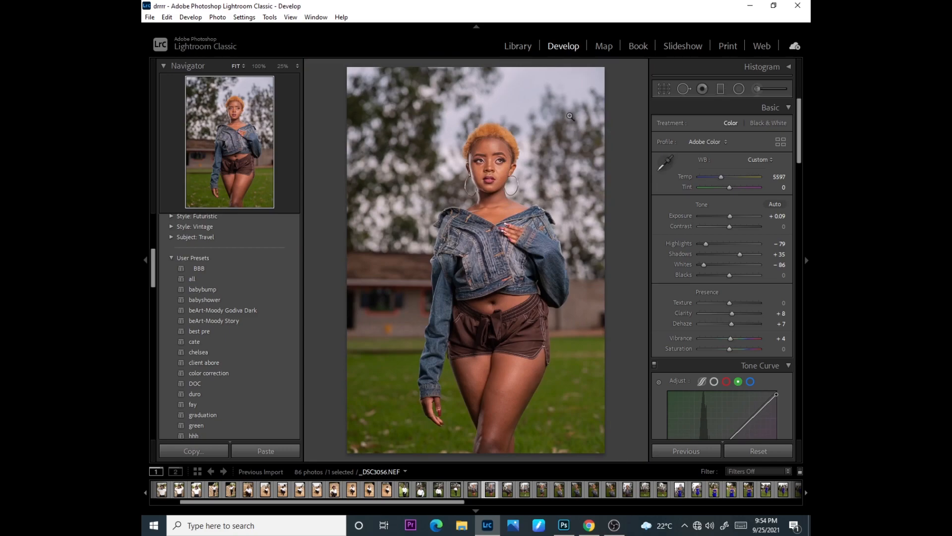
Step: Send the edited photo to Adobe Photoshop 2020 for further editing
{"action": "right_click", "coordinate": [487, 200]}
{"action": "mouse_move", "coordinate": [525, 293]}
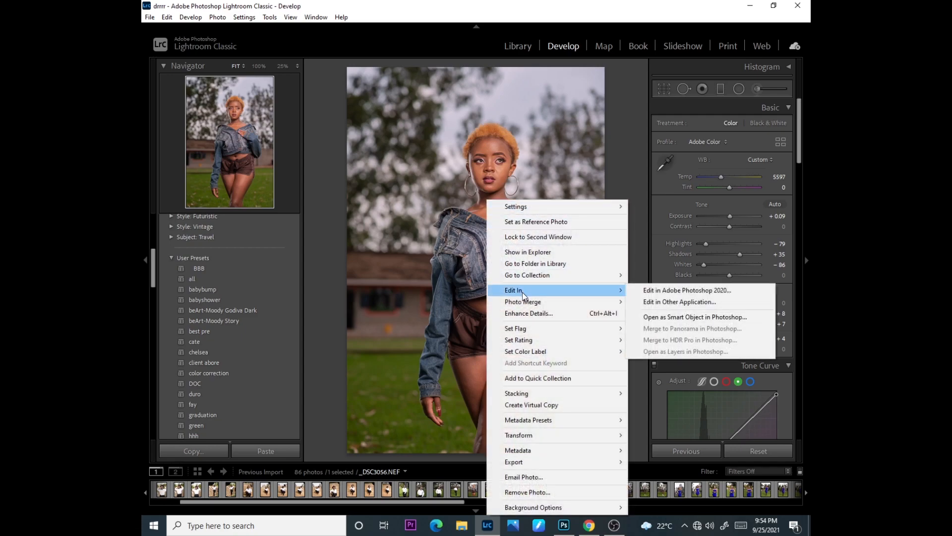
{"action": "left_click", "coordinate": [668, 291]}
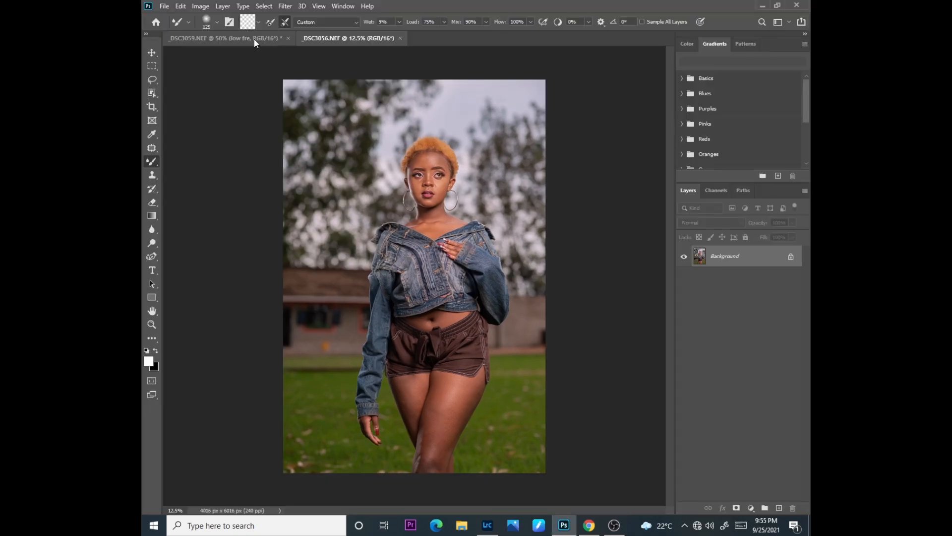
Step: View the whole _DSC3059.NEF image and close that document without saving its changes
{"action": "left_click", "coordinate": [254, 38]}
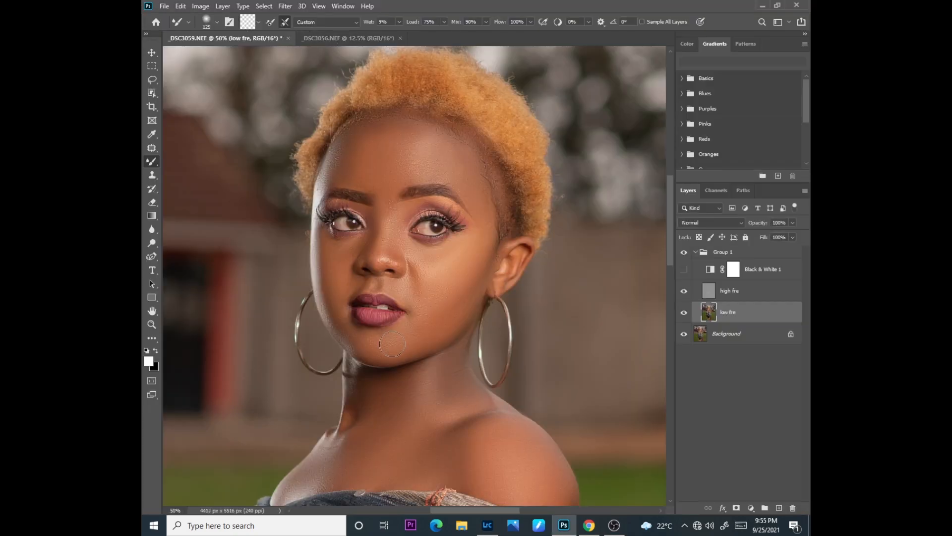
{"action": "key", "text": "ctrl+minus"}
{"action": "key", "text": "ctrl+minus"}
{"action": "key", "text": "ctrl+minus"}
{"action": "key", "text": "ctrl+minus"}
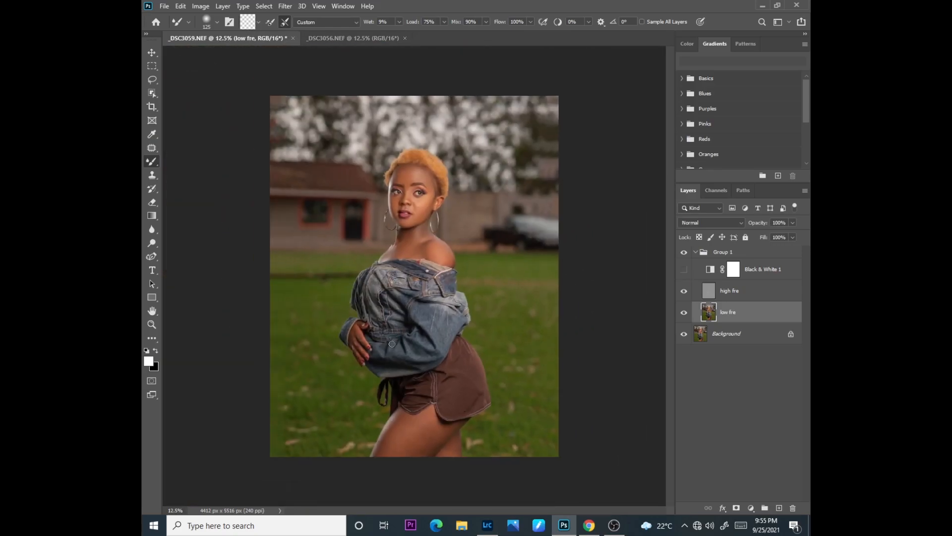
{"action": "left_click", "coordinate": [293, 38]}
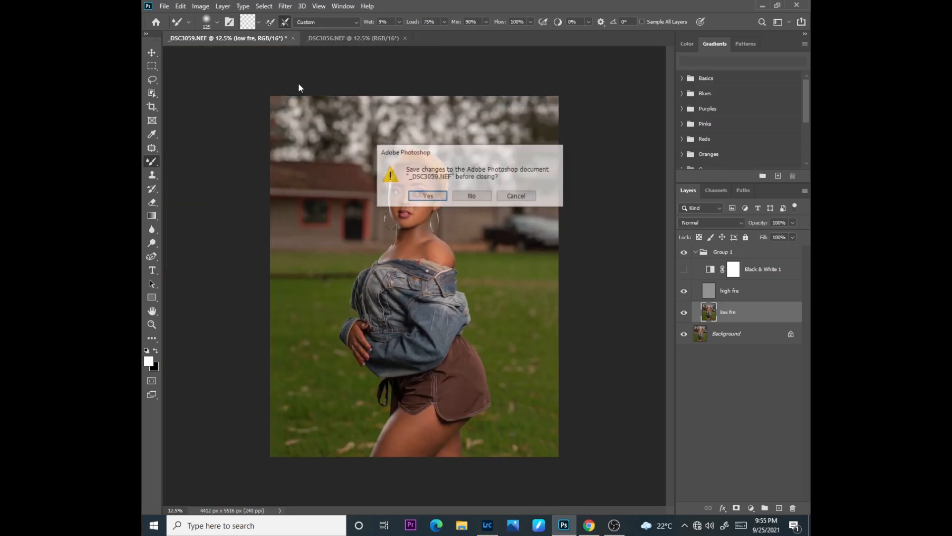
{"action": "left_click", "coordinate": [469, 196]}
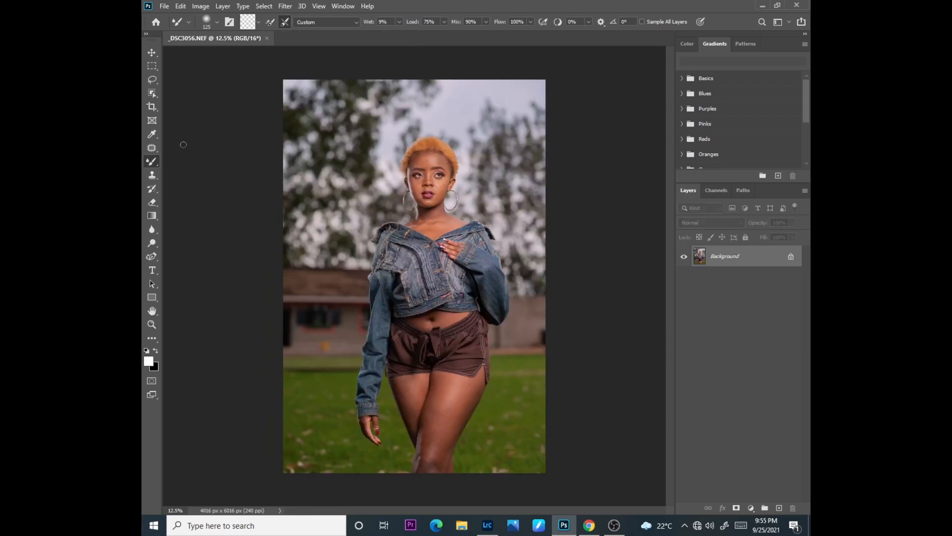
Step: Crop _DSC3056.NEF to a 4:5 ratio with the frame extended beyond both sides of the photo
{"action": "left_click", "coordinate": [152, 107]}
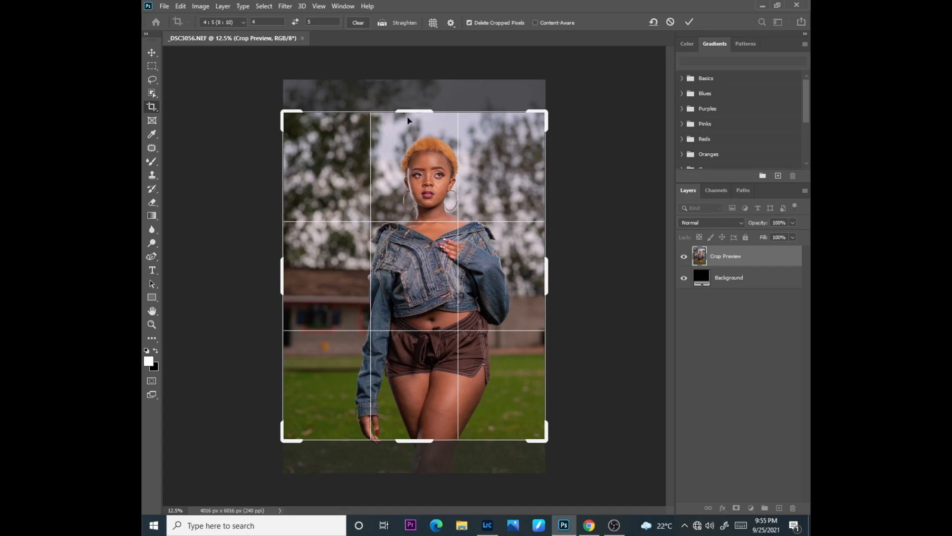
{"action": "left_click_drag", "start_coordinate": [412, 109], "coordinate": [415, 93]}
{"action": "left_click_drag", "start_coordinate": [426, 290], "coordinate": [431, 296]}
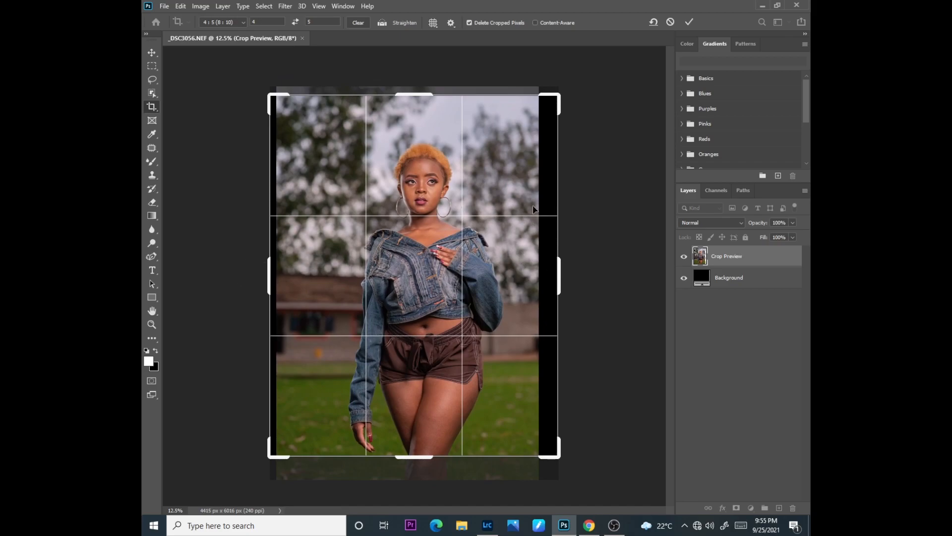
{"action": "left_click", "coordinate": [690, 22]}
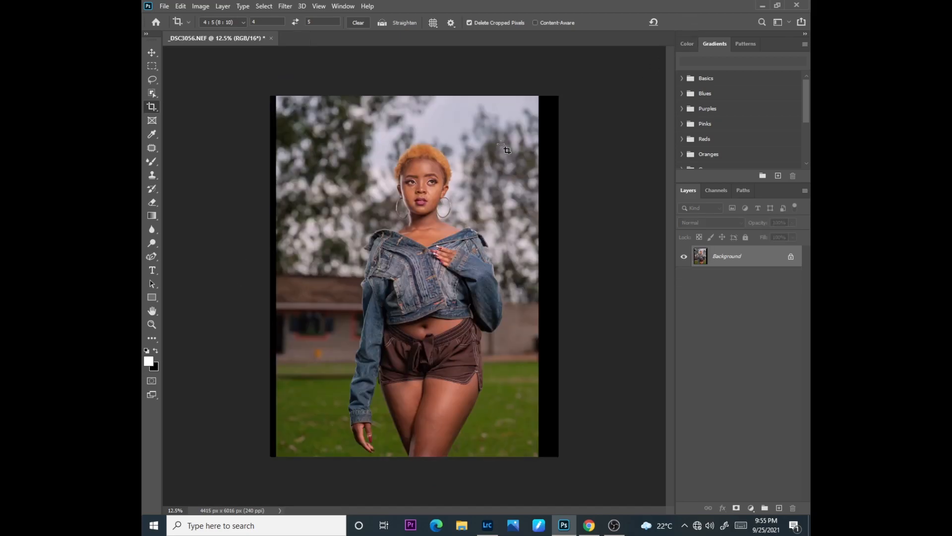
Step: Outline the black strip along the photo's right edge with the Patch tool and fill it using Content-Aware at 100% opacity
{"action": "left_click", "coordinate": [152, 147]}
{"action": "left_click", "coordinate": [190, 168]}
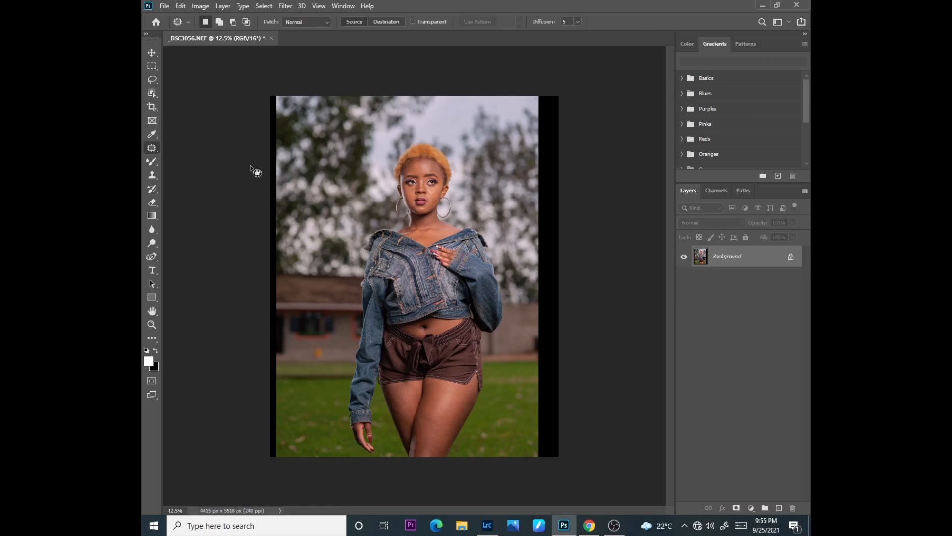
{"action": "left_click", "coordinate": [151, 66]}
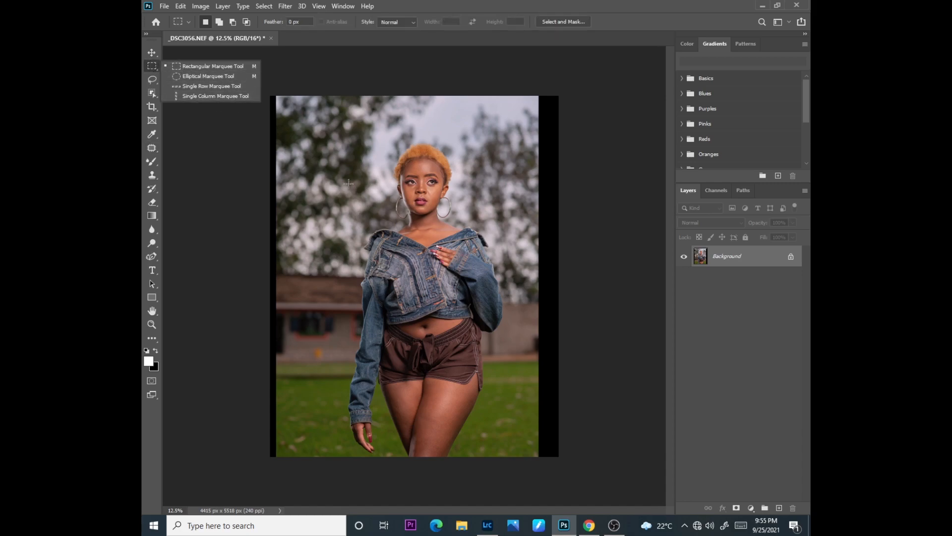
{"action": "left_click", "coordinate": [153, 149]}
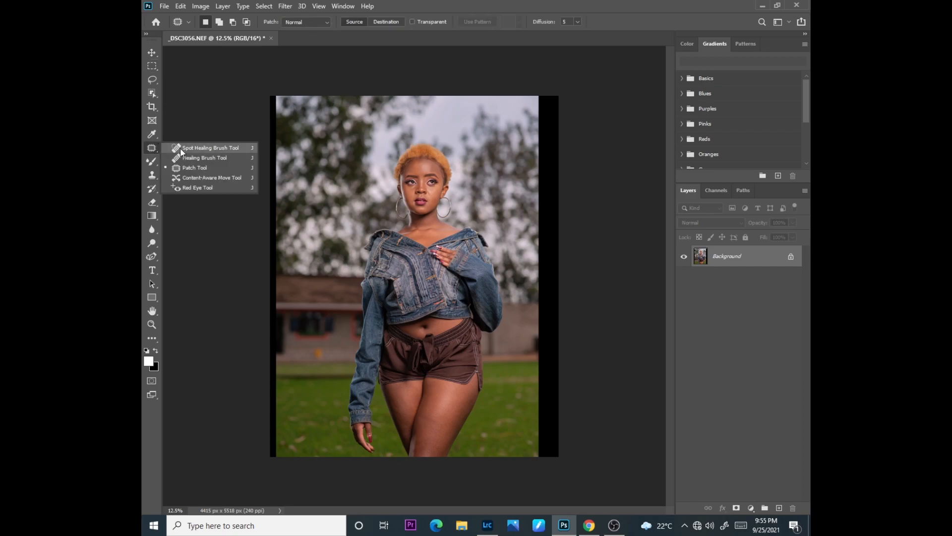
{"action": "left_click", "coordinate": [186, 168]}
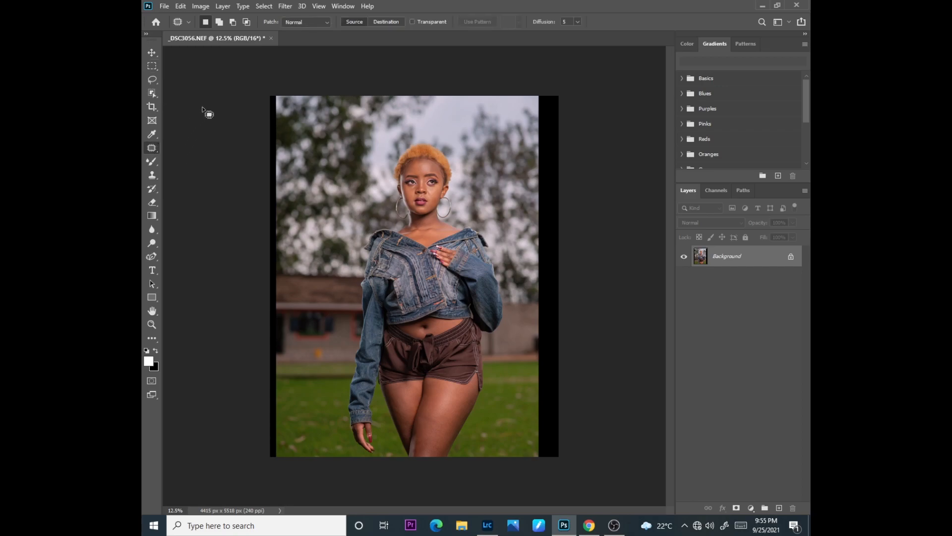
{"action": "left_click_drag", "start_coordinate": [537, 96], "coordinate": [531, 436]}
{"action": "mouse_move", "coordinate": [537, 90]}
{"action": "left_mouse_down"}
{"action": "mouse_move", "coordinate": [533, 383]}
{"action": "mouse_move", "coordinate": [538, 440]}
{"action": "mouse_move", "coordinate": [550, 463]}
{"action": "mouse_move", "coordinate": [587, 414]}
{"action": "mouse_move", "coordinate": [601, 213]}
{"action": "mouse_move", "coordinate": [597, 84]}
{"action": "mouse_move", "coordinate": [533, 74]}
{"action": "left_mouse_up"}
{"action": "left_click", "coordinate": [184, 6]}
{"action": "mouse_move", "coordinate": [173, 4]}
{"action": "left_click", "coordinate": [238, 165]}
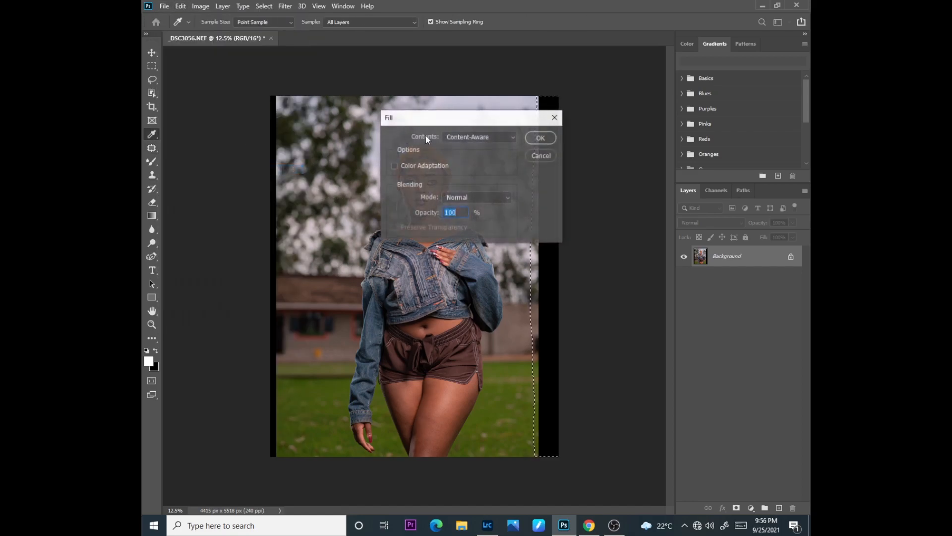
{"action": "left_click", "coordinate": [490, 137]}
{"action": "left_click", "coordinate": [466, 182]}
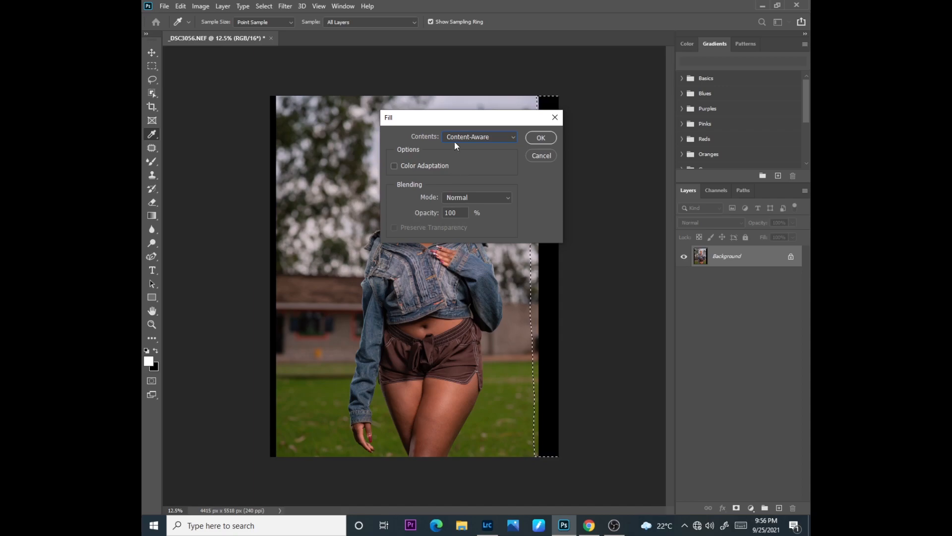
{"action": "left_click", "coordinate": [541, 139]}
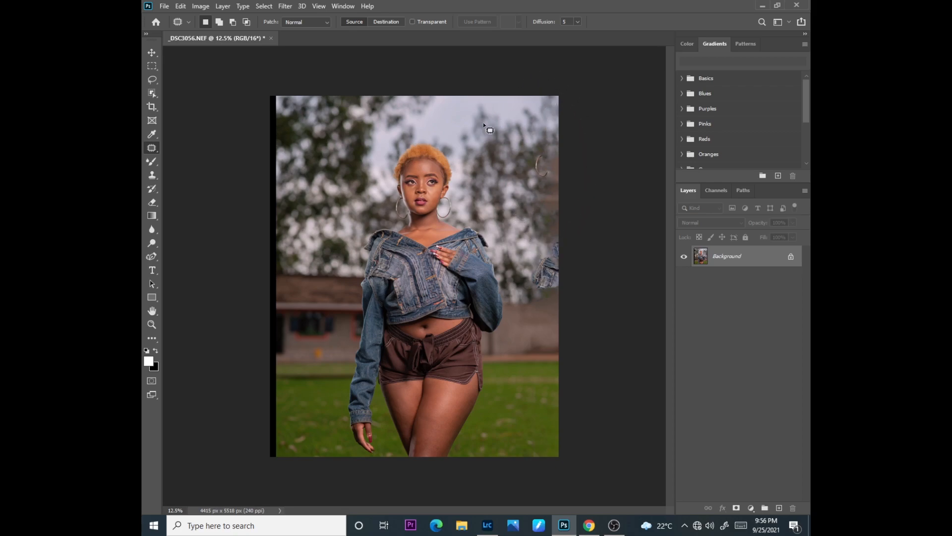
Step: Outline the stray earring fragment in the trees near the right edge, fill it with Content-Aware, and deselect it
{"action": "mouse_move", "coordinate": [536, 155]}
{"action": "left_mouse_down"}
{"action": "mouse_move", "coordinate": [535, 172]}
{"action": "mouse_move", "coordinate": [550, 179]}
{"action": "mouse_move", "coordinate": [541, 150]}
{"action": "left_mouse_up"}
{"action": "left_click", "coordinate": [180, 6]}
{"action": "left_click", "coordinate": [189, 169]}
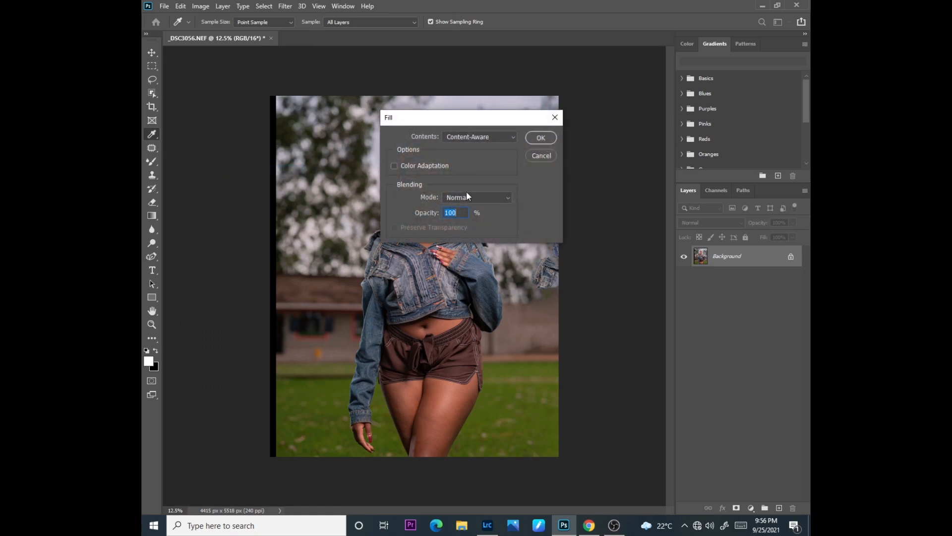
{"action": "left_click", "coordinate": [534, 138]}
{"action": "left_click", "coordinate": [521, 217]}
Step: Outline the duplicated denim jacket fragment at the right edge, replace it with a Content-Aware fill, and clear the selection
{"action": "mouse_move", "coordinate": [548, 239]}
{"action": "left_mouse_down"}
{"action": "mouse_move", "coordinate": [529, 276]}
{"action": "mouse_move", "coordinate": [533, 293]}
{"action": "mouse_move", "coordinate": [553, 296]}
{"action": "mouse_move", "coordinate": [567, 281]}
{"action": "mouse_move", "coordinate": [571, 250]}
{"action": "mouse_move", "coordinate": [550, 233]}
{"action": "left_mouse_up"}
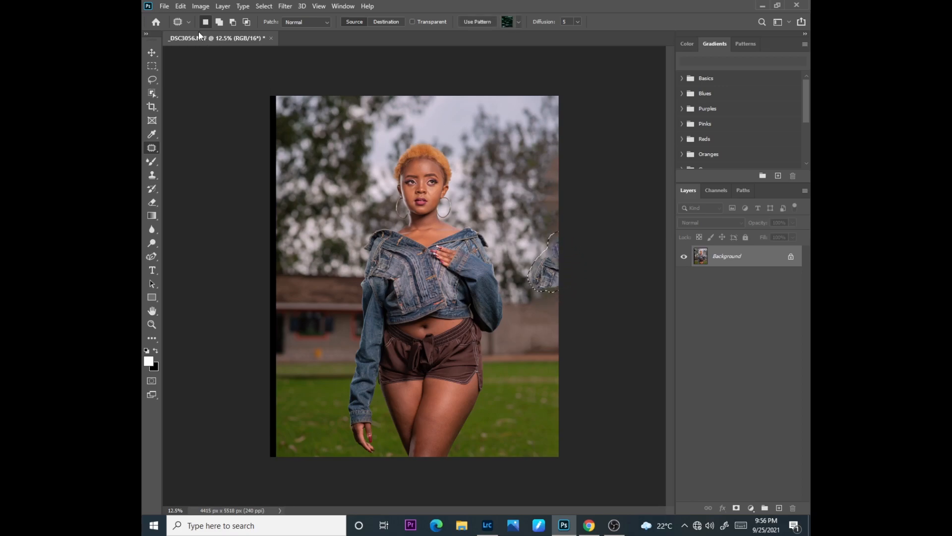
{"action": "left_click", "coordinate": [180, 6]}
{"action": "left_click", "coordinate": [189, 170]}
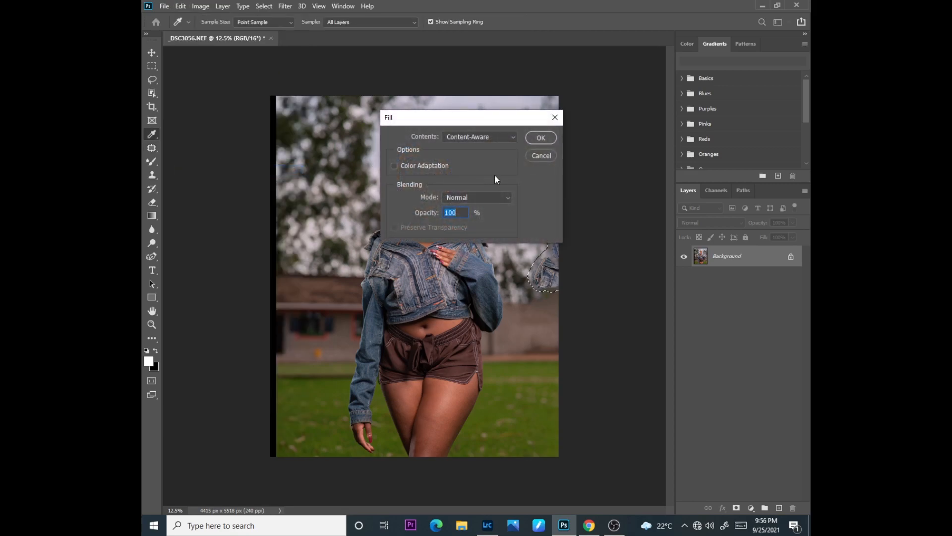
{"action": "left_click", "coordinate": [541, 137]}
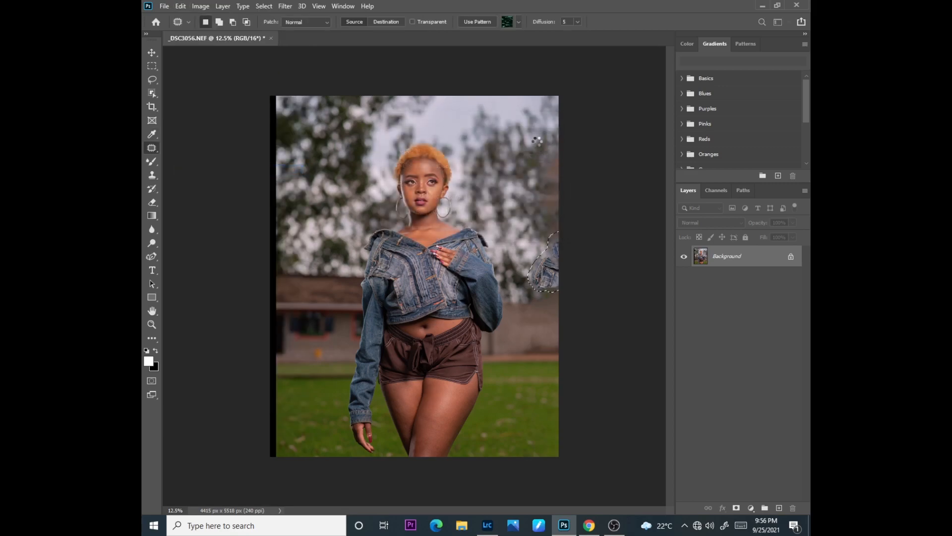
{"action": "left_click", "coordinate": [474, 265]}
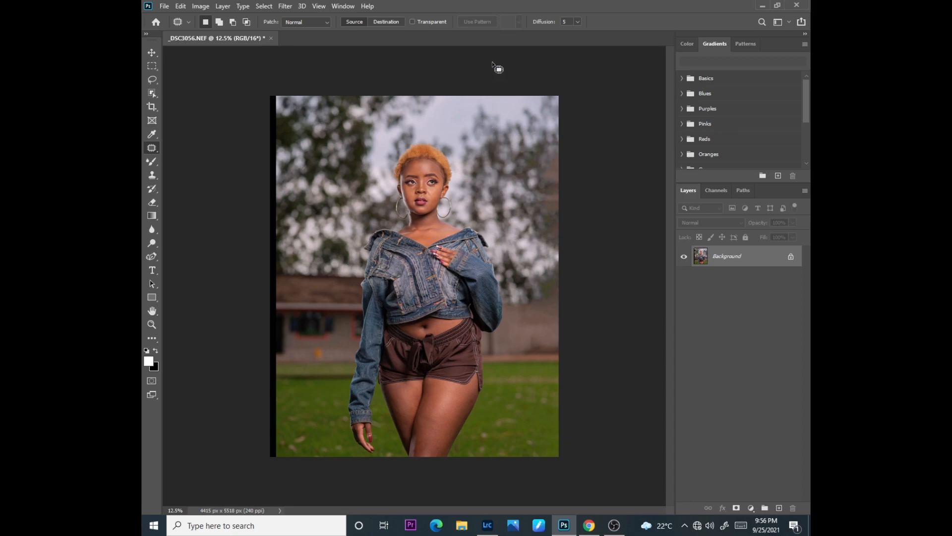
Step: Outline the brownish patch in the trees at the right edge, apply a Content-Aware fill, and remove the selection
{"action": "mouse_move", "coordinate": [555, 157]}
{"action": "left_mouse_down"}
{"action": "mouse_move", "coordinate": [533, 199]}
{"action": "mouse_move", "coordinate": [543, 233]}
{"action": "mouse_move", "coordinate": [559, 242]}
{"action": "mouse_move", "coordinate": [576, 182]}
{"action": "mouse_move", "coordinate": [556, 150]}
{"action": "left_mouse_up"}
{"action": "left_click", "coordinate": [180, 6]}
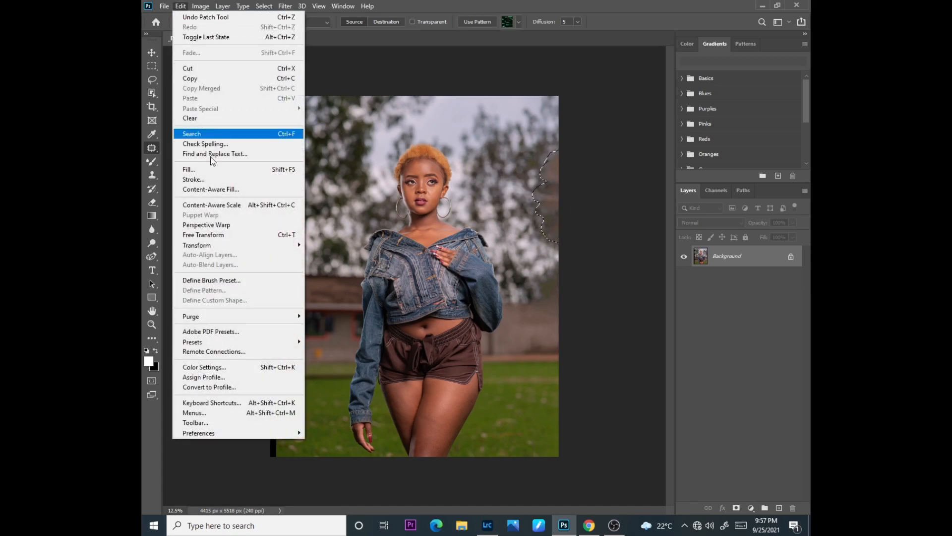
{"action": "left_click", "coordinate": [191, 170]}
{"action": "left_click", "coordinate": [541, 138]}
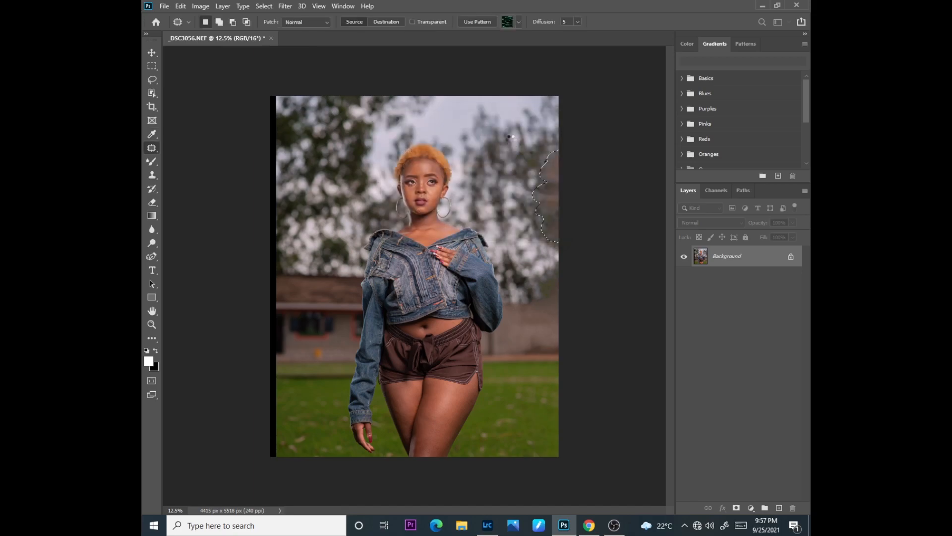
{"action": "key", "text": "ctrl+d"}
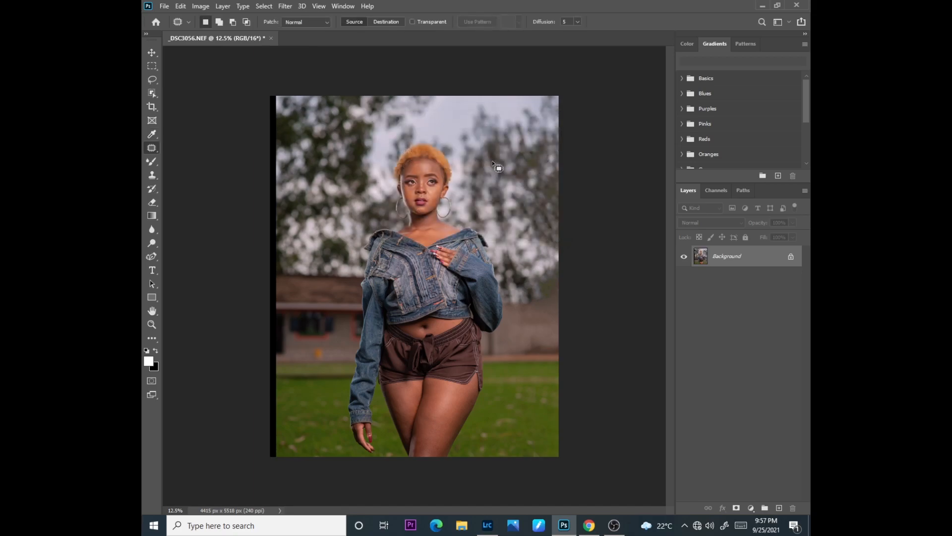
Step: Outline the black strip along the photo's left edge, replace it with a Content-Aware fill, and clear the selection
{"action": "key", "text": "ctrl+plus"}
{"action": "left_click_drag", "start_coordinate": [439, 507], "coordinate": [405, 511]}
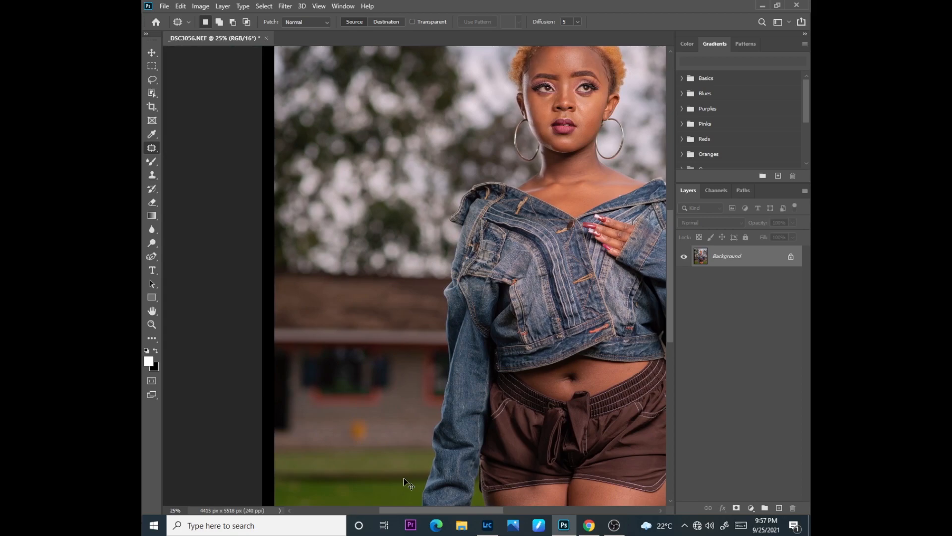
{"action": "key", "text": "ctrl+minus"}
{"action": "key", "text": "ctrl+minus"}
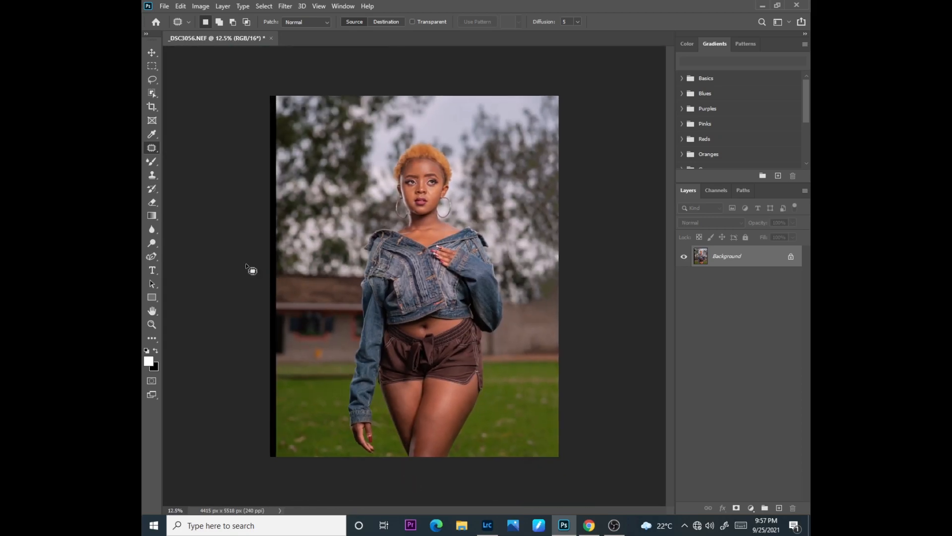
{"action": "mouse_move", "coordinate": [278, 98]}
{"action": "left_mouse_down"}
{"action": "mouse_move", "coordinate": [281, 441]}
{"action": "mouse_move", "coordinate": [279, 465]}
{"action": "mouse_move", "coordinate": [266, 465]}
{"action": "mouse_move", "coordinate": [253, 211]}
{"action": "mouse_move", "coordinate": [257, 79]}
{"action": "mouse_move", "coordinate": [281, 80]}
{"action": "mouse_move", "coordinate": [277, 122]}
{"action": "left_mouse_up"}
{"action": "left_click", "coordinate": [180, 6]}
{"action": "left_click", "coordinate": [198, 169]}
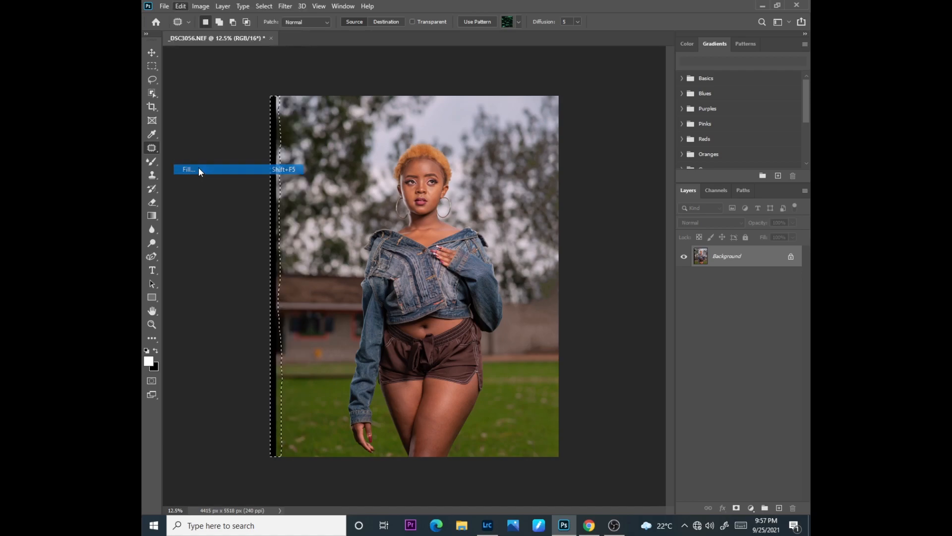
{"action": "left_click", "coordinate": [533, 137]}
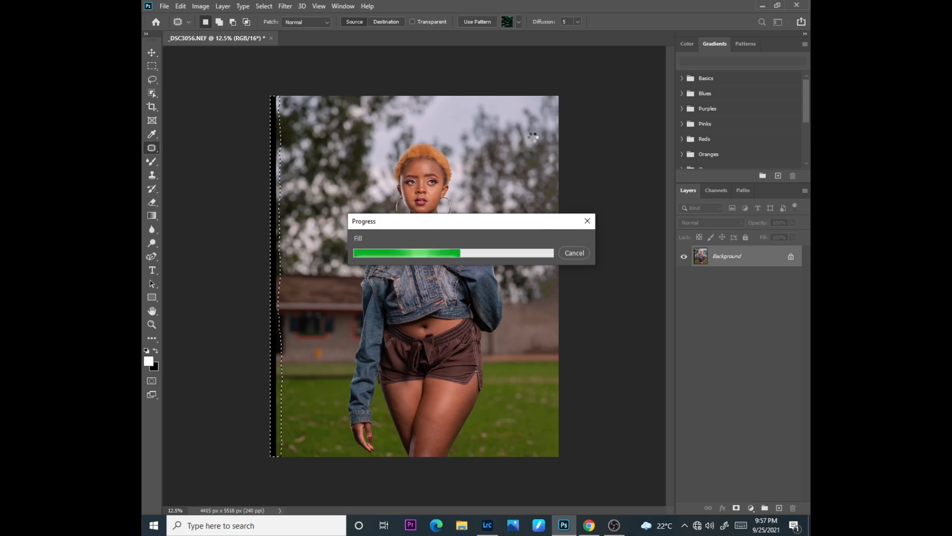
{"action": "key", "text": "ctrl+d"}
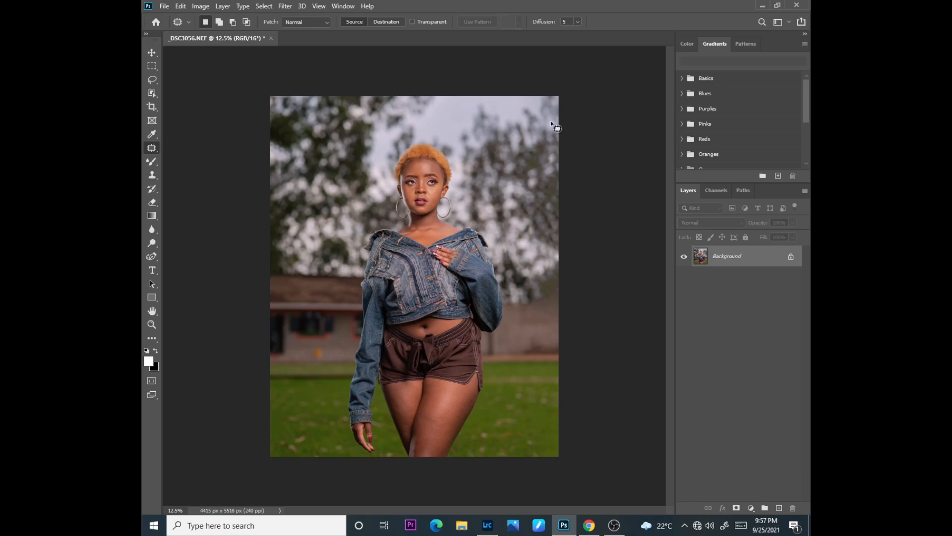
Step: Try to patch uneven skin areas on the forehead and around the eyebrows with the Patch tool
{"action": "key", "text": "ctrl+plus"}
{"action": "key", "text": "ctrl+plus"}
{"action": "key", "text": "ctrl+plus"}
{"action": "key", "text": "ctrl+plus"}
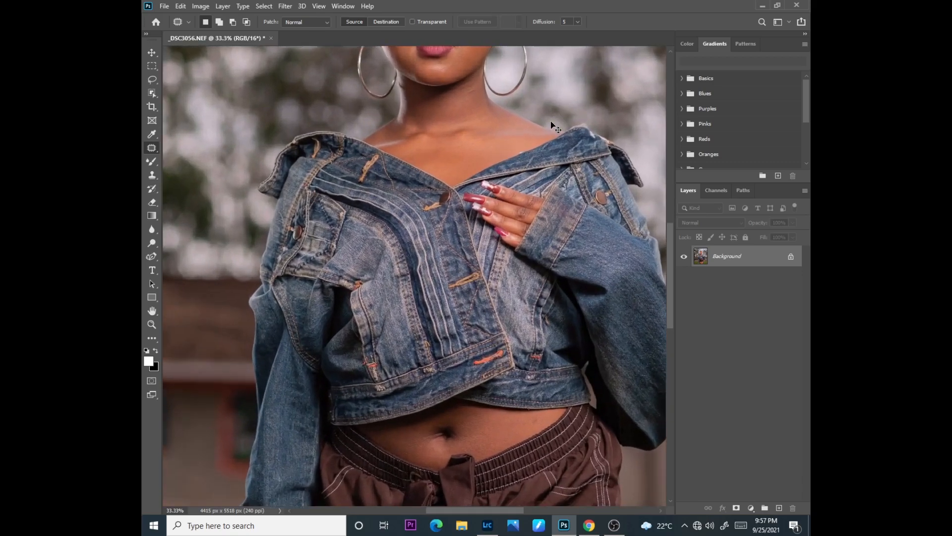
{"action": "scroll", "coordinate": [602, 248], "scroll_direction": "up", "scroll_amount": 5}
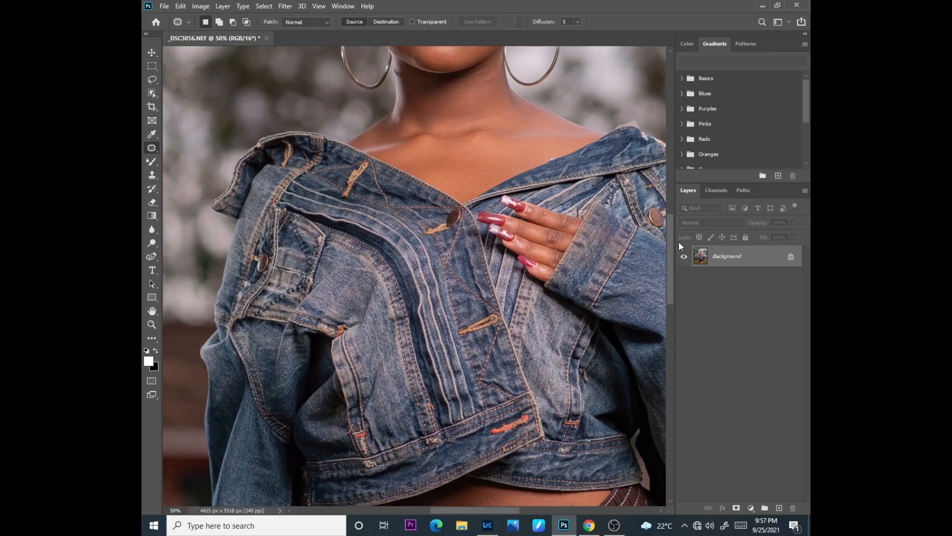
{"action": "mouse_move", "coordinate": [429, 130]}
{"action": "left_mouse_down"}
{"action": "mouse_move", "coordinate": [438, 141]}
{"action": "mouse_move", "coordinate": [425, 119]}
{"action": "mouse_move", "coordinate": [414, 149]}
{"action": "mouse_move", "coordinate": [423, 148]}
{"action": "left_mouse_up"}
{"action": "left_click", "coordinate": [425, 119]}
{"action": "left_click", "coordinate": [400, 130]}
{"action": "left_click", "coordinate": [485, 129]}
{"action": "left_click_drag", "start_coordinate": [475, 118], "coordinate": [477, 125]}
{"action": "left_click", "coordinate": [408, 157]}
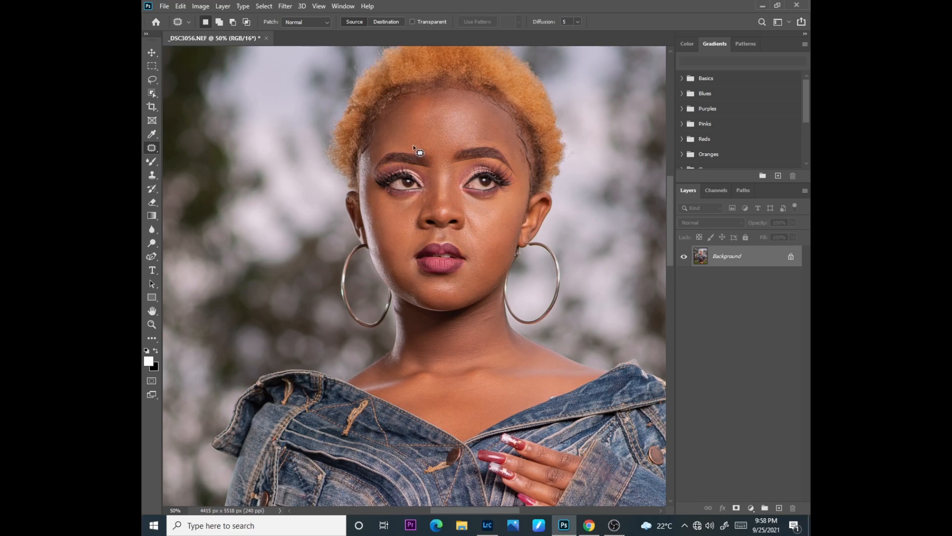
{"action": "left_click_drag", "start_coordinate": [420, 143], "coordinate": [427, 138]}
{"action": "left_click", "coordinate": [448, 169]}
Step: Undo the patches made on the forehead
{"action": "key", "text": "ctrl+z"}
{"action": "key", "text": "ctrl+z"}
{"action": "left_click", "coordinate": [439, 155]}
{"action": "key", "text": "ctrl+z"}
{"action": "key", "text": "ctrl+z"}
{"action": "key", "text": "ctrl+z"}
{"action": "key", "text": "ctrl+z"}
{"action": "key", "text": "ctrl+z"}
{"action": "key", "text": "ctrl+z"}
{"action": "key", "text": "ctrl+z"}
Step: Patch the small skin areas on both sides of the mouth and beside the nose, clearing each selection
{"action": "left_click_drag", "start_coordinate": [409, 244], "coordinate": [400, 252]}
{"action": "key", "text": "ctrl+d"}
{"action": "mouse_move", "coordinate": [471, 244]}
{"action": "left_mouse_down"}
{"action": "mouse_move", "coordinate": [475, 262]}
{"action": "mouse_move", "coordinate": [471, 243]}
{"action": "mouse_move", "coordinate": [484, 250]}
{"action": "left_mouse_up"}
{"action": "left_click_drag", "start_coordinate": [467, 230], "coordinate": [467, 229]}
{"action": "key", "text": "ctrl+d"}
{"action": "key", "text": "ctrl+d"}
{"action": "left_click_drag", "start_coordinate": [426, 197], "coordinate": [427, 200]}
{"action": "key", "text": "ctrl+d"}
Step: Try to patch the pale highlight on the temple beside the hairline, and undo the attempt
{"action": "mouse_move", "coordinate": [367, 156]}
{"action": "left_mouse_down"}
{"action": "mouse_move", "coordinate": [370, 163]}
{"action": "mouse_move", "coordinate": [375, 152]}
{"action": "left_mouse_up"}
{"action": "left_click_drag", "start_coordinate": [372, 157], "coordinate": [379, 141]}
{"action": "key", "text": "ctrl+d"}
{"action": "key", "text": "ctrl+z"}
{"action": "key", "text": "ctrl+z"}
{"action": "key", "text": "ctrl+z"}
Step: Patch the pale highlight and rough skin on the temple between the hairline and the eyebrow at 200% zoom
{"action": "key", "text": "ctrl+plus"}
{"action": "key", "text": "ctrl+plus"}
{"action": "key", "text": "ctrl+plus"}
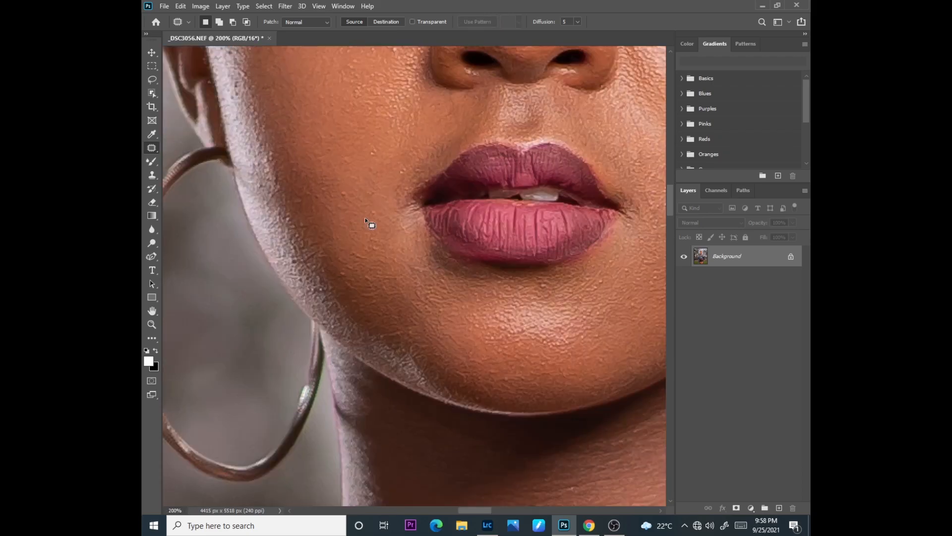
{"action": "left_click_drag", "start_coordinate": [474, 509], "coordinate": [458, 509]}
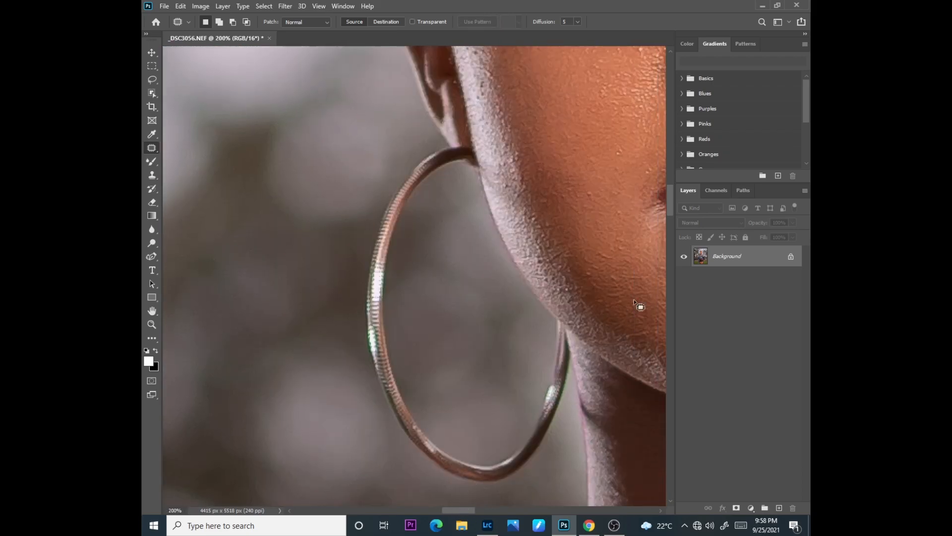
{"action": "left_click_drag", "start_coordinate": [672, 203], "coordinate": [676, 171]}
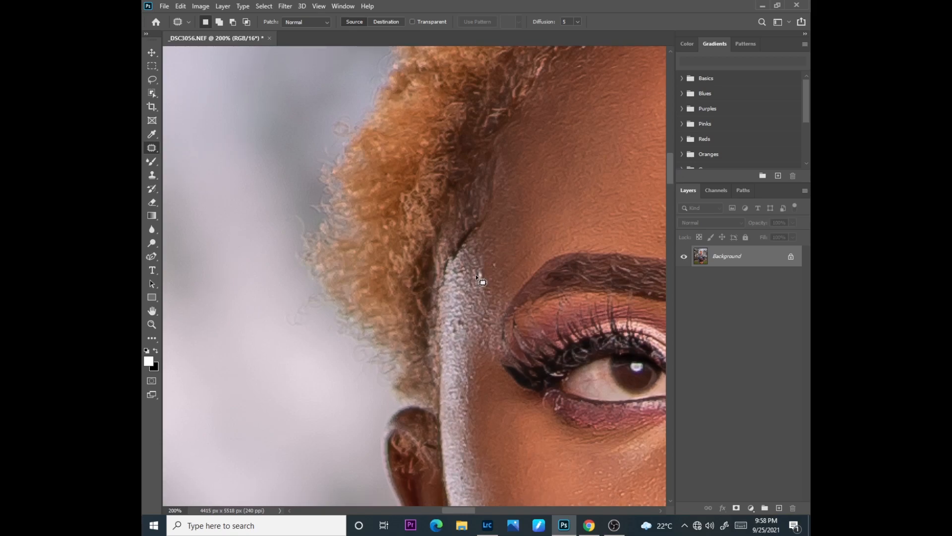
{"action": "left_click_drag", "start_coordinate": [478, 285], "coordinate": [479, 271]}
{"action": "left_click_drag", "start_coordinate": [479, 276], "coordinate": [477, 297]}
{"action": "left_click_drag", "start_coordinate": [494, 261], "coordinate": [474, 318]}
{"action": "mouse_move", "coordinate": [454, 325]}
{"action": "left_mouse_down"}
{"action": "mouse_move", "coordinate": [458, 342]}
{"action": "mouse_move", "coordinate": [462, 323]}
{"action": "left_mouse_up"}
{"action": "left_click_drag", "start_coordinate": [466, 328], "coordinate": [477, 342]}
{"action": "left_click_drag", "start_coordinate": [460, 395], "coordinate": [460, 398]}
{"action": "scroll", "coordinate": [460, 398], "scroll_direction": "down", "scroll_amount": 6}
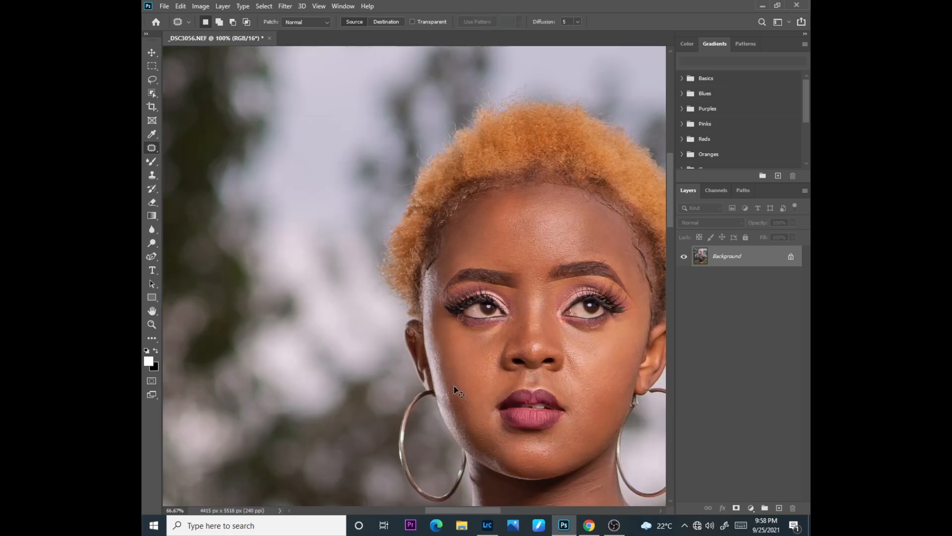
{"action": "scroll", "coordinate": [455, 389], "scroll_direction": "down", "scroll_amount": 3}
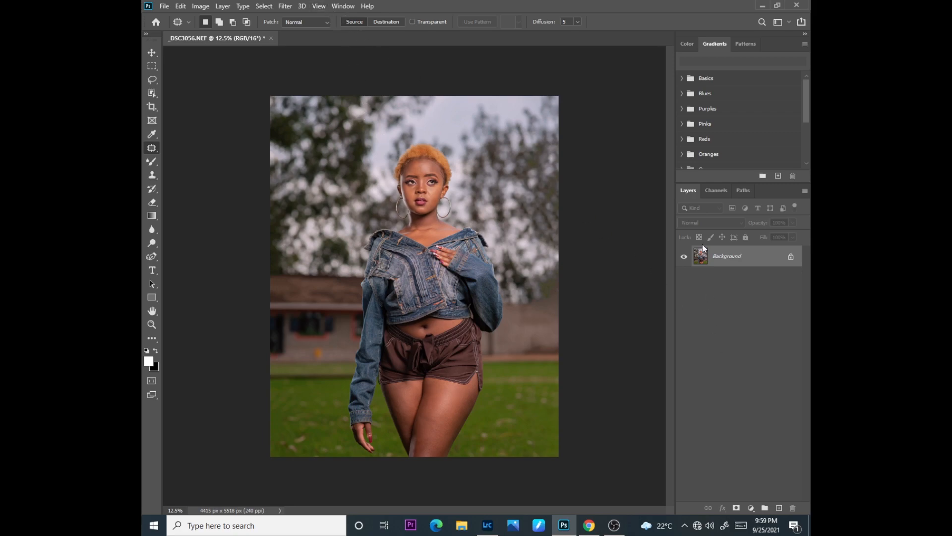
Step: Duplicate the Background layer twice and name the copies low and high re, with high re on top
{"action": "key", "text": "ctrl+j"}
{"action": "key", "text": "ctrl+j"}
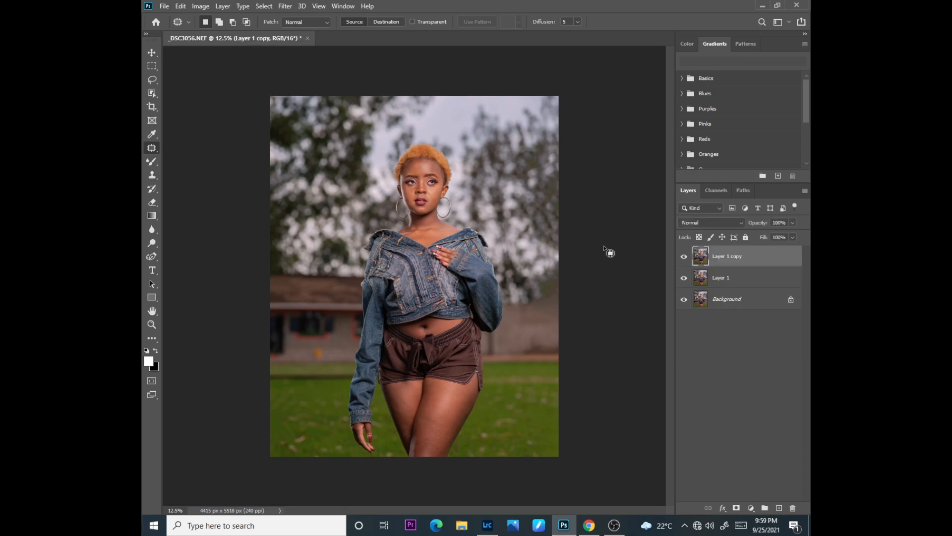
{"action": "double_click", "coordinate": [722, 282]}
{"action": "key", "text": "BackSpace"}
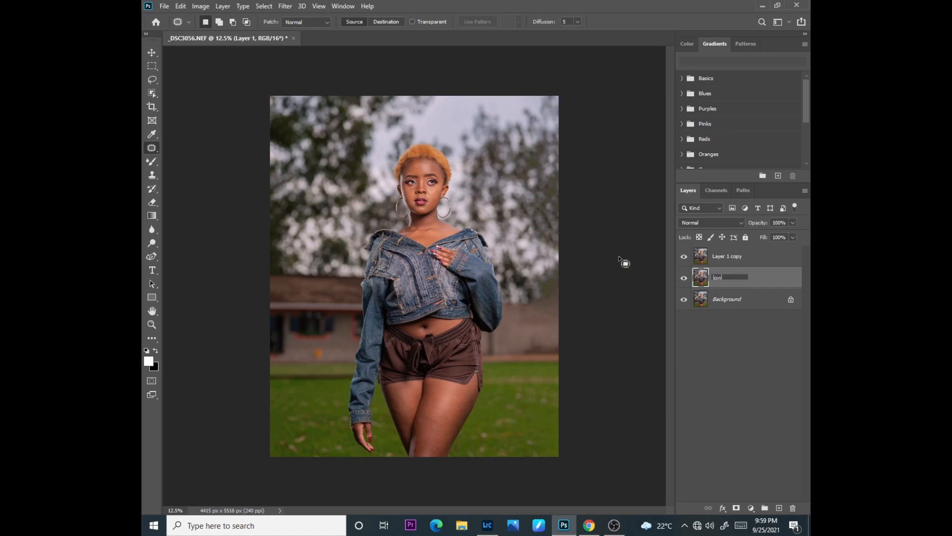
{"action": "double_click", "coordinate": [728, 255]}
{"action": "type", "text": "h"}
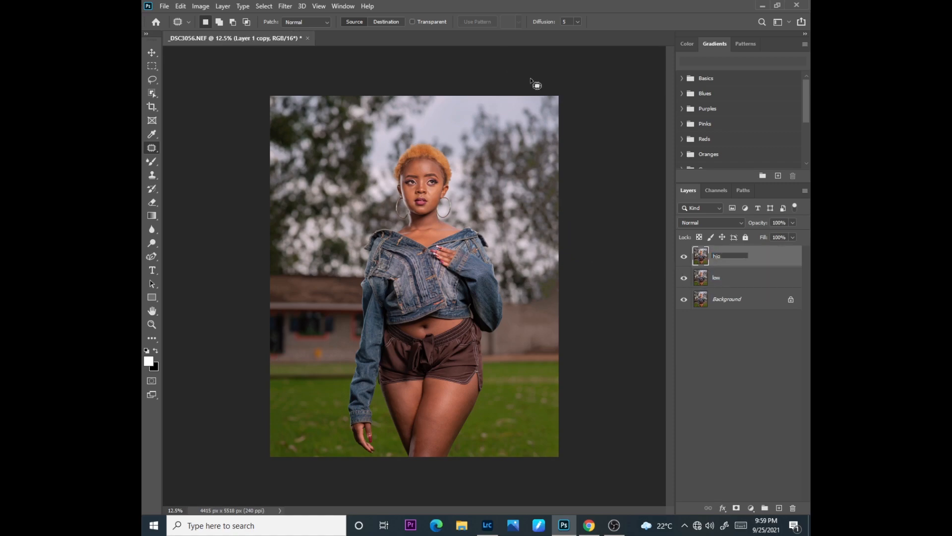
{"action": "type", "text": "igh re"}
Step: Hide the high re layer and start a Gaussian Blur on the low layer with the radius at 0.1 pixels
{"action": "left_click", "coordinate": [734, 288]}
{"action": "left_click", "coordinate": [684, 257]}
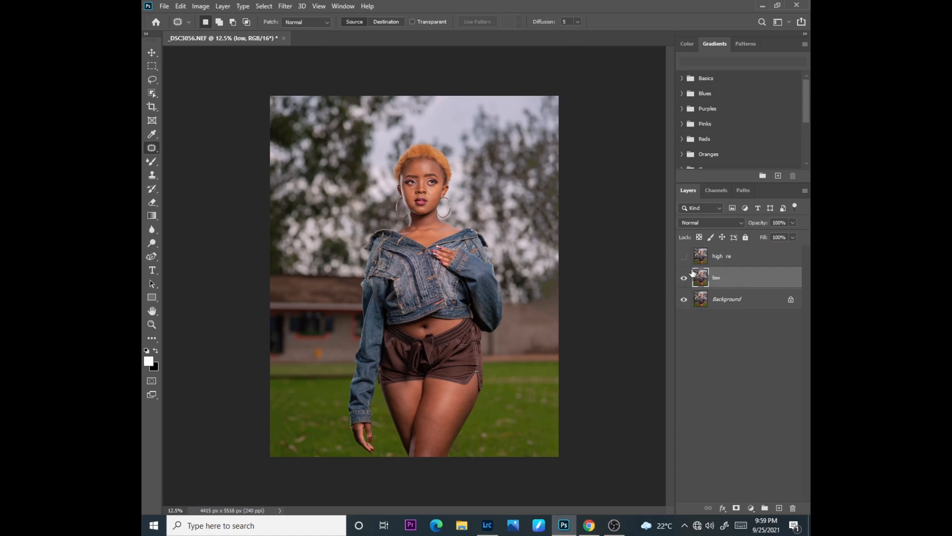
{"action": "left_click", "coordinate": [286, 6]}
{"action": "mouse_move", "coordinate": [304, 124]}
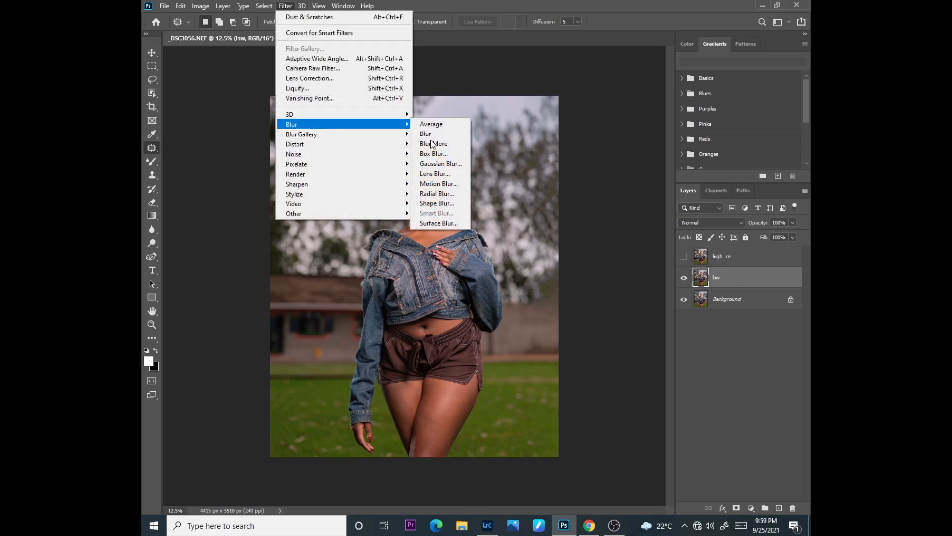
{"action": "left_click", "coordinate": [441, 164]}
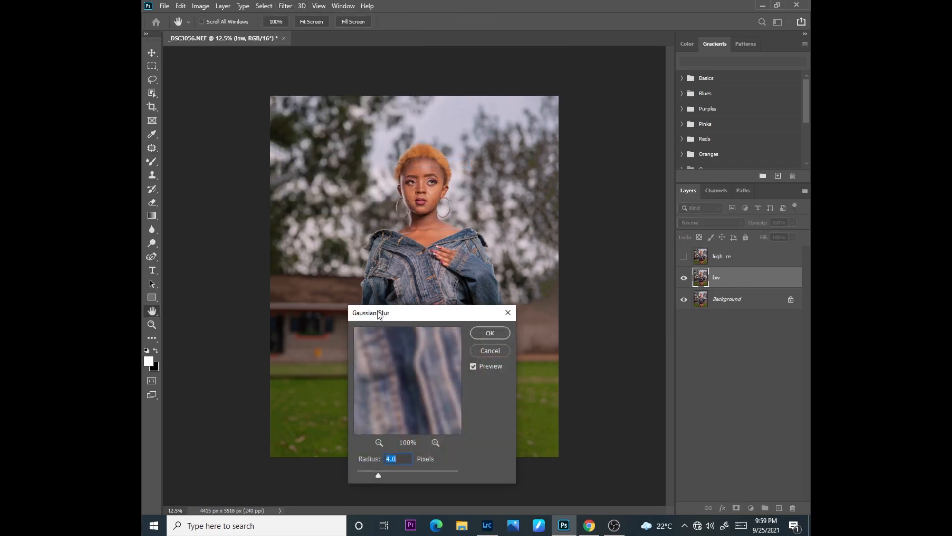
{"action": "key", "text": "ctrl+plus"}
{"action": "key", "text": "ctrl+plus"}
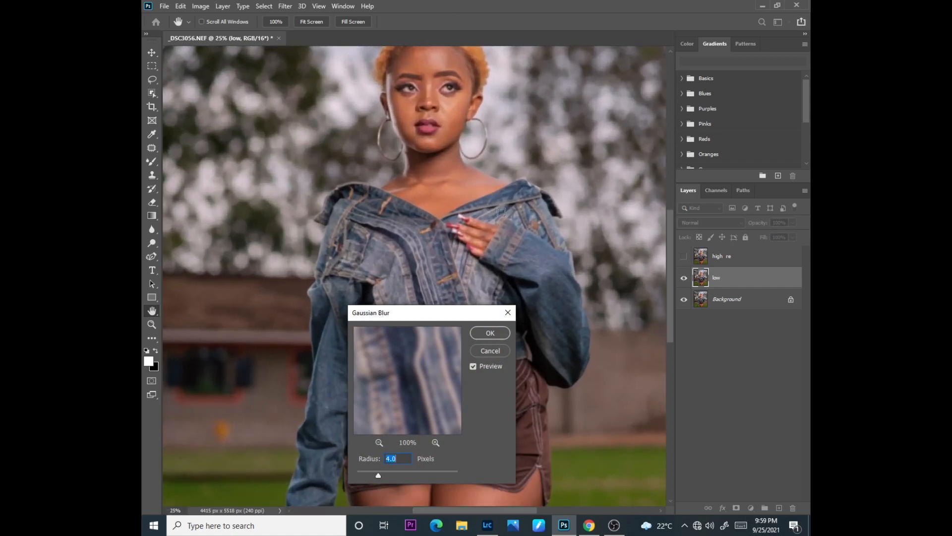
{"action": "left_click_drag", "start_coordinate": [449, 313], "coordinate": [591, 141]}
{"action": "scroll", "coordinate": [623, 273], "scroll_direction": "up", "scroll_amount": 4}
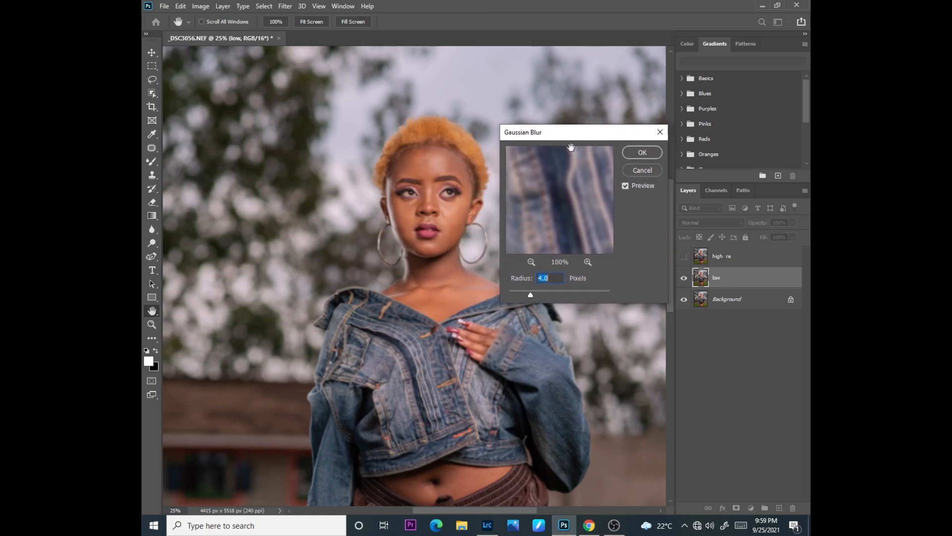
{"action": "left_click_drag", "start_coordinate": [529, 298], "coordinate": [474, 294]}
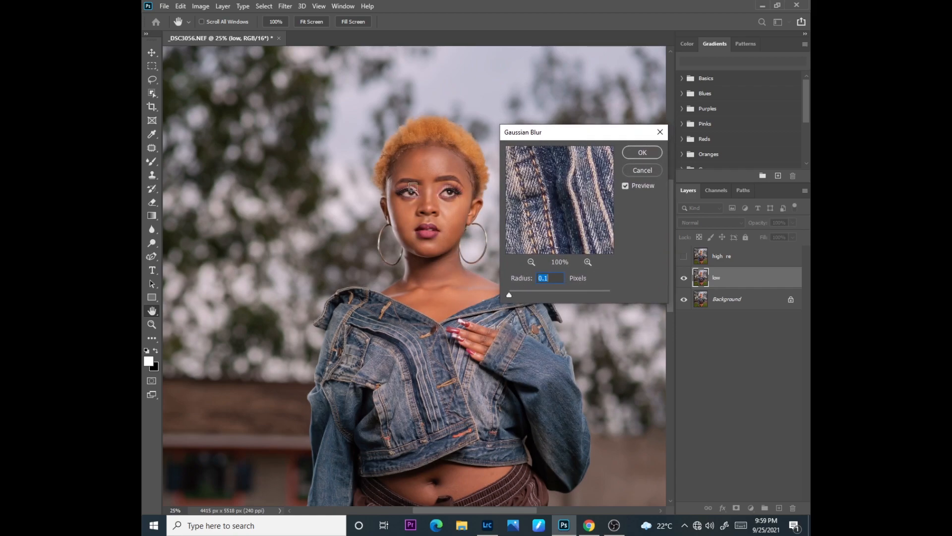
Step: Examine the skin texture of the forehead, cheeks and nose area in the Gaussian Blur preview
{"action": "left_click", "coordinate": [427, 179]}
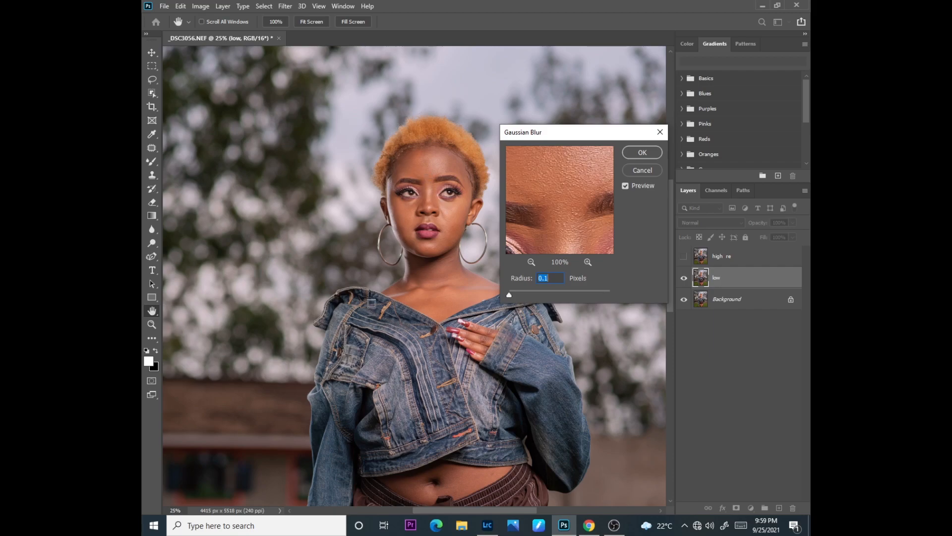
{"action": "key", "text": "ctrl+plus"}
{"action": "left_click", "coordinate": [447, 197]}
{"action": "left_click", "coordinate": [452, 189]}
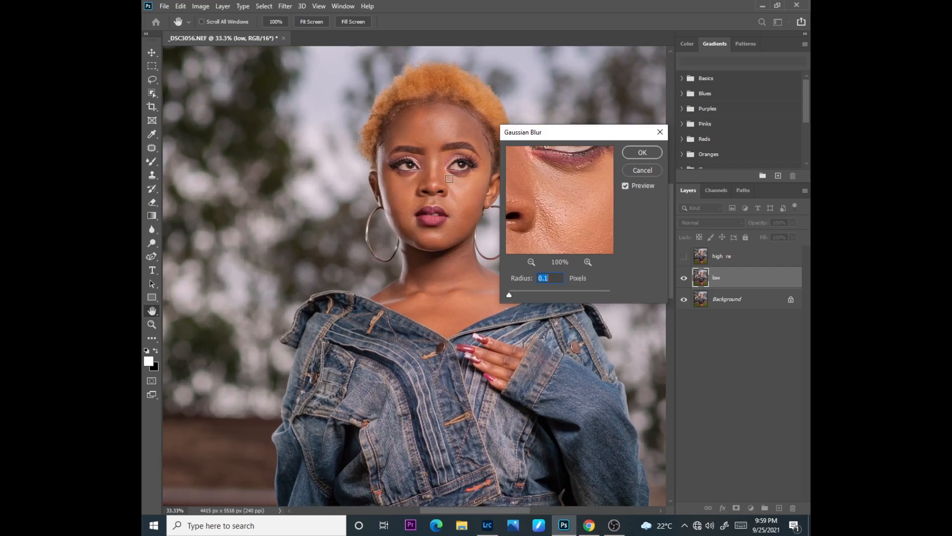
{"action": "left_click", "coordinate": [439, 130]}
{"action": "left_click", "coordinate": [440, 137]}
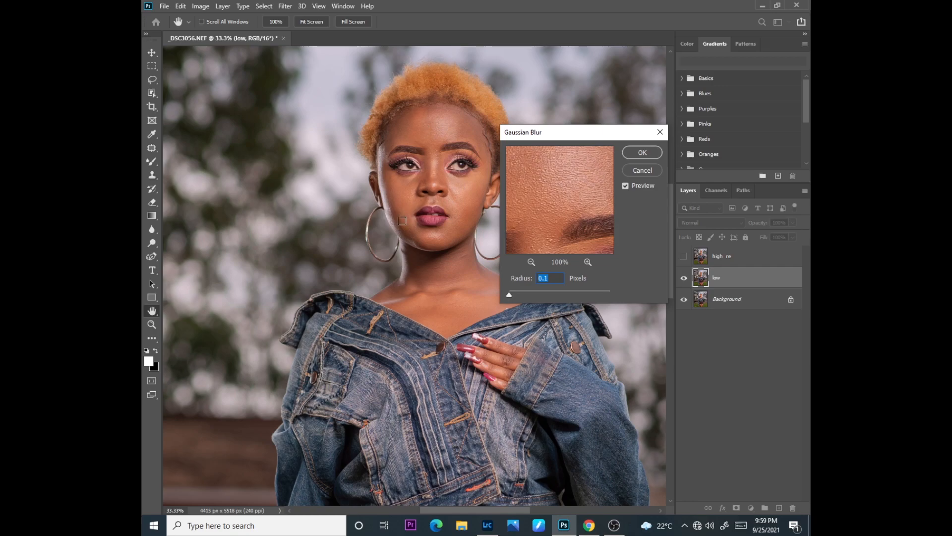
{"action": "left_click", "coordinate": [414, 193]}
{"action": "left_click", "coordinate": [453, 188]}
{"action": "left_click", "coordinate": [428, 130]}
{"action": "left_click", "coordinate": [449, 127]}
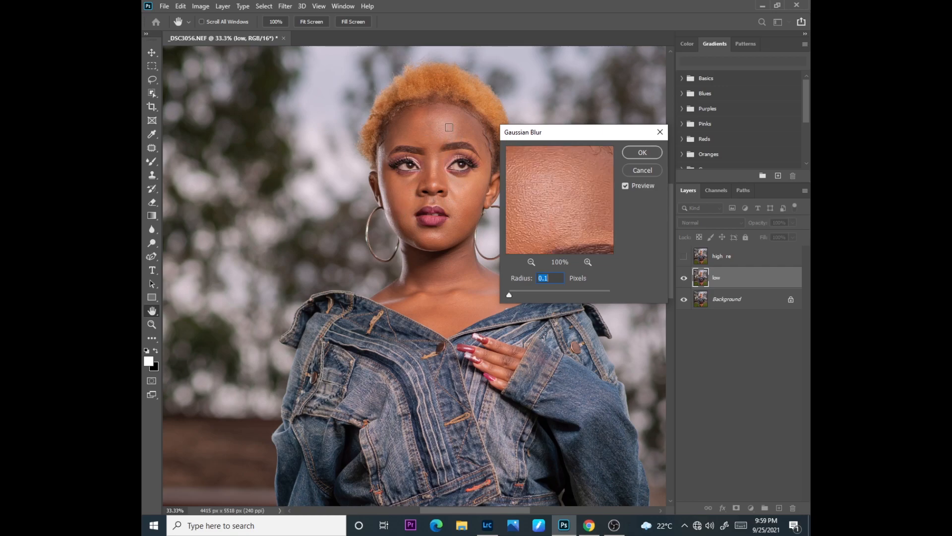
{"action": "left_click", "coordinate": [440, 126]}
{"action": "left_click", "coordinate": [460, 138]}
{"action": "left_click", "coordinate": [441, 126]}
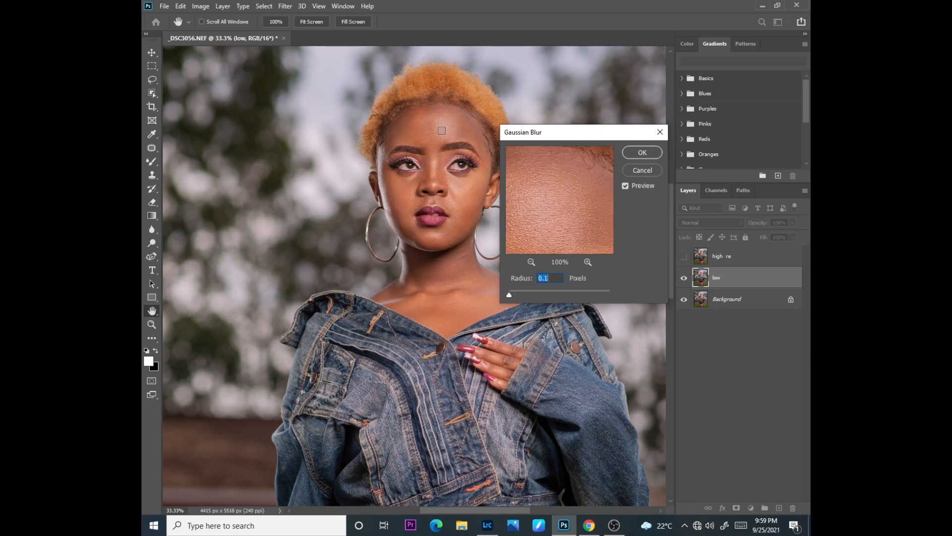
{"action": "left_click", "coordinate": [438, 125]}
Step: Raise the Gaussian Blur radius until the skin texture is smoothed out and apply the blur to the low layer
{"action": "left_click_drag", "start_coordinate": [511, 293], "coordinate": [526, 298]}
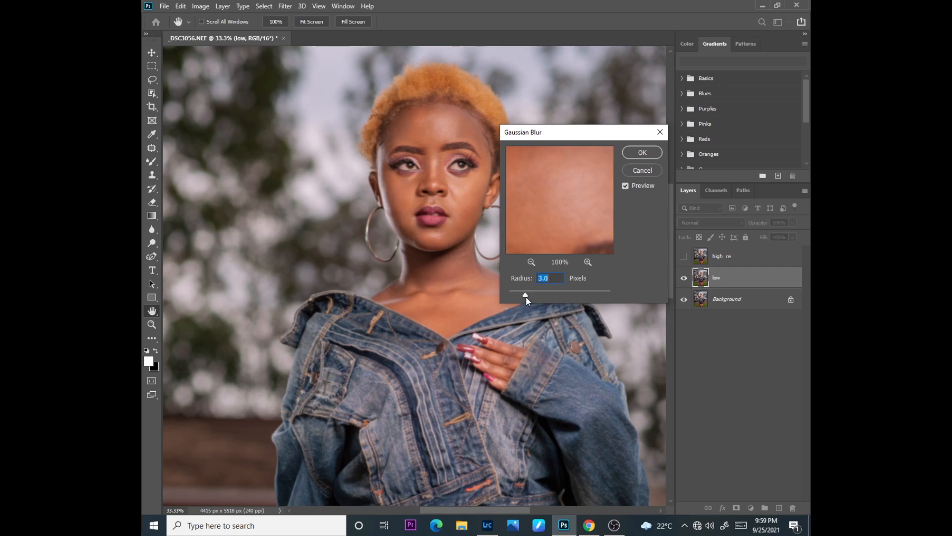
{"action": "left_click_drag", "start_coordinate": [531, 294], "coordinate": [530, 295]}
{"action": "left_click", "coordinate": [642, 152]}
Step: Show and select the high re layer, and start Apply Image with the low layer as its source
{"action": "left_click", "coordinate": [684, 256]}
{"action": "left_click", "coordinate": [713, 263]}
{"action": "left_click", "coordinate": [199, 6]}
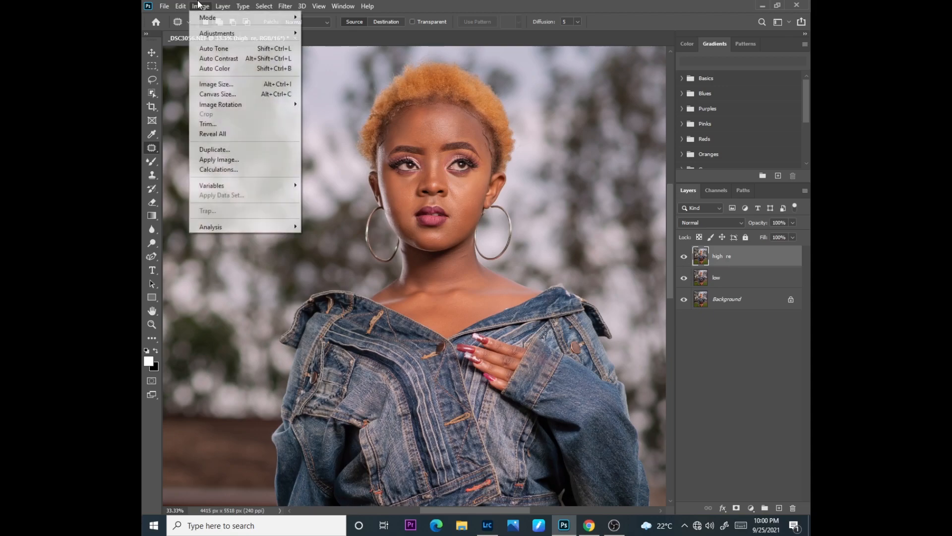
{"action": "left_click", "coordinate": [218, 159]}
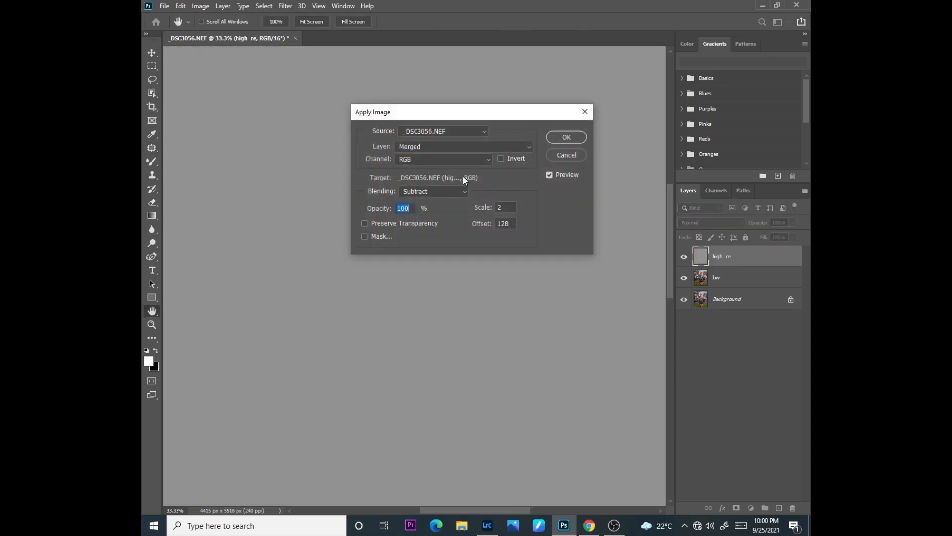
{"action": "left_click", "coordinate": [441, 147]}
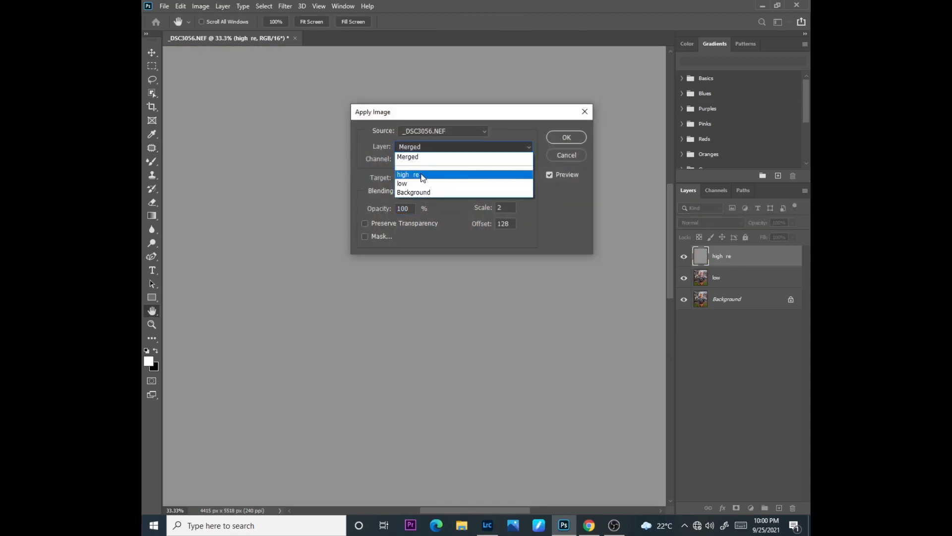
{"action": "left_click", "coordinate": [412, 185]}
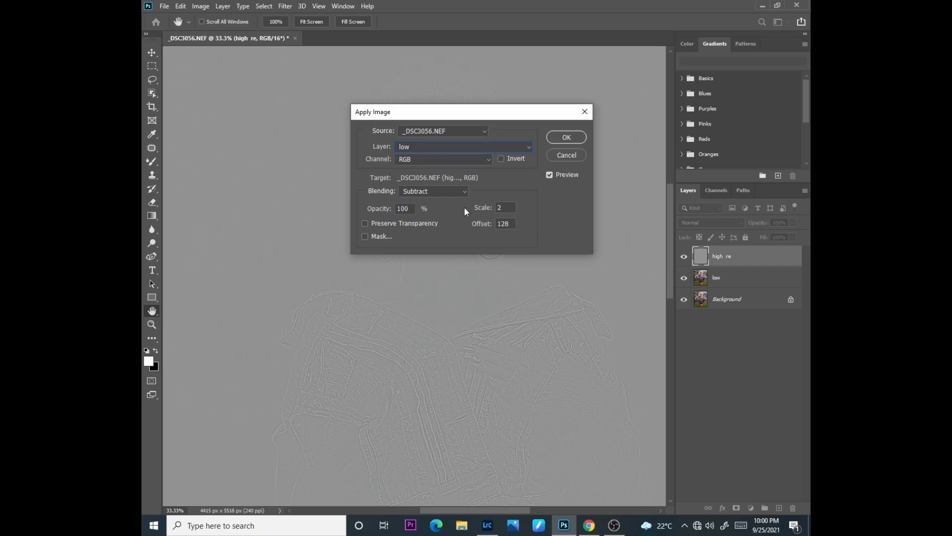
Step: Apply the inverted low layer to high re with Add blending, scale 2 and offset 0, and set high re to Linear Light
{"action": "left_click", "coordinate": [449, 193]}
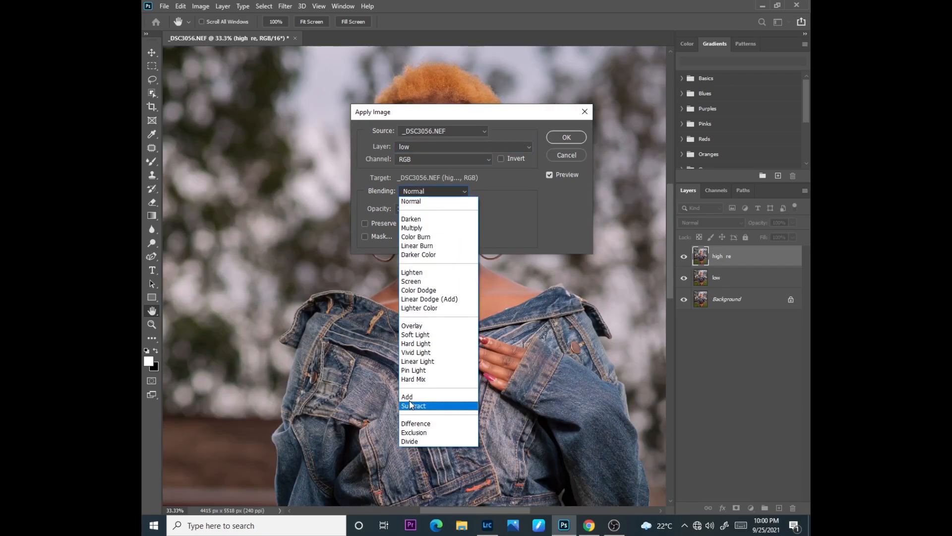
{"action": "left_click", "coordinate": [412, 396]}
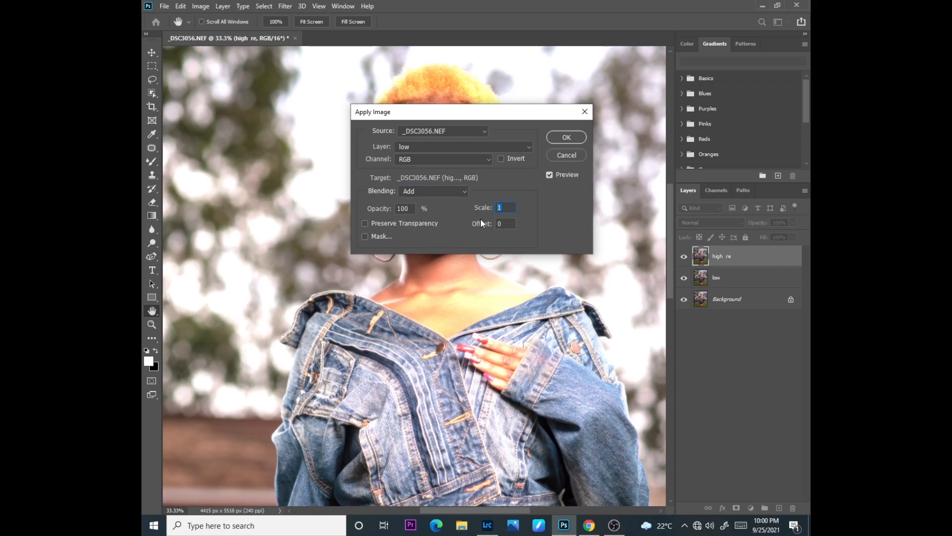
{"action": "type", "text": "2"}
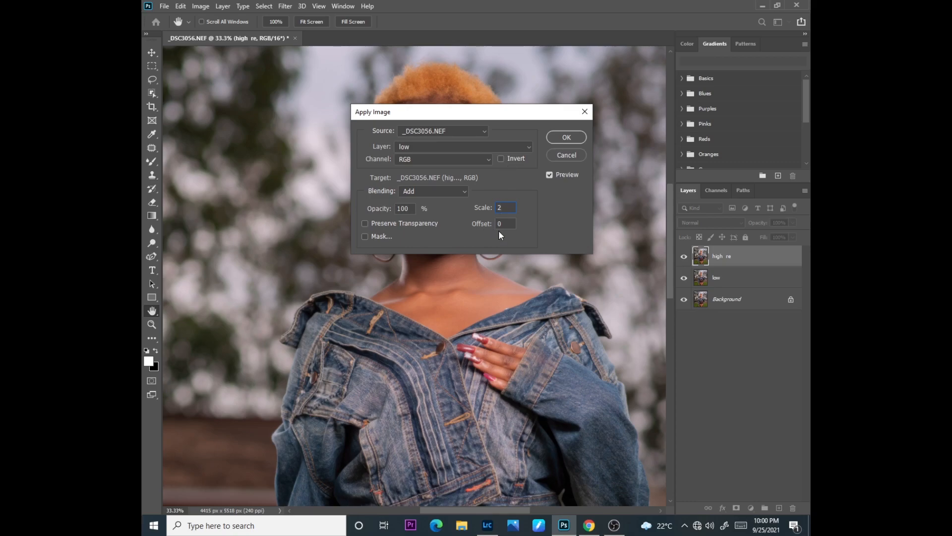
{"action": "left_click", "coordinate": [500, 158]}
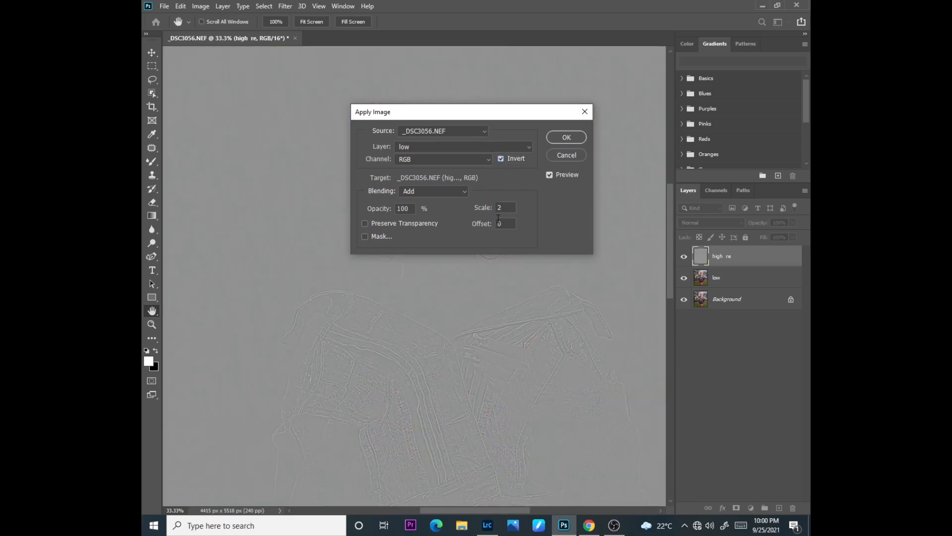
{"action": "left_click", "coordinate": [566, 138]}
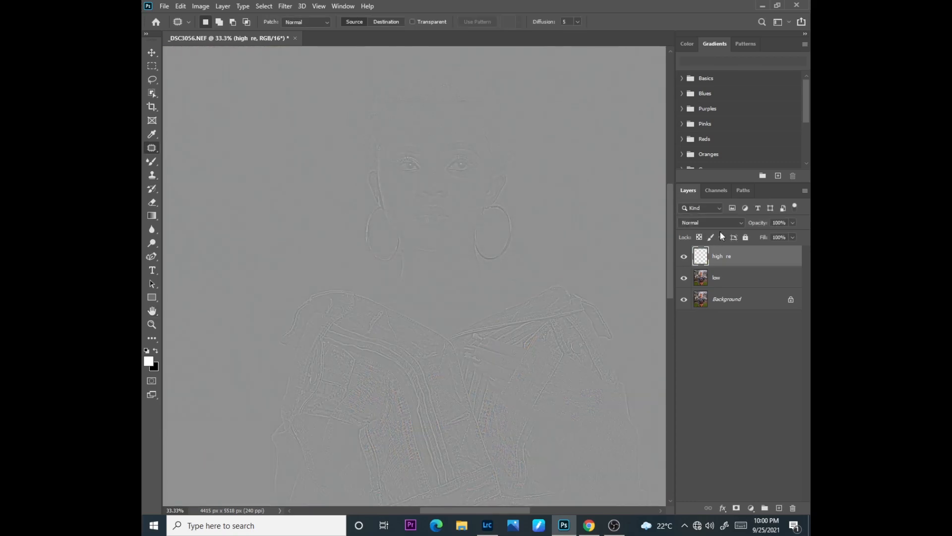
{"action": "left_click", "coordinate": [713, 222]}
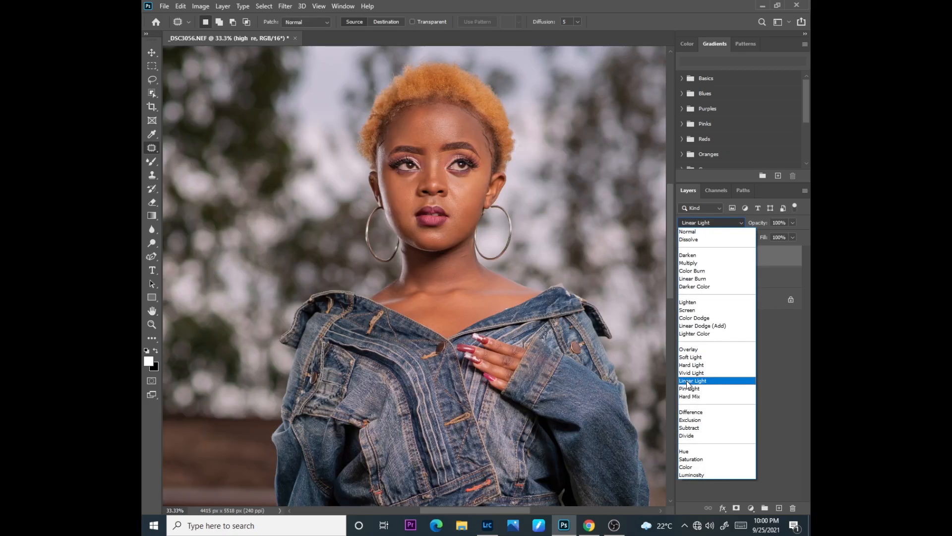
{"action": "left_click", "coordinate": [694, 381]}
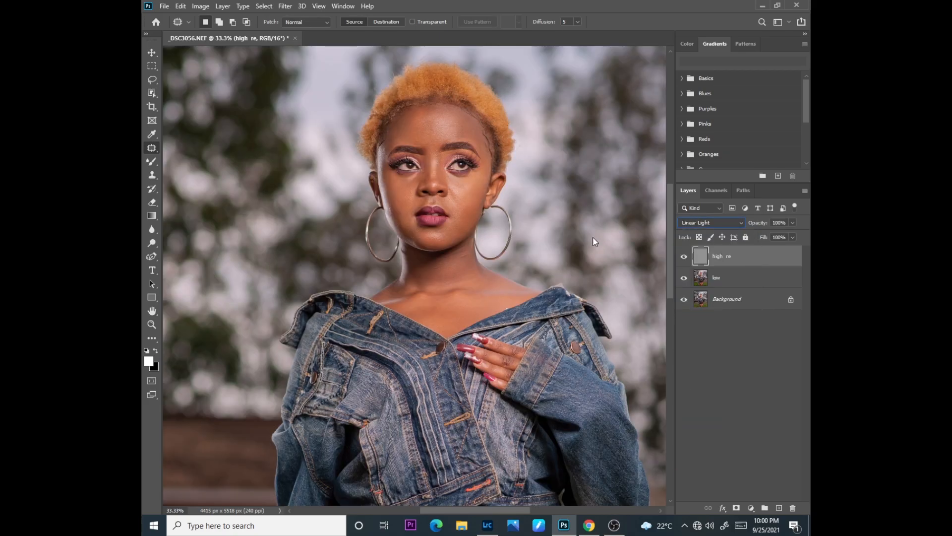
Step: Add a Black & White adjustment layer above high re with Reds set to -77
{"action": "left_click", "coordinate": [750, 508]}
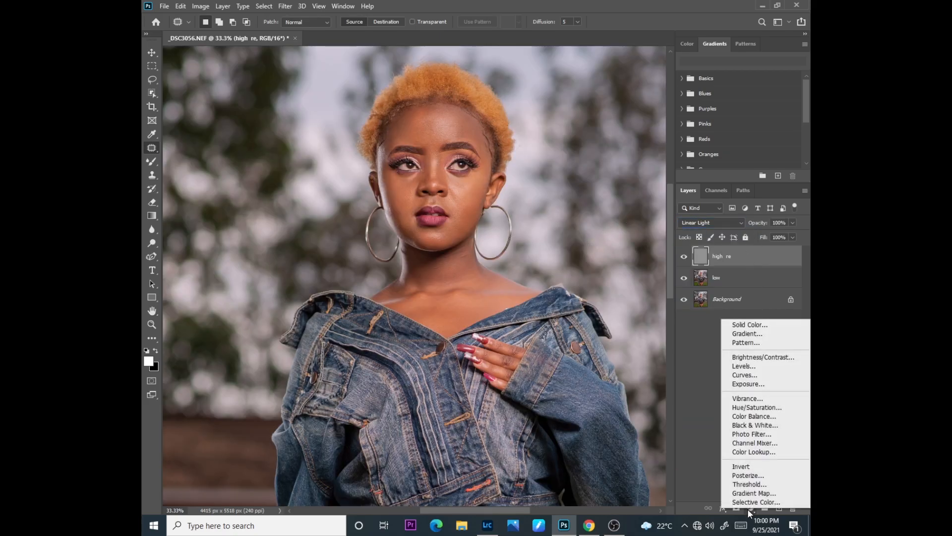
{"action": "left_click", "coordinate": [754, 425]}
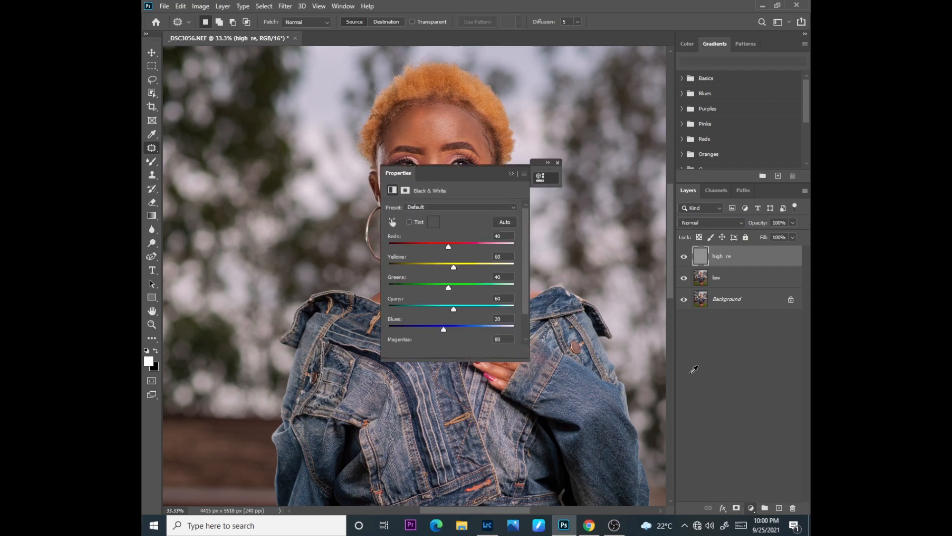
{"action": "left_click_drag", "start_coordinate": [436, 247], "coordinate": [419, 248]}
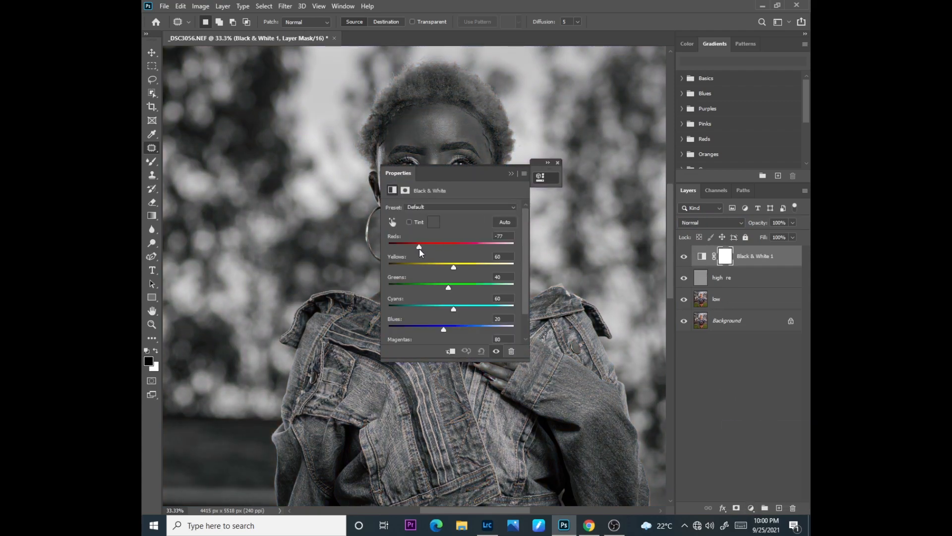
{"action": "left_click", "coordinate": [521, 179]}
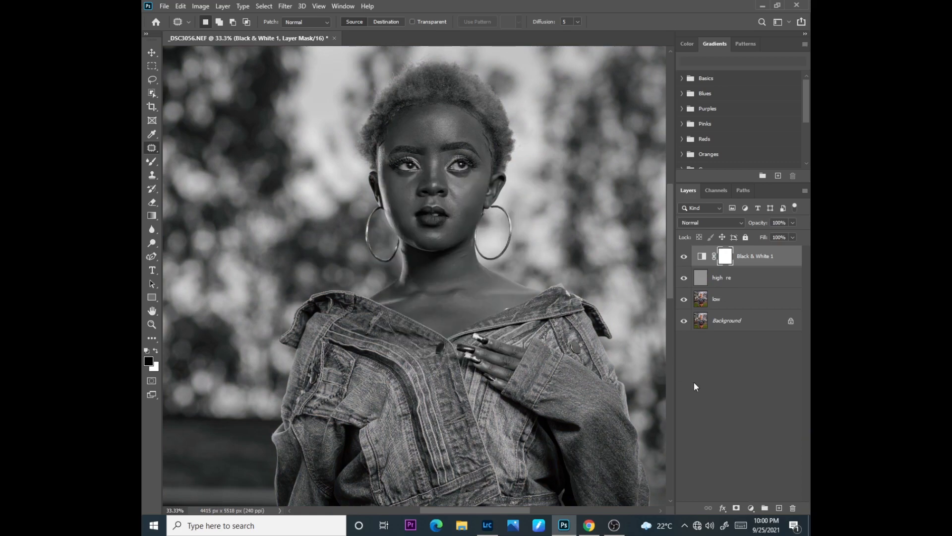
Step: Group the Black & White 1, high re and low layers, compare the image with the group hidden and shown, and expand the group
{"action": "left_click", "coordinate": [726, 283], "text": "ctrl"}
{"action": "left_click", "coordinate": [723, 300], "text": "ctrl"}
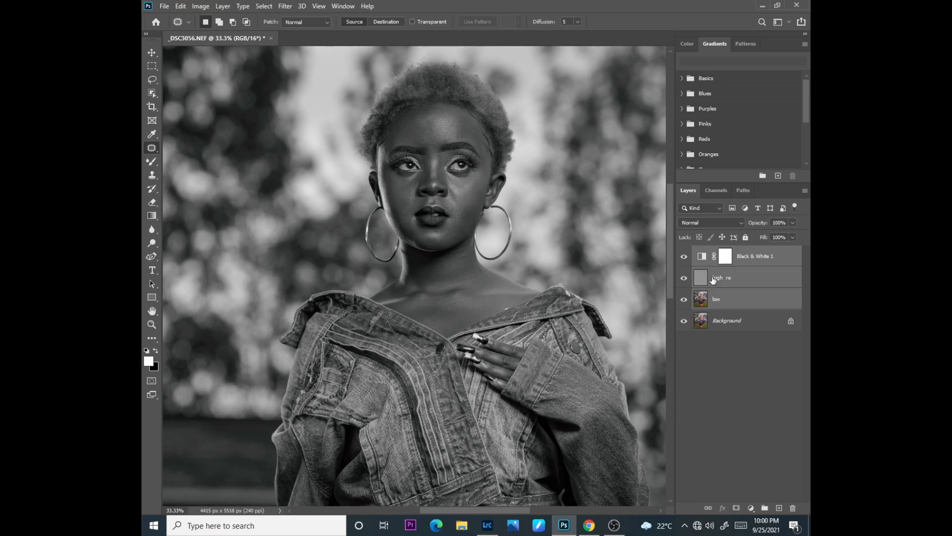
{"action": "key", "text": "ctrl+g"}
{"action": "left_click", "coordinate": [684, 253]}
{"action": "left_click", "coordinate": [684, 253]}
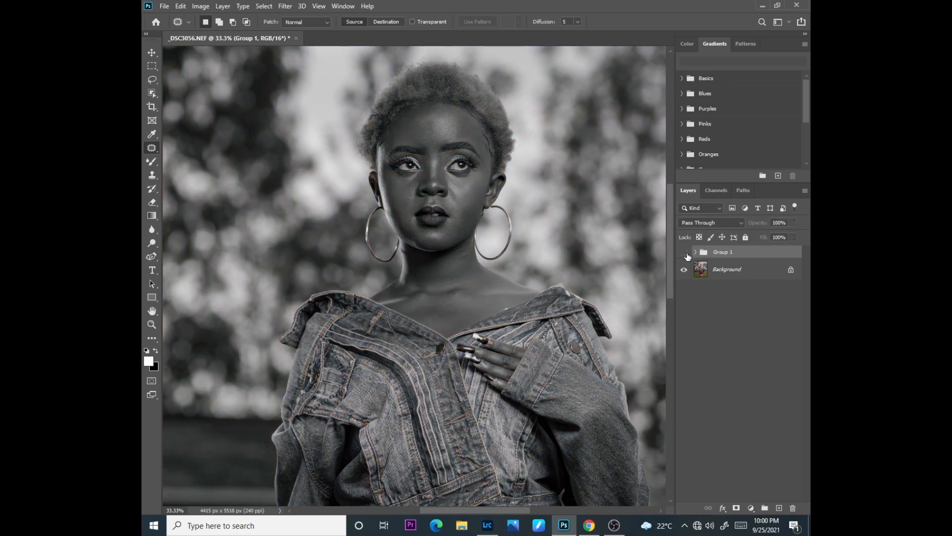
{"action": "left_click", "coordinate": [684, 252]}
{"action": "left_click", "coordinate": [695, 252]}
{"action": "left_click", "coordinate": [684, 252]}
Step: Select the low layer and draw a feathered Lasso selection around the forehead above the eyebrows
{"action": "left_click", "coordinate": [729, 317]}
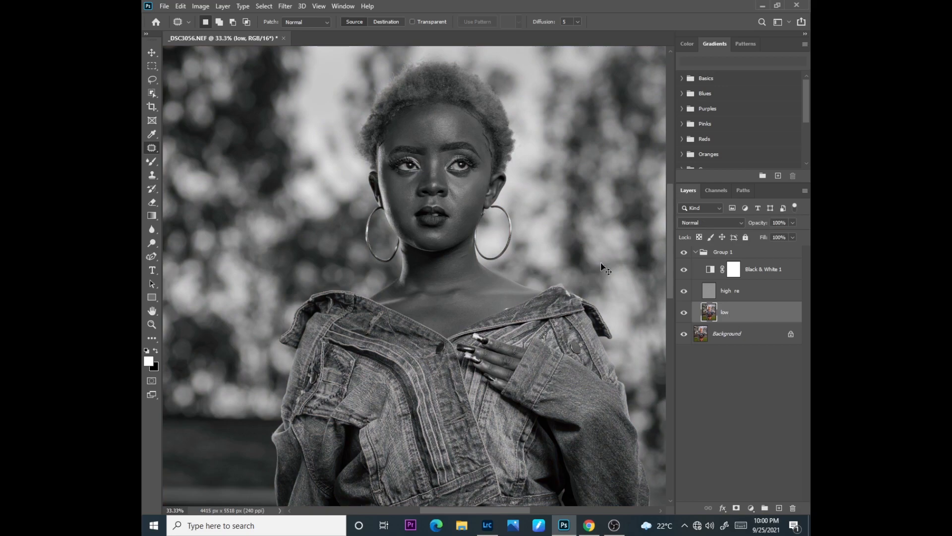
{"action": "key", "text": "ctrl+plus"}
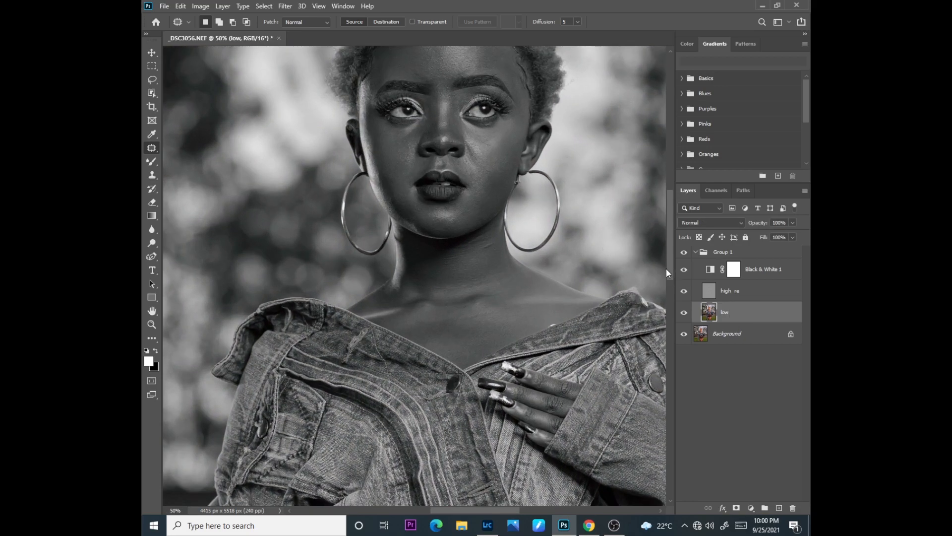
{"action": "left_click_drag", "start_coordinate": [665, 267], "coordinate": [672, 247]}
{"action": "left_click", "coordinate": [152, 80]}
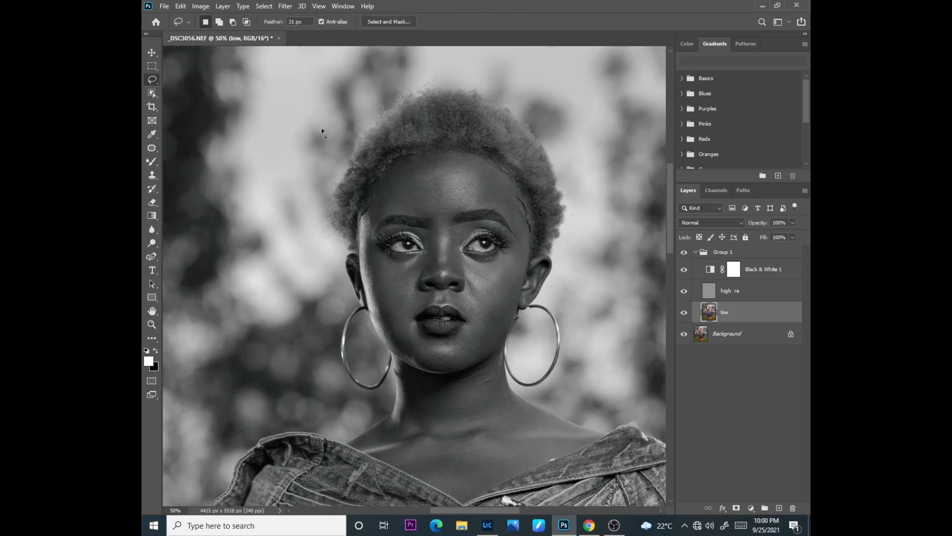
{"action": "mouse_move", "coordinate": [391, 168]}
{"action": "left_mouse_down"}
{"action": "mouse_move", "coordinate": [466, 155]}
{"action": "mouse_move", "coordinate": [502, 168]}
{"action": "mouse_move", "coordinate": [508, 205]}
{"action": "mouse_move", "coordinate": [445, 219]}
{"action": "mouse_move", "coordinate": [377, 212]}
{"action": "mouse_move", "coordinate": [391, 168]}
{"action": "left_mouse_up"}
Step: Apply a Gaussian Blur with a 15-pixel radius to the selected forehead, deselect it and check the skin in colour
{"action": "left_click", "coordinate": [285, 6]}
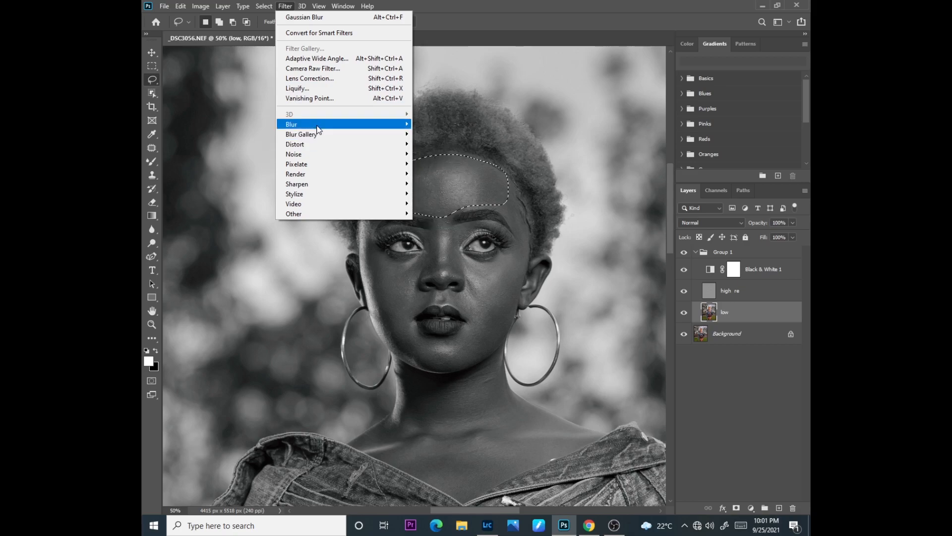
{"action": "mouse_move", "coordinate": [314, 125]}
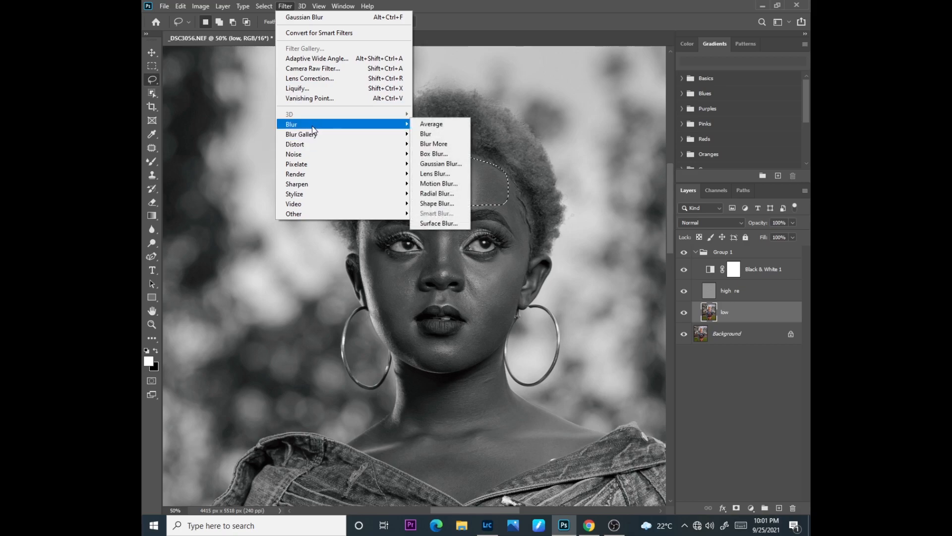
{"action": "left_click", "coordinate": [441, 164]}
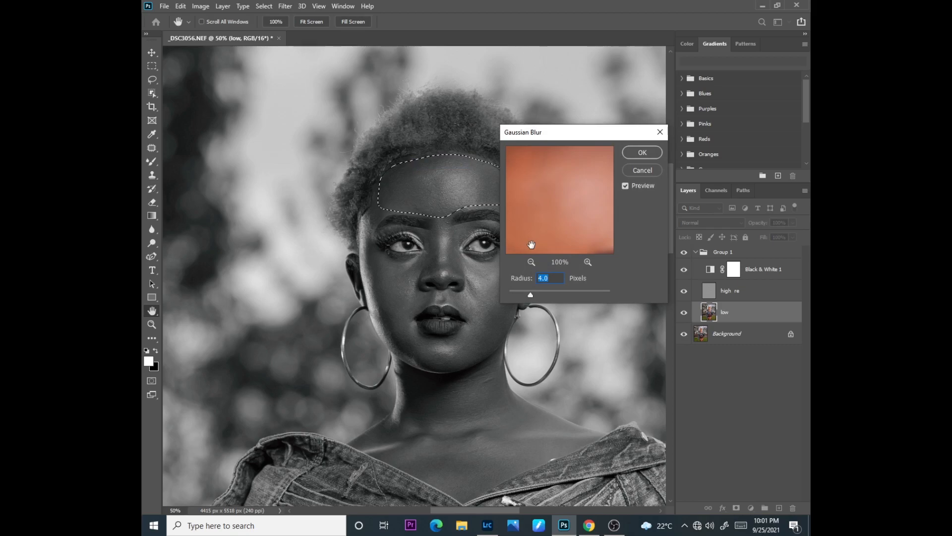
{"action": "type", "text": "15"}
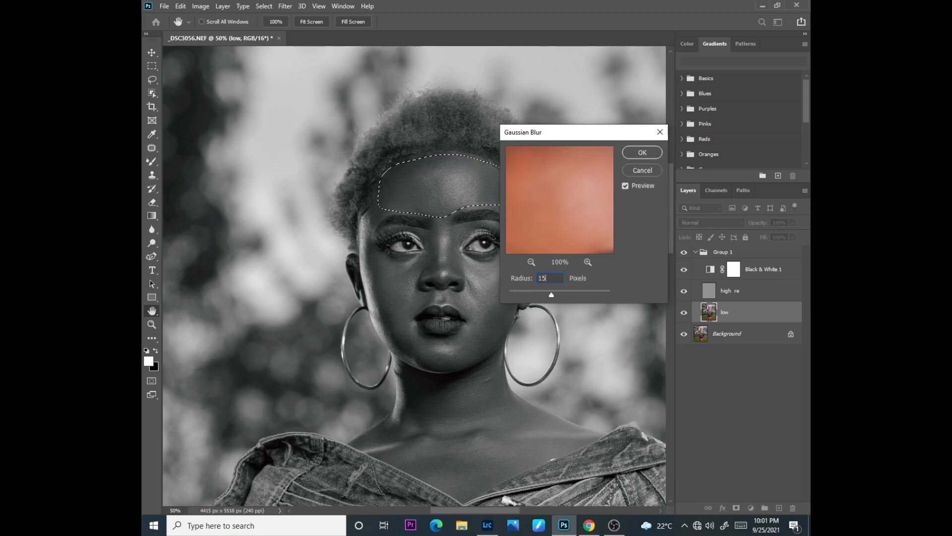
{"action": "left_click", "coordinate": [641, 153]}
{"action": "key", "text": "ctrl+d"}
{"action": "left_click", "coordinate": [684, 270]}
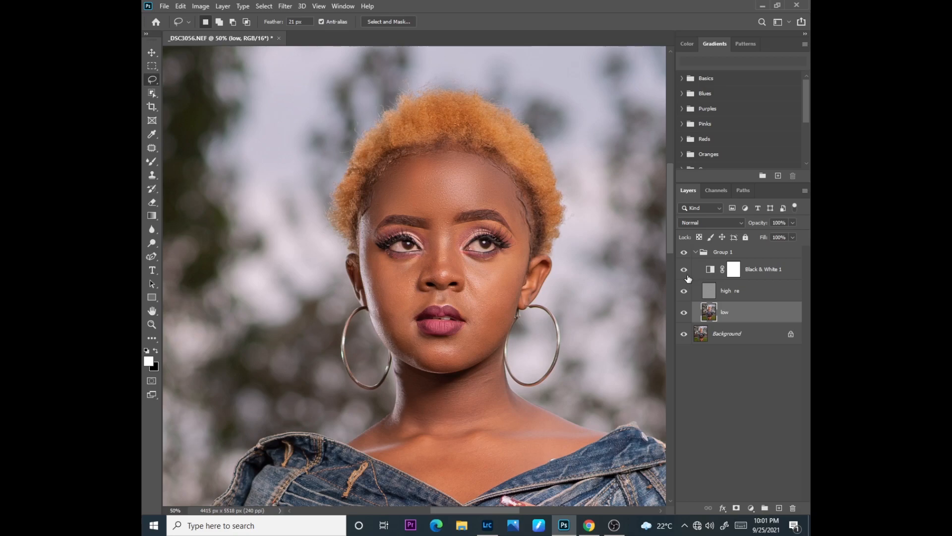
{"action": "left_click", "coordinate": [684, 269]}
{"action": "key", "text": "ctrl+shift+d"}
{"action": "key", "text": "ctrl+d"}
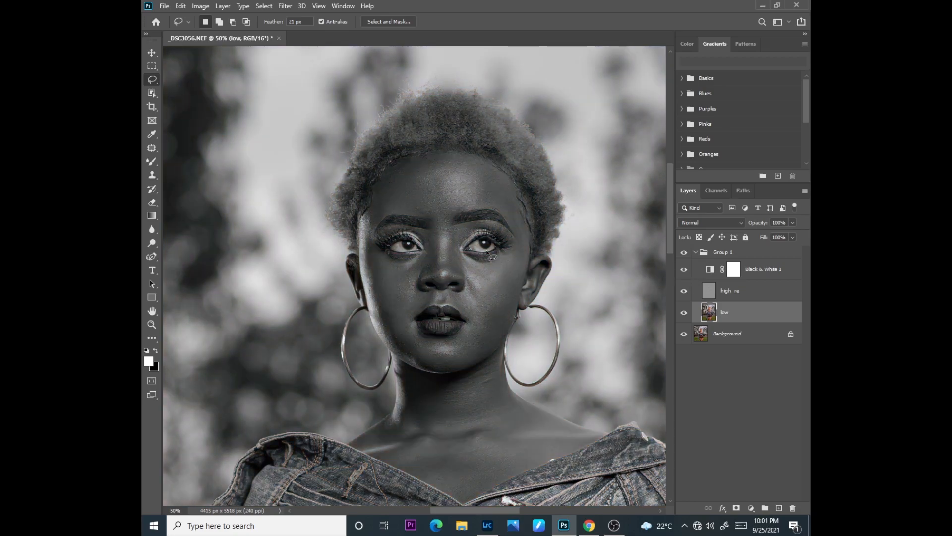
Step: Switch to the Mixer Brush and reduce its size to 80 pixels
{"action": "left_click_drag", "start_coordinate": [153, 162], "coordinate": [195, 192]}
{"action": "key", "text": "bracketleft"}
{"action": "key", "text": "bracketleft"}
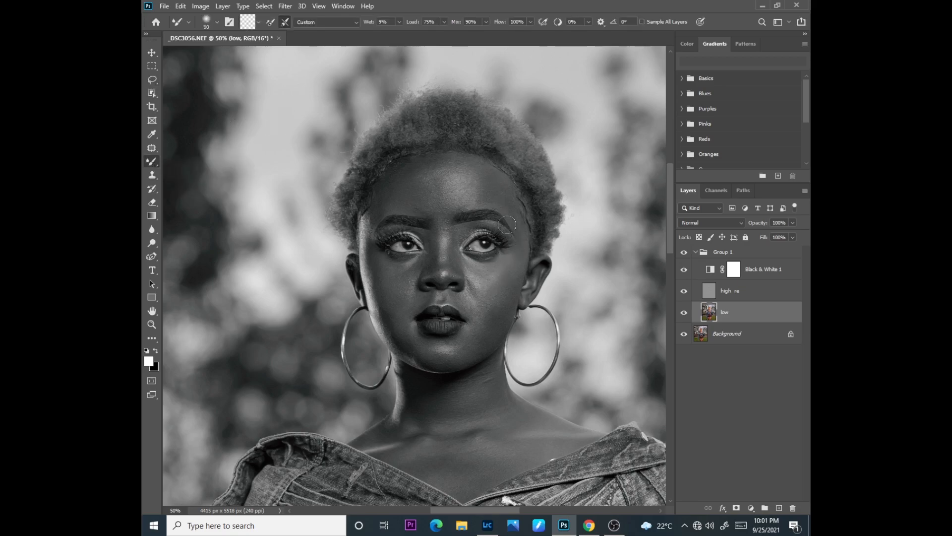
Step: Lower the Reds of the Black & White 1 adjustment layer to -115
{"action": "left_click", "coordinate": [710, 272]}
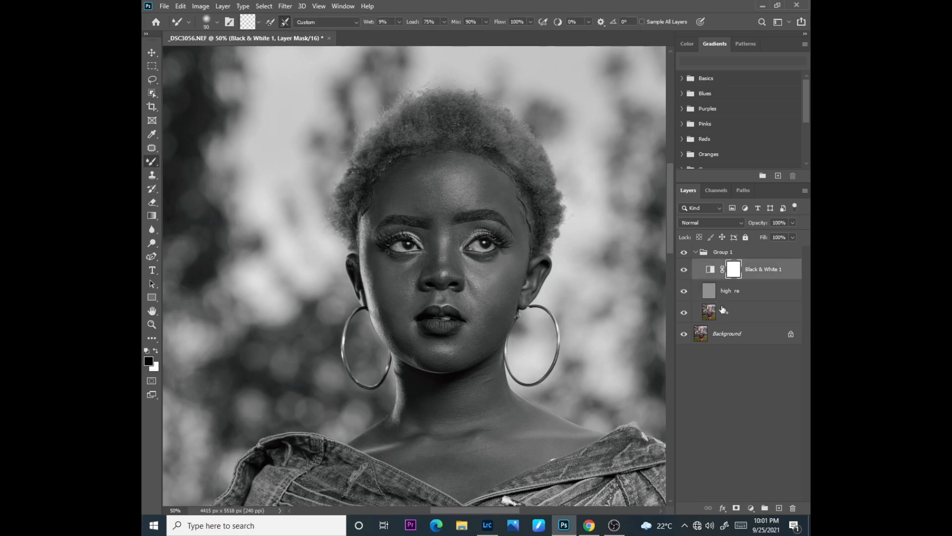
{"action": "double_click", "coordinate": [711, 269]}
{"action": "left_click_drag", "start_coordinate": [405, 243], "coordinate": [409, 246]}
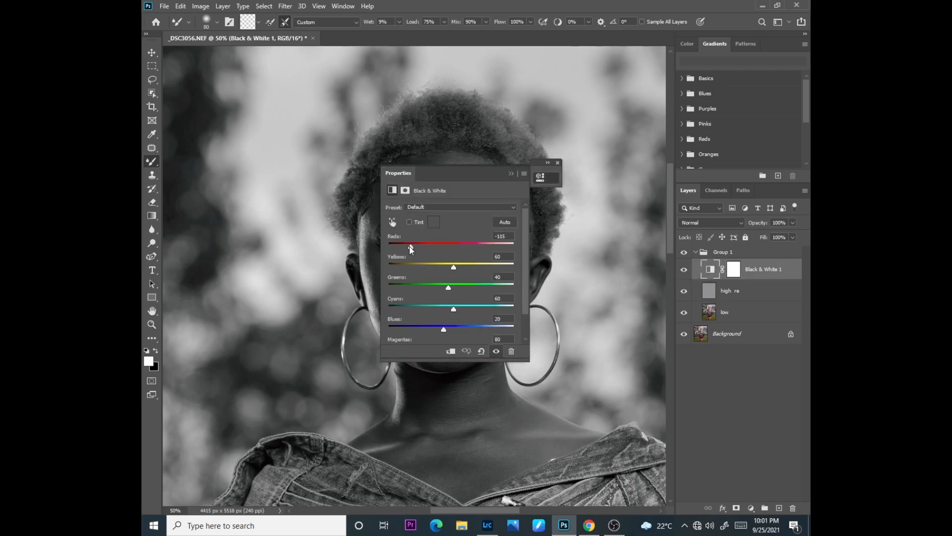
{"action": "left_click", "coordinate": [549, 177]}
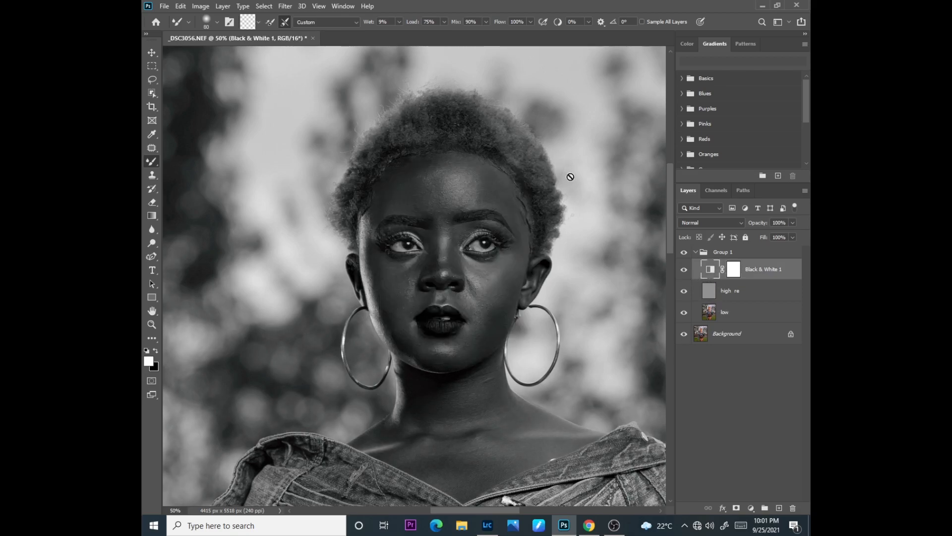
Step: Smooth the uneven tones of the face on the low layer with the Mixer Brush, resizing the brush between 80 and 90 pixels
{"action": "left_click", "coordinate": [724, 312]}
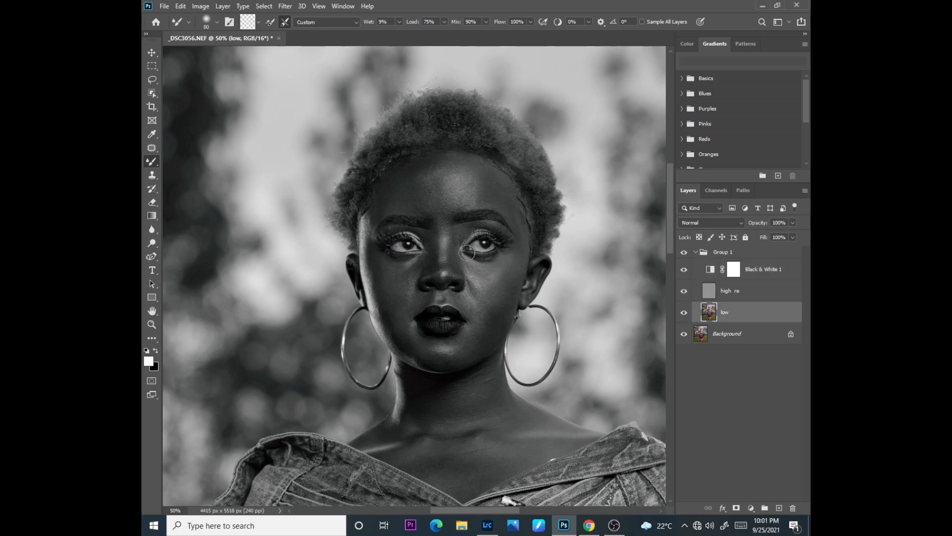
{"action": "key", "text": "bracketright"}
{"action": "key", "text": "bracketleft"}
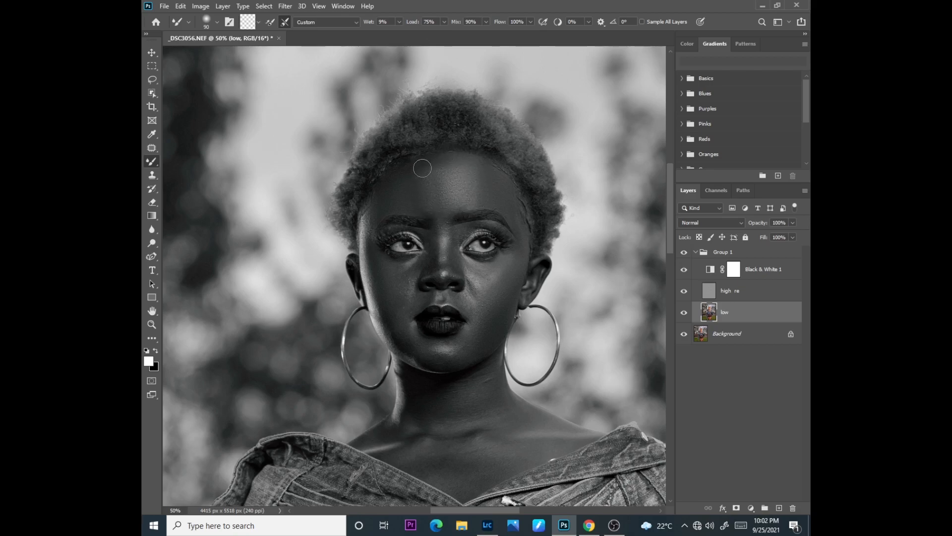
{"action": "key", "text": "p"}
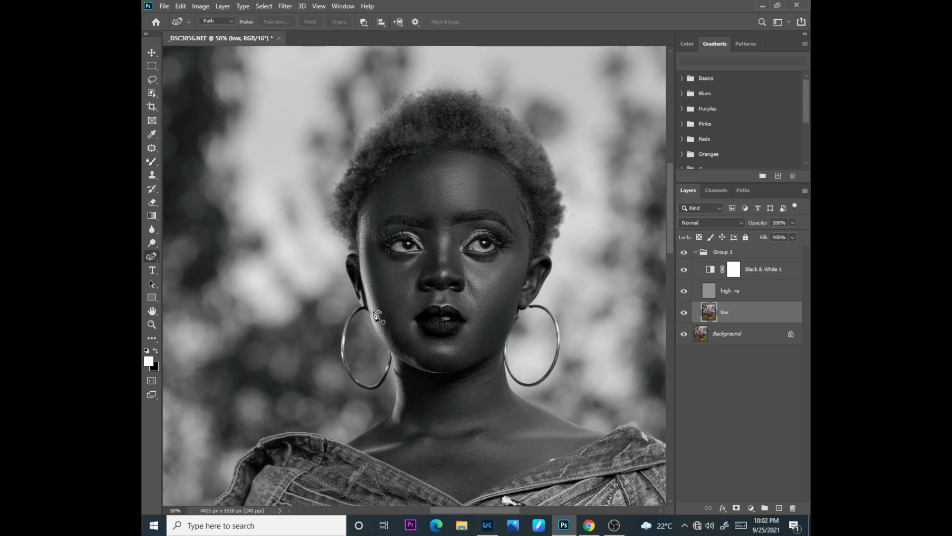
{"action": "left_click_drag", "start_coordinate": [150, 160], "coordinate": [187, 189]}
{"action": "mouse_move", "coordinate": [362, 308]}
{"action": "left_mouse_down"}
{"action": "mouse_move", "coordinate": [373, 321]}
{"action": "mouse_move", "coordinate": [383, 314]}
{"action": "mouse_move", "coordinate": [368, 274]}
{"action": "left_mouse_up"}
{"action": "mouse_move", "coordinate": [366, 227]}
{"action": "left_mouse_down"}
{"action": "mouse_move", "coordinate": [367, 283]}
{"action": "mouse_move", "coordinate": [388, 338]}
{"action": "mouse_move", "coordinate": [417, 272]}
{"action": "mouse_move", "coordinate": [399, 275]}
{"action": "mouse_move", "coordinate": [409, 298]}
{"action": "mouse_move", "coordinate": [392, 260]}
{"action": "mouse_move", "coordinate": [419, 267]}
{"action": "mouse_move", "coordinate": [390, 266]}
{"action": "mouse_move", "coordinate": [399, 301]}
{"action": "mouse_move", "coordinate": [376, 226]}
{"action": "left_mouse_up"}
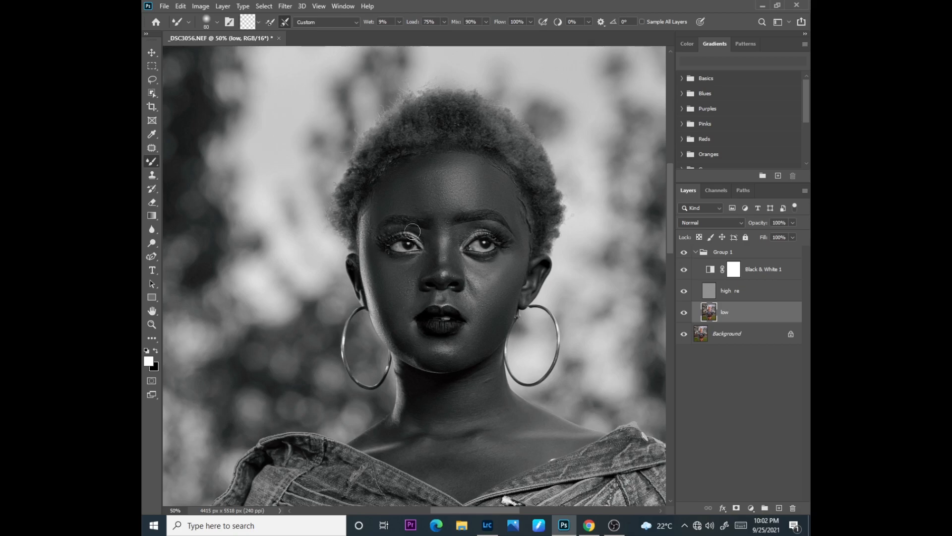
{"action": "key", "text": "bracketleft"}
Step: Check the retouch in colour by hiding and showing Black & White 1, and blend more of the cheek and forehead skin
{"action": "left_click", "coordinate": [684, 270]}
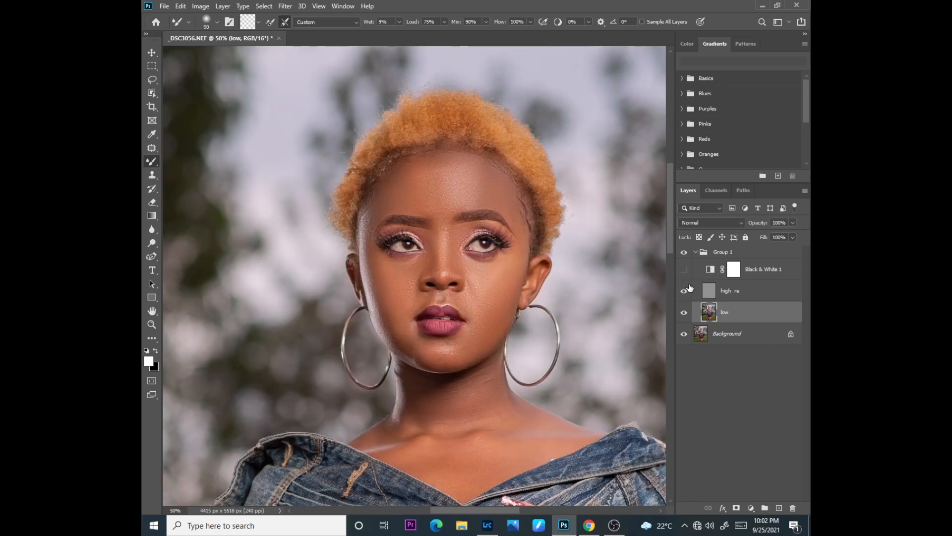
{"action": "left_click", "coordinate": [684, 271]}
{"action": "left_click", "coordinate": [685, 272]}
{"action": "left_click", "coordinate": [685, 271]}
{"action": "mouse_move", "coordinate": [412, 329]}
{"action": "left_mouse_down"}
{"action": "mouse_move", "coordinate": [402, 342]}
{"action": "mouse_move", "coordinate": [397, 317]}
{"action": "mouse_move", "coordinate": [406, 351]}
{"action": "mouse_move", "coordinate": [375, 299]}
{"action": "left_mouse_up"}
{"action": "mouse_move", "coordinate": [432, 200]}
{"action": "left_mouse_down"}
{"action": "mouse_move", "coordinate": [416, 186]}
{"action": "mouse_move", "coordinate": [435, 185]}
{"action": "mouse_move", "coordinate": [442, 202]}
{"action": "mouse_move", "coordinate": [423, 173]}
{"action": "mouse_move", "coordinate": [441, 190]}
{"action": "mouse_move", "coordinate": [437, 169]}
{"action": "mouse_move", "coordinate": [447, 205]}
{"action": "left_mouse_up"}
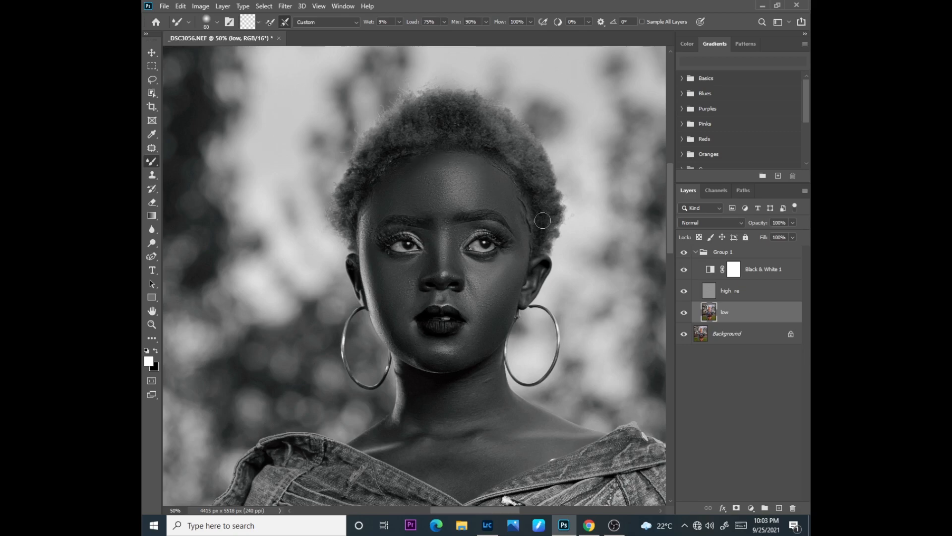
Step: Examine the evenness of the retouched skin across the whole portrait and in a close-up of the face
{"action": "left_click", "coordinate": [684, 271]}
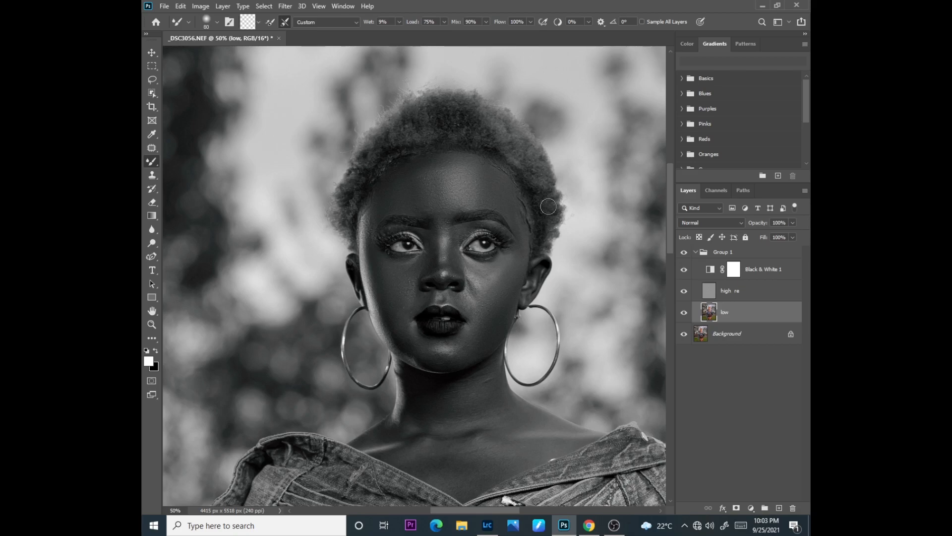
{"action": "key", "text": "ctrl+minus"}
{"action": "key", "text": "ctrl+minus"}
{"action": "key", "text": "ctrl+minus"}
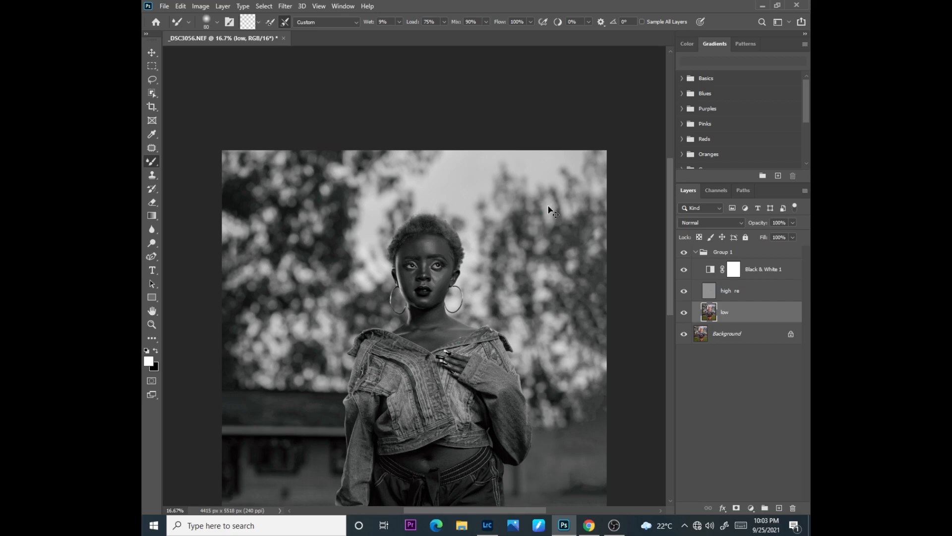
{"action": "key", "text": "ctrl+plus"}
{"action": "key", "text": "ctrl+plus"}
{"action": "key", "text": "ctrl+plus"}
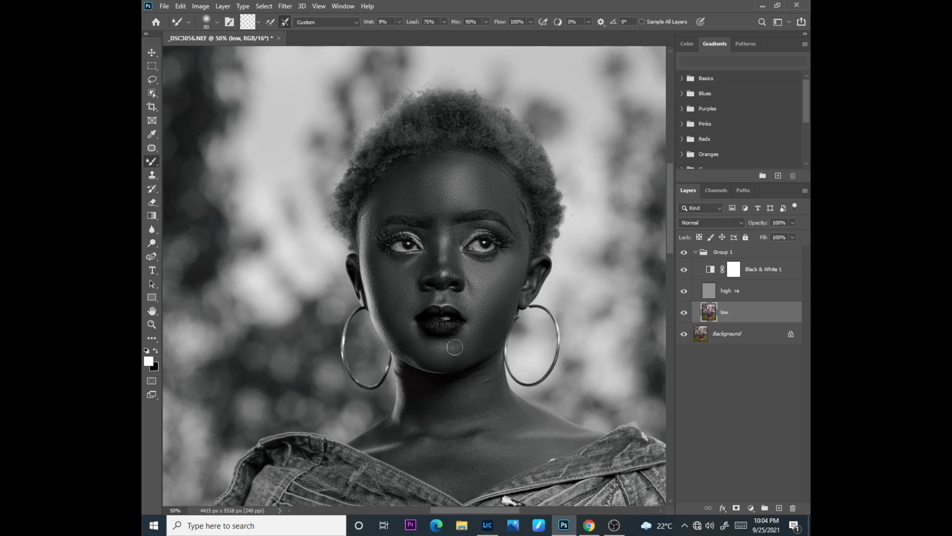
Step: Check the whole portrait and smooth the neck skin on the low layer with a 60-pixel Mixer Brush
{"action": "key", "text": "ctrl+minus"}
{"action": "key", "text": "ctrl+minus"}
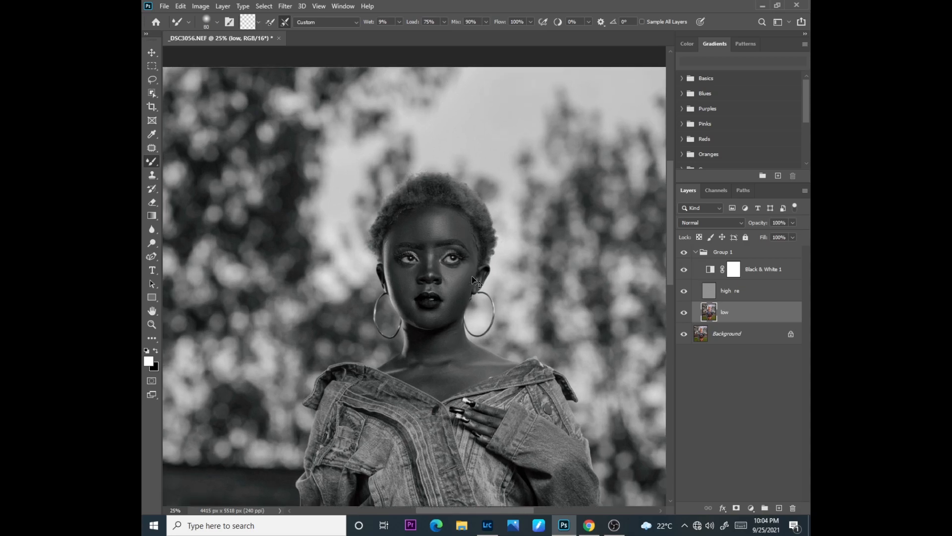
{"action": "key", "text": "ctrl+plus"}
{"action": "key", "text": "bracketleft"}
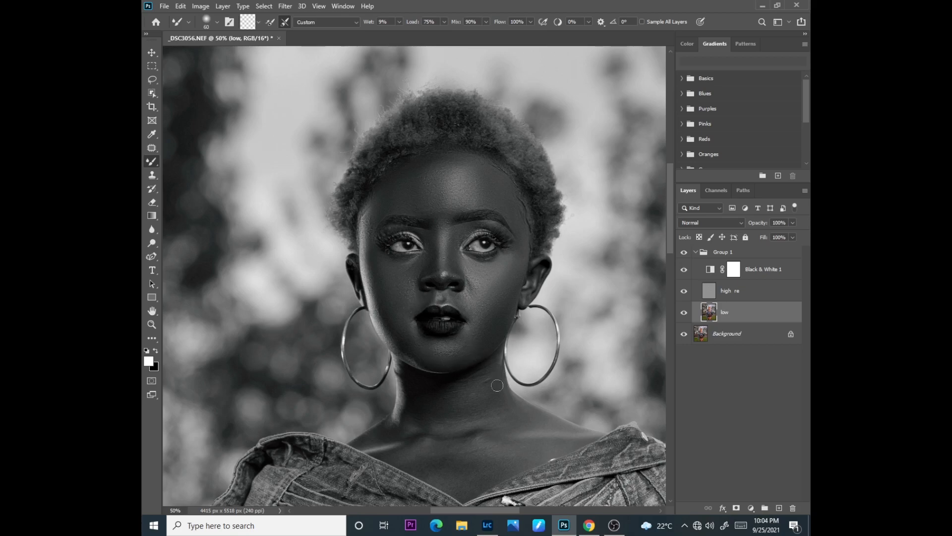
Step: Blend the skin tones of the neck and upper chest on the low layer with a 100-pixel Mixer Brush
{"action": "key", "text": "bracketright"}
{"action": "key", "text": "bracketright"}
{"action": "key", "text": "bracketright"}
{"action": "key", "text": "bracketright"}
{"action": "key", "text": "bracketright"}
{"action": "key", "text": "bracketright"}
{"action": "key", "text": "bracketleft"}
{"action": "key", "text": "bracketleft"}
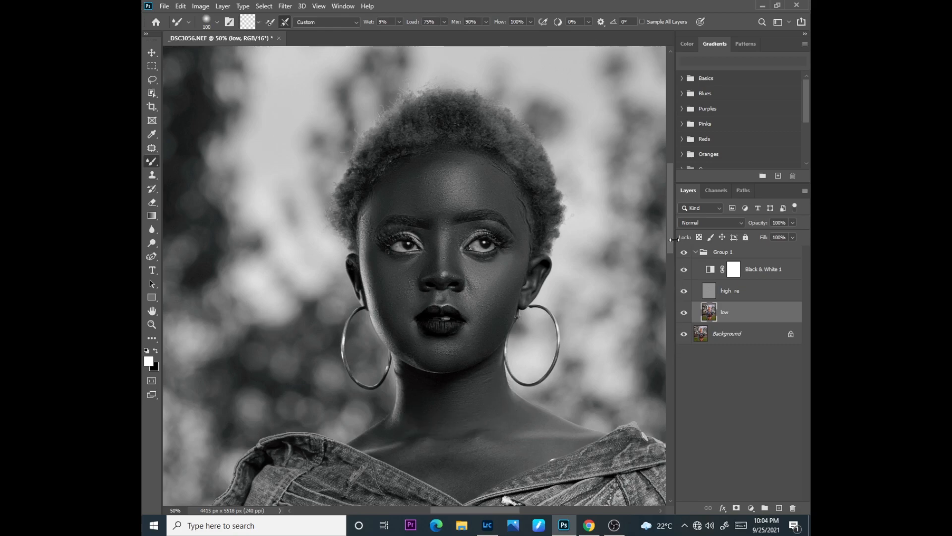
{"action": "left_click_drag", "start_coordinate": [670, 242], "coordinate": [668, 262]}
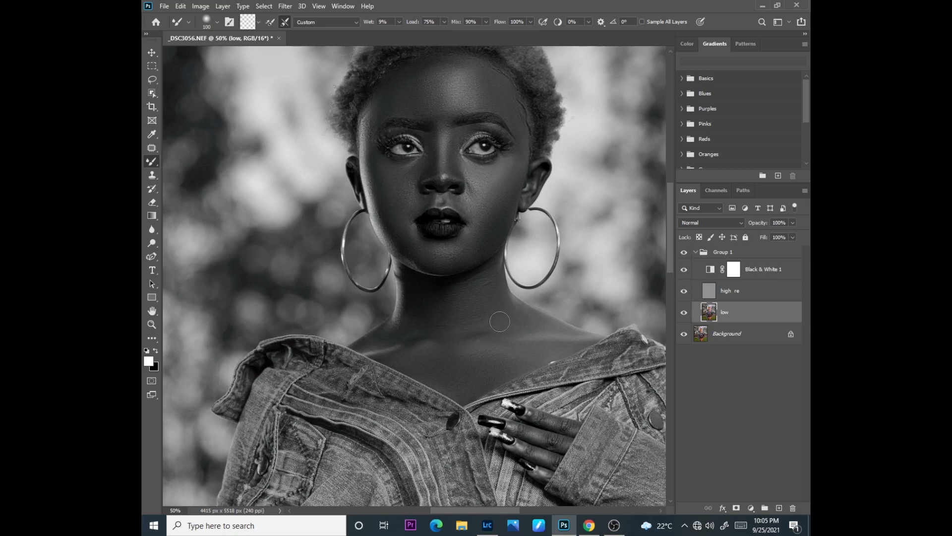
Step: Smooth the highlights and uneven tones of the front thigh on the low layer with a 250-pixel Mixer Brush
{"action": "key", "text": "ctrl+minus"}
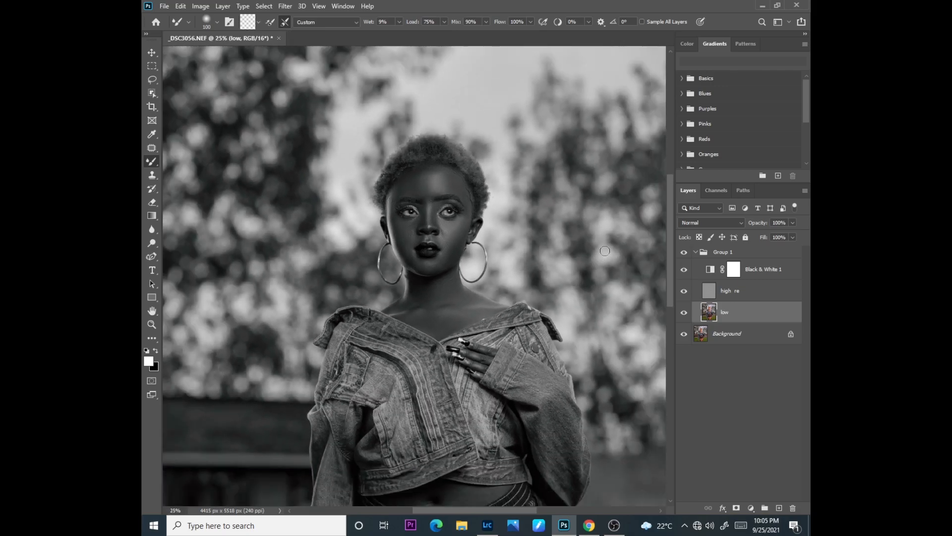
{"action": "scroll", "coordinate": [671, 293], "scroll_direction": "down", "scroll_amount": 5}
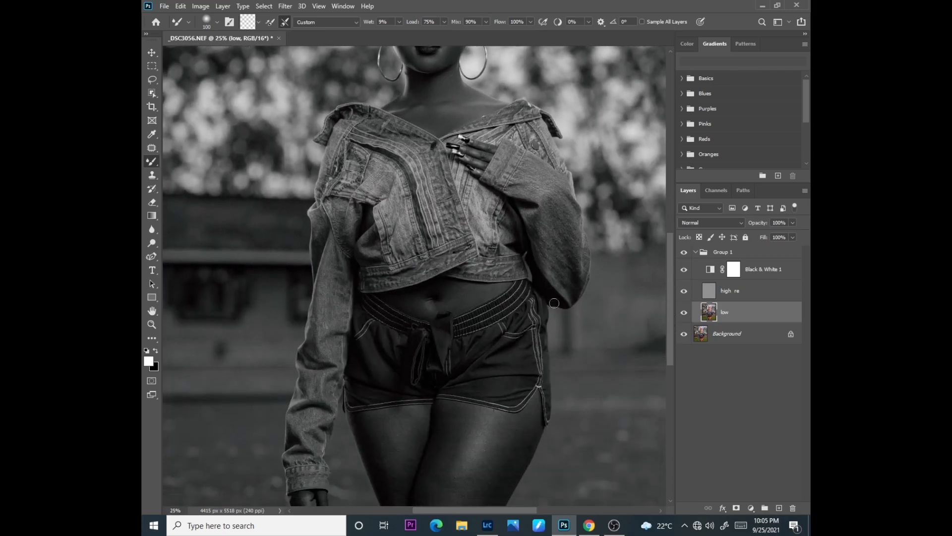
{"action": "scroll", "coordinate": [498, 255], "scroll_direction": "up", "scroll_amount": 1}
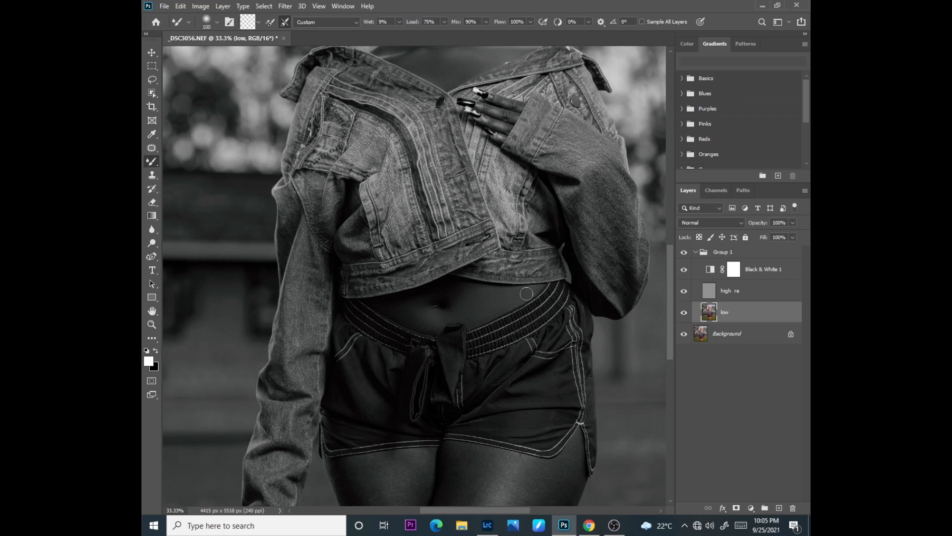
{"action": "left_click_drag", "start_coordinate": [675, 314], "coordinate": [656, 375]}
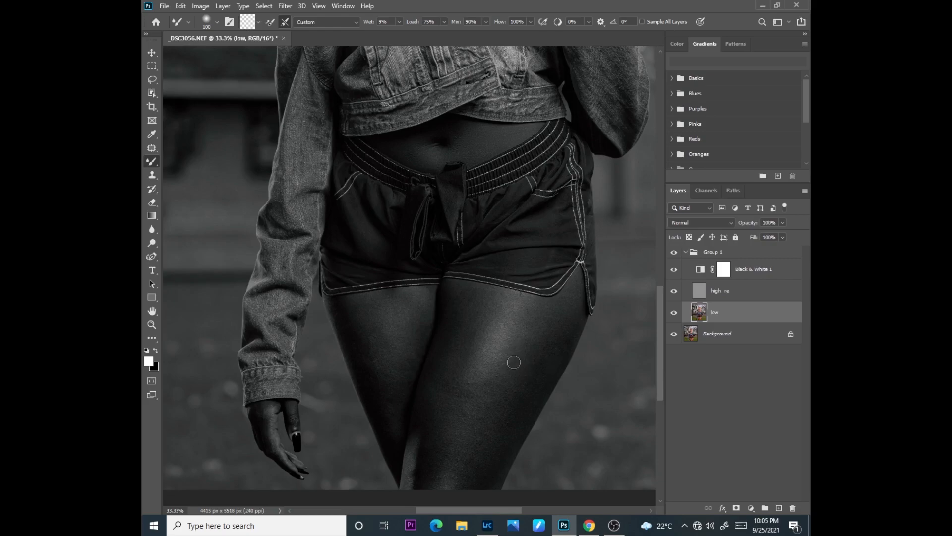
{"action": "key", "text": "bracketright"}
{"action": "key", "text": "bracketright"}
{"action": "key", "text": "bracketright"}
{"action": "key", "text": "bracketright"}
{"action": "key", "text": "bracketright"}
{"action": "mouse_move", "coordinate": [502, 329]}
{"action": "left_mouse_down"}
{"action": "mouse_move", "coordinate": [471, 392]}
{"action": "mouse_move", "coordinate": [462, 357]}
{"action": "mouse_move", "coordinate": [475, 330]}
{"action": "mouse_move", "coordinate": [451, 416]}
{"action": "mouse_move", "coordinate": [423, 463]}
{"action": "mouse_move", "coordinate": [461, 350]}
{"action": "mouse_move", "coordinate": [500, 311]}
{"action": "mouse_move", "coordinate": [467, 297]}
{"action": "mouse_move", "coordinate": [494, 305]}
{"action": "mouse_move", "coordinate": [517, 339]}
{"action": "mouse_move", "coordinate": [470, 486]}
{"action": "mouse_move", "coordinate": [526, 319]}
{"action": "mouse_move", "coordinate": [479, 469]}
{"action": "mouse_move", "coordinate": [567, 310]}
{"action": "mouse_move", "coordinate": [536, 316]}
{"action": "mouse_move", "coordinate": [504, 305]}
{"action": "mouse_move", "coordinate": [437, 481]}
{"action": "mouse_move", "coordinate": [431, 456]}
{"action": "mouse_move", "coordinate": [423, 502]}
{"action": "mouse_move", "coordinate": [476, 307]}
{"action": "mouse_move", "coordinate": [493, 304]}
{"action": "mouse_move", "coordinate": [464, 298]}
{"action": "mouse_move", "coordinate": [500, 316]}
{"action": "mouse_move", "coordinate": [523, 309]}
{"action": "mouse_move", "coordinate": [538, 342]}
{"action": "mouse_move", "coordinate": [533, 328]}
{"action": "mouse_move", "coordinate": [564, 325]}
{"action": "mouse_move", "coordinate": [476, 487]}
{"action": "mouse_move", "coordinate": [562, 311]}
{"action": "mouse_move", "coordinate": [488, 366]}
{"action": "left_mouse_up"}
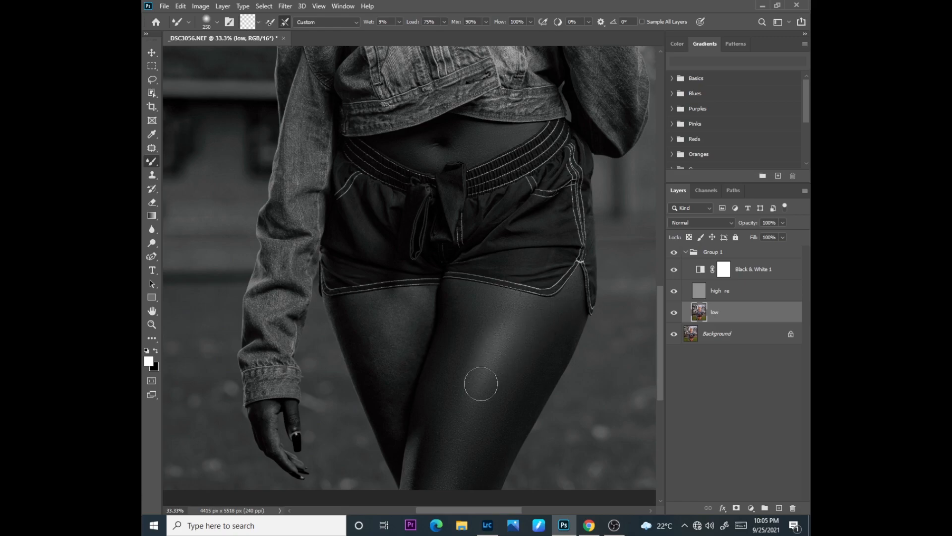
Step: Check the thigh in colour, blend the other thigh with the Mixer Brush at 200 and 150 pixels, and leave Black & White 1 hidden
{"action": "left_click", "coordinate": [673, 269]}
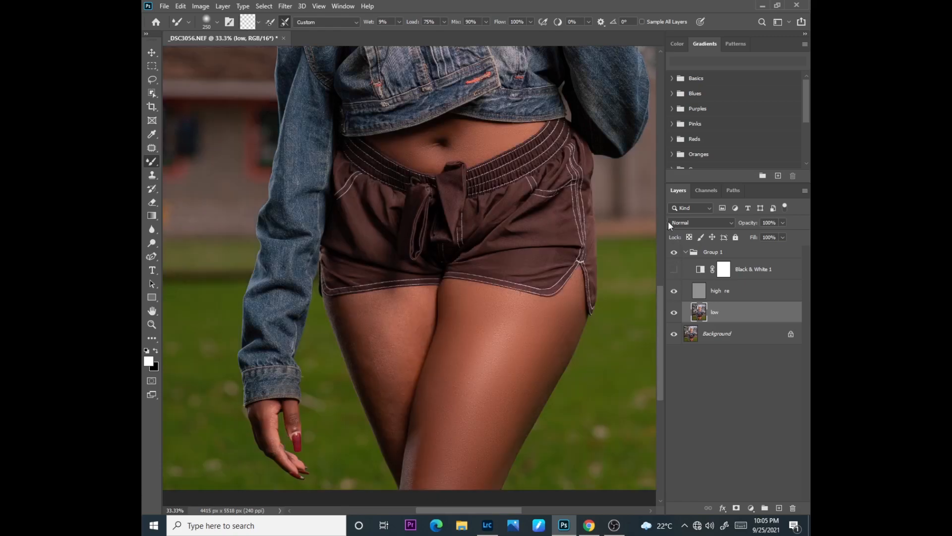
{"action": "left_click", "coordinate": [673, 268]}
{"action": "key", "text": "["}
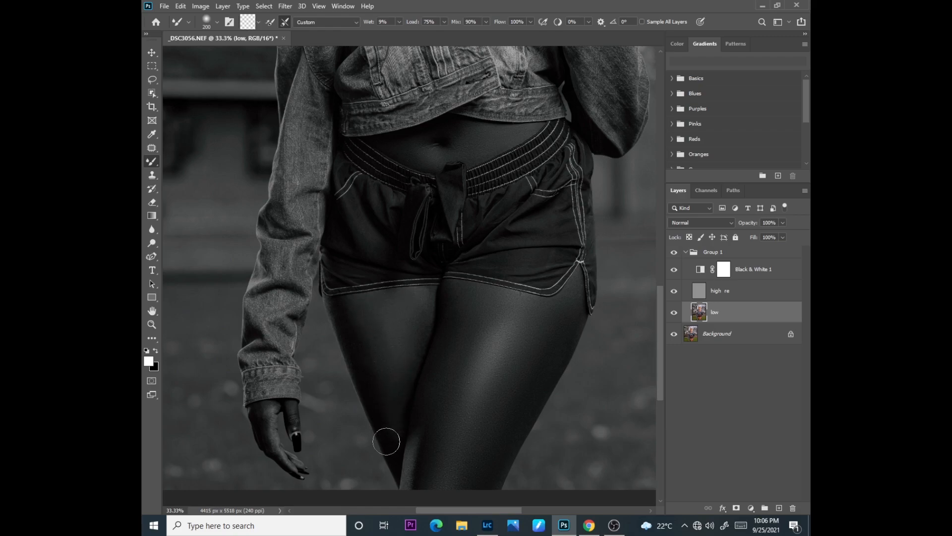
{"action": "left_click", "coordinate": [674, 269]}
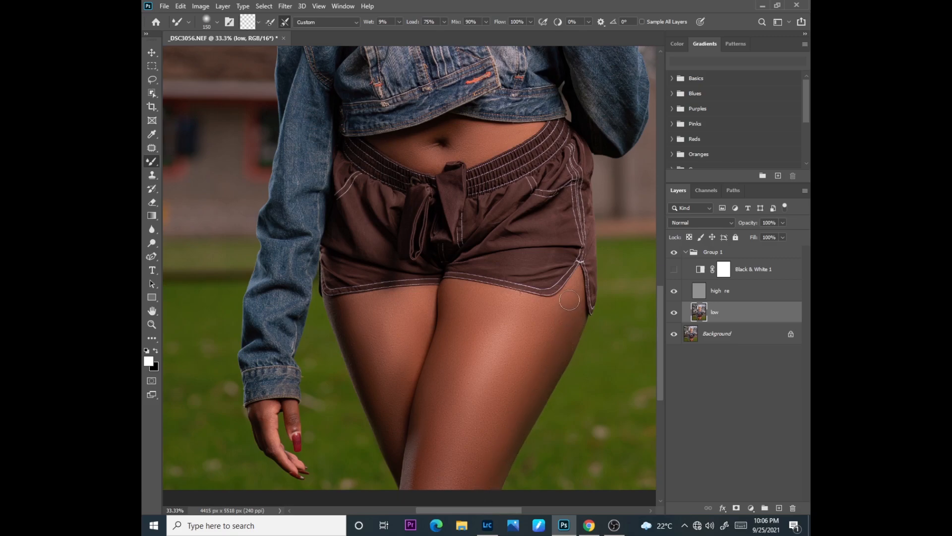
Step: Review the whole portrait in colour and smooth the skin of the lowered hand on the low layer with a 50-pixel Mixer Brush
{"action": "scroll", "coordinate": [566, 275], "scroll_direction": "down", "scroll_amount": 5}
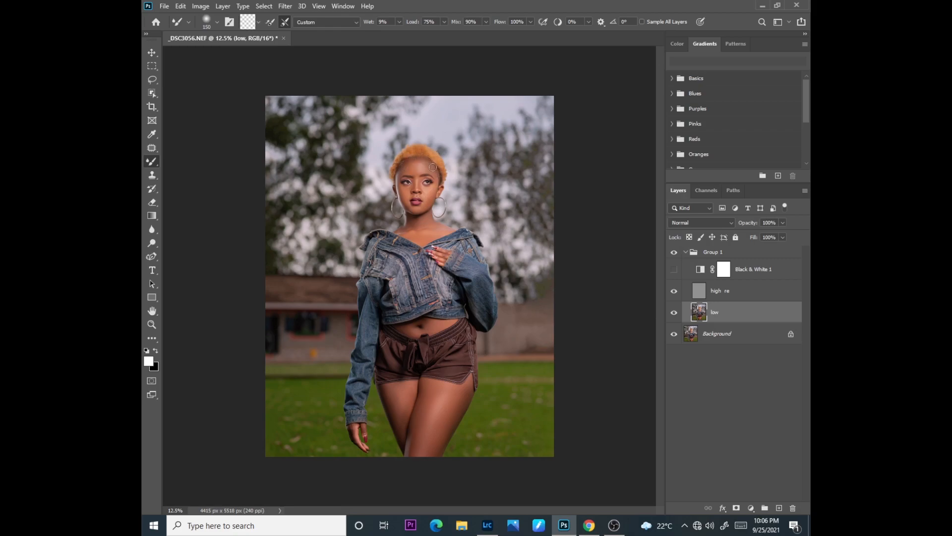
{"action": "key", "text": "ctrl+plus"}
{"action": "key", "text": "ctrl+plus"}
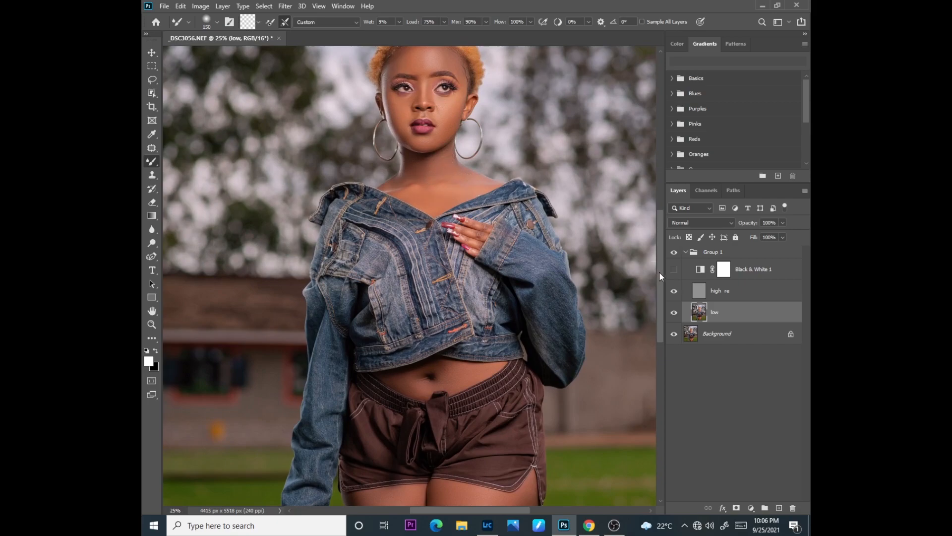
{"action": "scroll", "coordinate": [636, 236], "scroll_direction": "up", "scroll_amount": 2}
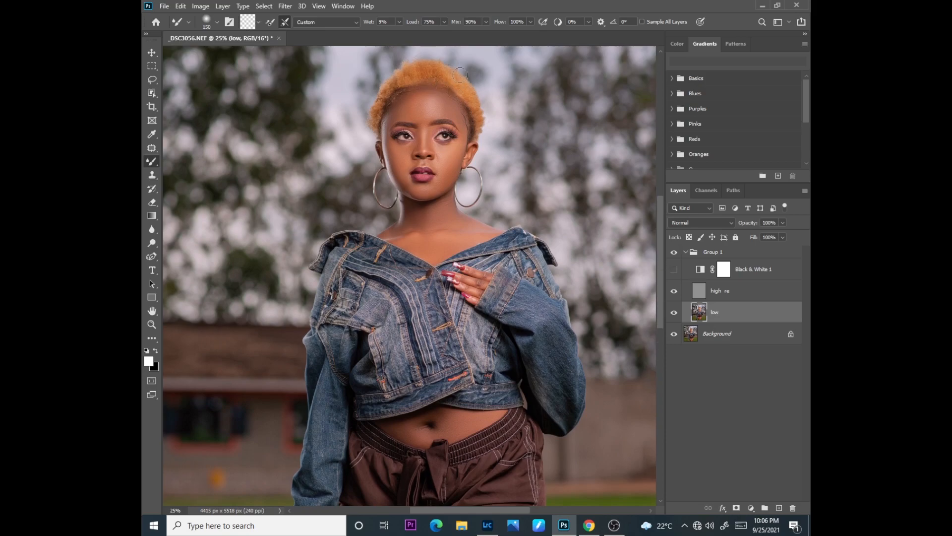
{"action": "left_click_drag", "start_coordinate": [661, 303], "coordinate": [627, 372]}
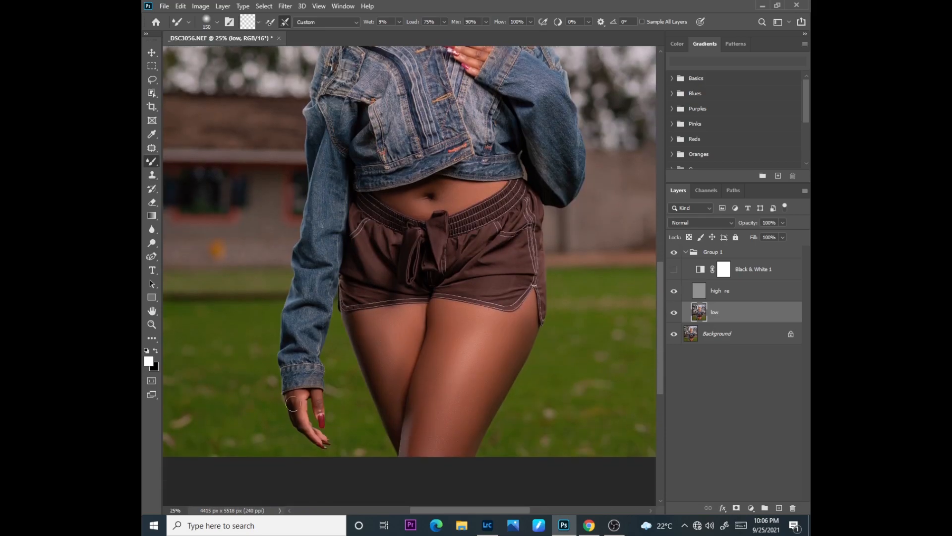
{"action": "key", "text": "ctrl+plus"}
{"action": "key", "text": "ctrl+plus"}
{"action": "key", "text": "ctrl+plus"}
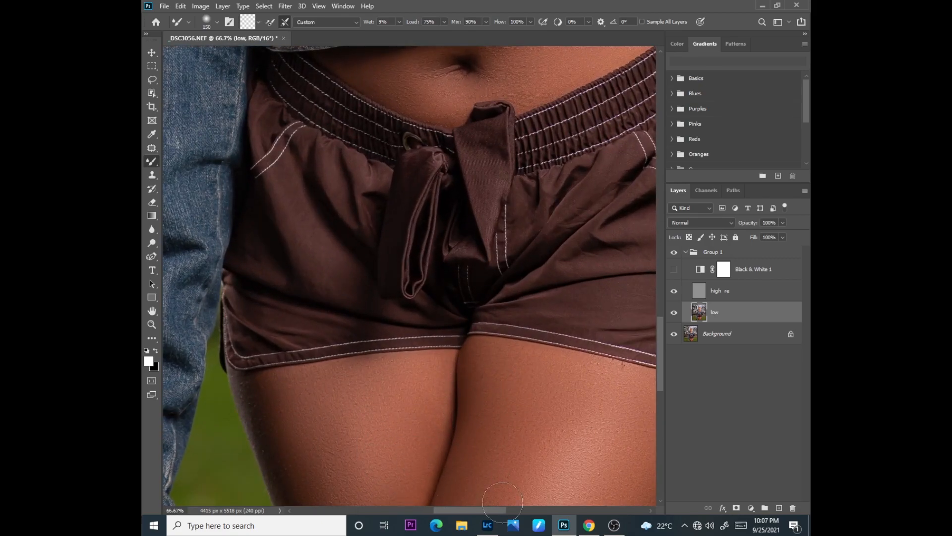
{"action": "left_click_drag", "start_coordinate": [488, 509], "coordinate": [454, 510]}
{"action": "left_click_drag", "start_coordinate": [660, 381], "coordinate": [641, 456]}
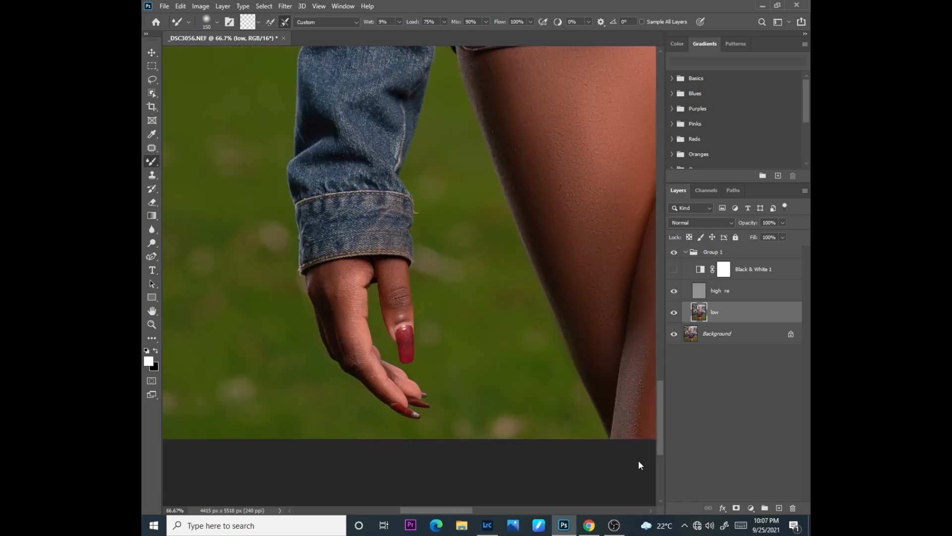
{"action": "key", "text": "bracketleft"}
{"action": "key", "text": "bracketleft"}
{"action": "key", "text": "bracketleft"}
{"action": "key", "text": "bracketleft"}
{"action": "key", "text": "bracketleft"}
{"action": "key", "text": "bracketleft"}
{"action": "key", "text": "bracketleft"}
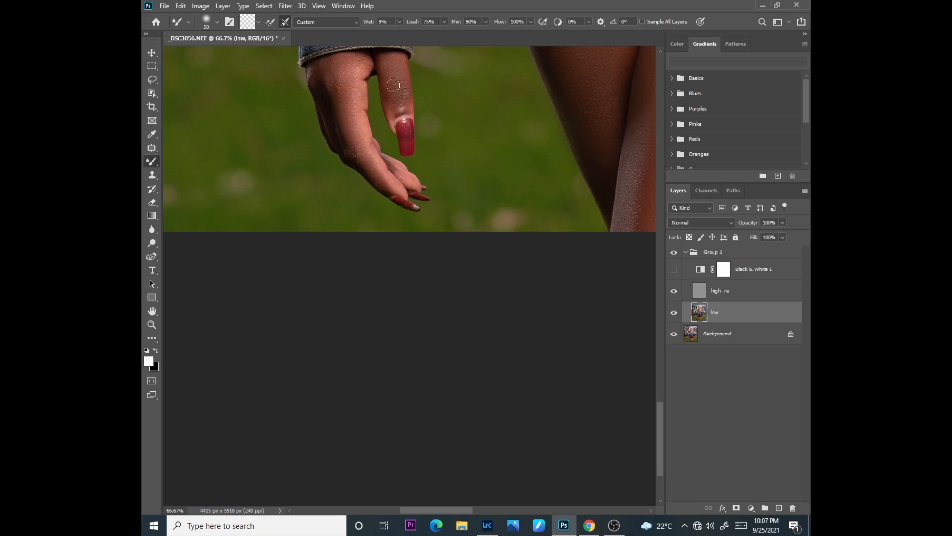
Step: Lasso the forehead on the low layer with a 21 px feather, apply a 15-pixel Gaussian Blur and deselect
{"action": "left_click_drag", "start_coordinate": [432, 510], "coordinate": [485, 510]}
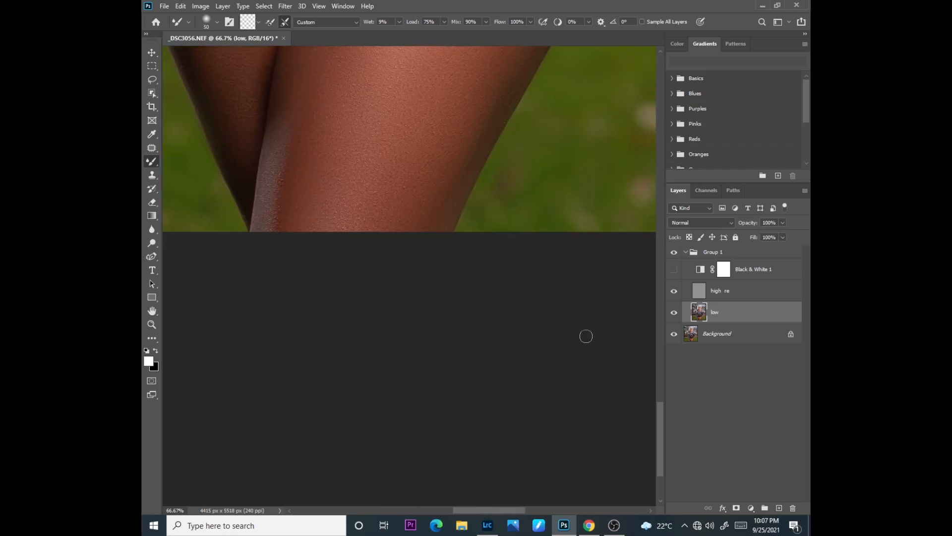
{"action": "left_click_drag", "start_coordinate": [659, 414], "coordinate": [667, 250]}
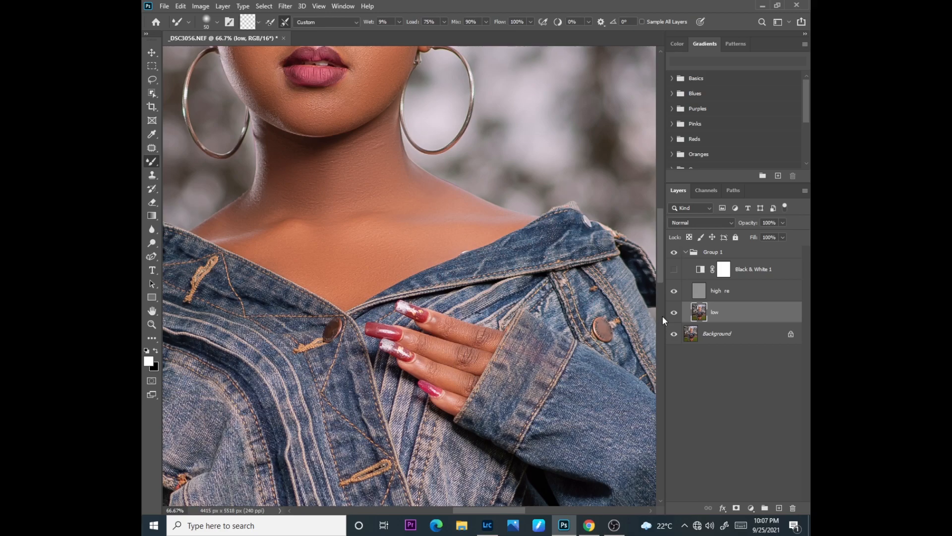
{"action": "scroll", "coordinate": [661, 319], "scroll_direction": "up", "scroll_amount": 6}
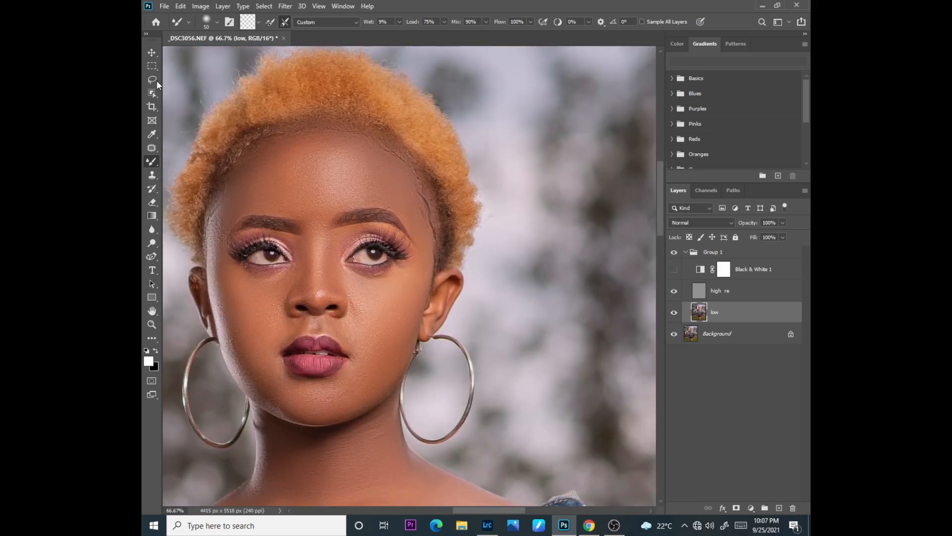
{"action": "left_click", "coordinate": [153, 80]}
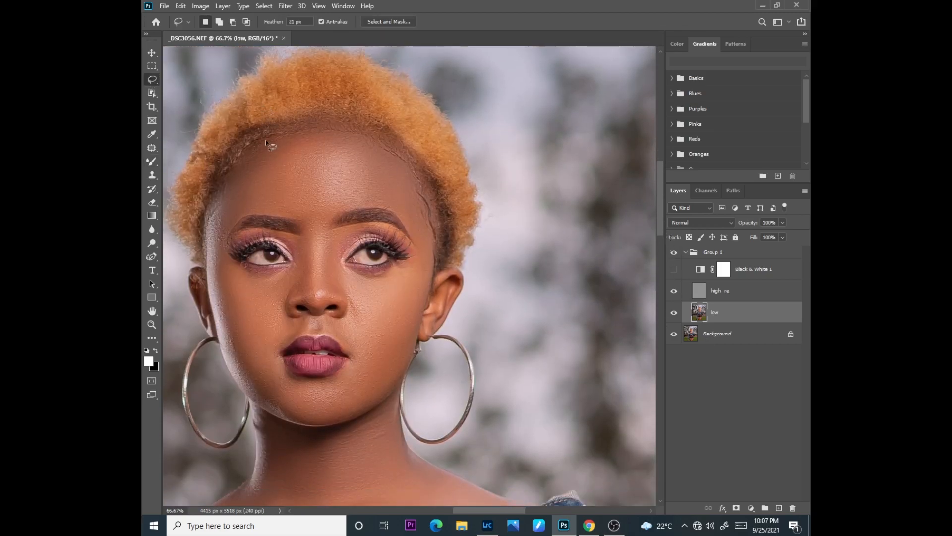
{"action": "left_click_drag", "start_coordinate": [296, 129], "coordinate": [323, 128]}
{"action": "left_click_drag", "start_coordinate": [409, 215], "coordinate": [387, 207]}
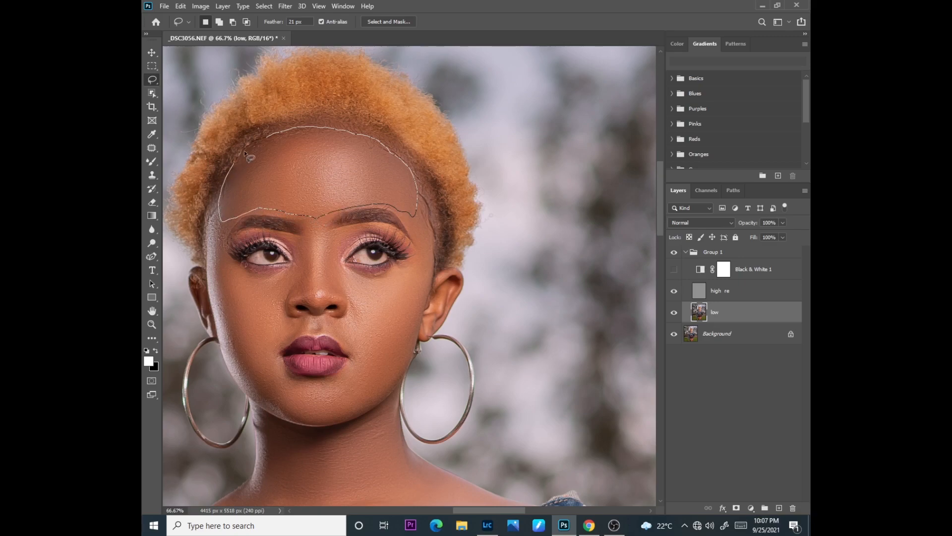
{"action": "left_click", "coordinate": [285, 6]}
{"action": "mouse_move", "coordinate": [293, 128]}
{"action": "left_click", "coordinate": [439, 163]}
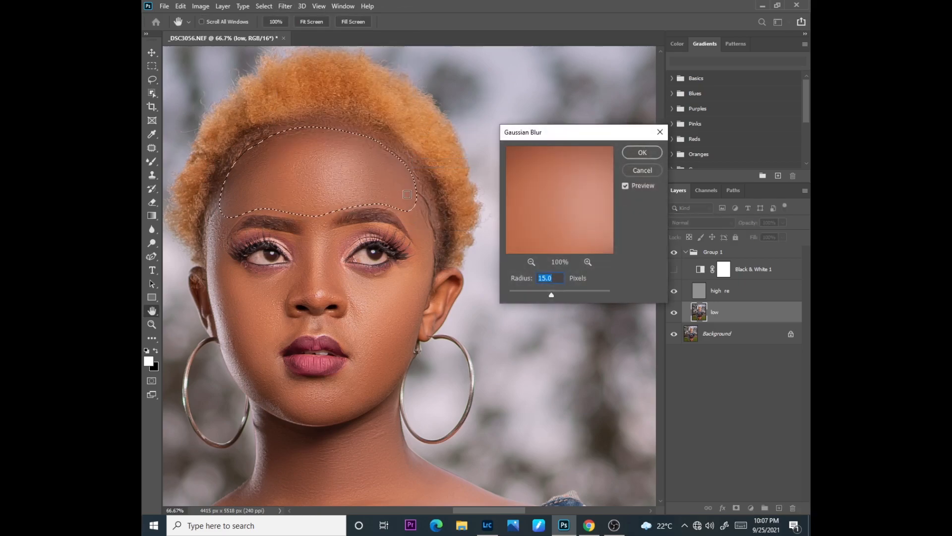
{"action": "left_click", "coordinate": [642, 155]}
{"action": "key", "text": "ctrl+d"}
Step: Lasso the temple and cheek on the image's left side, soften them with a 15-pixel Gaussian Blur and deselect
{"action": "left_click_drag", "start_coordinate": [233, 192], "coordinate": [219, 247]}
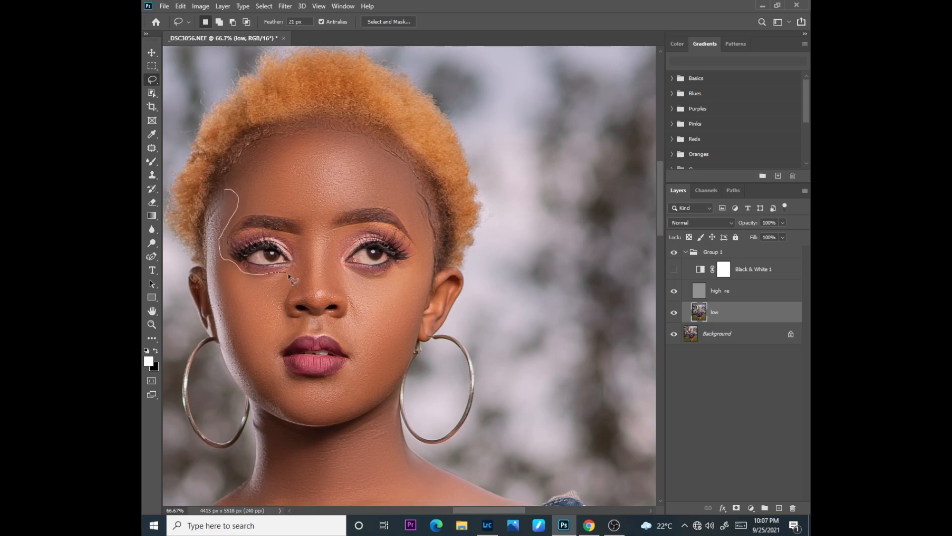
{"action": "left_click_drag", "start_coordinate": [282, 296], "coordinate": [271, 348]}
{"action": "mouse_move", "coordinate": [254, 388]}
{"action": "left_mouse_down"}
{"action": "mouse_move", "coordinate": [230, 359]}
{"action": "mouse_move", "coordinate": [213, 284]}
{"action": "mouse_move", "coordinate": [223, 196]}
{"action": "left_mouse_up"}
{"action": "left_click", "coordinate": [285, 6]}
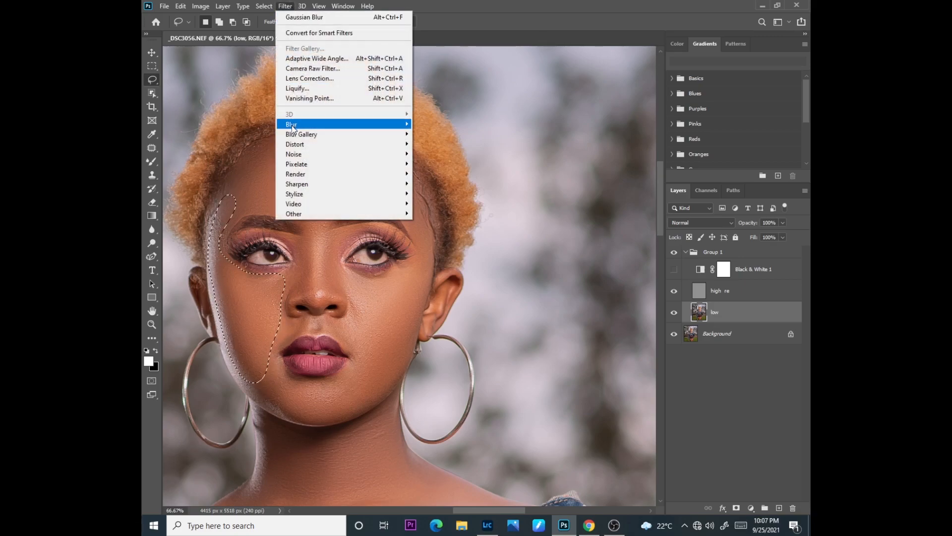
{"action": "mouse_move", "coordinate": [291, 125]}
{"action": "left_click", "coordinate": [439, 164]}
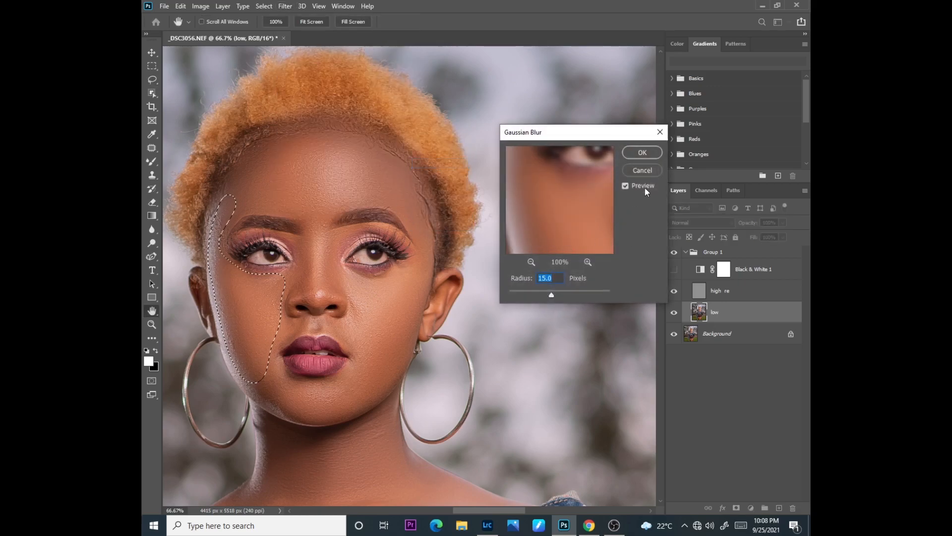
{"action": "left_click", "coordinate": [642, 153]}
{"action": "key", "text": "ctrl+d"}
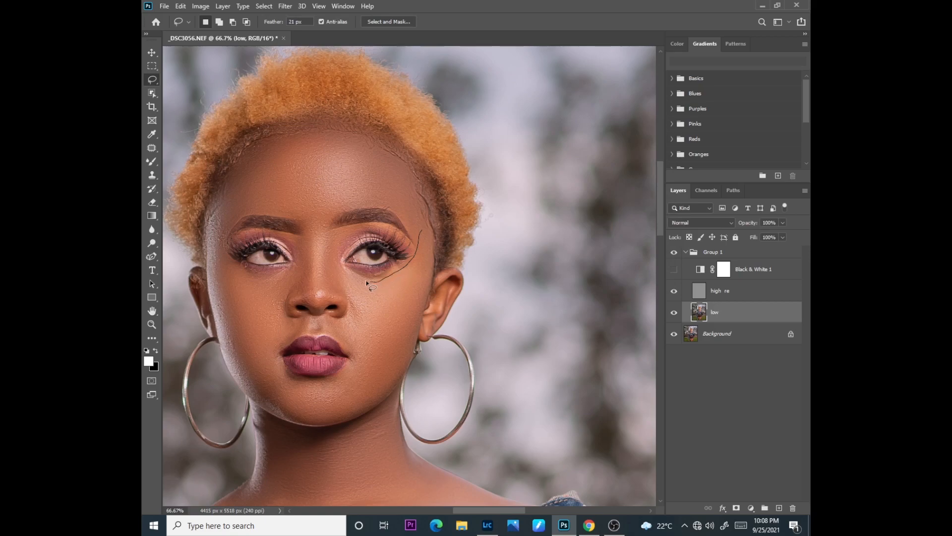
Step: Lasso the cheek on the image's right side, soften it with a 15-pixel Gaussian Blur and deselect
{"action": "left_click_drag", "start_coordinate": [348, 325], "coordinate": [353, 390]}
{"action": "left_click_drag", "start_coordinate": [430, 229], "coordinate": [430, 232]}
{"action": "left_click", "coordinate": [285, 6]}
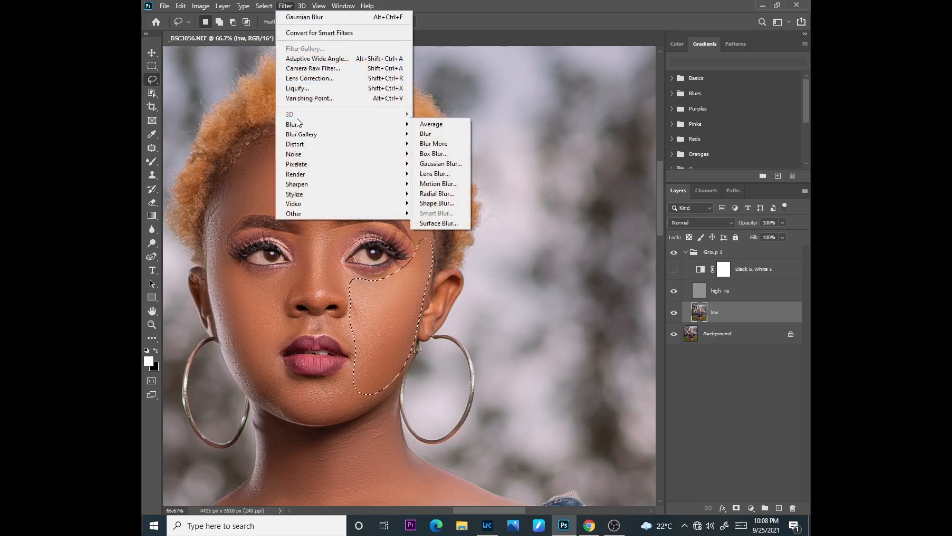
{"action": "mouse_move", "coordinate": [332, 124]}
{"action": "left_click", "coordinate": [425, 163]}
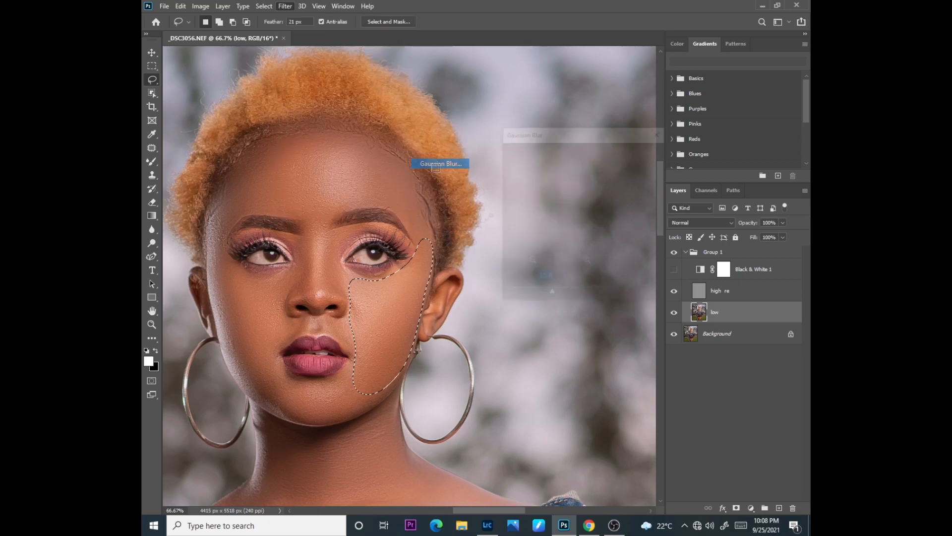
{"action": "left_click", "coordinate": [639, 155]}
{"action": "key", "text": "ctrl+d"}
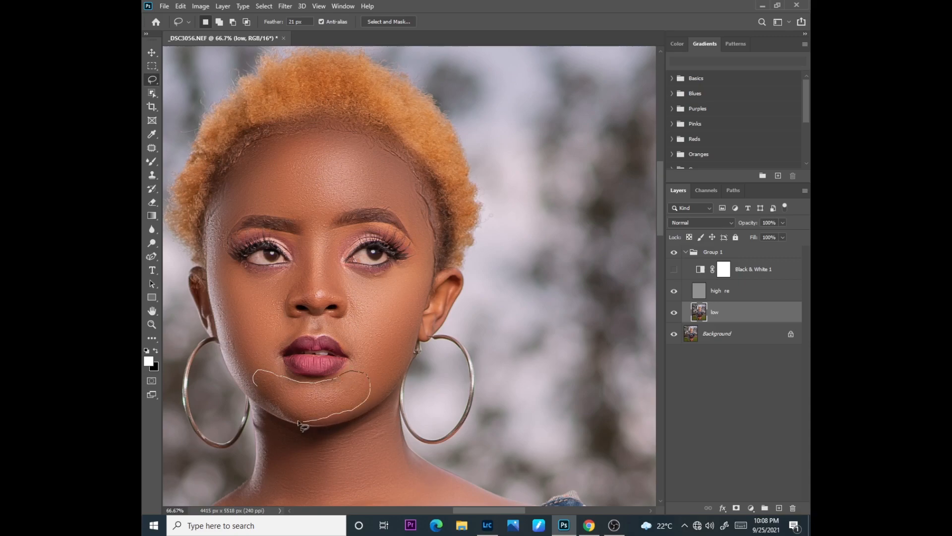
Step: Lasso the chin below the lips, soften it with a 15-pixel Gaussian Blur and deselect
{"action": "left_click_drag", "start_coordinate": [264, 402], "coordinate": [265, 404]}
{"action": "left_click", "coordinate": [286, 6]}
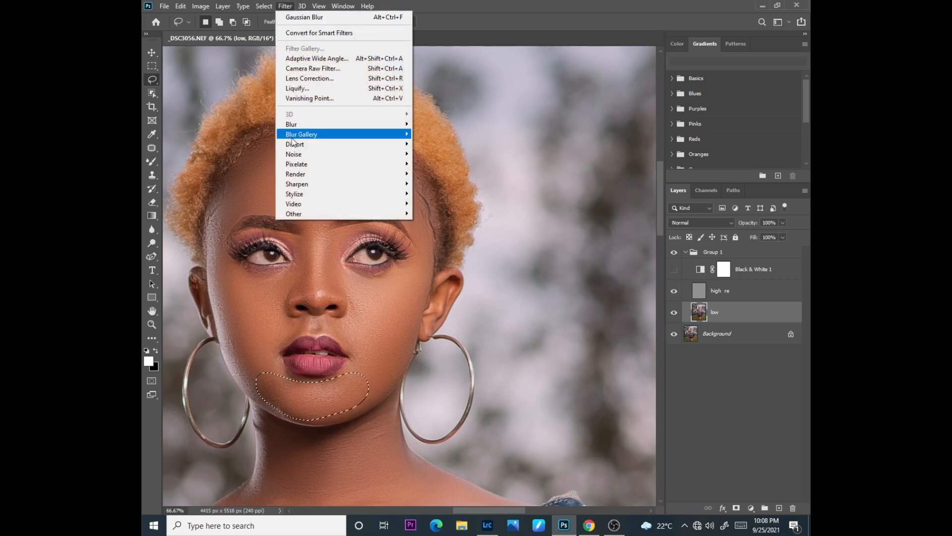
{"action": "mouse_move", "coordinate": [293, 127]}
{"action": "left_click", "coordinate": [449, 163]}
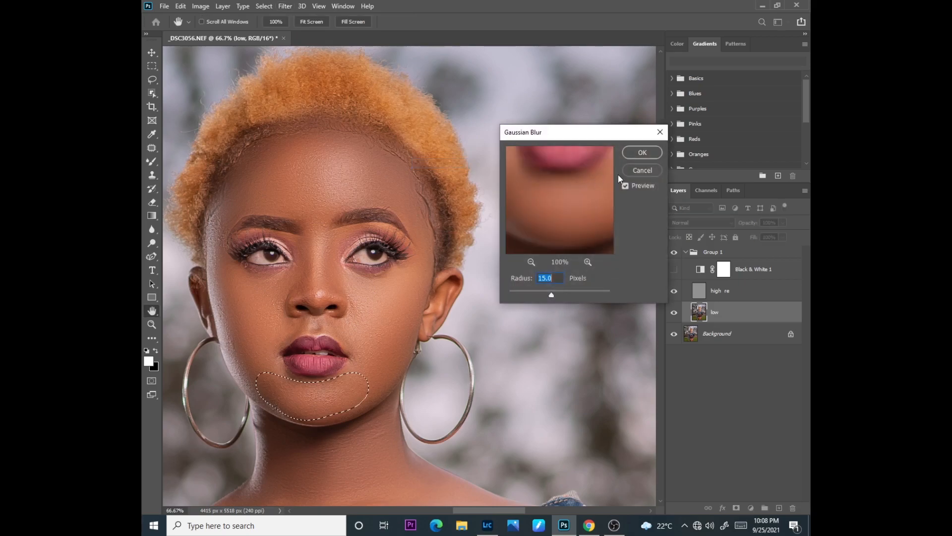
{"action": "left_click", "coordinate": [639, 152]}
{"action": "key", "text": "ctrl+d"}
{"action": "scroll", "coordinate": [649, 265], "scroll_direction": "down", "scroll_amount": 5}
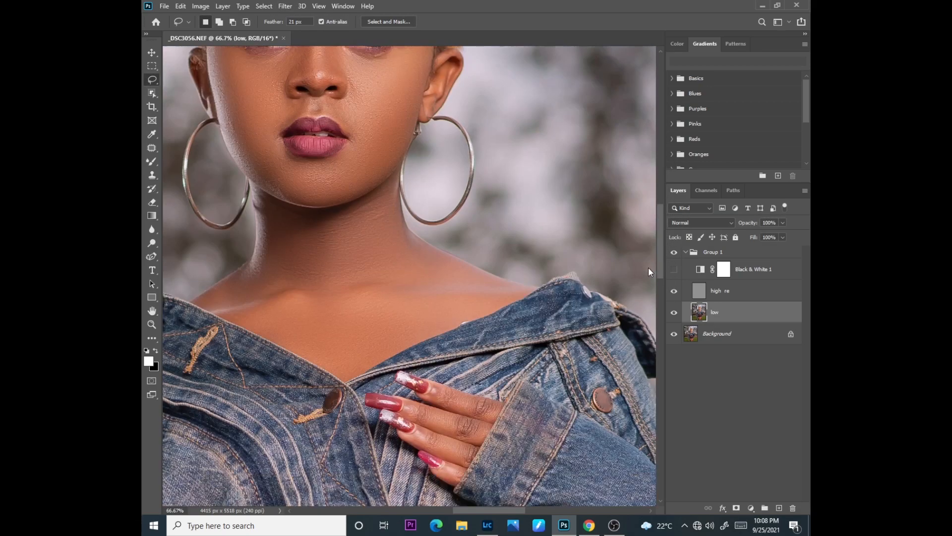
Step: Lasso the neck below the chin on the low layer, soften it with a 13.9-pixel Gaussian Blur and deselect
{"action": "left_click_drag", "start_coordinate": [263, 169], "coordinate": [265, 245]}
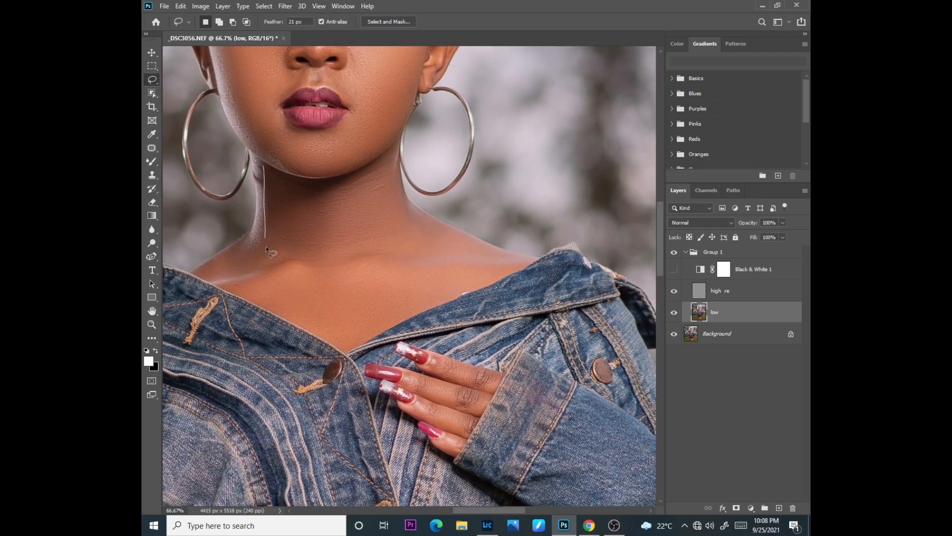
{"action": "mouse_move", "coordinate": [326, 248]}
{"action": "left_mouse_down"}
{"action": "mouse_move", "coordinate": [395, 237]}
{"action": "mouse_move", "coordinate": [388, 162]}
{"action": "left_mouse_up"}
{"action": "left_click_drag", "start_coordinate": [320, 186], "coordinate": [270, 173]}
{"action": "left_click", "coordinate": [285, 6]}
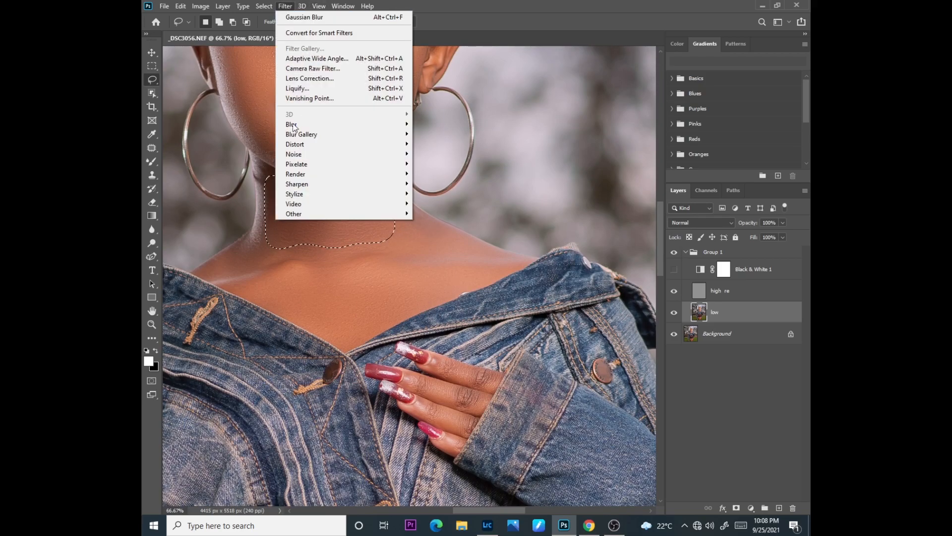
{"action": "mouse_move", "coordinate": [332, 124]}
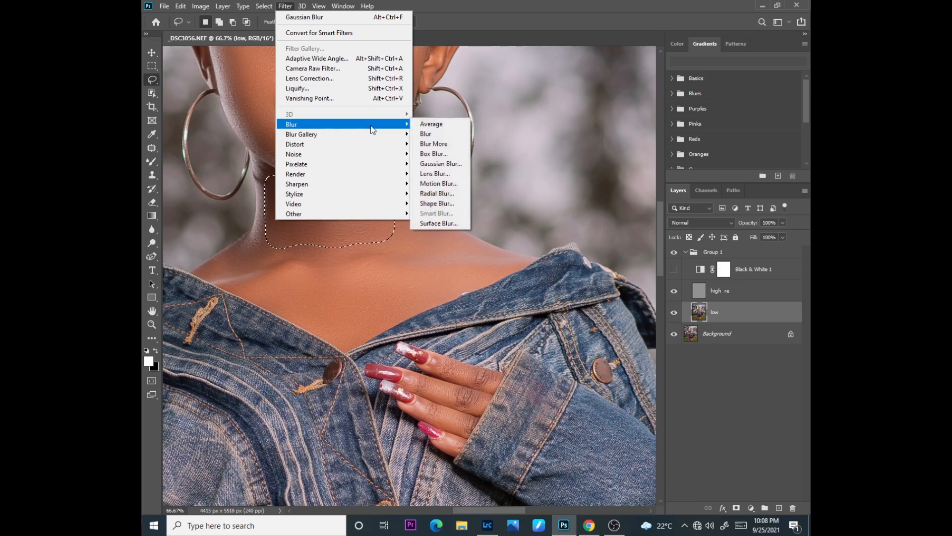
{"action": "left_click", "coordinate": [421, 164]}
{"action": "left_click_drag", "start_coordinate": [539, 291], "coordinate": [548, 297]}
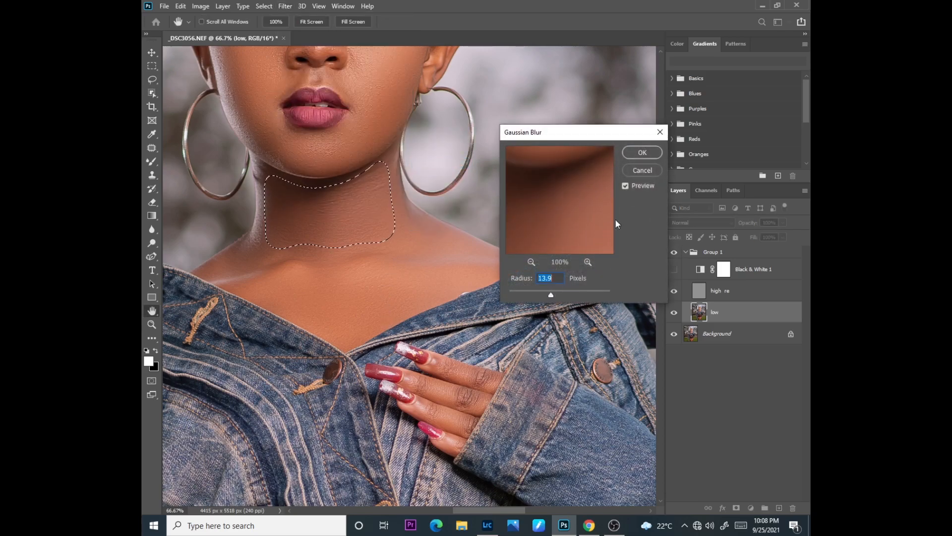
{"action": "left_click", "coordinate": [642, 152]}
{"action": "key", "text": "ctrl+d"}
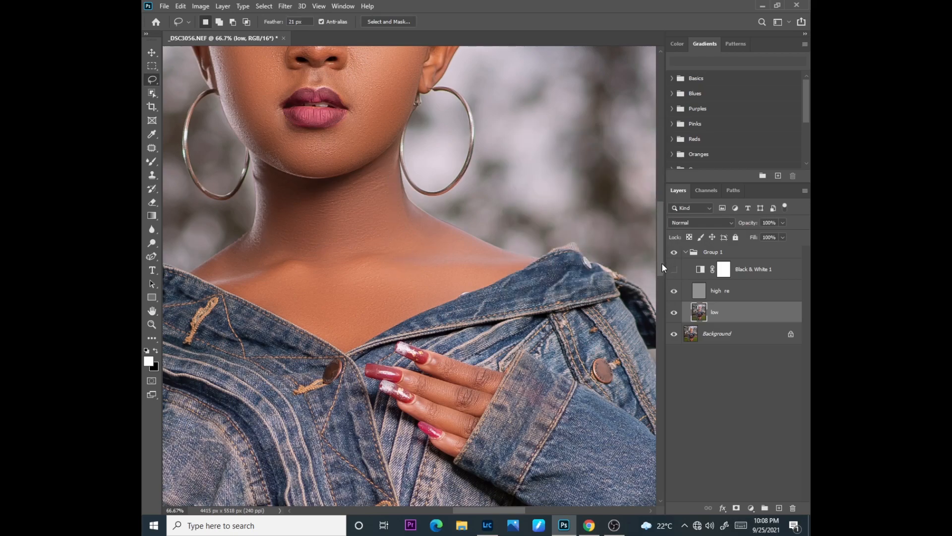
Step: Lasso the side of the nose beside the eye on the image's left, apply a 12.5-pixel Gaussian Blur and deselect
{"action": "scroll", "coordinate": [661, 258], "scroll_direction": "up", "scroll_amount": 5}
{"action": "mouse_move", "coordinate": [246, 258]}
{"action": "left_mouse_down"}
{"action": "mouse_move", "coordinate": [292, 279]}
{"action": "mouse_move", "coordinate": [274, 317]}
{"action": "mouse_move", "coordinate": [307, 326]}
{"action": "mouse_move", "coordinate": [296, 269]}
{"action": "left_mouse_up"}
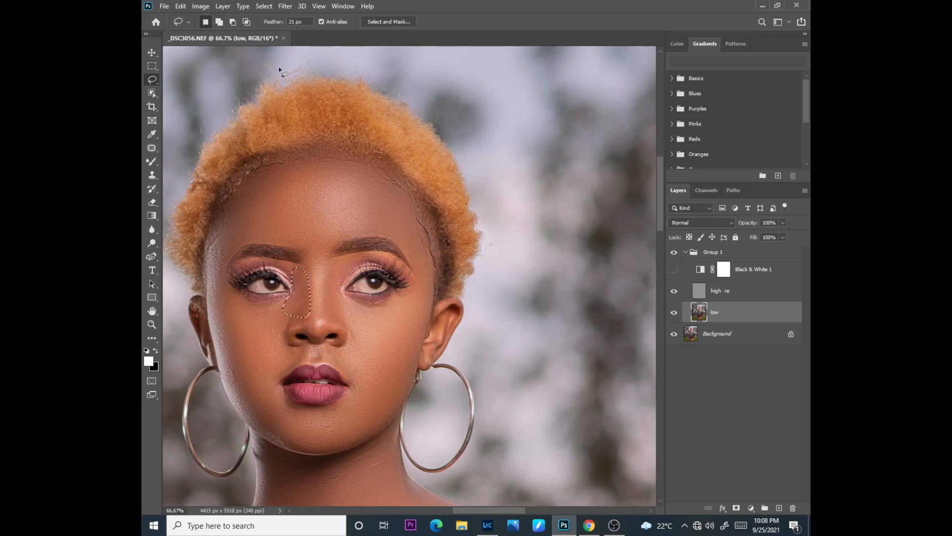
{"action": "left_click", "coordinate": [285, 6]}
{"action": "mouse_move", "coordinate": [301, 125]}
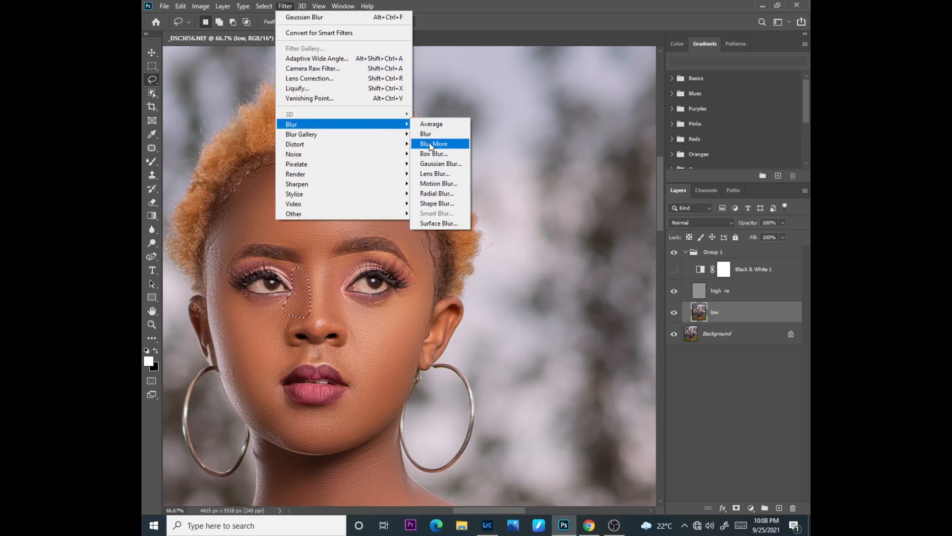
{"action": "left_click", "coordinate": [428, 166]}
{"action": "left_click_drag", "start_coordinate": [552, 295], "coordinate": [550, 296]}
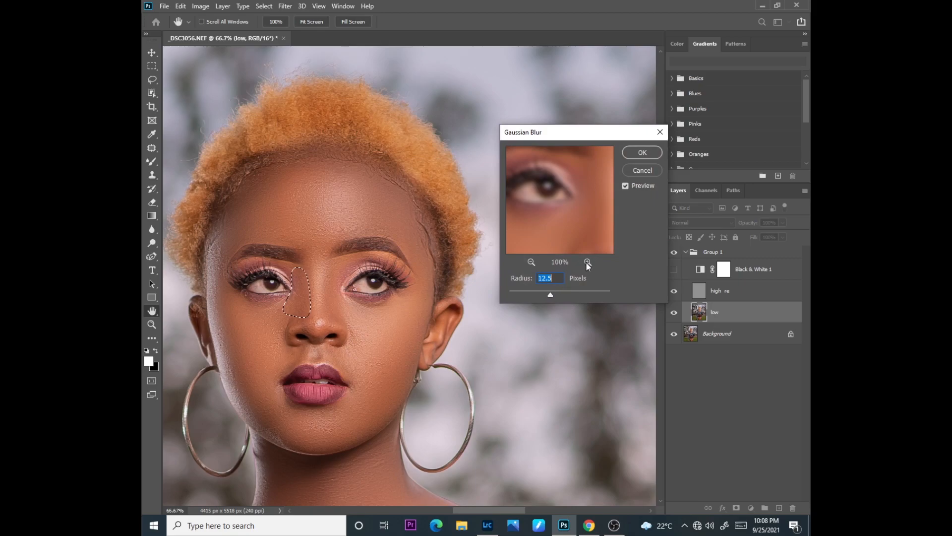
{"action": "left_click", "coordinate": [643, 153]}
{"action": "key", "text": "ctrl+d"}
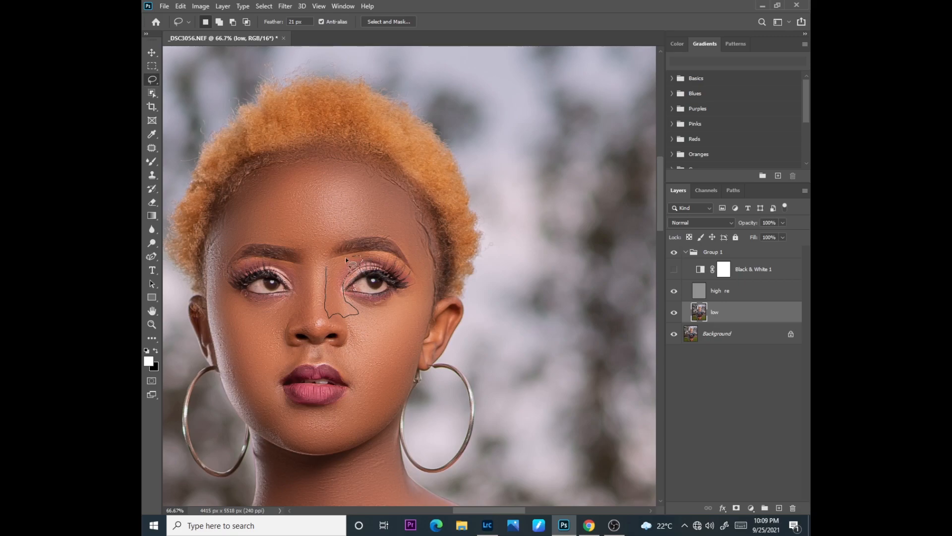
Step: Lasso the side of the nose beside the eye on the image's right, apply a 12.5-pixel Gaussian Blur and deselect
{"action": "left_click_drag", "start_coordinate": [326, 262], "coordinate": [327, 264]}
{"action": "left_click", "coordinate": [285, 6]}
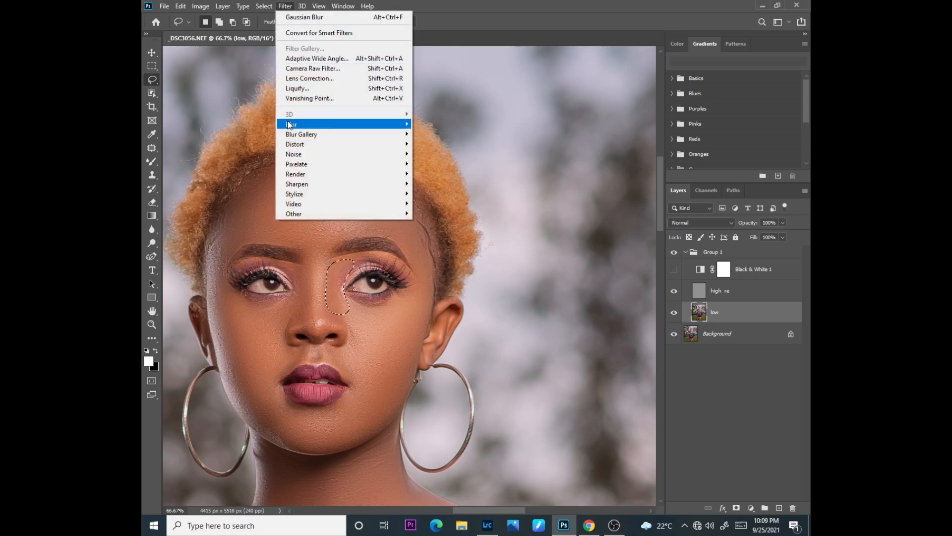
{"action": "mouse_move", "coordinate": [291, 128]}
{"action": "left_click", "coordinate": [428, 164]}
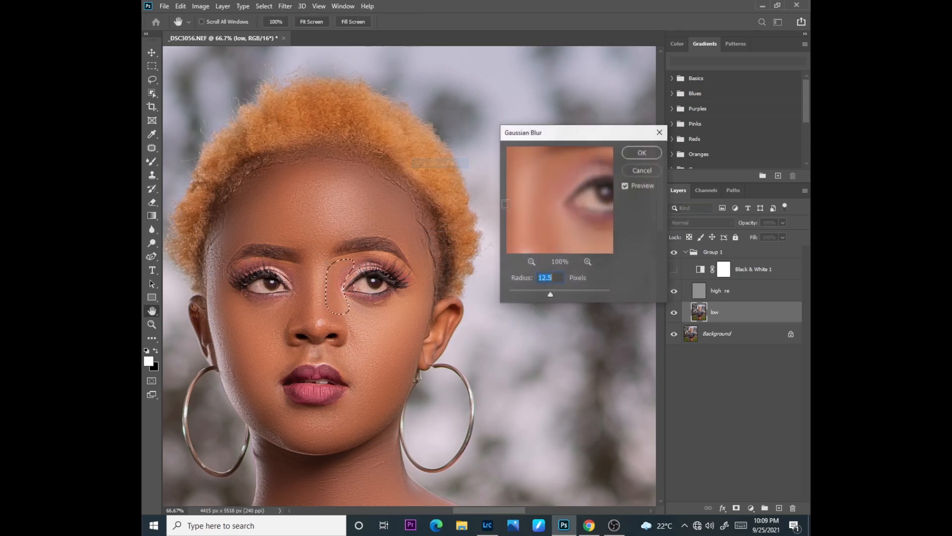
{"action": "key", "text": "Return"}
{"action": "key", "text": "ctrl+d"}
Step: Lasso the thigh on the image's right side, from the shorts' hem down to the photo's lower edge
{"action": "key", "text": "ctrl+minus"}
{"action": "key", "text": "ctrl+minus"}
{"action": "key", "text": "ctrl+minus"}
{"action": "key", "text": "ctrl+minus"}
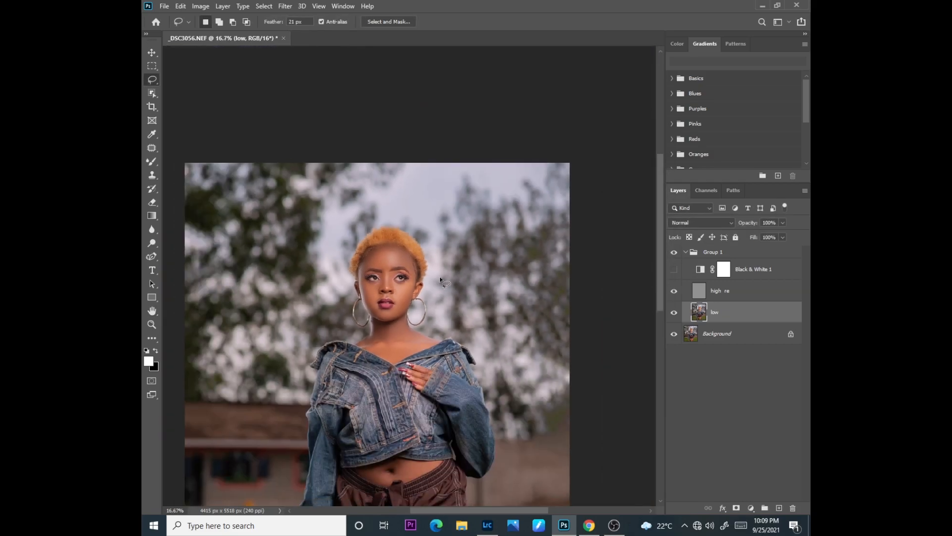
{"action": "left_click_drag", "start_coordinate": [662, 281], "coordinate": [646, 345]}
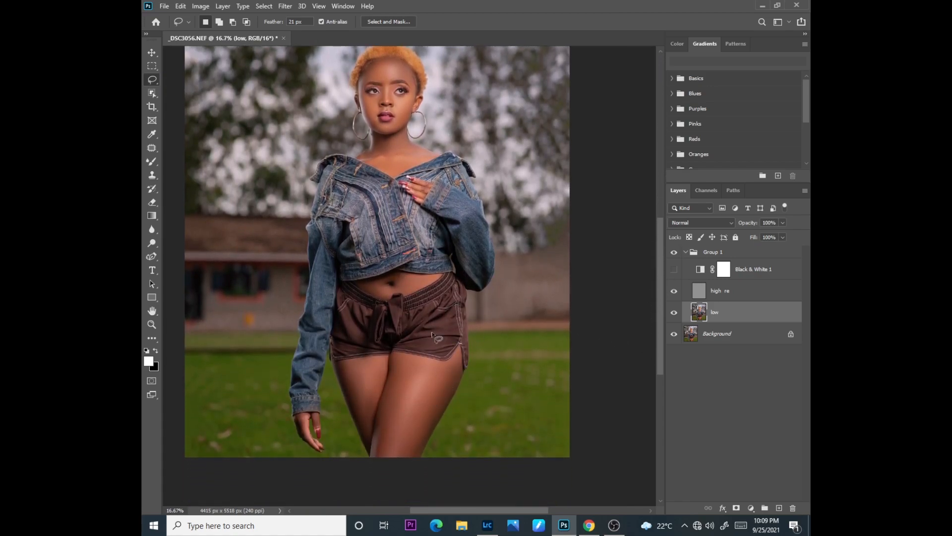
{"action": "key", "text": "ctrl+plus"}
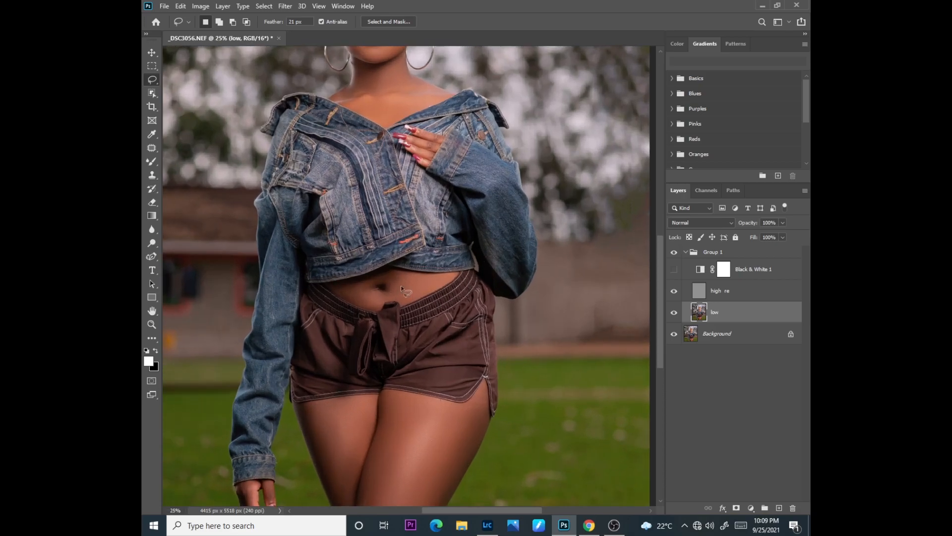
{"action": "scroll", "coordinate": [648, 349], "scroll_direction": "down", "scroll_amount": 3}
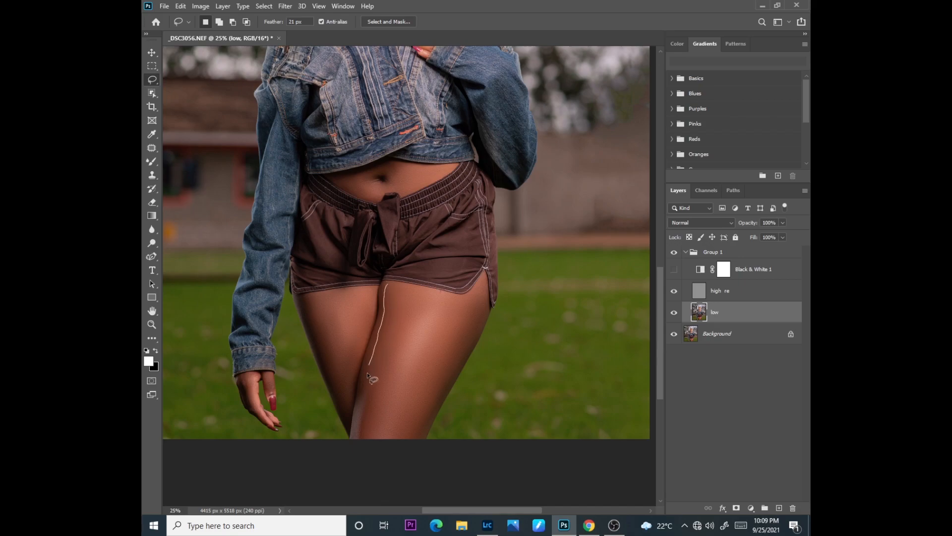
{"action": "mouse_move", "coordinate": [353, 429]}
{"action": "left_mouse_down"}
{"action": "mouse_move", "coordinate": [390, 451]}
{"action": "mouse_move", "coordinate": [412, 446]}
{"action": "mouse_move", "coordinate": [439, 399]}
{"action": "left_mouse_up"}
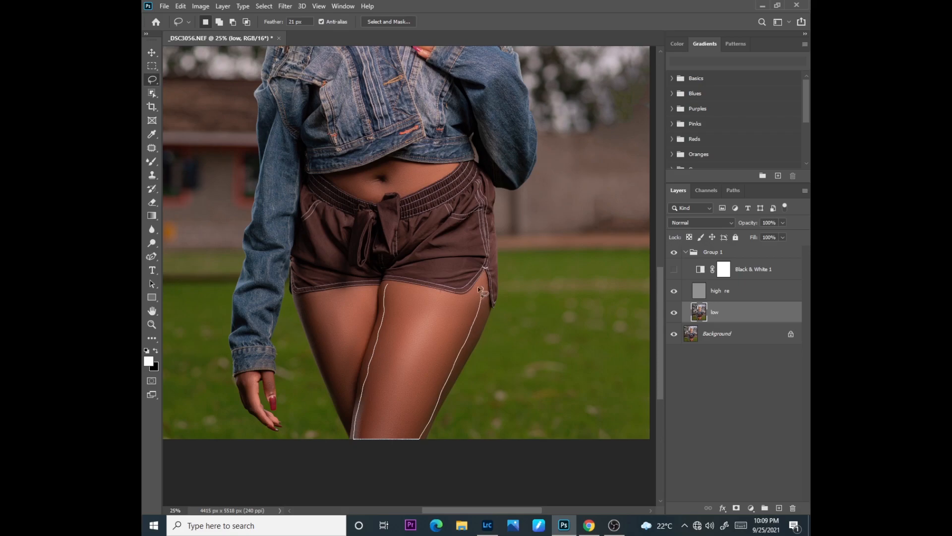
{"action": "left_click_drag", "start_coordinate": [409, 287], "coordinate": [392, 286]}
{"action": "left_click", "coordinate": [285, 6]}
{"action": "mouse_move", "coordinate": [295, 125]}
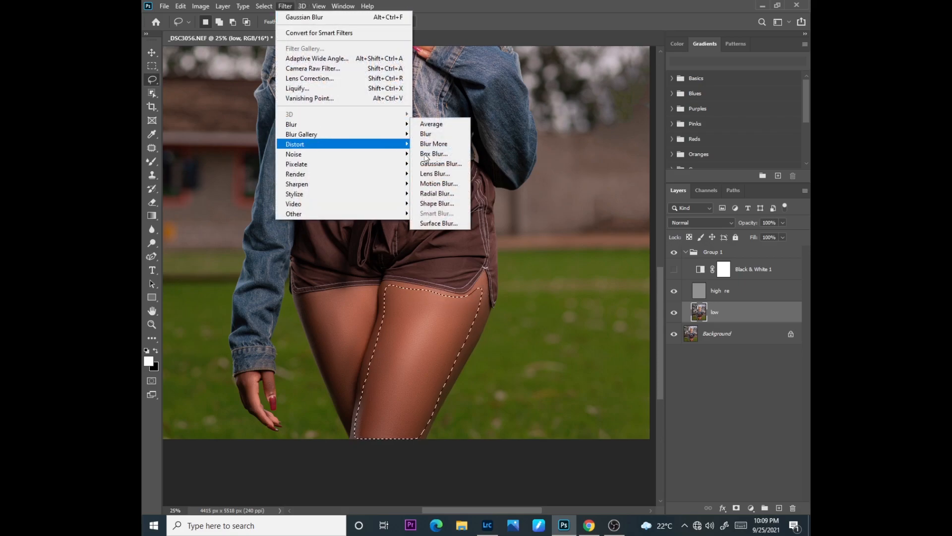
{"action": "left_click", "coordinate": [444, 164]}
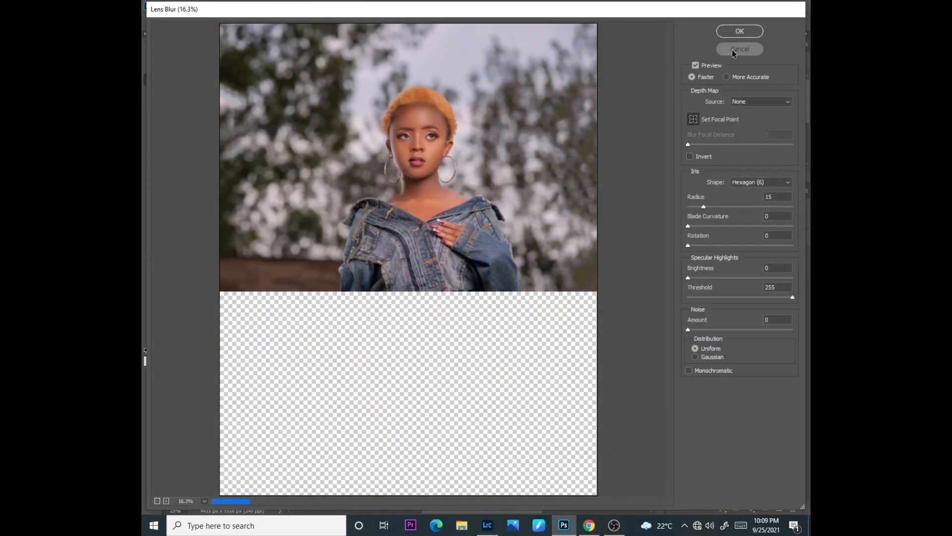
{"action": "left_click", "coordinate": [732, 48]}
Step: Try a 12.5-pixel Gaussian Blur on the selected thigh and clear the selection
{"action": "left_click", "coordinate": [285, 5]}
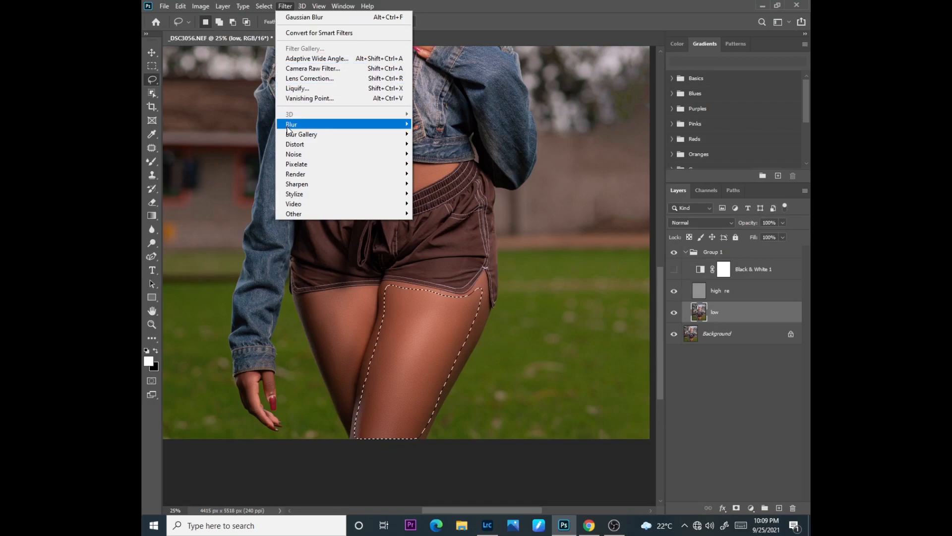
{"action": "left_click", "coordinate": [440, 164]}
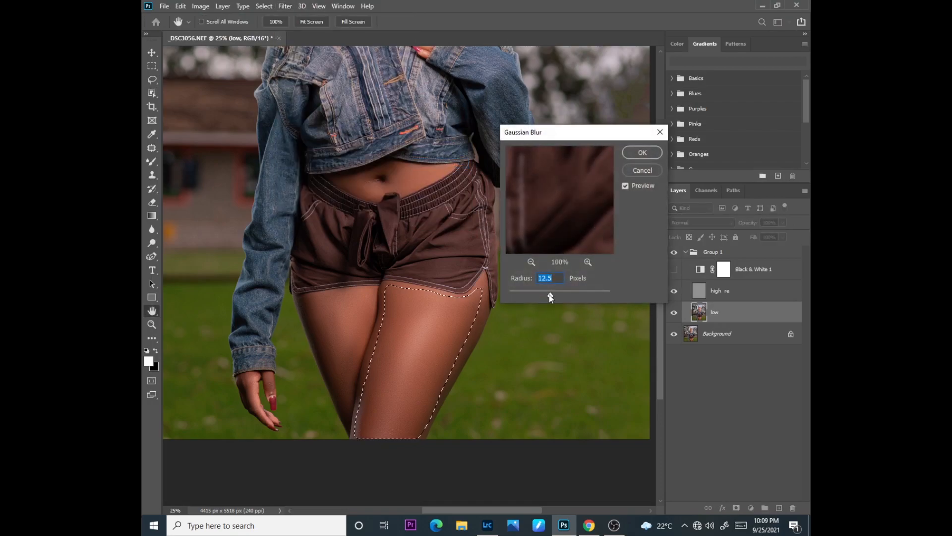
{"action": "left_click", "coordinate": [641, 170]}
{"action": "left_click", "coordinate": [343, 297]}
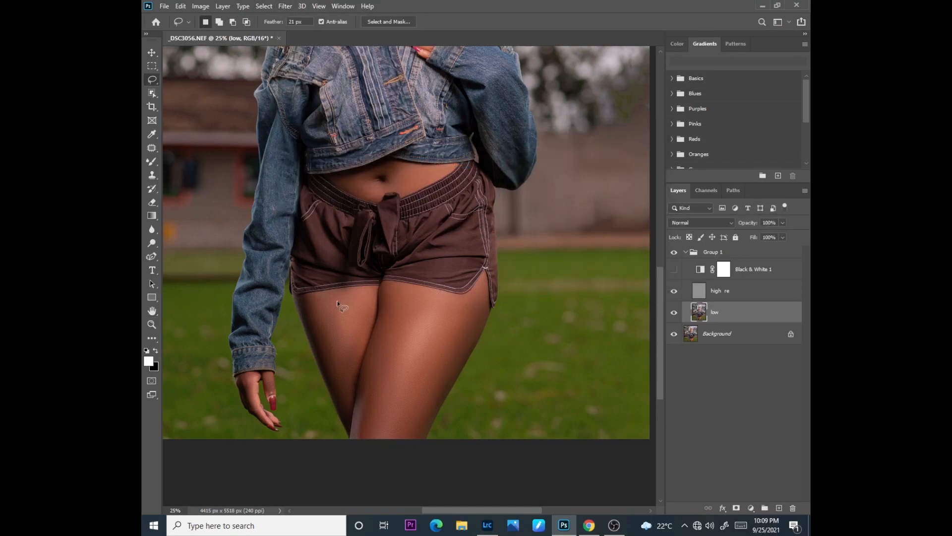
Step: Lasso the thigh on the image's left side, soften it with Gaussian Blur at the preset radius and deselect
{"action": "left_click_drag", "start_coordinate": [353, 293], "coordinate": [369, 296]}
{"action": "mouse_move", "coordinate": [345, 386]}
{"action": "left_mouse_down"}
{"action": "mouse_move", "coordinate": [333, 390]}
{"action": "mouse_move", "coordinate": [305, 317]}
{"action": "mouse_move", "coordinate": [310, 299]}
{"action": "mouse_move", "coordinate": [342, 298]}
{"action": "left_mouse_up"}
{"action": "left_click", "coordinate": [285, 7]}
{"action": "mouse_move", "coordinate": [320, 125]}
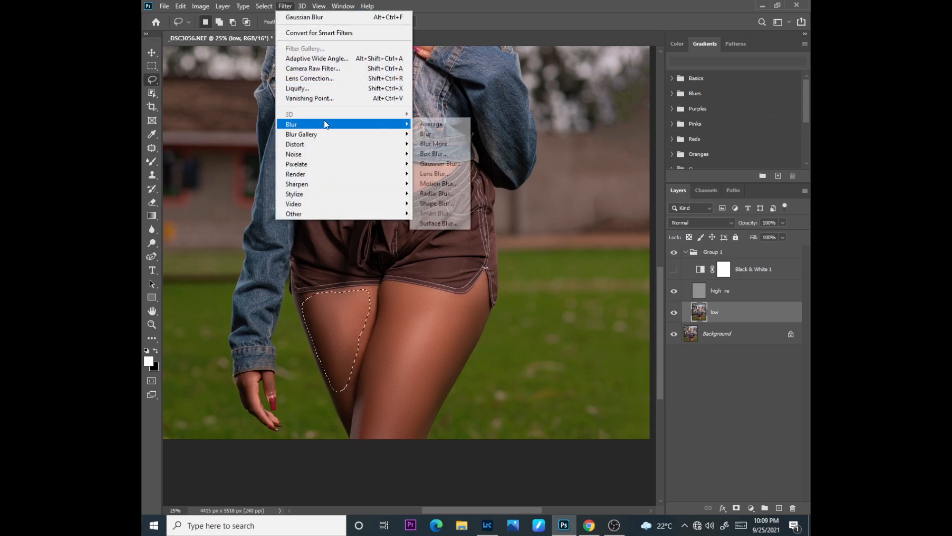
{"action": "left_click", "coordinate": [440, 164]}
{"action": "key", "text": "Return"}
{"action": "key", "text": "ctrl+d"}
Step: Collapse Group 1 and toggle its visibility to compare the whole portrait with and without the retouching
{"action": "key", "text": "ctrl+minus"}
{"action": "key", "text": "ctrl+minus"}
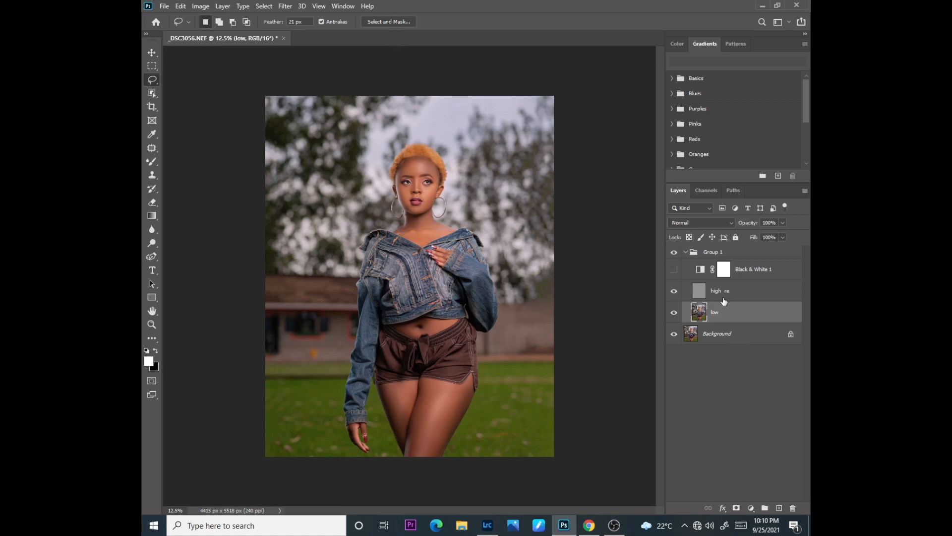
{"action": "left_click", "coordinate": [686, 252]}
{"action": "left_click", "coordinate": [673, 253]}
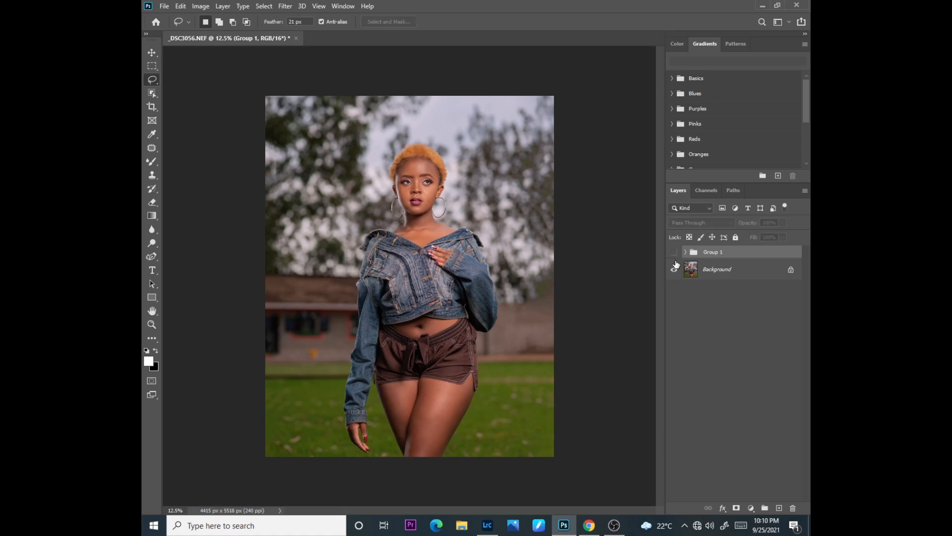
{"action": "left_click", "coordinate": [674, 252]}
{"action": "left_click", "coordinate": [675, 253]}
{"action": "left_click", "coordinate": [675, 253]}
Step: Examine the jacket and face up close, toggling Group 1's visibility to compare the facial skin with and without the retouching
{"action": "key", "text": "ctrl+plus"}
{"action": "key", "text": "ctrl+plus"}
{"action": "key", "text": "ctrl+plus"}
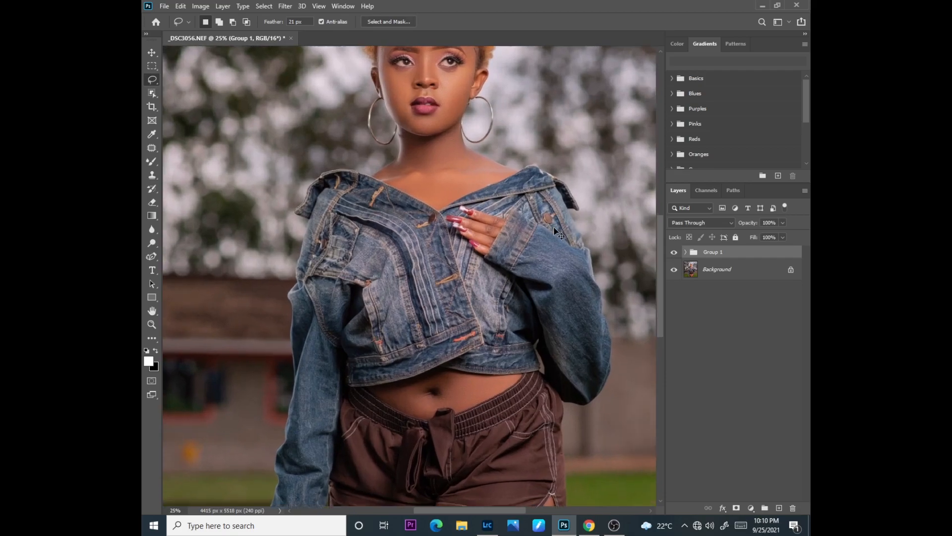
{"action": "left_click_drag", "start_coordinate": [661, 253], "coordinate": [660, 271]}
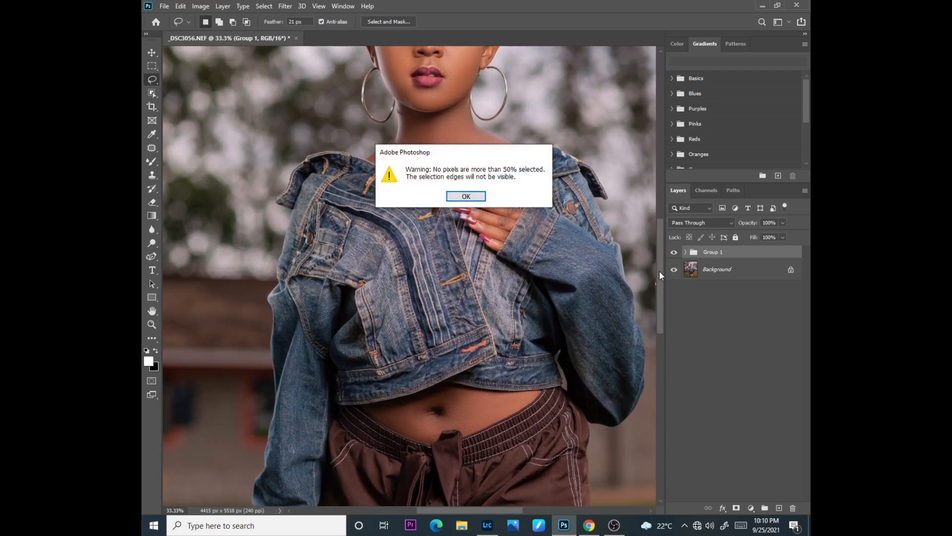
{"action": "key", "text": "Return"}
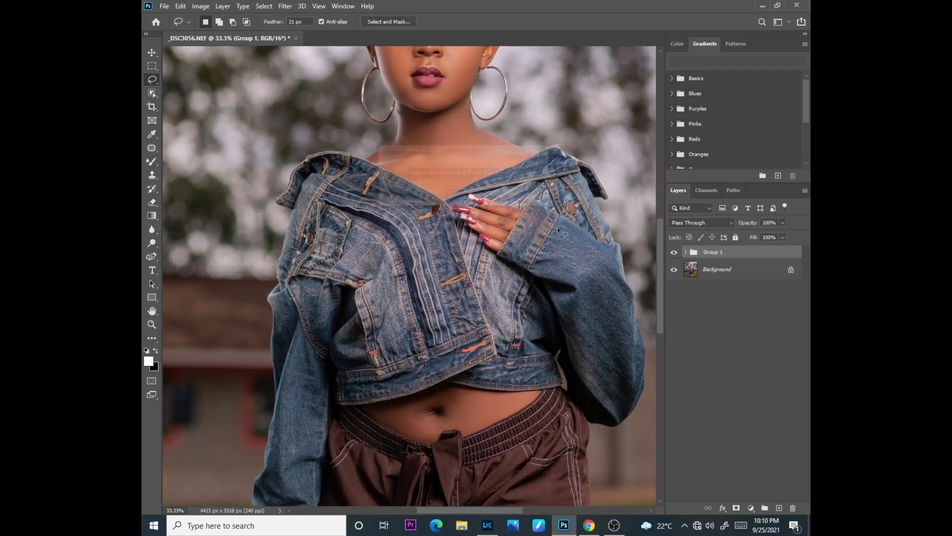
{"action": "left_click_drag", "start_coordinate": [659, 289], "coordinate": [665, 253]}
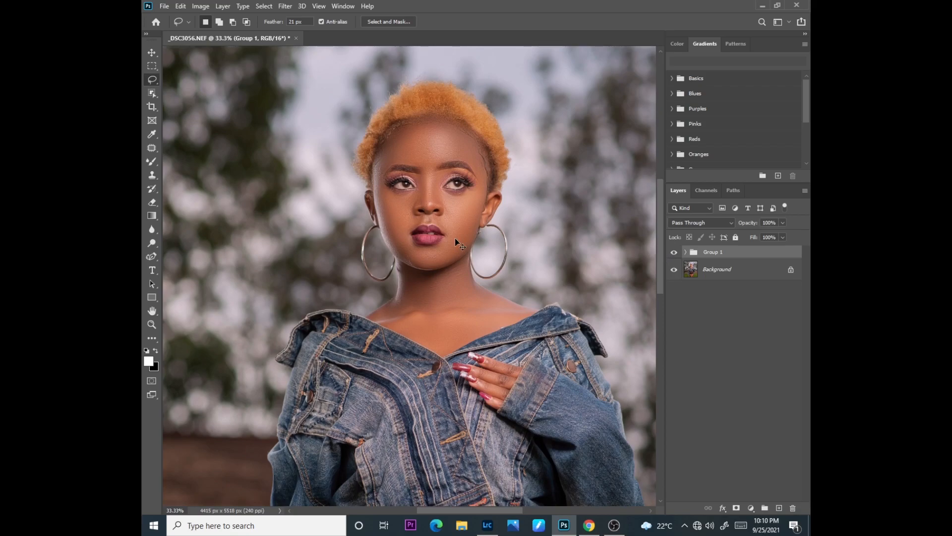
{"action": "key", "text": "ctrl+plus"}
{"action": "key", "text": "ctrl+plus"}
{"action": "left_click_drag", "start_coordinate": [662, 265], "coordinate": [667, 232]}
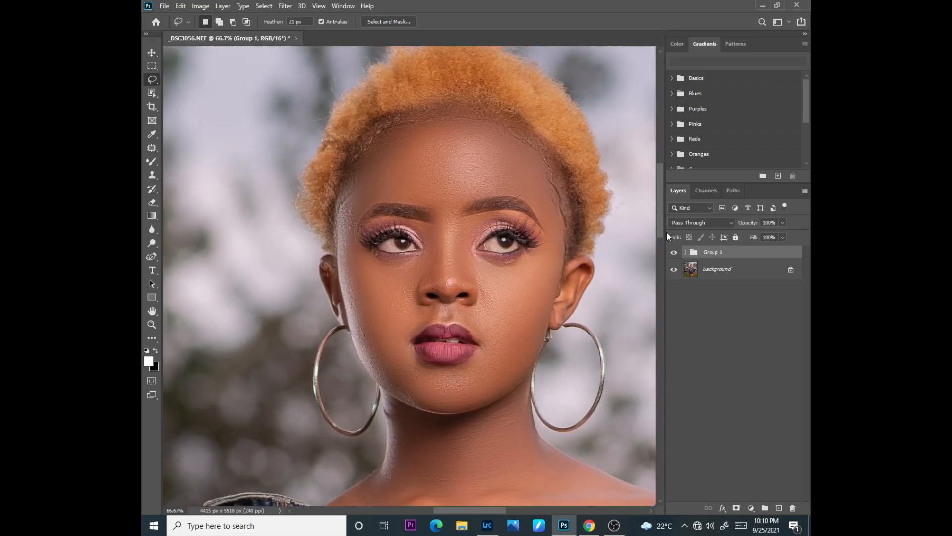
{"action": "left_click", "coordinate": [675, 254]}
{"action": "left_click", "coordinate": [675, 254]}
{"action": "left_click", "coordinate": [674, 253]}
{"action": "left_click", "coordinate": [674, 253]}
Step: Add a Curves adjustment layer above Group 1 and raise the midpoint of its RGB curve slightly to brighten the midtones
{"action": "key", "text": "ctrl+minus"}
{"action": "key", "text": "ctrl+minus"}
{"action": "key", "text": "ctrl+minus"}
{"action": "key", "text": "ctrl+minus"}
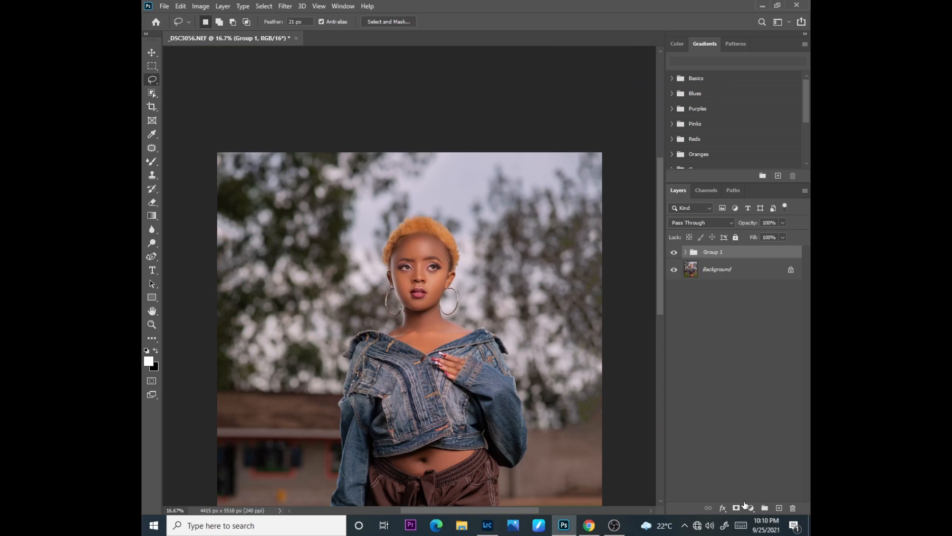
{"action": "left_click", "coordinate": [751, 508]}
{"action": "left_click", "coordinate": [744, 372]}
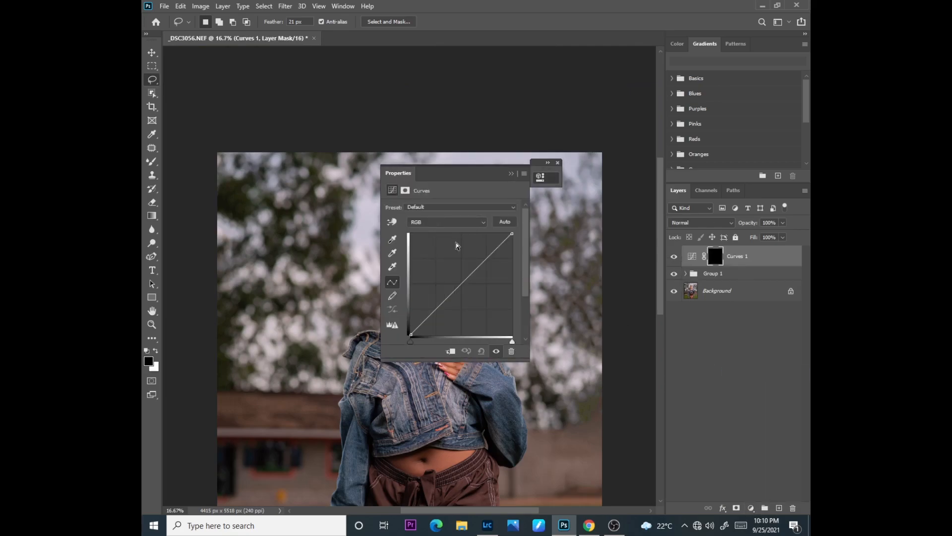
{"action": "mouse_move", "coordinate": [461, 285]}
{"action": "left_mouse_down"}
{"action": "mouse_move", "coordinate": [456, 261]}
{"action": "mouse_move", "coordinate": [456, 273]}
{"action": "left_mouse_up"}
{"action": "left_click", "coordinate": [512, 174]}
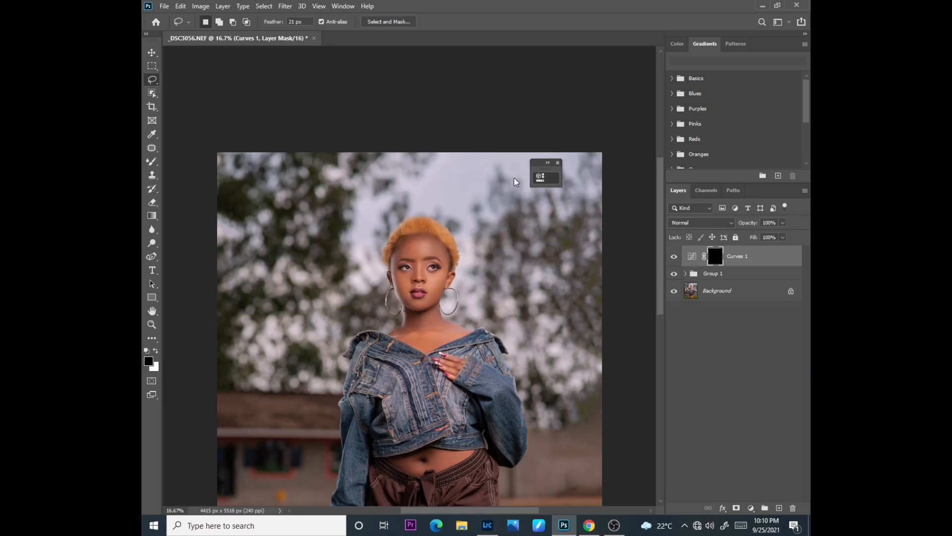
Step: Invert the Curves layer's mask to white and back to black, and rename the layer dodge
{"action": "key", "text": "ctrl+i"}
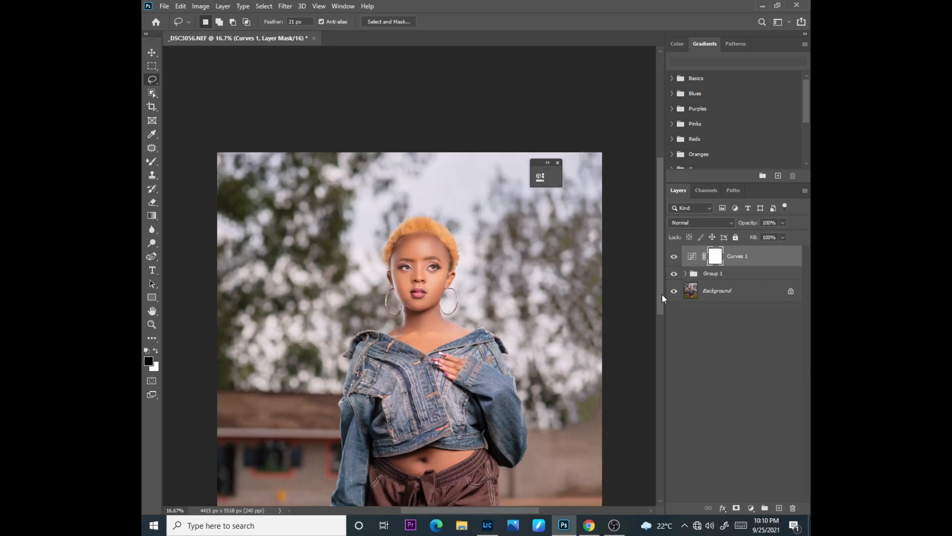
{"action": "key", "text": "ctrl+i"}
{"action": "key", "text": "x"}
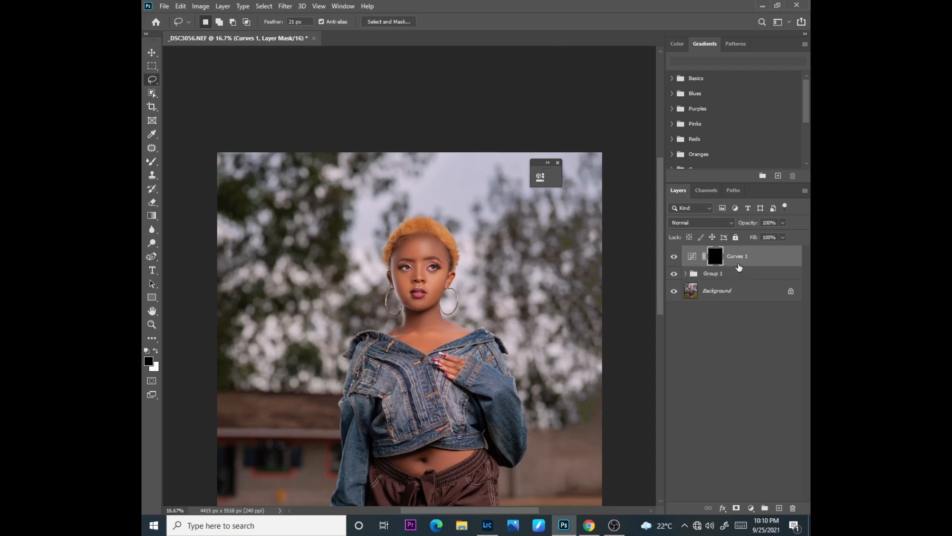
{"action": "double_click", "coordinate": [738, 263]}
{"action": "type", "text": "dodoe"}
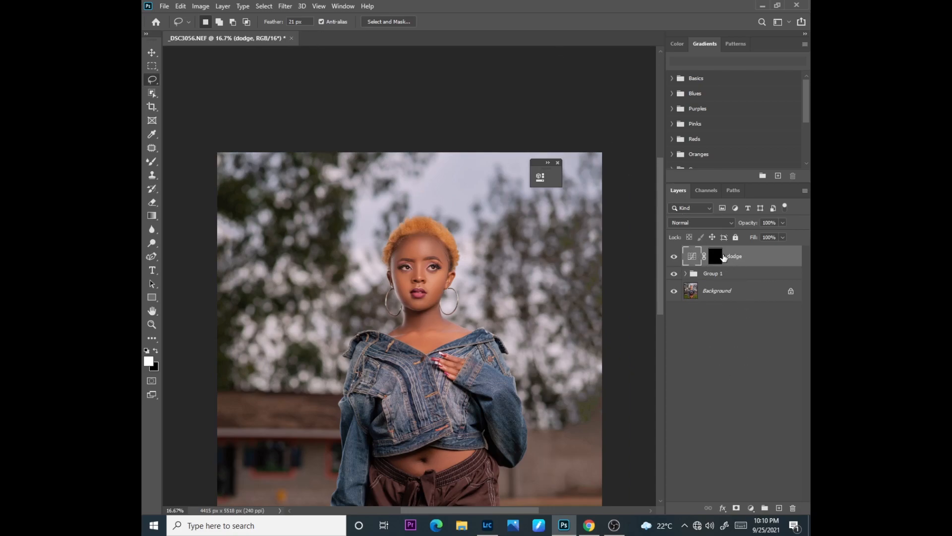
Step: Target the dodge layer's mask and set up the Brush tool with white foreground and 6% flow
{"action": "left_click", "coordinate": [725, 257]}
{"action": "left_click_drag", "start_coordinate": [659, 252], "coordinate": [645, 347]}
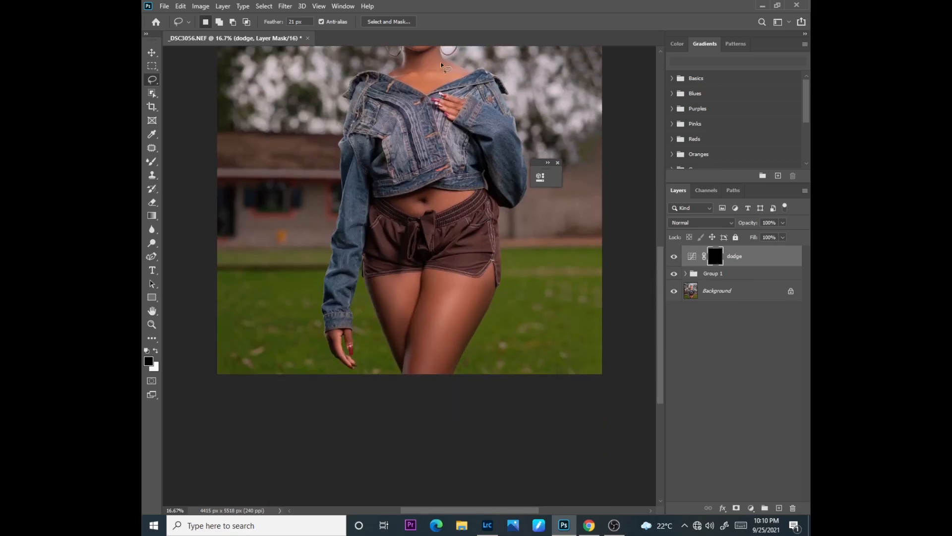
{"action": "left_click", "coordinate": [152, 162]}
{"action": "left_click", "coordinate": [198, 164]}
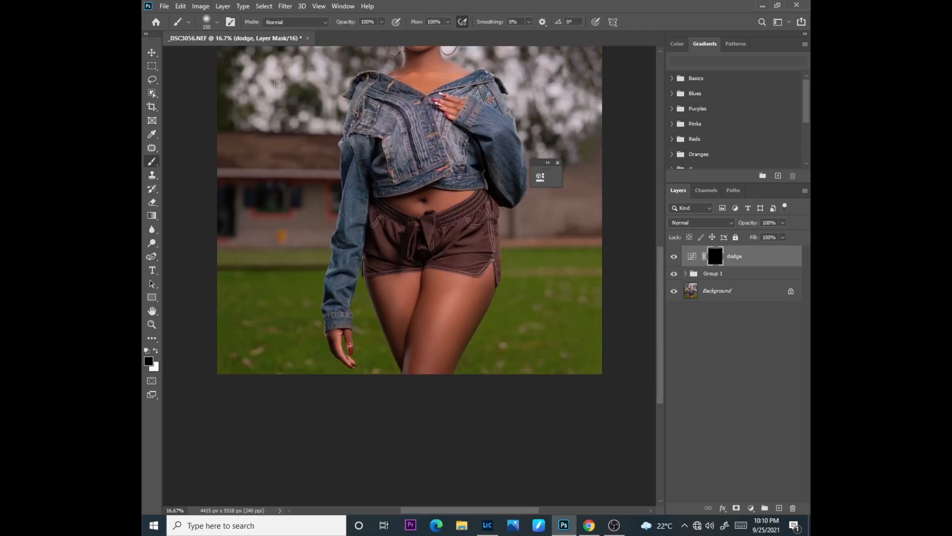
{"action": "key", "text": "x"}
{"action": "left_click", "coordinate": [448, 22]}
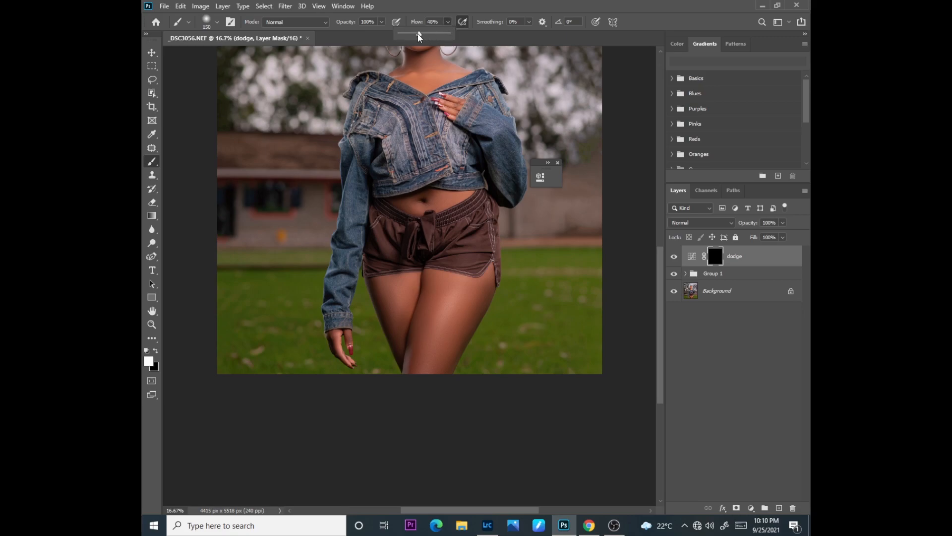
{"action": "left_click_drag", "start_coordinate": [402, 37], "coordinate": [403, 37]}
Step: Enlarge the brush to 1400 px and paint white on the dodge mask over the lower part of the portrait
{"action": "left_click", "coordinate": [463, 255]}
{"action": "key", "text": "]"}
{"action": "key", "text": "]"}
{"action": "key", "text": "]"}
{"action": "key", "text": "]"}
{"action": "key", "text": "]"}
{"action": "key", "text": "]"}
{"action": "key", "text": "]"}
{"action": "key", "text": "]"}
{"action": "key", "text": "]"}
{"action": "key", "text": "]"}
{"action": "key", "text": "]"}
{"action": "key", "text": "]"}
{"action": "key", "text": "]"}
{"action": "key", "text": "]"}
{"action": "key", "text": "]"}
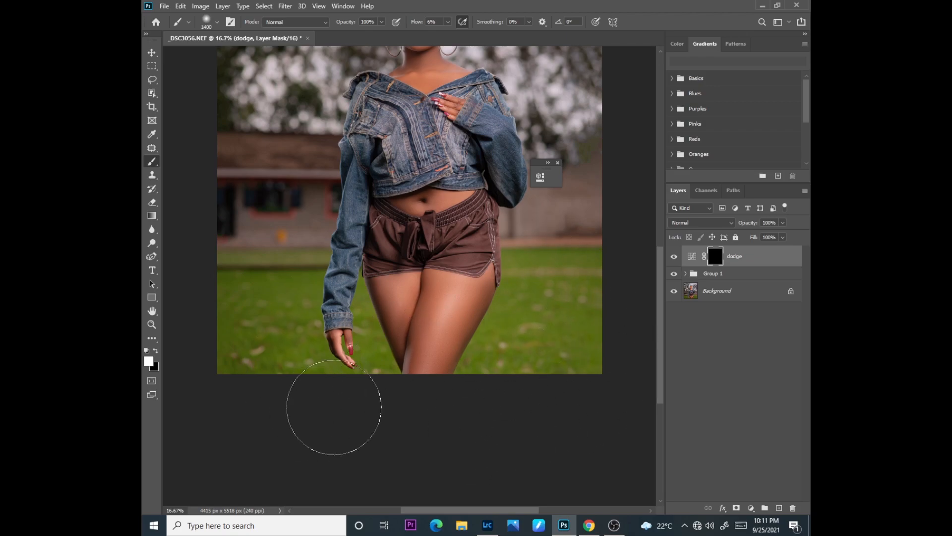
{"action": "key", "text": "ctrl+minus"}
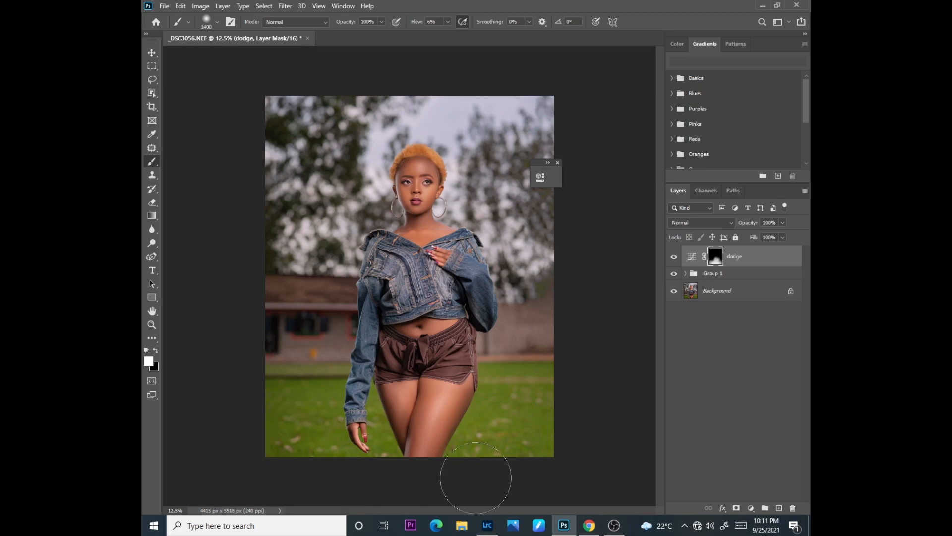
Step: Toggle the dodge layer's visibility to compare the brightening, and lower its opacity to 48%
{"action": "left_click", "coordinate": [675, 257]}
{"action": "left_click", "coordinate": [675, 257]}
{"action": "left_click", "coordinate": [674, 257]}
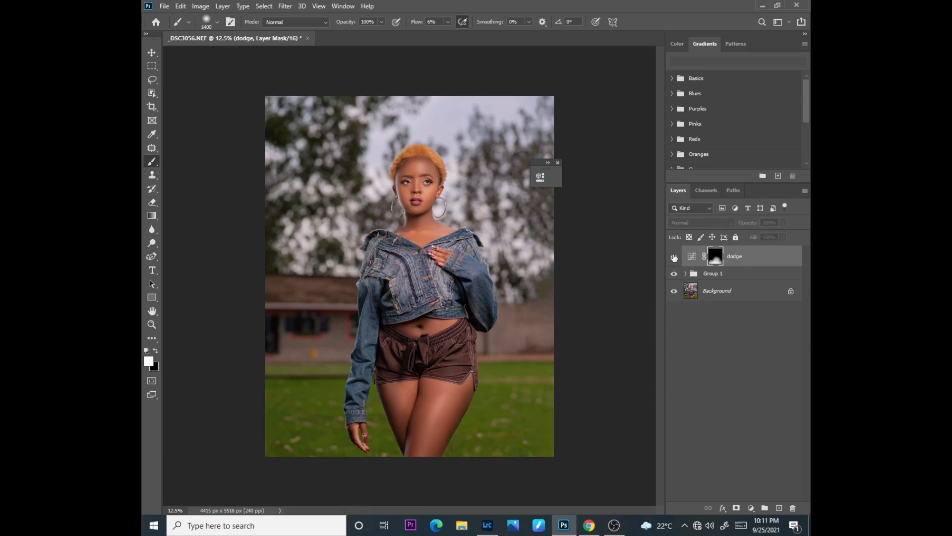
{"action": "left_click", "coordinate": [674, 256]}
{"action": "left_click", "coordinate": [782, 222]}
{"action": "left_click_drag", "start_coordinate": [772, 233], "coordinate": [758, 237]}
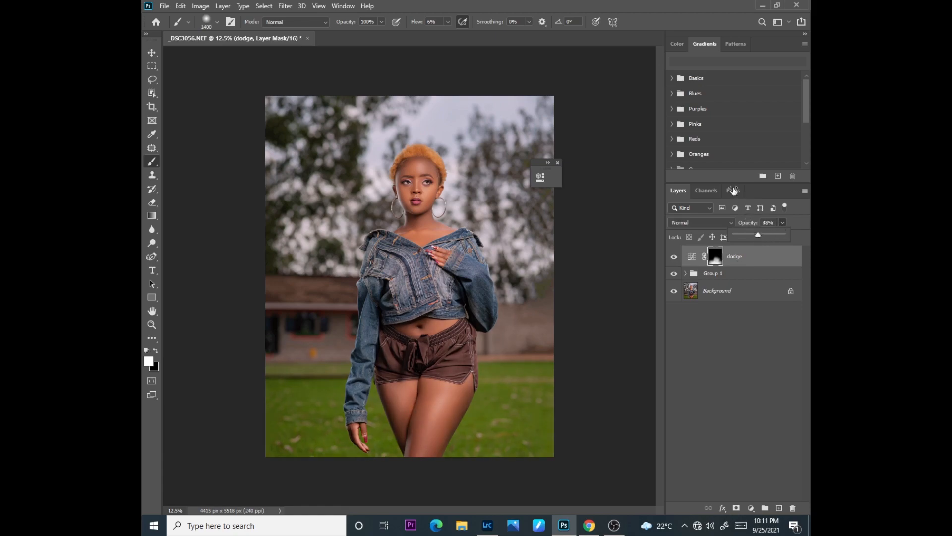
Step: Move the dodge layer into Group 1
{"action": "left_click", "coordinate": [723, 276], "text": "ctrl"}
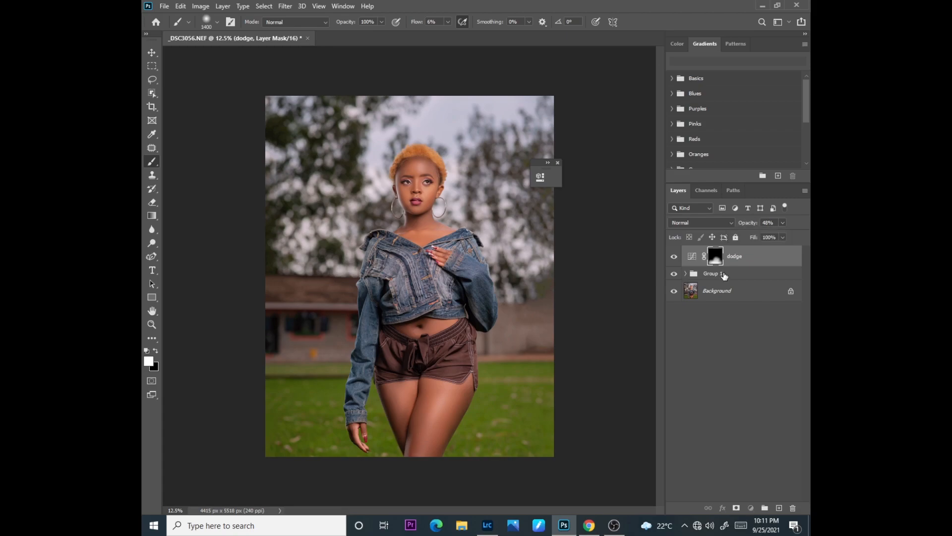
{"action": "left_click", "coordinate": [718, 292], "text": "ctrl"}
{"action": "right_click", "coordinate": [712, 276]}
{"action": "key", "text": "Escape"}
{"action": "left_click", "coordinate": [749, 262]}
{"action": "left_click_drag", "start_coordinate": [741, 257], "coordinate": [734, 277]}
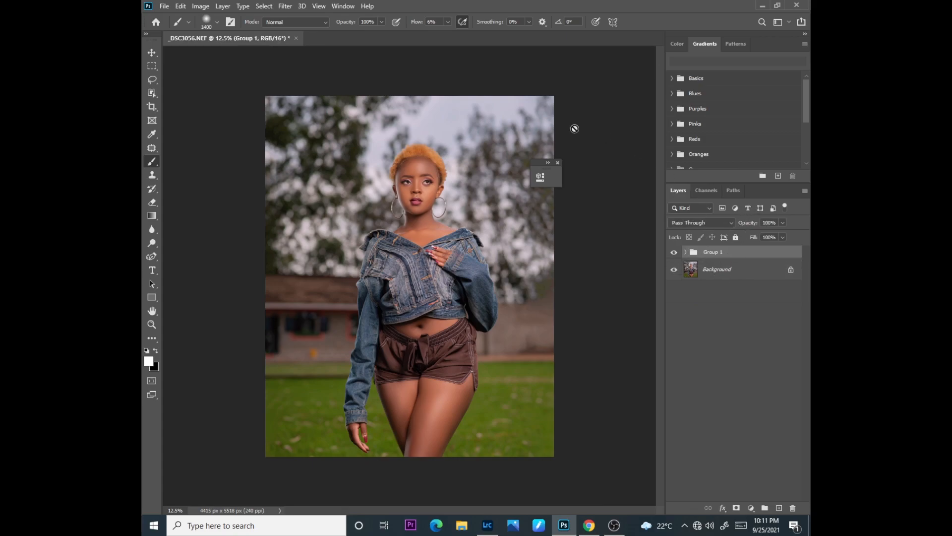
Step: Open the Actions panel in Button Mode, make it taller, and dock it beside the Gradients and Layers panels
{"action": "left_click", "coordinate": [342, 6]}
{"action": "left_click", "coordinate": [350, 79]}
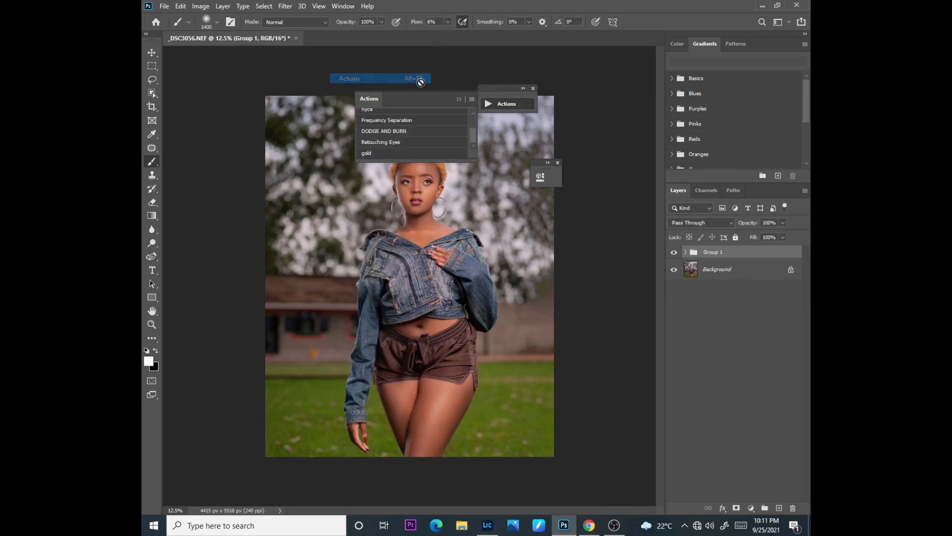
{"action": "left_click", "coordinate": [472, 99]}
{"action": "left_click", "coordinate": [501, 103]}
{"action": "left_click_drag", "start_coordinate": [502, 97], "coordinate": [673, 106]}
{"action": "left_click", "coordinate": [672, 99]}
{"action": "left_click", "coordinate": [684, 104]}
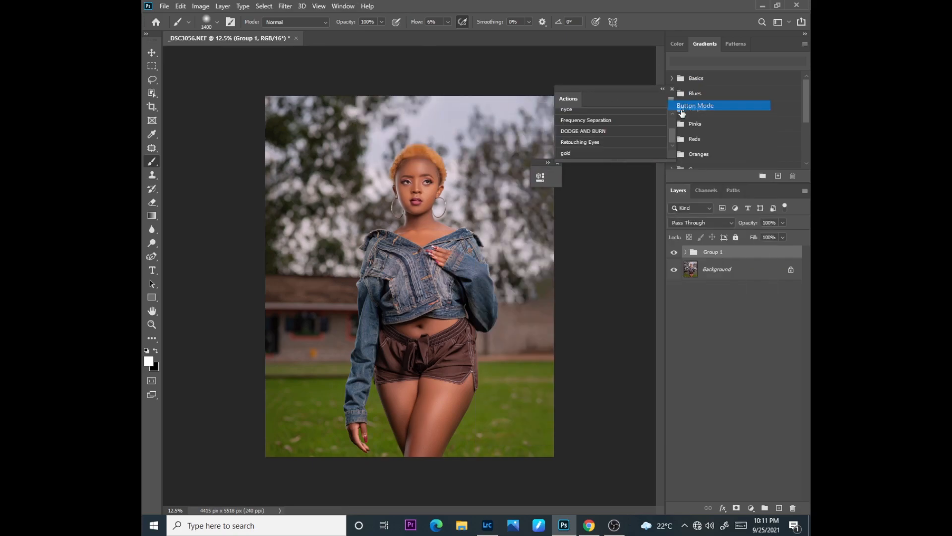
{"action": "left_click_drag", "start_coordinate": [617, 159], "coordinate": [591, 387]}
{"action": "left_click_drag", "start_coordinate": [631, 97], "coordinate": [657, 58]}
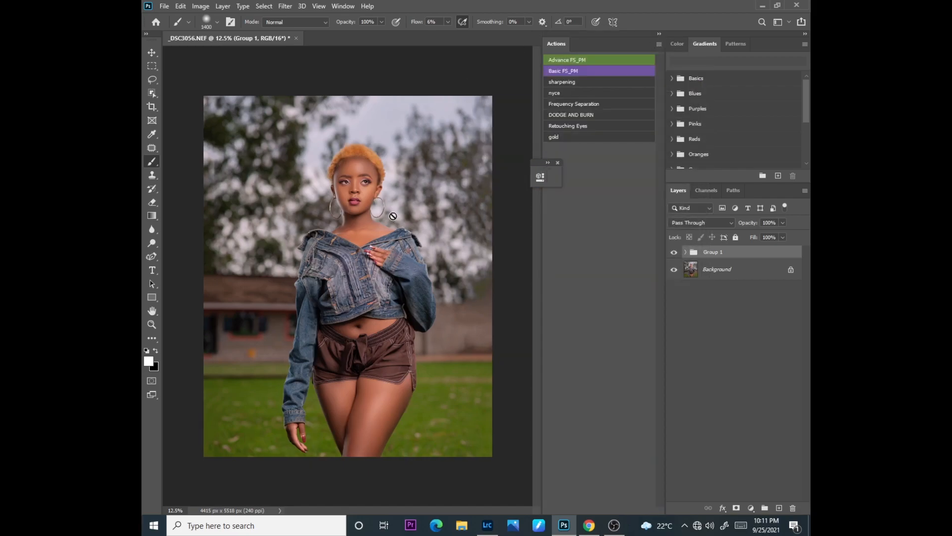
Step: Run the DODGE AND BURN action to add its dodge and burn layer group above Group 1
{"action": "left_click", "coordinate": [572, 113]}
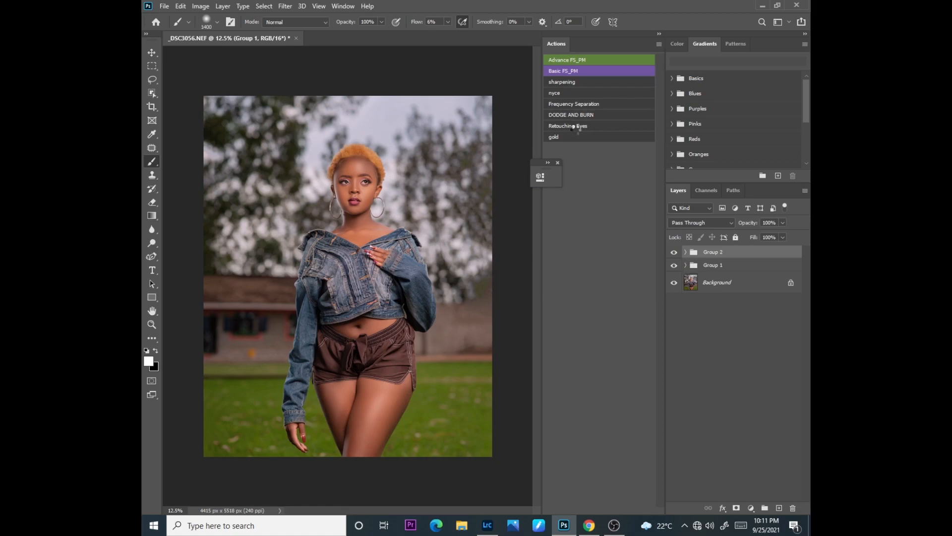
{"action": "key", "text": "ctrl+plus"}
{"action": "key", "text": "ctrl+plus"}
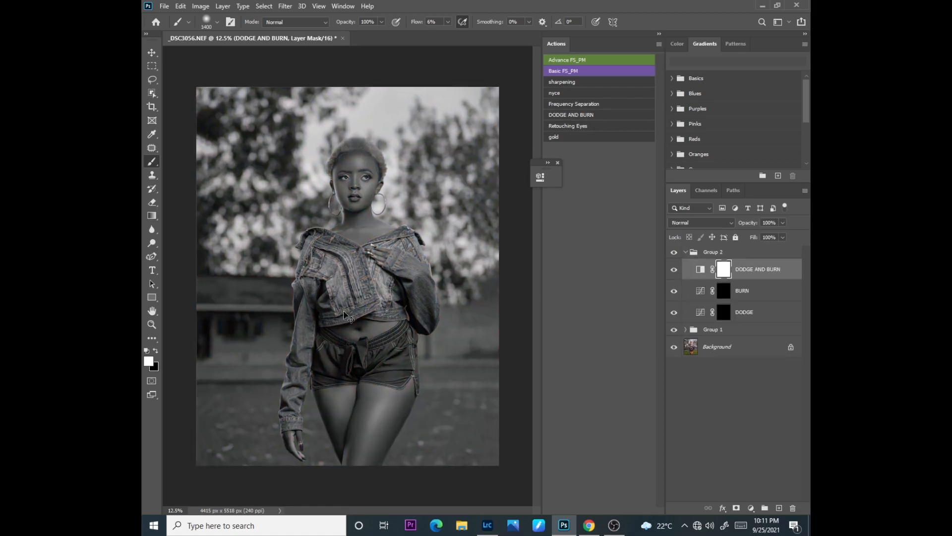
Step: Reduce the Brush tool's size to 80 px for detailed work on the portrait
{"action": "right_click", "coordinate": [154, 160]}
{"action": "left_click", "coordinate": [196, 162]}
{"action": "key", "text": "bracketleft"}
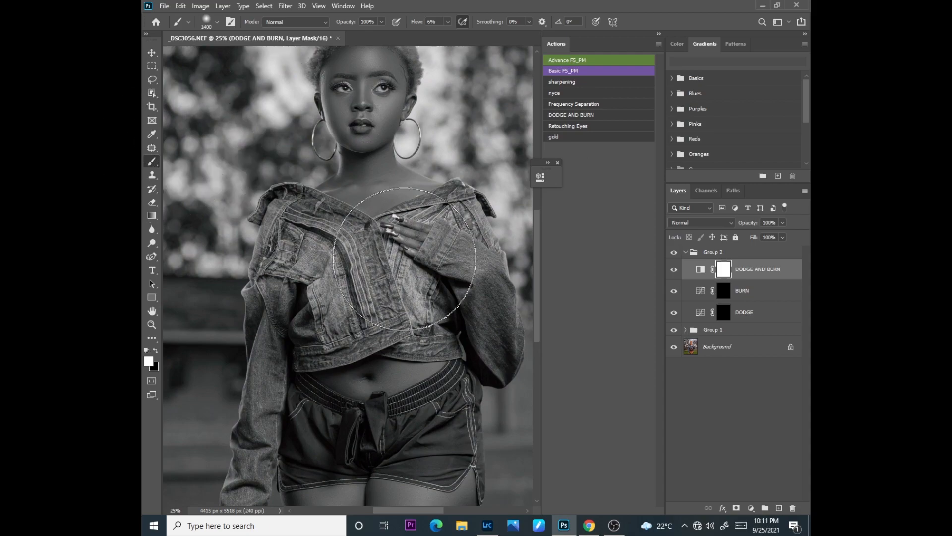
{"action": "key", "text": "bracketleft"}
{"action": "key", "text": "bracketleft"}
{"action": "key", "text": "bracketleft"}
{"action": "key", "text": "bracketleft"}
{"action": "key", "text": "bracketleft"}
{"action": "key", "text": "bracketleft"}
{"action": "key", "text": "bracketleft"}
{"action": "key", "text": "bracketleft"}
{"action": "key", "text": "bracketleft"}
{"action": "key", "text": "bracketleft"}
{"action": "key", "text": "bracketleft"}
{"action": "key", "text": "bracketleft"}
{"action": "key", "text": "bracketleft"}
{"action": "key", "text": "bracketleft"}
{"action": "key", "text": "bracketleft"}
{"action": "key", "text": "bracketleft"}
{"action": "key", "text": "bracketleft"}
{"action": "key", "text": "bracketleft"}
{"action": "key", "text": "ctrl+plus"}
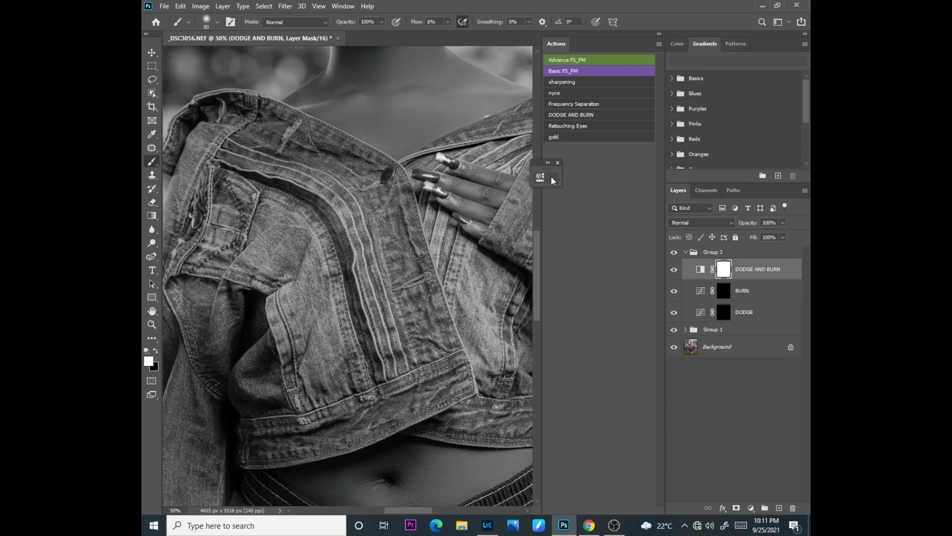
Step: Select the DODGE layer mask and set the brush opacity to 22% with white as the foreground colour
{"action": "left_click_drag", "start_coordinate": [535, 272], "coordinate": [537, 214]}
{"action": "left_click", "coordinate": [724, 312]}
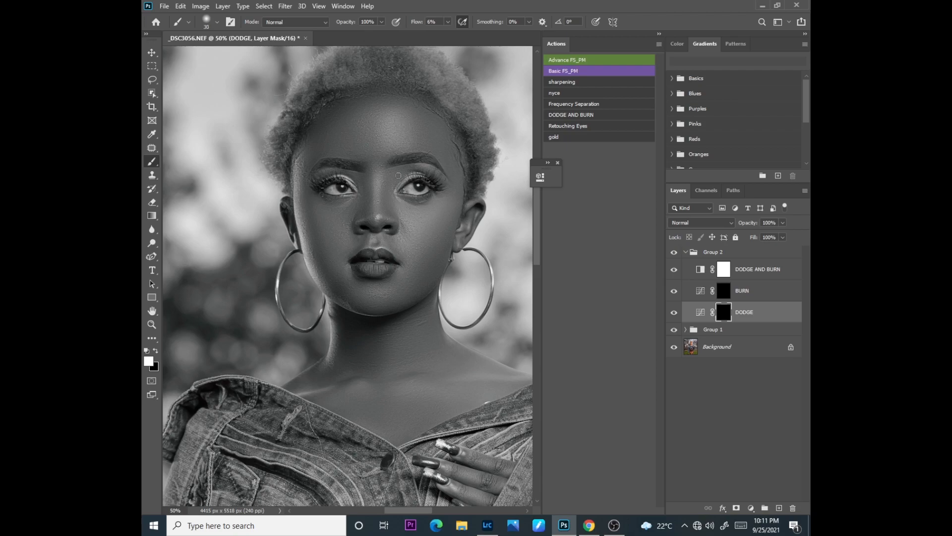
{"action": "key", "text": "x"}
{"action": "left_click", "coordinate": [381, 22]}
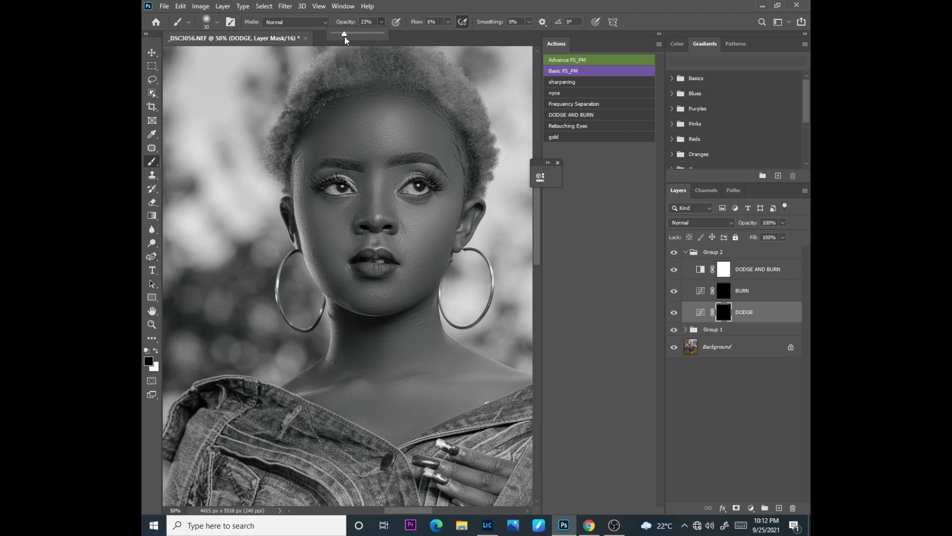
{"action": "left_click", "coordinate": [378, 220]}
{"action": "key", "text": "x"}
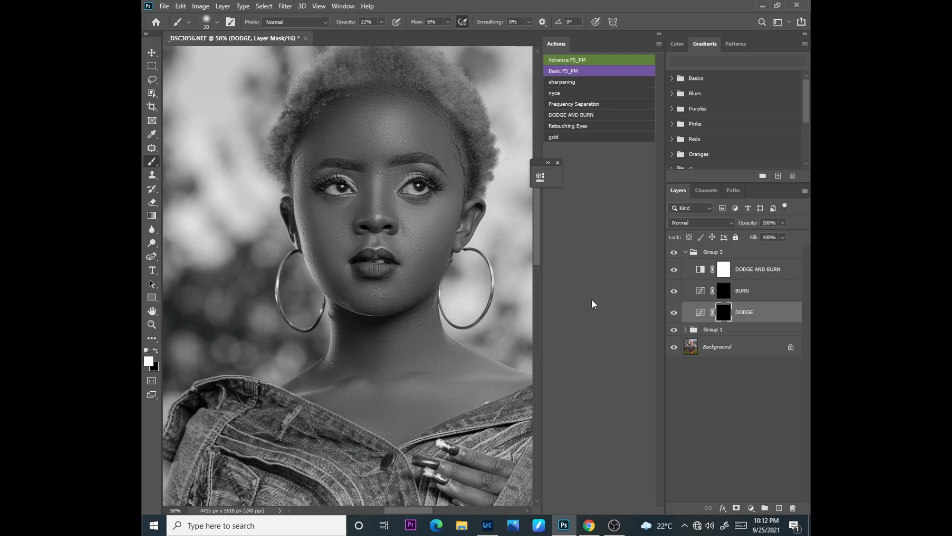
Step: Darken the side of the nose bridge on the BURN layer mask with a soft 60 px brush
{"action": "left_click", "coordinate": [724, 294]}
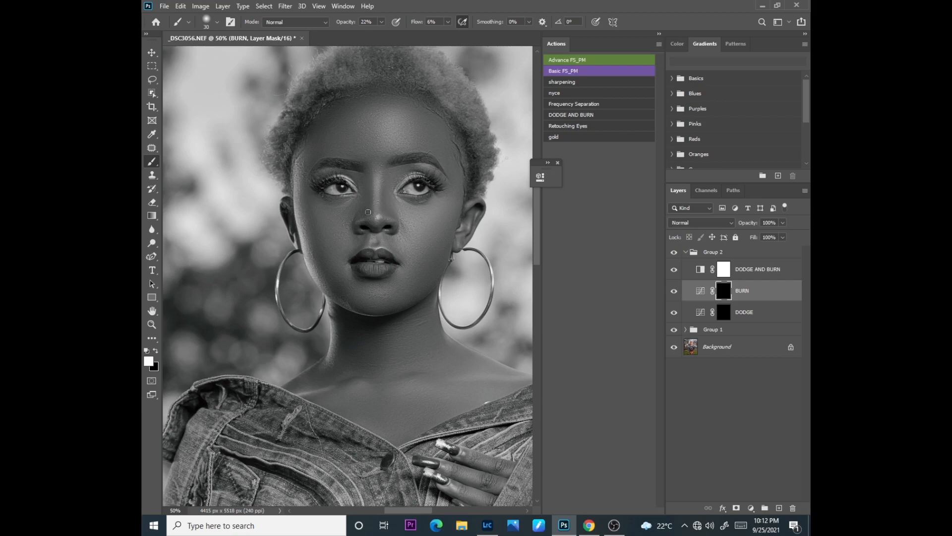
{"action": "key", "text": "bracketright"}
{"action": "key", "text": "bracketright"}
{"action": "key", "text": "bracketright"}
{"action": "key", "text": "bracketright"}
{"action": "left_click_drag", "start_coordinate": [362, 178], "coordinate": [364, 214]}
Step: Set the Reds value of the DODGE AND BURN Black & White adjustment to -92
{"action": "double_click", "coordinate": [693, 269]}
{"action": "left_click_drag", "start_coordinate": [424, 248], "coordinate": [417, 246]}
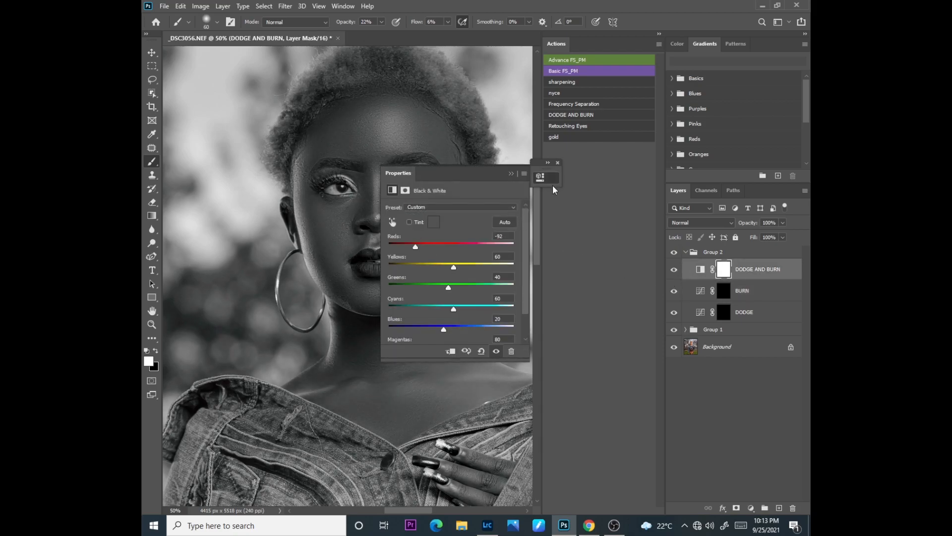
{"action": "left_click", "coordinate": [511, 174]}
{"action": "left_click", "coordinate": [548, 162]}
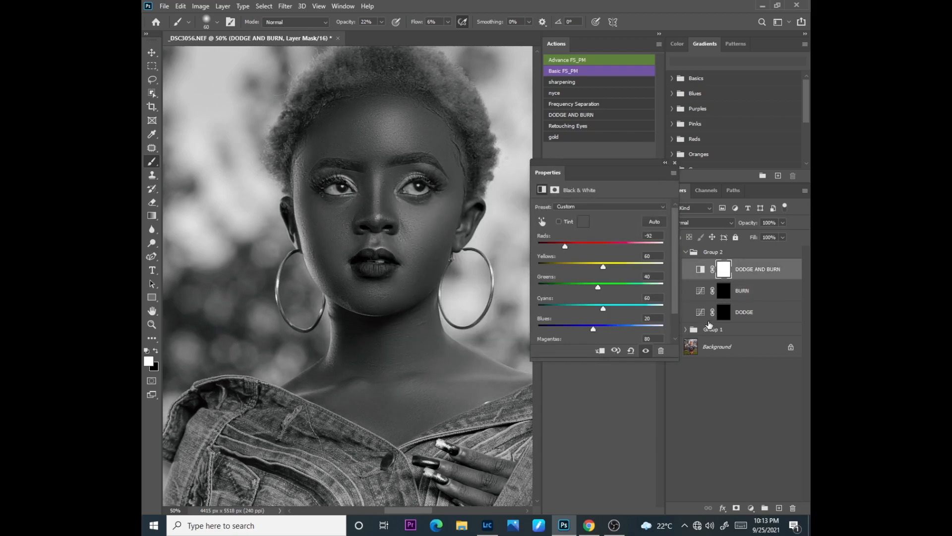
Step: Brighten the forehead and other facial highlights on the DODGE layer mask, varying the brush size up to 150 px
{"action": "left_click", "coordinate": [724, 313]}
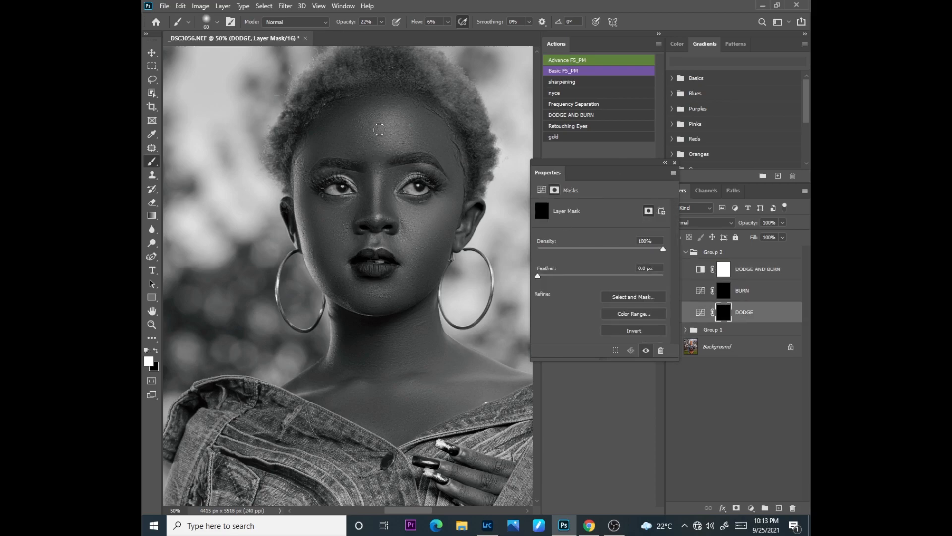
{"action": "key", "text": "bracketright"}
{"action": "key", "text": "bracketright"}
{"action": "key", "text": "bracketright"}
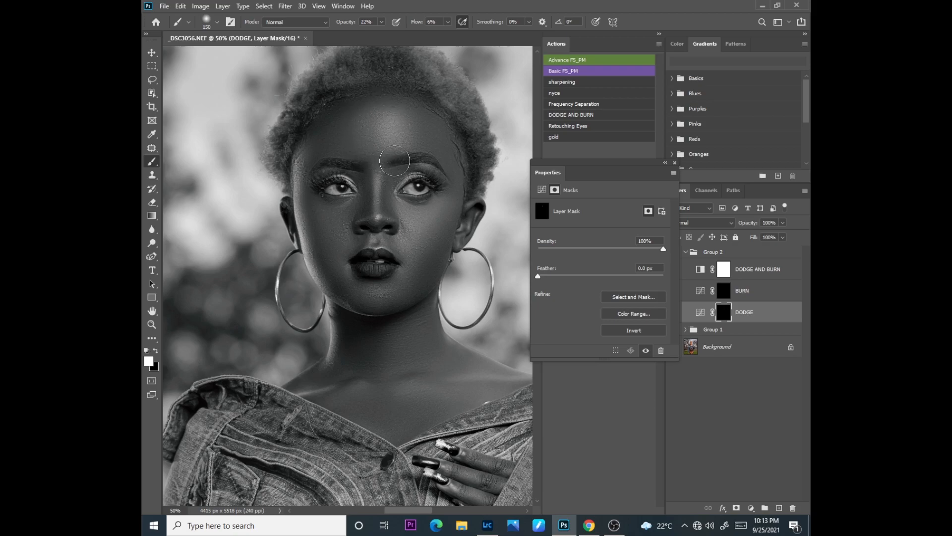
{"action": "key", "text": "bracketleft"}
{"action": "key", "text": "bracketleft"}
{"action": "key", "text": "bracketleft"}
{"action": "key", "text": "bracketleft"}
{"action": "key", "text": "bracketleft"}
Step: Enlarge the brush to 250 px and brighten the upper chest on the DODGE layer mask
{"action": "key", "text": "bracketright"}
{"action": "key", "text": "bracketright"}
{"action": "key", "text": "bracketright"}
{"action": "key", "text": "bracketright"}
{"action": "key", "text": "bracketright"}
{"action": "mouse_move", "coordinate": [436, 385]}
{"action": "left_mouse_down"}
{"action": "mouse_move", "coordinate": [449, 398]}
{"action": "mouse_move", "coordinate": [353, 404]}
{"action": "mouse_move", "coordinate": [424, 425]}
{"action": "mouse_move", "coordinate": [387, 407]}
{"action": "mouse_move", "coordinate": [414, 401]}
{"action": "left_mouse_up"}
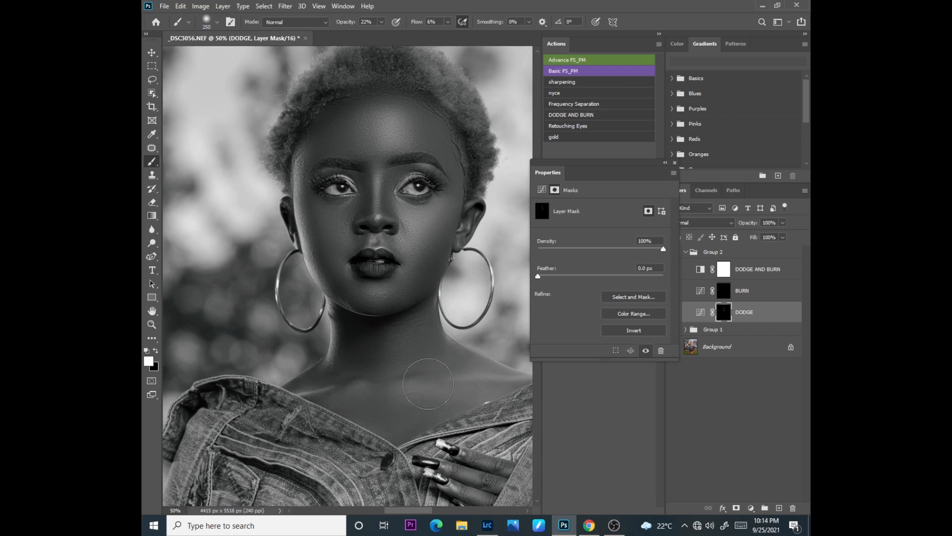
Step: Touch up smaller skin highlights on the DODGE layer mask with a resized brush
{"action": "key", "text": "bracketleft"}
{"action": "key", "text": "bracketleft"}
{"action": "key", "text": "bracketleft"}
{"action": "key", "text": "bracketleft"}
{"action": "key", "text": "bracketleft"}
{"action": "key", "text": "bracketleft"}
{"action": "key", "text": "bracketright"}
{"action": "key", "text": "bracketright"}
{"action": "key", "text": "bracketright"}
{"action": "key", "text": "bracketright"}
Step: Select the BURN layer mask with a 100 px brush and collapse the Properties panel
{"action": "left_click", "coordinate": [724, 292]}
{"action": "key", "text": "bracketleft"}
{"action": "key", "text": "bracketleft"}
{"action": "key", "text": "bracketleft"}
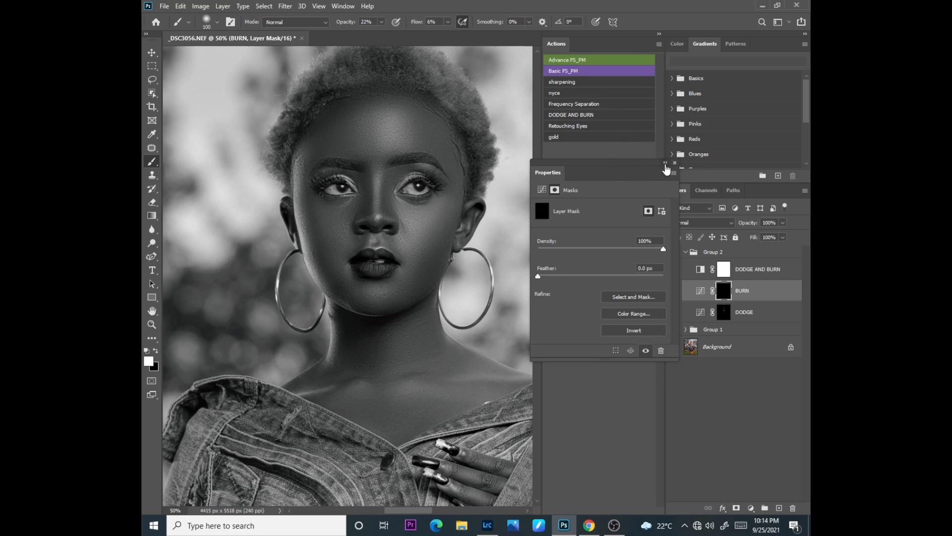
{"action": "left_click", "coordinate": [665, 163]}
{"action": "left_click_drag", "start_coordinate": [541, 240], "coordinate": [537, 231]}
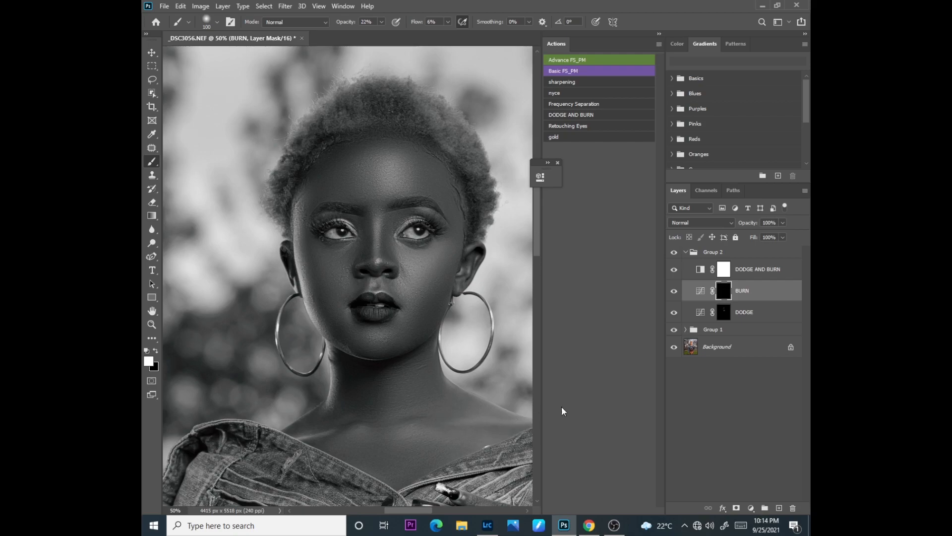
{"action": "left_click", "coordinate": [724, 310]}
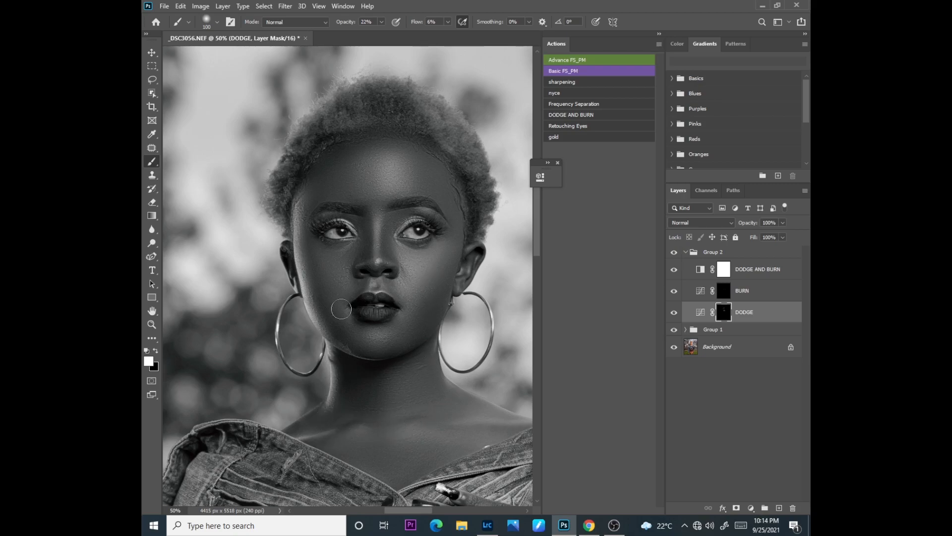
{"action": "left_click", "coordinate": [724, 290]}
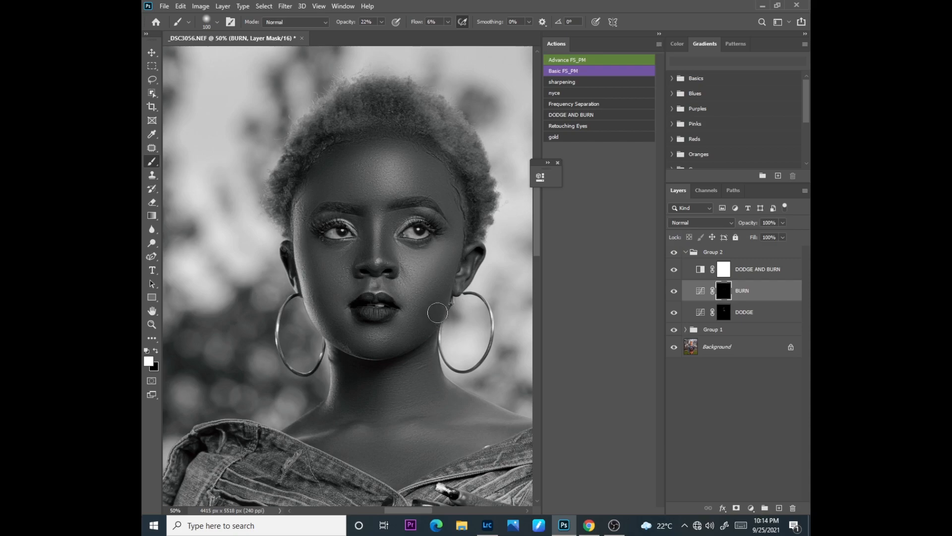
Step: Darken the contours of the cheeks, jaw, hairline, neck and shoulders on the BURN layer mask with a 175 px brush
{"action": "key", "text": "bracketright"}
{"action": "key", "text": "bracketright"}
{"action": "key", "text": "bracketright"}
{"action": "mouse_move", "coordinate": [428, 301]}
{"action": "left_mouse_down"}
{"action": "mouse_move", "coordinate": [439, 278]}
{"action": "mouse_move", "coordinate": [419, 316]}
{"action": "mouse_move", "coordinate": [448, 266]}
{"action": "mouse_move", "coordinate": [413, 321]}
{"action": "mouse_move", "coordinate": [452, 264]}
{"action": "left_mouse_up"}
{"action": "mouse_move", "coordinate": [332, 315]}
{"action": "left_mouse_down"}
{"action": "mouse_move", "coordinate": [321, 240]}
{"action": "mouse_move", "coordinate": [314, 297]}
{"action": "left_mouse_up"}
{"action": "mouse_move", "coordinate": [396, 123]}
{"action": "left_mouse_down"}
{"action": "mouse_move", "coordinate": [447, 158]}
{"action": "mouse_move", "coordinate": [452, 203]}
{"action": "mouse_move", "coordinate": [403, 143]}
{"action": "mouse_move", "coordinate": [443, 193]}
{"action": "mouse_move", "coordinate": [433, 172]}
{"action": "mouse_move", "coordinate": [386, 142]}
{"action": "mouse_move", "coordinate": [444, 194]}
{"action": "mouse_move", "coordinate": [394, 142]}
{"action": "left_mouse_up"}
{"action": "mouse_move", "coordinate": [297, 179]}
{"action": "left_mouse_down"}
{"action": "mouse_move", "coordinate": [288, 216]}
{"action": "mouse_move", "coordinate": [321, 159]}
{"action": "mouse_move", "coordinate": [311, 209]}
{"action": "mouse_move", "coordinate": [327, 192]}
{"action": "mouse_move", "coordinate": [324, 160]}
{"action": "mouse_move", "coordinate": [392, 133]}
{"action": "mouse_move", "coordinate": [441, 156]}
{"action": "mouse_move", "coordinate": [440, 178]}
{"action": "mouse_move", "coordinate": [410, 185]}
{"action": "mouse_move", "coordinate": [438, 191]}
{"action": "mouse_move", "coordinate": [448, 206]}
{"action": "mouse_move", "coordinate": [405, 158]}
{"action": "mouse_move", "coordinate": [429, 153]}
{"action": "mouse_move", "coordinate": [460, 218]}
{"action": "mouse_move", "coordinate": [443, 170]}
{"action": "mouse_move", "coordinate": [398, 146]}
{"action": "mouse_move", "coordinate": [342, 150]}
{"action": "mouse_move", "coordinate": [386, 134]}
{"action": "left_mouse_up"}
{"action": "left_click_drag", "start_coordinate": [293, 197], "coordinate": [316, 213]}
{"action": "mouse_move", "coordinate": [419, 306]}
{"action": "left_mouse_down"}
{"action": "mouse_move", "coordinate": [440, 283]}
{"action": "mouse_move", "coordinate": [426, 297]}
{"action": "mouse_move", "coordinate": [433, 296]}
{"action": "mouse_move", "coordinate": [437, 352]}
{"action": "mouse_move", "coordinate": [424, 321]}
{"action": "mouse_move", "coordinate": [454, 259]}
{"action": "left_mouse_up"}
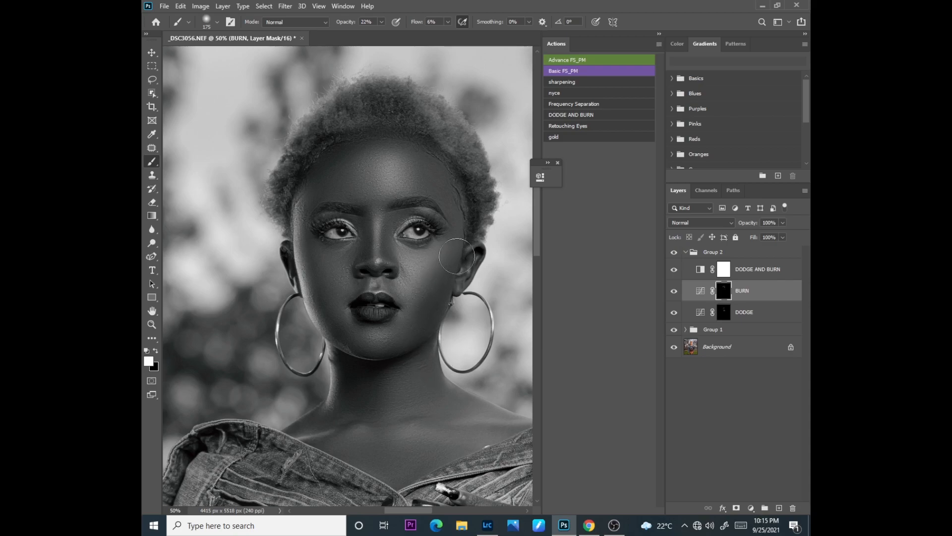
{"action": "mouse_move", "coordinate": [318, 284]}
{"action": "left_mouse_down"}
{"action": "mouse_move", "coordinate": [292, 206]}
{"action": "mouse_move", "coordinate": [309, 165]}
{"action": "mouse_move", "coordinate": [353, 129]}
{"action": "mouse_move", "coordinate": [405, 130]}
{"action": "mouse_move", "coordinate": [447, 172]}
{"action": "mouse_move", "coordinate": [405, 127]}
{"action": "mouse_move", "coordinate": [340, 129]}
{"action": "mouse_move", "coordinate": [427, 141]}
{"action": "mouse_move", "coordinate": [439, 175]}
{"action": "mouse_move", "coordinate": [401, 134]}
{"action": "mouse_move", "coordinate": [381, 135]}
{"action": "mouse_move", "coordinate": [422, 149]}
{"action": "mouse_move", "coordinate": [468, 241]}
{"action": "mouse_move", "coordinate": [429, 309]}
{"action": "mouse_move", "coordinate": [431, 297]}
{"action": "mouse_move", "coordinate": [462, 255]}
{"action": "mouse_move", "coordinate": [425, 353]}
{"action": "mouse_move", "coordinate": [432, 345]}
{"action": "mouse_move", "coordinate": [468, 433]}
{"action": "mouse_move", "coordinate": [492, 427]}
{"action": "mouse_move", "coordinate": [443, 423]}
{"action": "left_mouse_up"}
{"action": "mouse_move", "coordinate": [504, 430]}
{"action": "left_mouse_down"}
{"action": "mouse_move", "coordinate": [318, 435]}
{"action": "mouse_move", "coordinate": [360, 412]}
{"action": "left_mouse_up"}
Step: Brighten the thighs and the lowered hand on the DODGE layer mask with a 400 px brush
{"action": "key", "text": "ctrl+minus"}
{"action": "key", "text": "ctrl+minus"}
{"action": "key", "text": "ctrl+minus"}
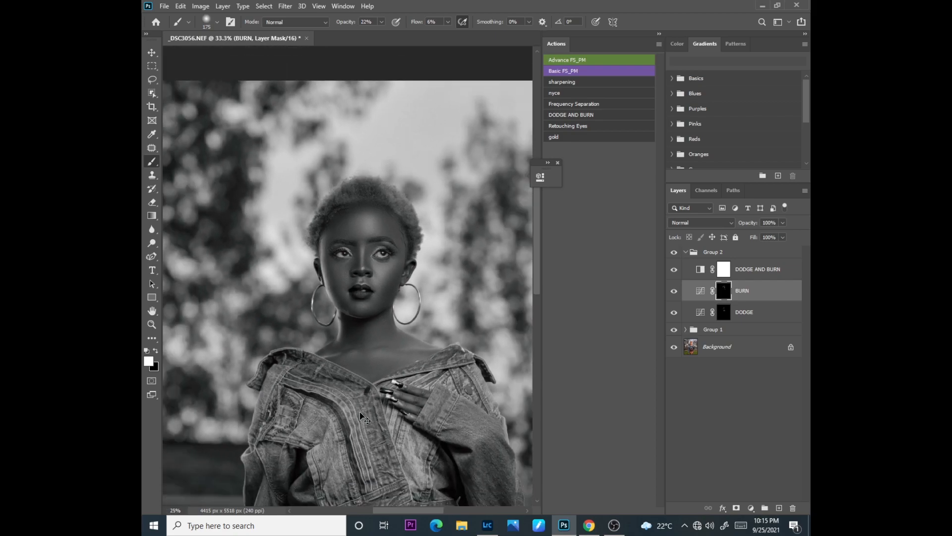
{"action": "scroll", "coordinate": [536, 278], "scroll_direction": "down", "scroll_amount": 5}
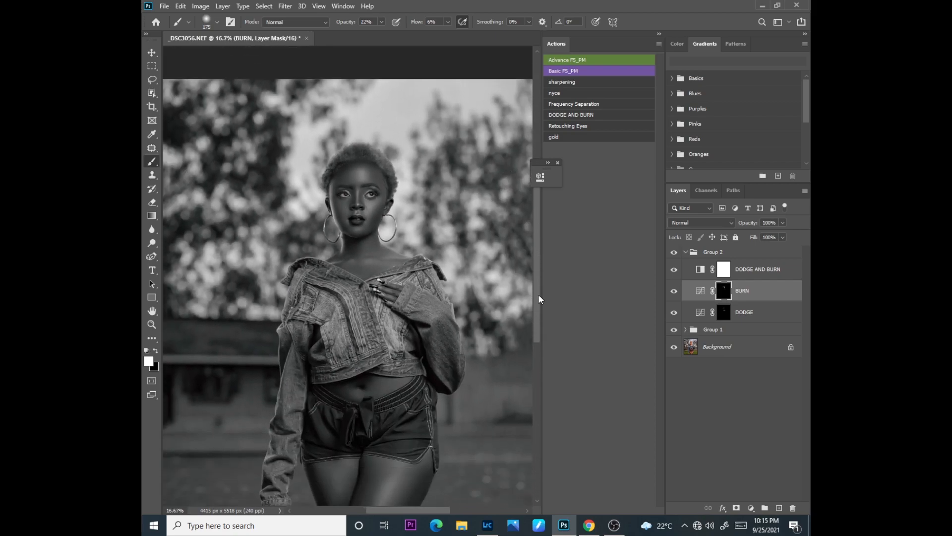
{"action": "left_click", "coordinate": [723, 312]}
{"action": "key", "text": "bracketright"}
{"action": "key", "text": "bracketright"}
{"action": "key", "text": "bracketright"}
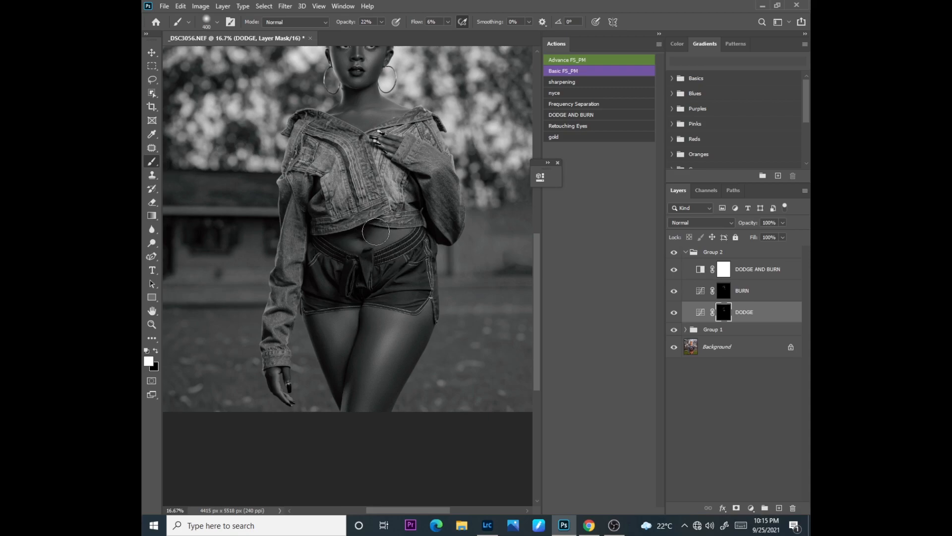
{"action": "mouse_move", "coordinate": [398, 327]}
{"action": "left_mouse_down"}
{"action": "mouse_move", "coordinate": [355, 415]}
{"action": "mouse_move", "coordinate": [406, 304]}
{"action": "mouse_move", "coordinate": [355, 413]}
{"action": "mouse_move", "coordinate": [392, 336]}
{"action": "mouse_move", "coordinate": [335, 326]}
{"action": "mouse_move", "coordinate": [335, 349]}
{"action": "mouse_move", "coordinate": [393, 384]}
{"action": "mouse_move", "coordinate": [408, 308]}
{"action": "mouse_move", "coordinate": [394, 327]}
{"action": "mouse_move", "coordinate": [406, 306]}
{"action": "mouse_move", "coordinate": [382, 342]}
{"action": "mouse_move", "coordinate": [274, 384]}
{"action": "left_mouse_up"}
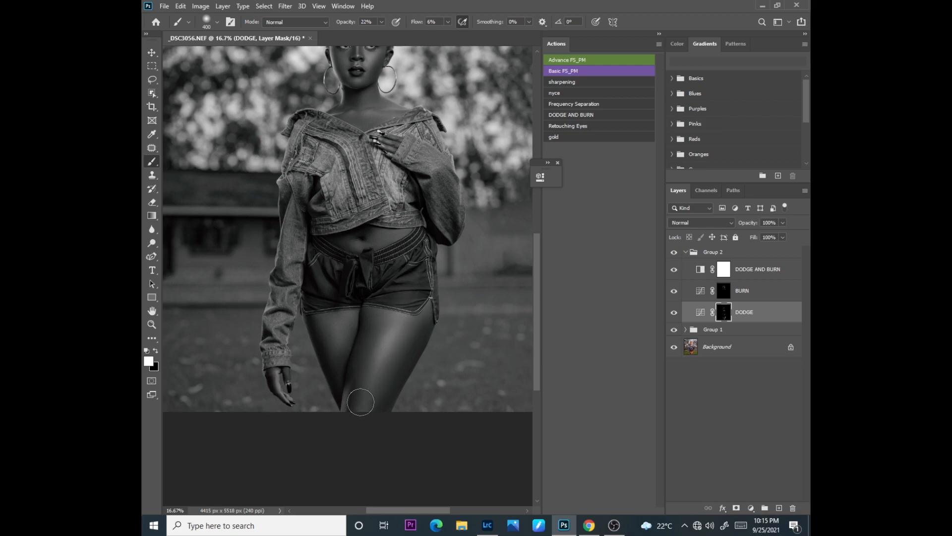
Step: Hide the DODGE AND BURN Black & White layer to check the full portrait in colour
{"action": "key", "text": "ctrl+minus"}
{"action": "key", "text": "ctrl+minus"}
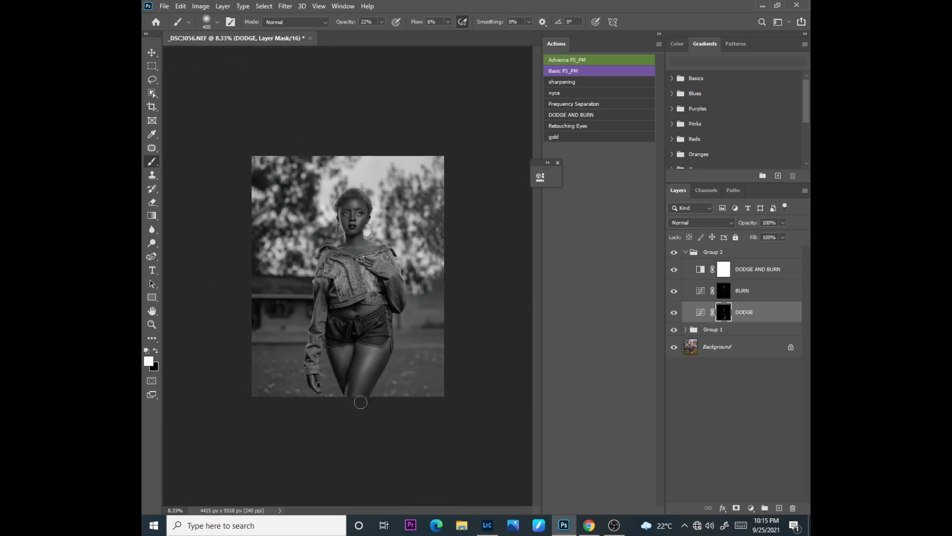
{"action": "key", "text": "ctrl+plus"}
{"action": "key", "text": "ctrl+plus"}
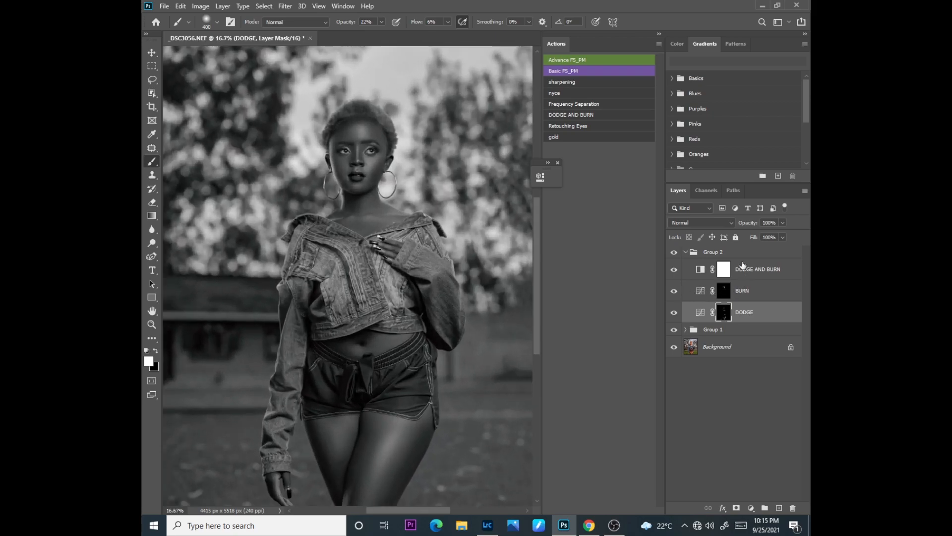
{"action": "left_click", "coordinate": [673, 271]}
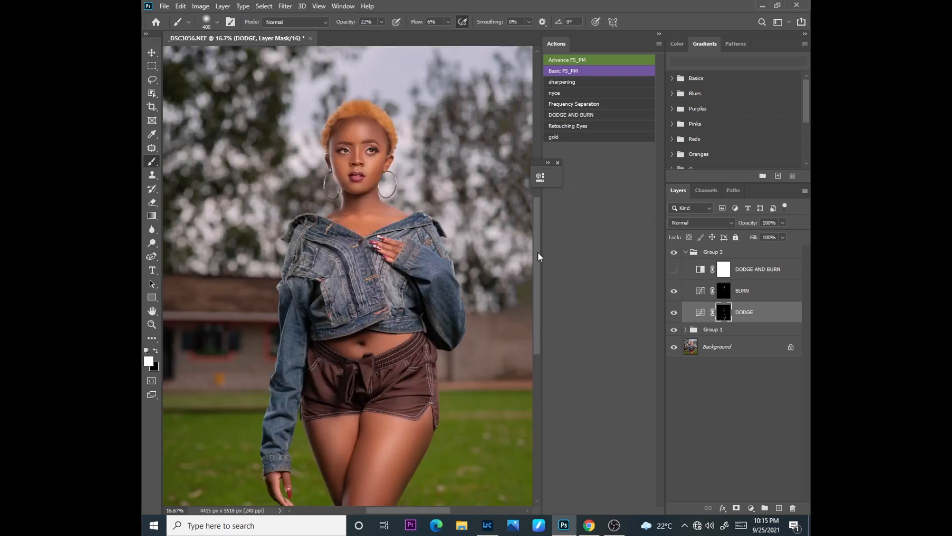
{"action": "scroll", "coordinate": [536, 256], "scroll_direction": "down", "scroll_amount": 3}
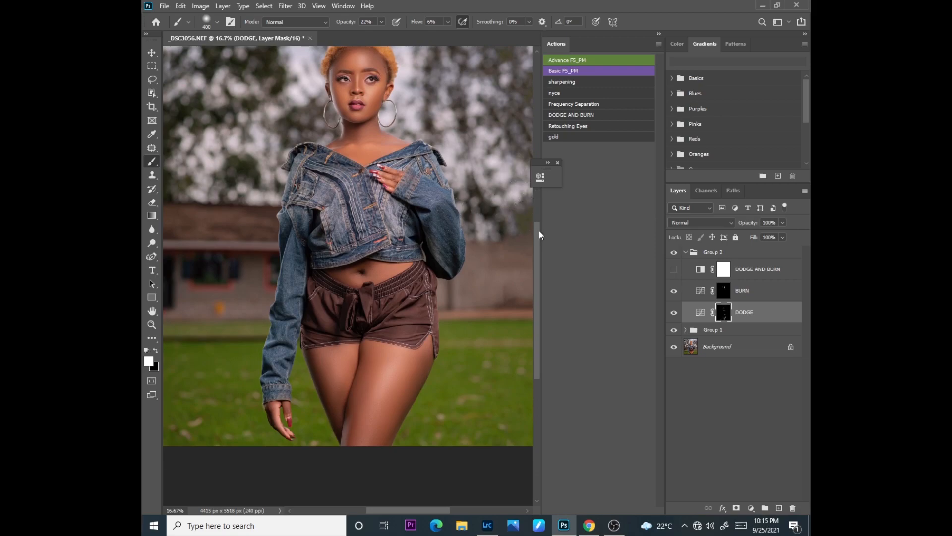
{"action": "scroll", "coordinate": [538, 230], "scroll_direction": "up", "scroll_amount": 2}
Step: Collapse Group 2 in the layer stack, keeping the Properties panel minimised and the Actions panel docked
{"action": "left_click", "coordinate": [551, 164]}
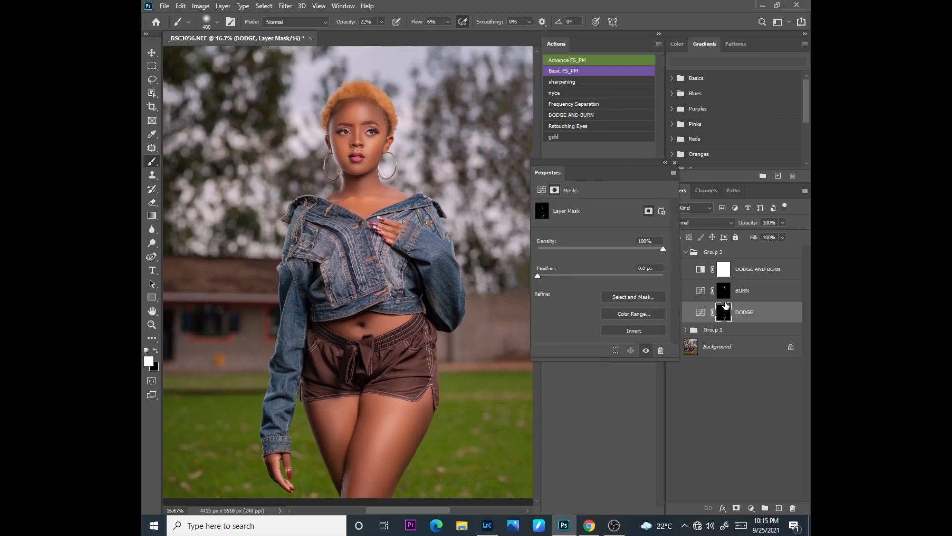
{"action": "left_click", "coordinate": [724, 291]}
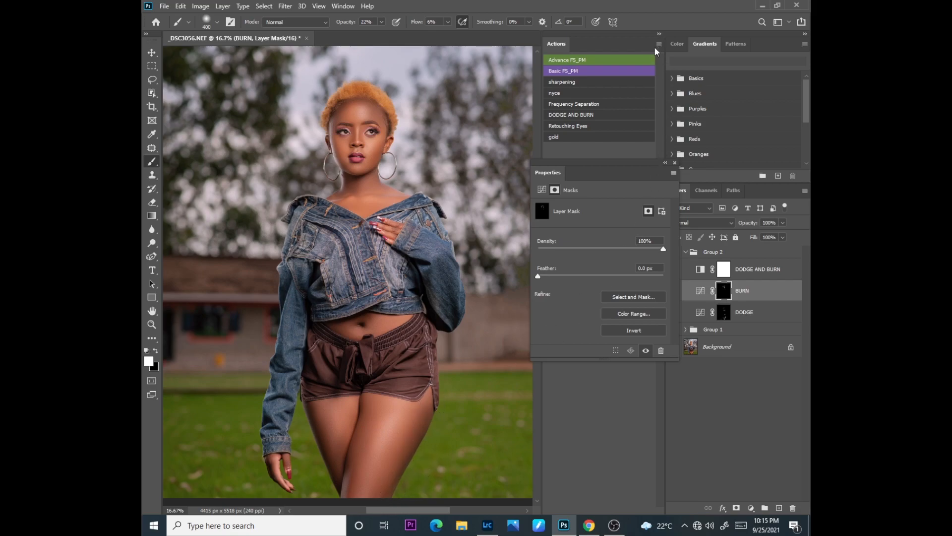
{"action": "left_click", "coordinate": [686, 253]}
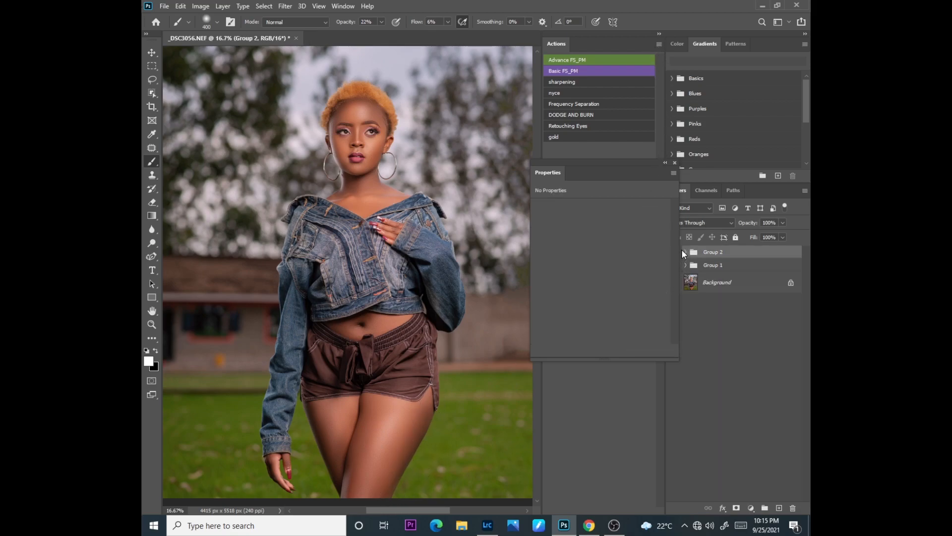
{"action": "left_click_drag", "start_coordinate": [633, 44], "coordinate": [570, 74]}
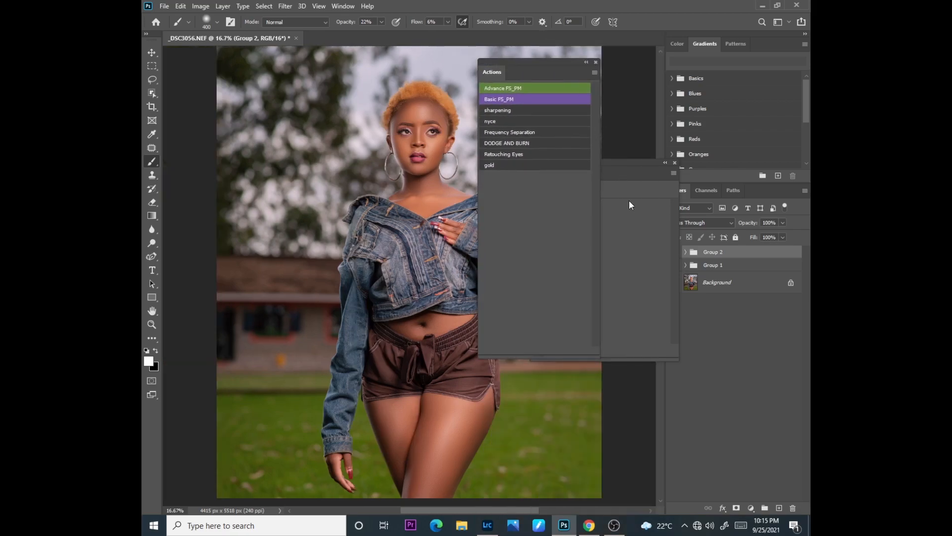
{"action": "double_click", "coordinate": [668, 170]}
{"action": "left_click_drag", "start_coordinate": [572, 52], "coordinate": [663, 58]}
Step: Compare the portrait with and without the retouching by toggling the visibility of Group 1 and Group 2
{"action": "left_click", "coordinate": [673, 252]}
{"action": "left_click", "coordinate": [674, 252]}
{"action": "left_click", "coordinate": [673, 265]}
{"action": "left_click", "coordinate": [673, 265]}
{"action": "left_click", "coordinate": [672, 265]}
{"action": "left_click", "coordinate": [672, 264]}
{"action": "left_click", "coordinate": [673, 265]}
{"action": "left_click", "coordinate": [673, 265]}
{"action": "left_click", "coordinate": [672, 265]}
{"action": "left_click", "coordinate": [673, 265]}
{"action": "left_click", "coordinate": [674, 252]}
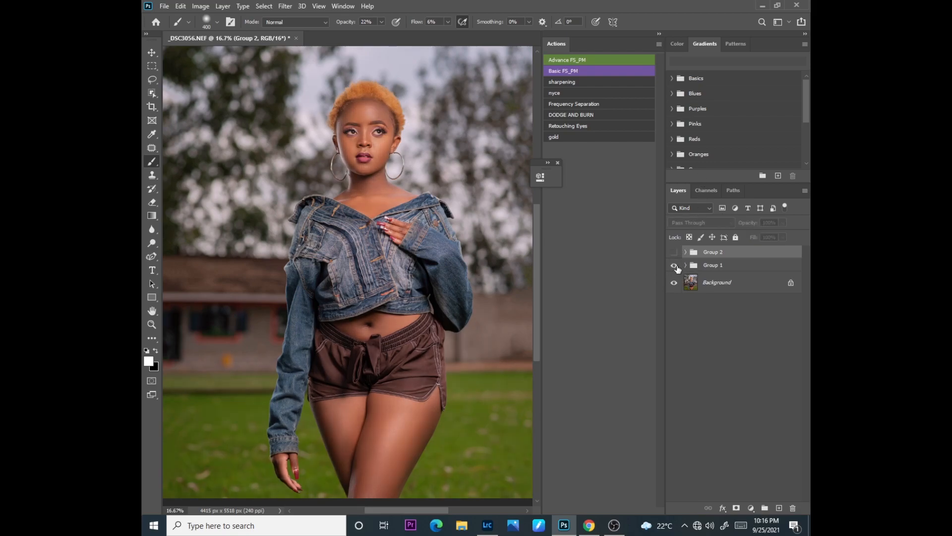
{"action": "left_click", "coordinate": [673, 266]}
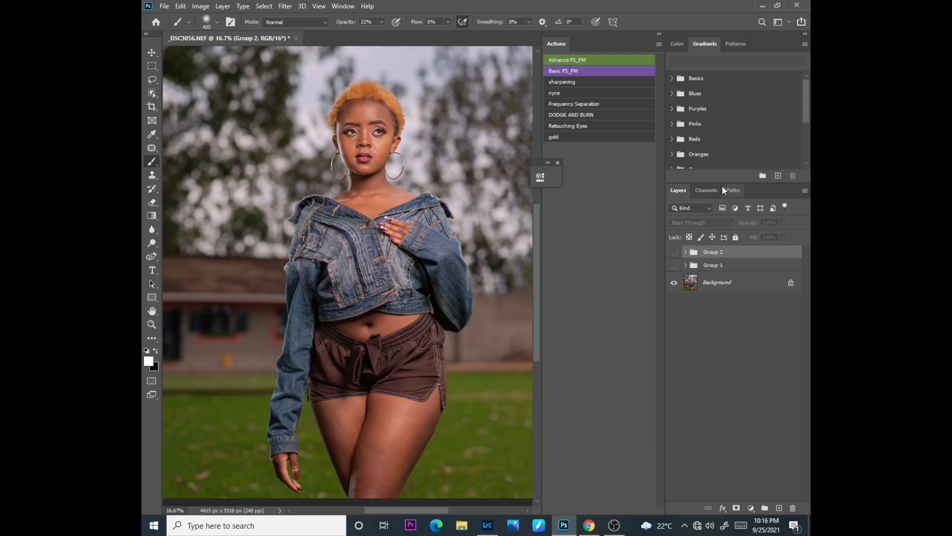
{"action": "left_click", "coordinate": [674, 265]}
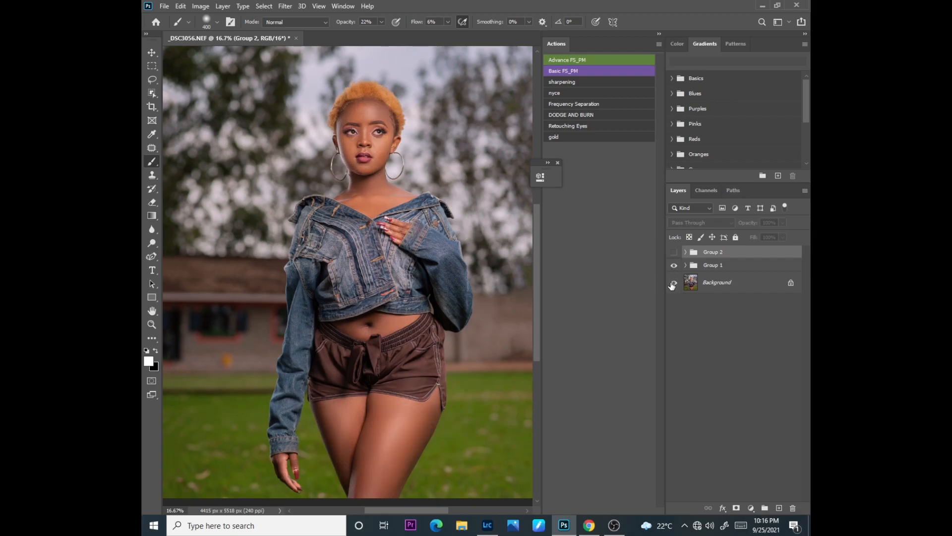
{"action": "left_click", "coordinate": [674, 253]}
{"action": "left_click", "coordinate": [675, 255]}
{"action": "left_click", "coordinate": [675, 254]}
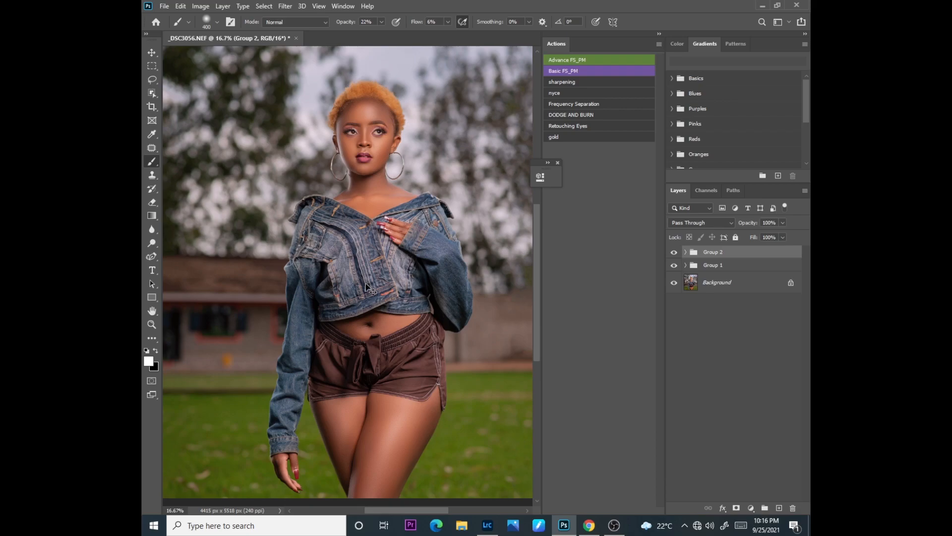
Step: Expand Group 2, select the DODGE layer mask and make the DODGE AND BURN layer visible again
{"action": "key", "text": "ctrl+minus"}
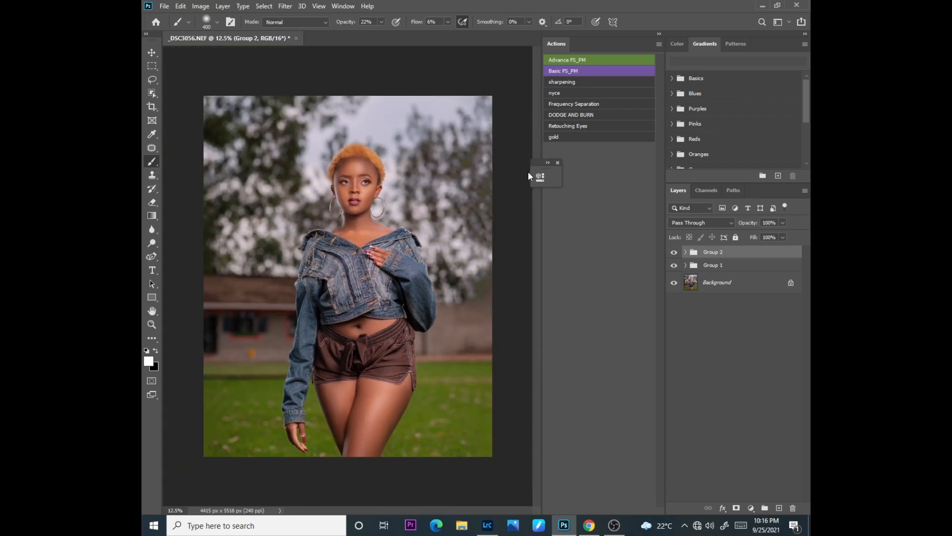
{"action": "left_click", "coordinate": [686, 252]}
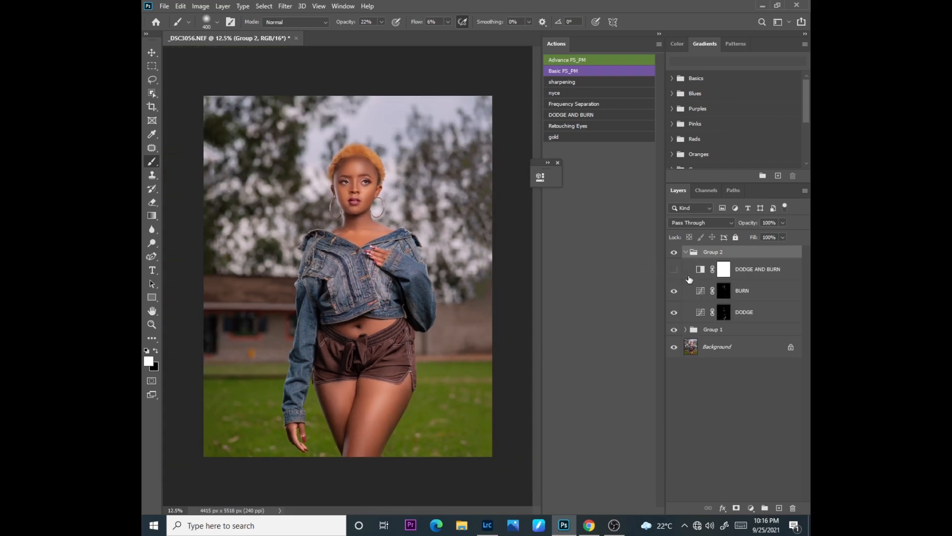
{"action": "left_click", "coordinate": [725, 316]}
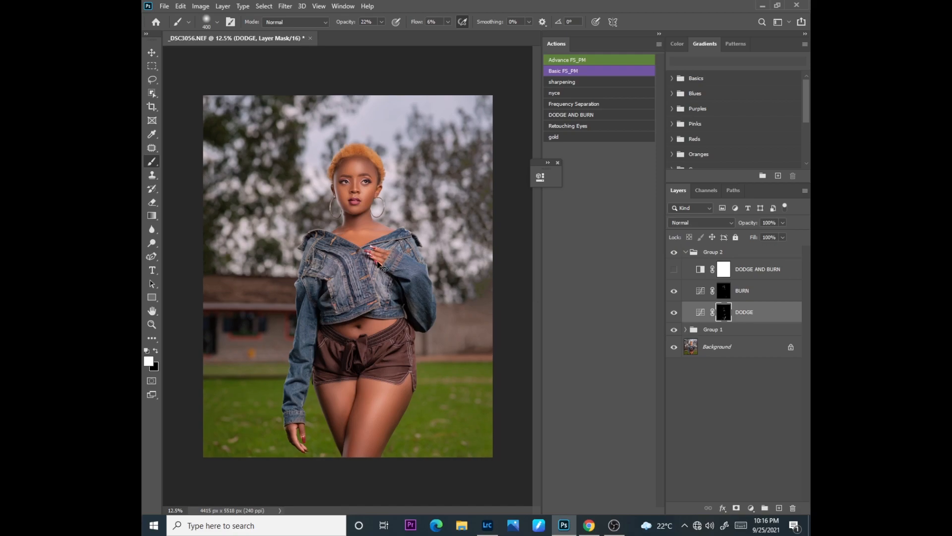
{"action": "key", "text": "ctrl+plus"}
{"action": "key", "text": "ctrl+plus"}
{"action": "key", "text": "ctrl+plus"}
{"action": "scroll", "coordinate": [536, 231], "scroll_direction": "up", "scroll_amount": 3}
{"action": "left_click", "coordinate": [674, 269]}
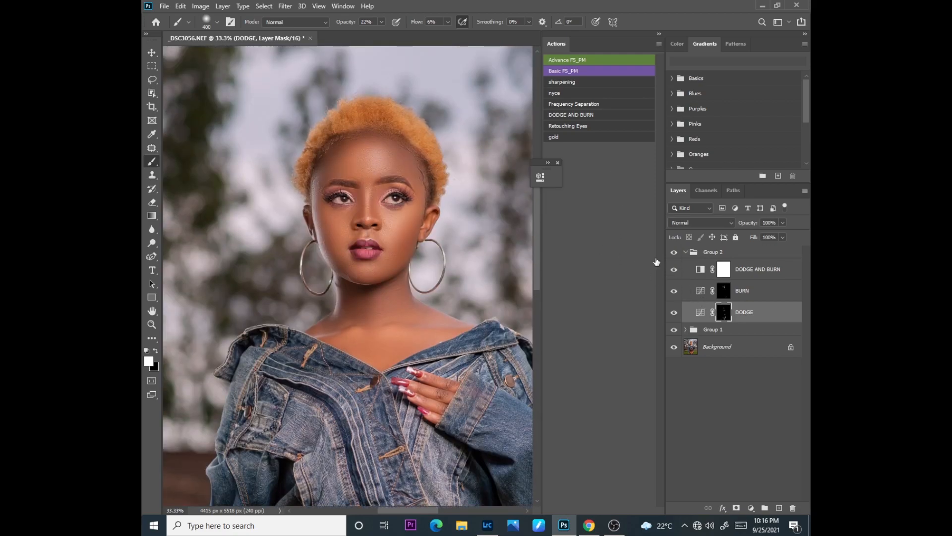
Step: Reduce the brush to 150 px with black as the painting colour, and hide the DODGE AND BURN layer
{"action": "key", "text": "bracketleft"}
{"action": "key", "text": "bracketleft"}
{"action": "key", "text": "bracketleft"}
{"action": "key", "text": "bracketleft"}
{"action": "key", "text": "bracketleft"}
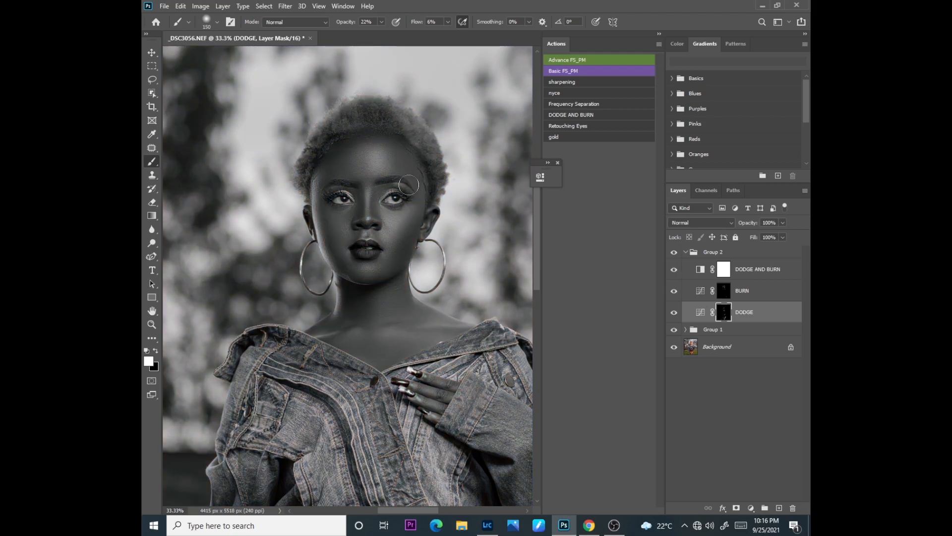
{"action": "key", "text": "x"}
{"action": "left_click", "coordinate": [673, 268]}
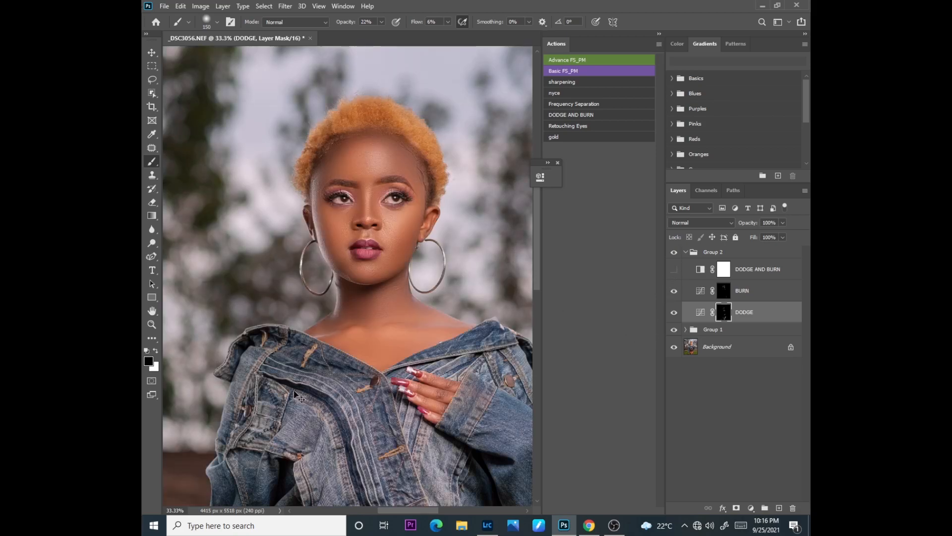
{"action": "key", "text": "ctrl+minus"}
{"action": "key", "text": "ctrl+minus"}
{"action": "key", "text": "ctrl+minus"}
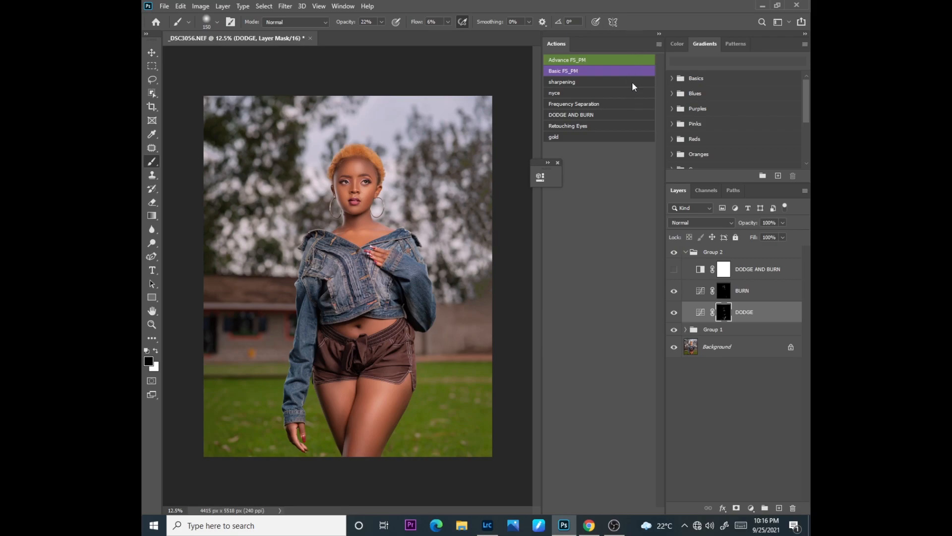
Step: Open the BEAUTY RETOUCH v3 extension and dock it beside the Actions panel
{"action": "left_click", "coordinate": [343, 6]}
{"action": "mouse_move", "coordinate": [367, 53]}
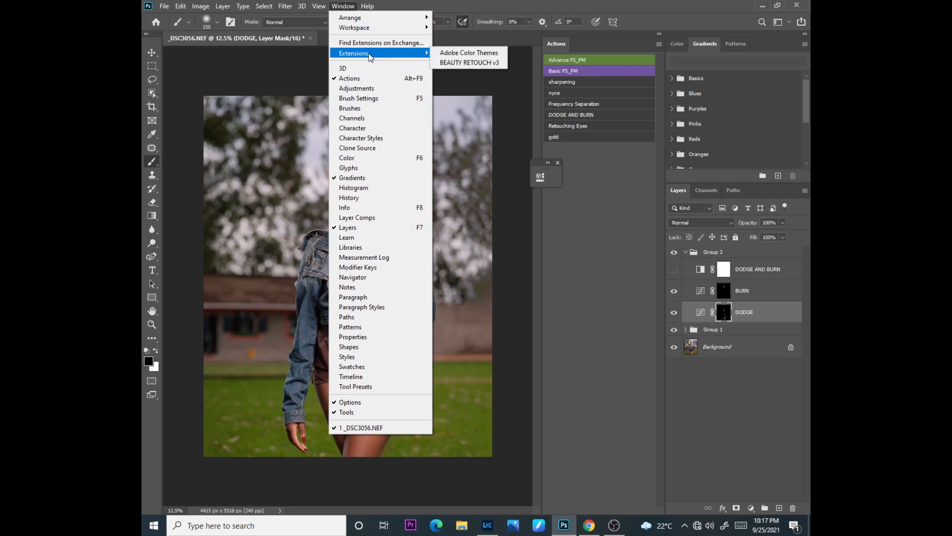
{"action": "left_click", "coordinate": [469, 62]}
{"action": "mouse_move", "coordinate": [534, 67]}
{"action": "left_mouse_down"}
{"action": "mouse_move", "coordinate": [526, 49]}
{"action": "mouse_move", "coordinate": [519, 64]}
{"action": "mouse_move", "coordinate": [516, 46]}
{"action": "mouse_move", "coordinate": [536, 46]}
{"action": "left_mouse_up"}
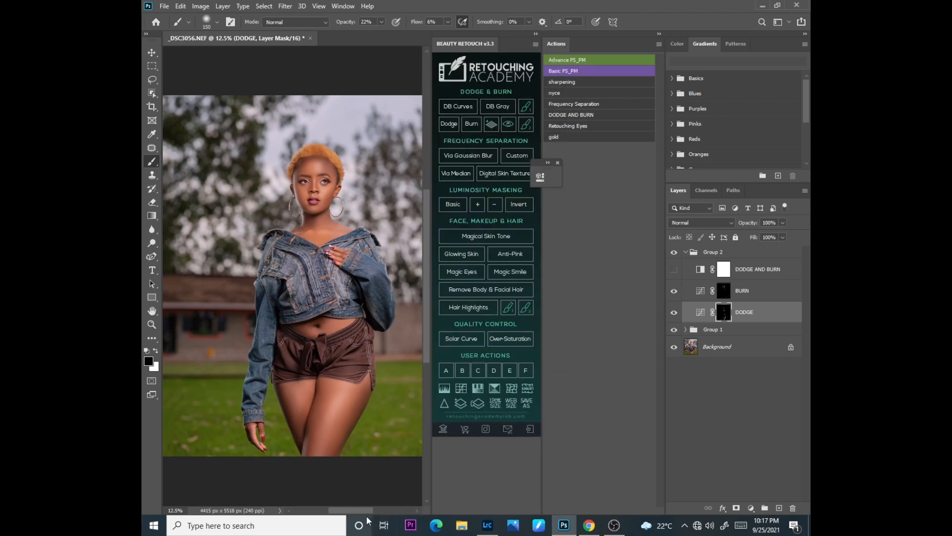
Step: Collapse Group 2 and run the Glowing Skin action above it
{"action": "scroll", "coordinate": [350, 506], "scroll_direction": "left", "scroll_amount": 3}
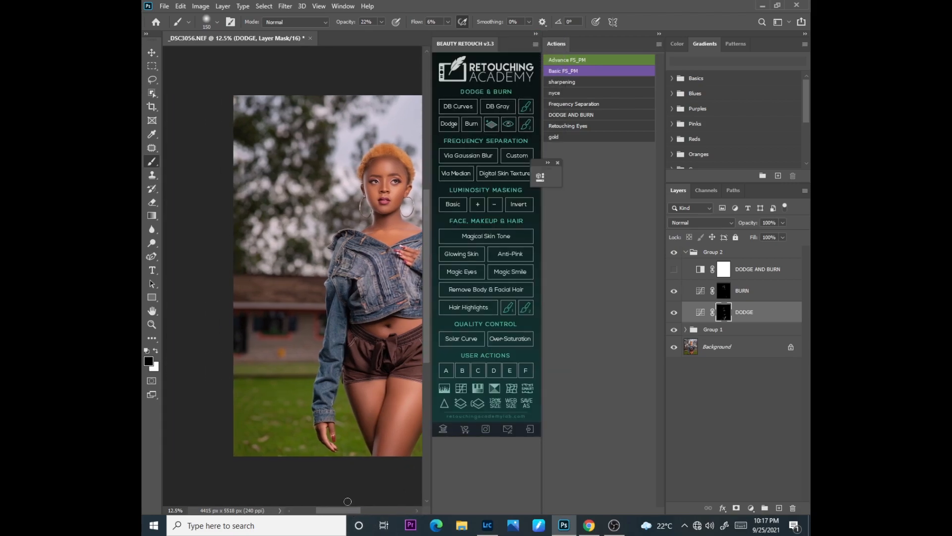
{"action": "scroll", "coordinate": [347, 501], "scroll_direction": "up", "scroll_amount": 1}
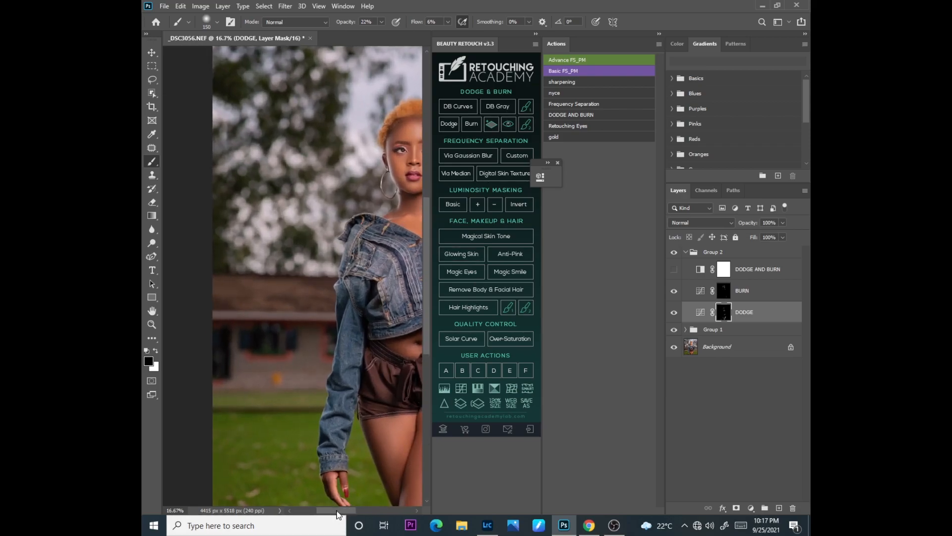
{"action": "left_click_drag", "start_coordinate": [337, 511], "coordinate": [354, 508]}
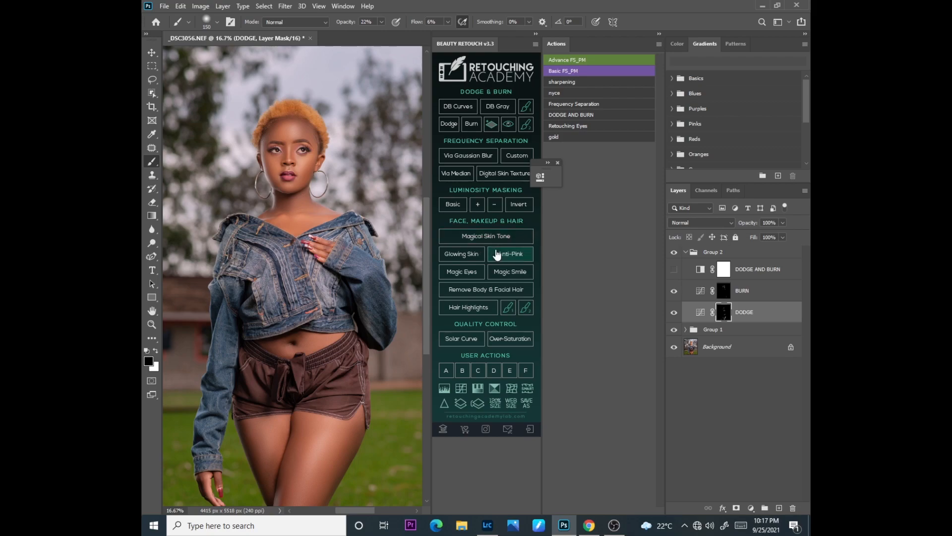
{"action": "left_click", "coordinate": [686, 253]}
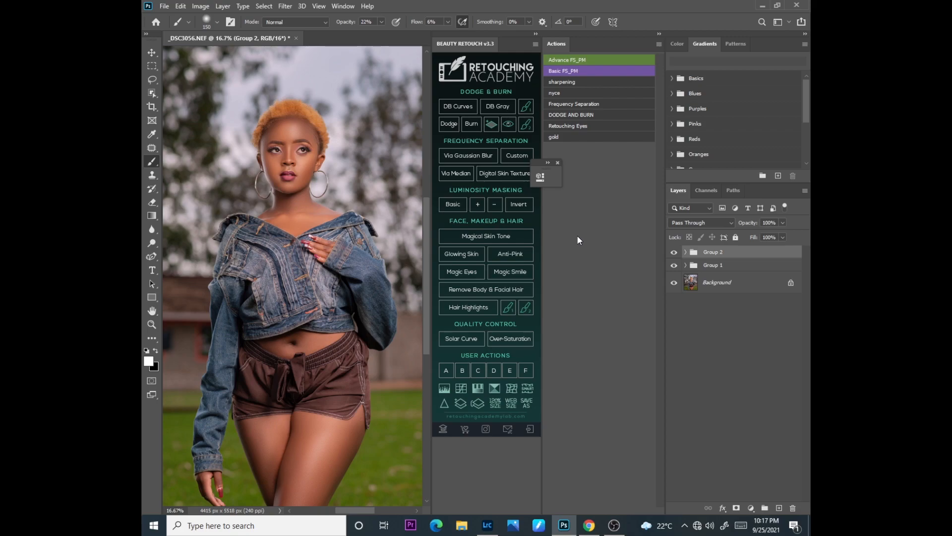
{"action": "left_click", "coordinate": [458, 255]}
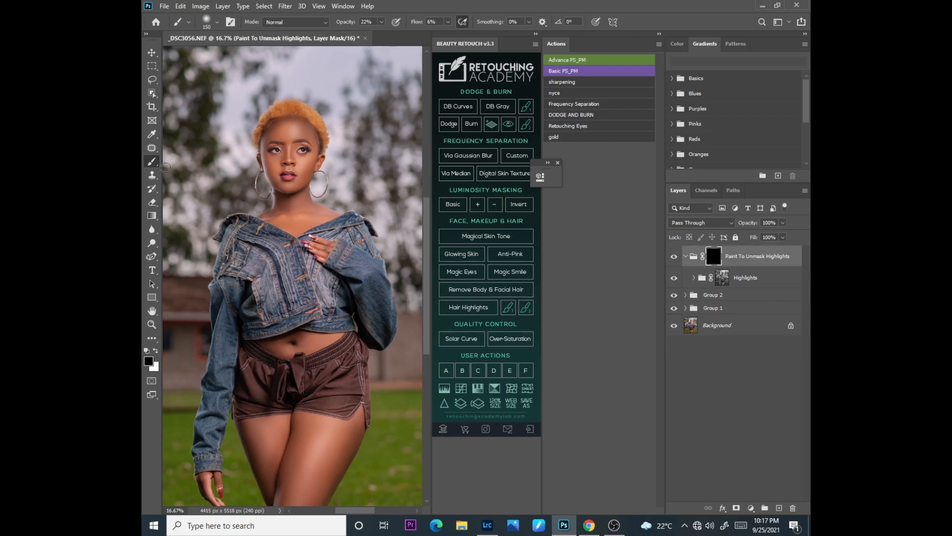
Step: Paint white over the face on the Paint To Unmask Highlights mask with a 200 px brush at 100% opacity and 68% flow
{"action": "right_click", "coordinate": [154, 161]}
{"action": "left_click", "coordinate": [192, 159]}
{"action": "left_click", "coordinate": [382, 21]}
{"action": "left_click_drag", "start_coordinate": [387, 38], "coordinate": [479, 34]}
{"action": "left_click", "coordinate": [448, 21]}
{"action": "key", "text": "x"}
{"action": "key", "text": "bracketright"}
{"action": "key", "text": "ctrl+plus"}
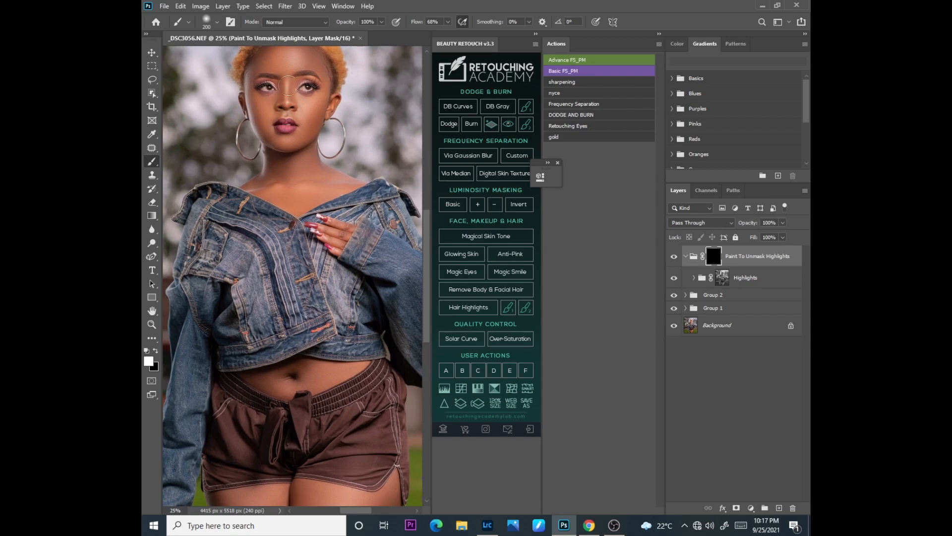
{"action": "left_click_drag", "start_coordinate": [297, 118], "coordinate": [303, 112]}
{"action": "left_click_drag", "start_coordinate": [266, 126], "coordinate": [273, 134]}
{"action": "left_click_drag", "start_coordinate": [427, 251], "coordinate": [428, 219]}
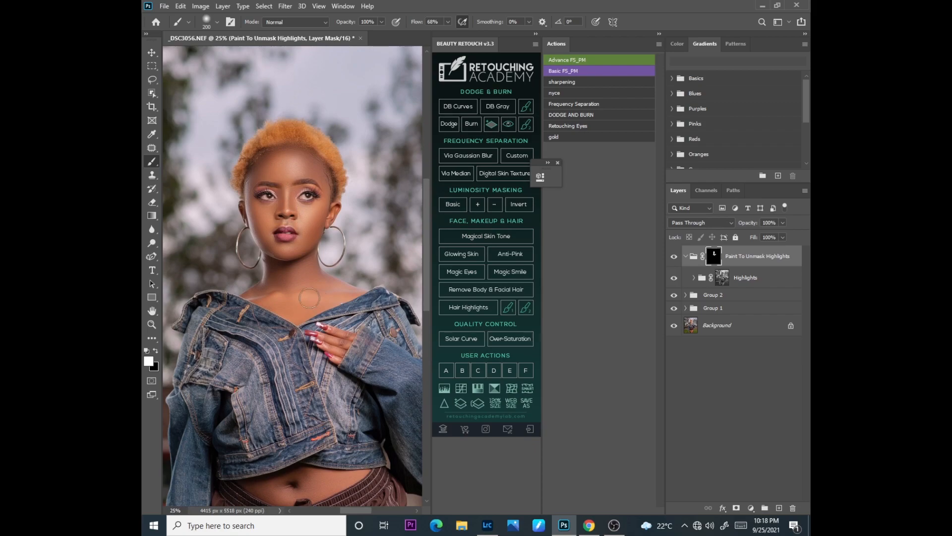
Step: Enlarge the brush to 900 px and reveal the highlights over the legs and torso on the Paint To Unmask Highlights mask
{"action": "left_click_drag", "start_coordinate": [427, 275], "coordinate": [427, 370]}
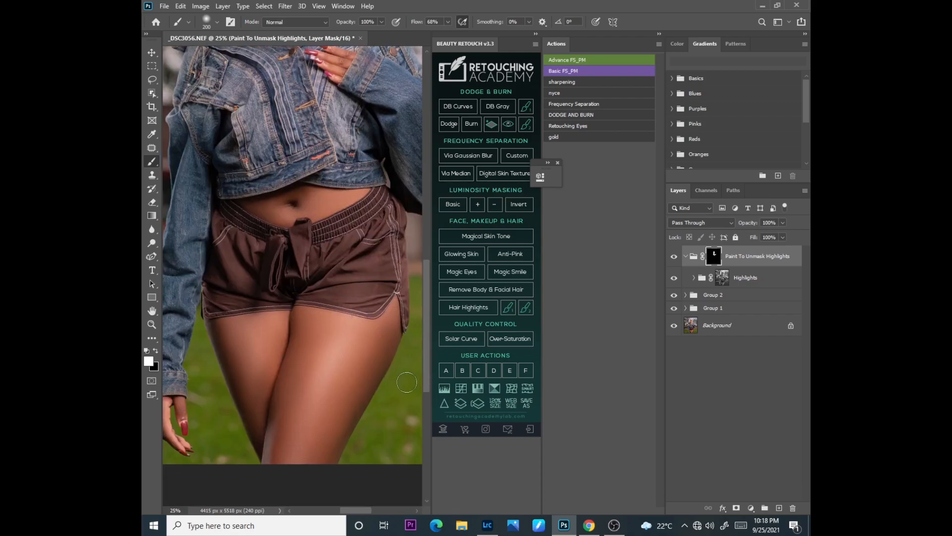
{"action": "key", "text": "bracketright"}
{"action": "key", "text": "bracketright"}
{"action": "key", "text": "bracketright"}
{"action": "key", "text": "bracketright"}
{"action": "key", "text": "bracketright"}
{"action": "key", "text": "bracketright"}
{"action": "key", "text": "bracketright"}
{"action": "key", "text": "bracketright"}
{"action": "mouse_move", "coordinate": [266, 365]}
{"action": "left_mouse_down"}
{"action": "mouse_move", "coordinate": [200, 475]}
{"action": "mouse_move", "coordinate": [213, 438]}
{"action": "mouse_move", "coordinate": [327, 439]}
{"action": "mouse_move", "coordinate": [356, 266]}
{"action": "left_mouse_up"}
{"action": "left_click_drag", "start_coordinate": [430, 308], "coordinate": [428, 241]}
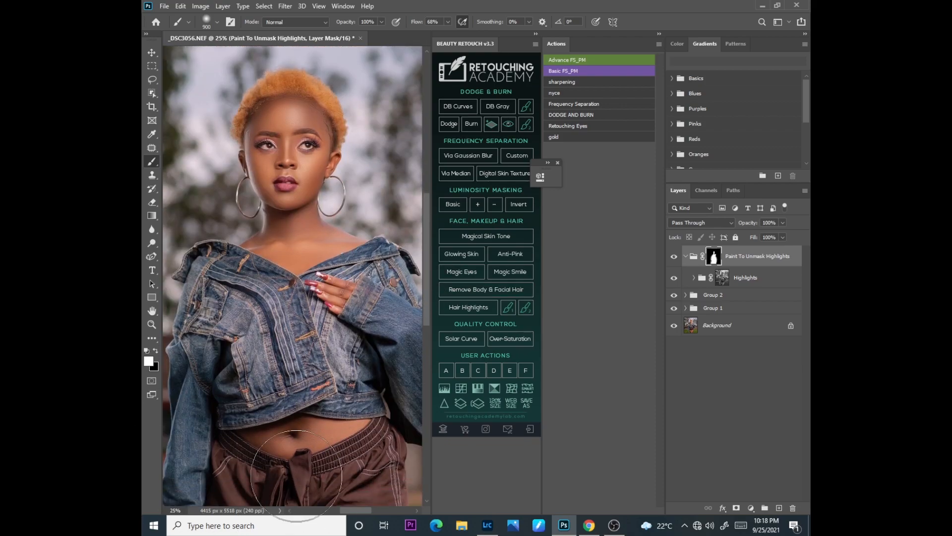
Step: Lower the Paint To Unmask Highlights group's opacity to 24%
{"action": "key", "text": "ctrl+minus"}
{"action": "key", "text": "ctrl+minus"}
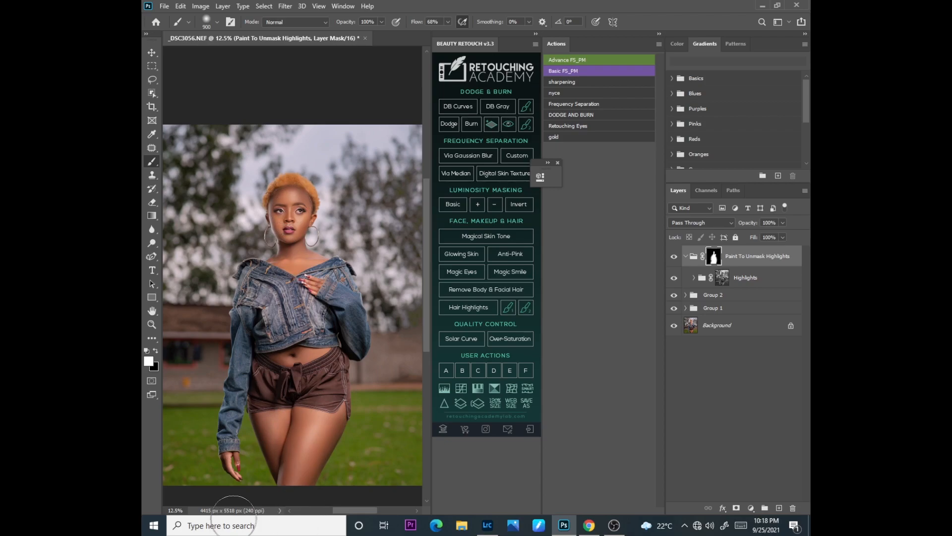
{"action": "left_click", "coordinate": [782, 224]}
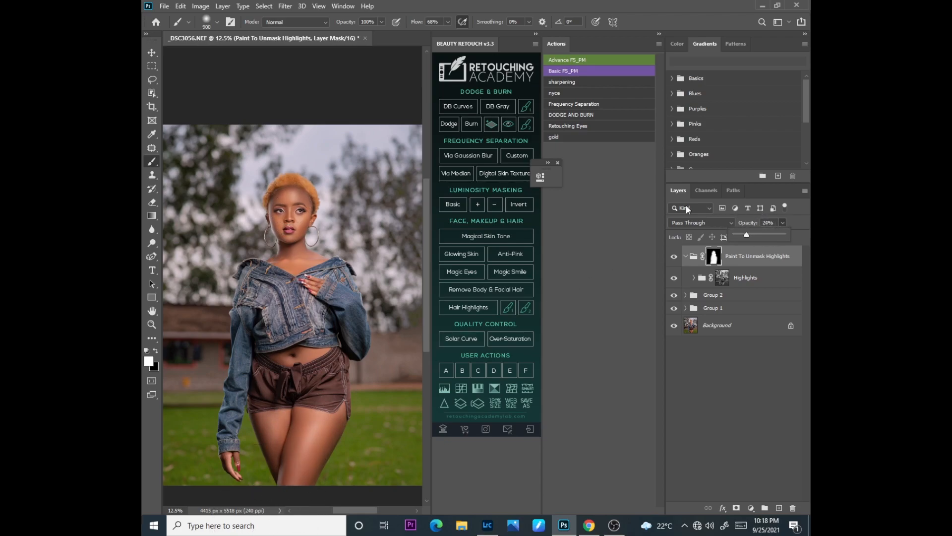
Step: Run the Magical Skin Tone action and collapse the BEAUTY RETOUCH panel
{"action": "left_click", "coordinate": [485, 237]}
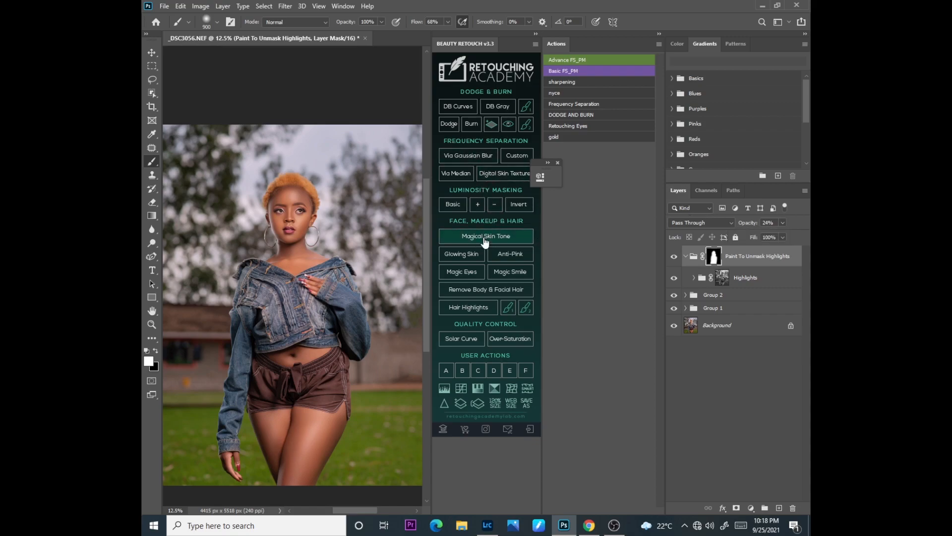
{"action": "left_click", "coordinate": [484, 239]}
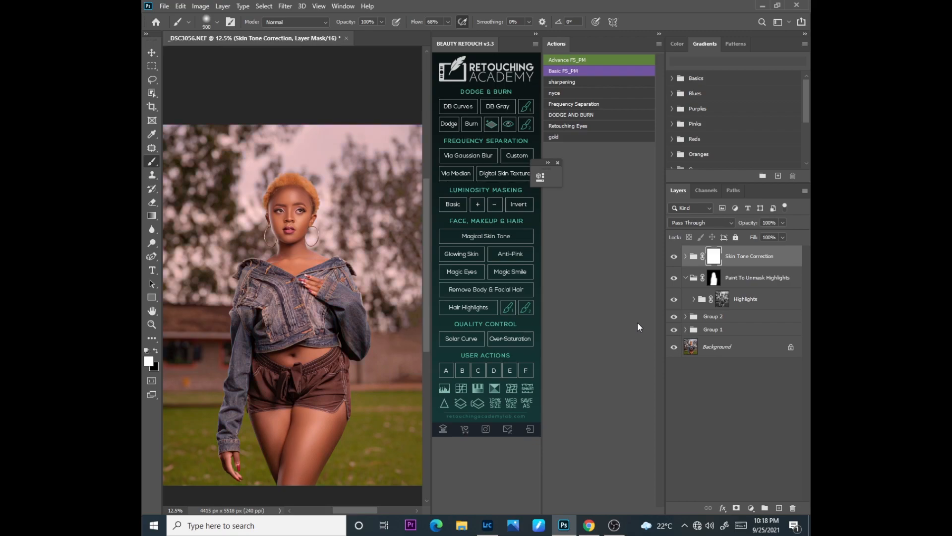
{"action": "left_click", "coordinate": [536, 34]}
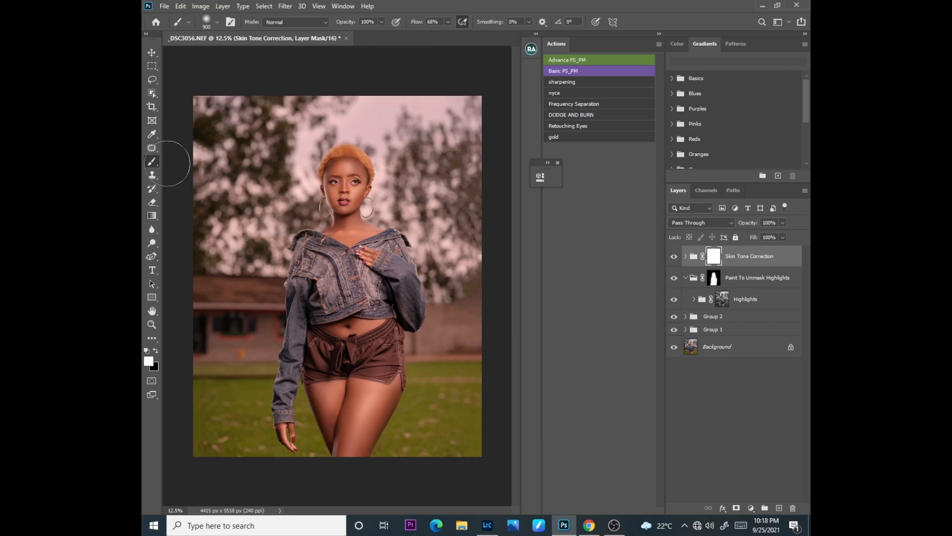
Step: Set the brush flow to 100% and make black the painting colour for the Skin Tone Correction mask
{"action": "right_click", "coordinate": [151, 161]}
{"action": "left_click", "coordinate": [189, 162]}
{"action": "left_click", "coordinate": [449, 22]}
{"action": "left_click_drag", "start_coordinate": [446, 34], "coordinate": [496, 41]}
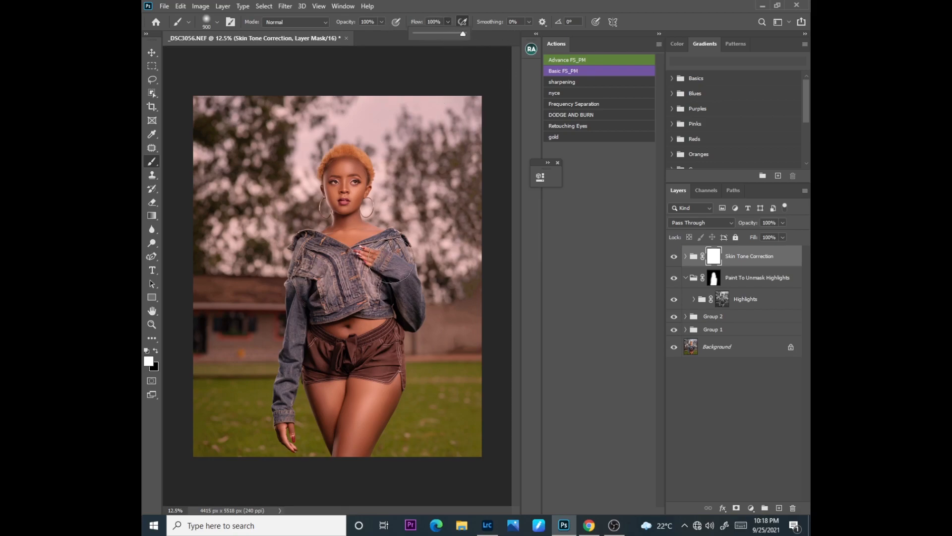
{"action": "key", "text": "x"}
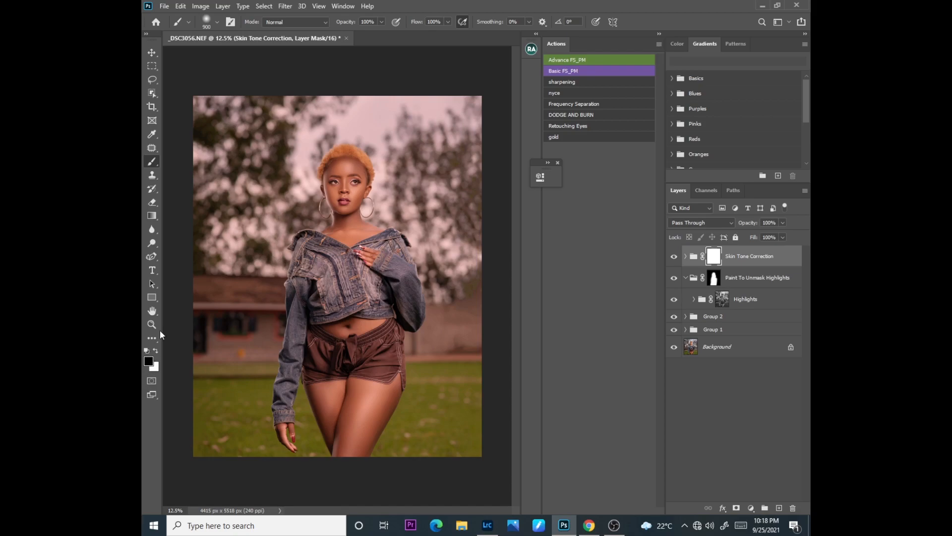
Step: Enlarge the brush to 1400 px and paint the background around the woman black on the Skin Tone Correction mask
{"action": "right_click", "coordinate": [152, 159]}
{"action": "left_click", "coordinate": [193, 162]}
{"action": "key", "text": "bracketright"}
{"action": "key", "text": "bracketright"}
{"action": "key", "text": "bracketright"}
{"action": "key", "text": "bracketright"}
{"action": "key", "text": "bracketright"}
{"action": "key", "text": "x"}
{"action": "key", "text": "x"}
{"action": "mouse_move", "coordinate": [454, 144]}
{"action": "left_mouse_down"}
{"action": "mouse_move", "coordinate": [446, 225]}
{"action": "mouse_move", "coordinate": [458, 173]}
{"action": "mouse_move", "coordinate": [455, 115]}
{"action": "mouse_move", "coordinate": [441, 100]}
{"action": "mouse_move", "coordinate": [414, 140]}
{"action": "mouse_move", "coordinate": [463, 191]}
{"action": "mouse_move", "coordinate": [476, 248]}
{"action": "mouse_move", "coordinate": [497, 267]}
{"action": "mouse_move", "coordinate": [473, 316]}
{"action": "mouse_move", "coordinate": [454, 316]}
{"action": "mouse_move", "coordinate": [455, 290]}
{"action": "mouse_move", "coordinate": [458, 324]}
{"action": "mouse_move", "coordinate": [441, 350]}
{"action": "mouse_move", "coordinate": [437, 318]}
{"action": "mouse_move", "coordinate": [463, 299]}
{"action": "mouse_move", "coordinate": [481, 337]}
{"action": "mouse_move", "coordinate": [468, 420]}
{"action": "mouse_move", "coordinate": [451, 455]}
{"action": "mouse_move", "coordinate": [457, 411]}
{"action": "mouse_move", "coordinate": [444, 379]}
{"action": "mouse_move", "coordinate": [405, 473]}
{"action": "mouse_move", "coordinate": [453, 457]}
{"action": "mouse_move", "coordinate": [427, 398]}
{"action": "mouse_move", "coordinate": [430, 350]}
{"action": "mouse_move", "coordinate": [448, 384]}
{"action": "mouse_move", "coordinate": [480, 296]}
{"action": "mouse_move", "coordinate": [451, 220]}
{"action": "mouse_move", "coordinate": [418, 194]}
{"action": "mouse_move", "coordinate": [475, 136]}
{"action": "mouse_move", "coordinate": [459, 221]}
{"action": "mouse_move", "coordinate": [460, 124]}
{"action": "mouse_move", "coordinate": [390, 102]}
{"action": "mouse_move", "coordinate": [318, 111]}
{"action": "mouse_move", "coordinate": [303, 96]}
{"action": "mouse_move", "coordinate": [252, 147]}
{"action": "mouse_move", "coordinate": [249, 190]}
{"action": "mouse_move", "coordinate": [270, 186]}
{"action": "mouse_move", "coordinate": [270, 210]}
{"action": "mouse_move", "coordinate": [235, 286]}
{"action": "mouse_move", "coordinate": [226, 122]}
{"action": "mouse_move", "coordinate": [328, 58]}
{"action": "mouse_move", "coordinate": [245, 110]}
{"action": "mouse_move", "coordinate": [207, 215]}
{"action": "mouse_move", "coordinate": [245, 244]}
{"action": "mouse_move", "coordinate": [211, 378]}
{"action": "mouse_move", "coordinate": [238, 321]}
{"action": "mouse_move", "coordinate": [295, 87]}
{"action": "mouse_move", "coordinate": [368, 84]}
{"action": "mouse_move", "coordinate": [511, 130]}
{"action": "left_mouse_up"}
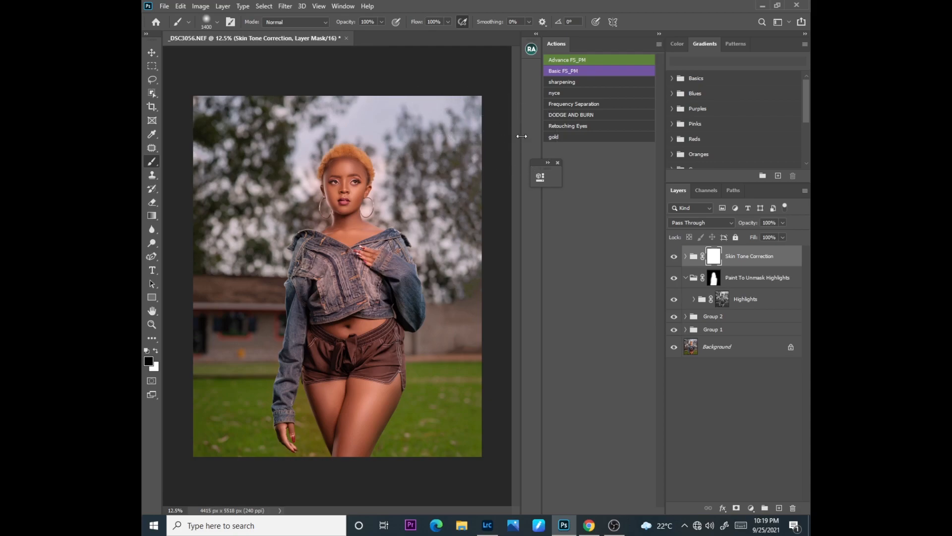
Step: Shrink the brush to 250 px and paint the skin tone correction off the denim jacket on its mask
{"action": "key", "text": "ctrl+plus"}
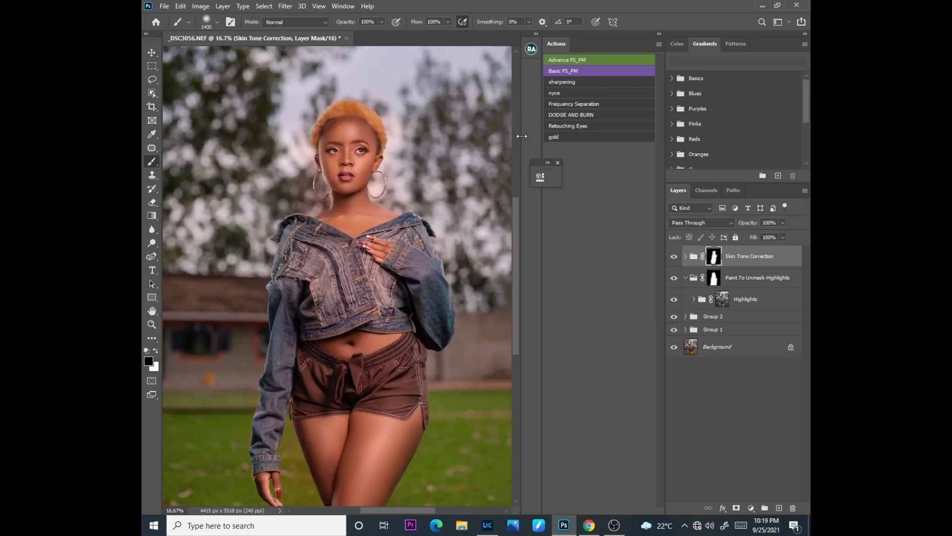
{"action": "key", "text": "ctrl+plus"}
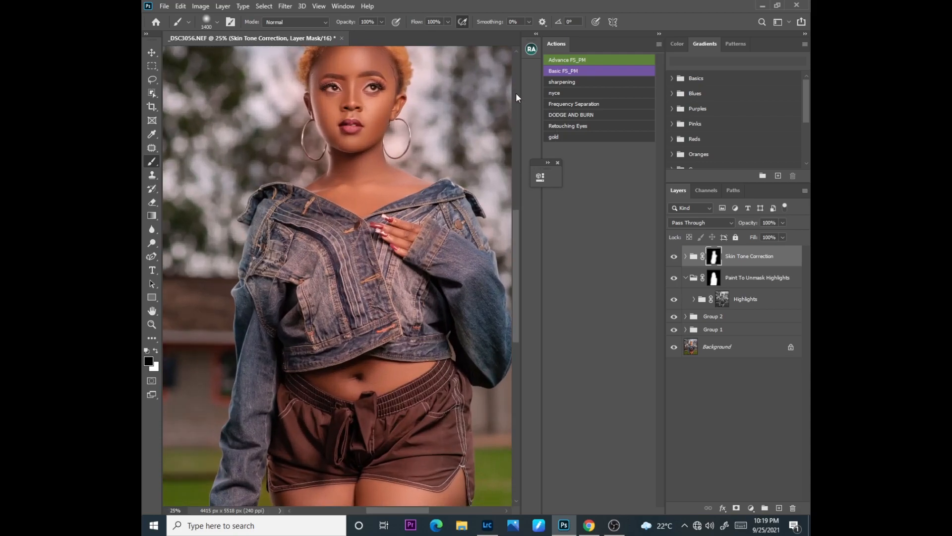
{"action": "left_click_drag", "start_coordinate": [516, 246], "coordinate": [516, 219]}
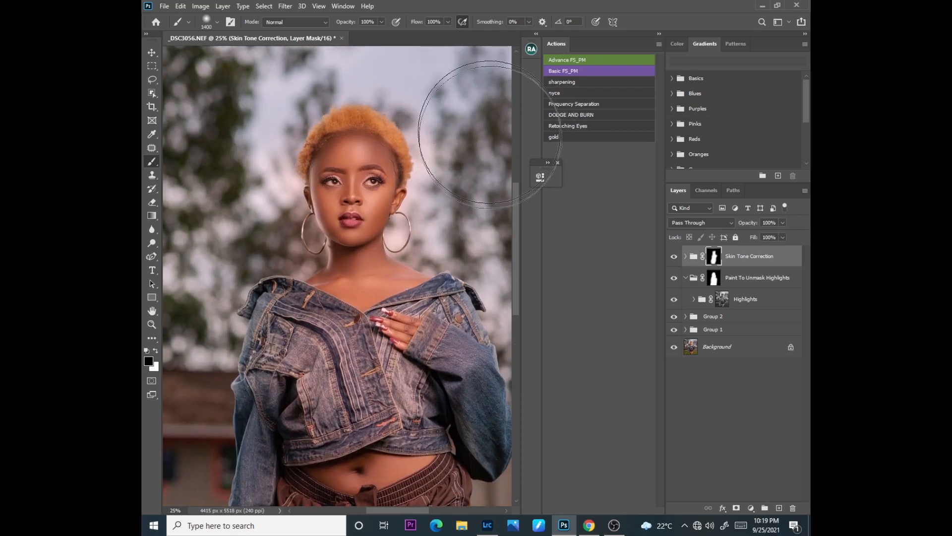
{"action": "key", "text": "["}
{"action": "key", "text": "["}
{"action": "key", "text": "["}
{"action": "key", "text": "["}
{"action": "key", "text": "["}
{"action": "key", "text": "["}
{"action": "key", "text": "["}
{"action": "key", "text": "["}
{"action": "key", "text": "["}
{"action": "key", "text": "["}
{"action": "key", "text": "["}
{"action": "key", "text": "["}
{"action": "key", "text": "["}
{"action": "key", "text": "["}
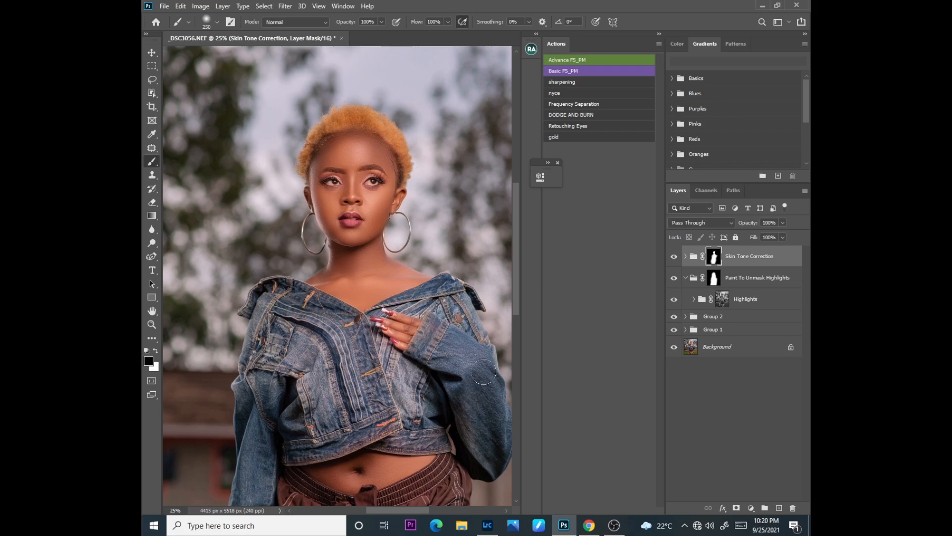
{"action": "left_click_drag", "start_coordinate": [426, 347], "coordinate": [430, 410]}
{"action": "key", "text": "ctrl+minus"}
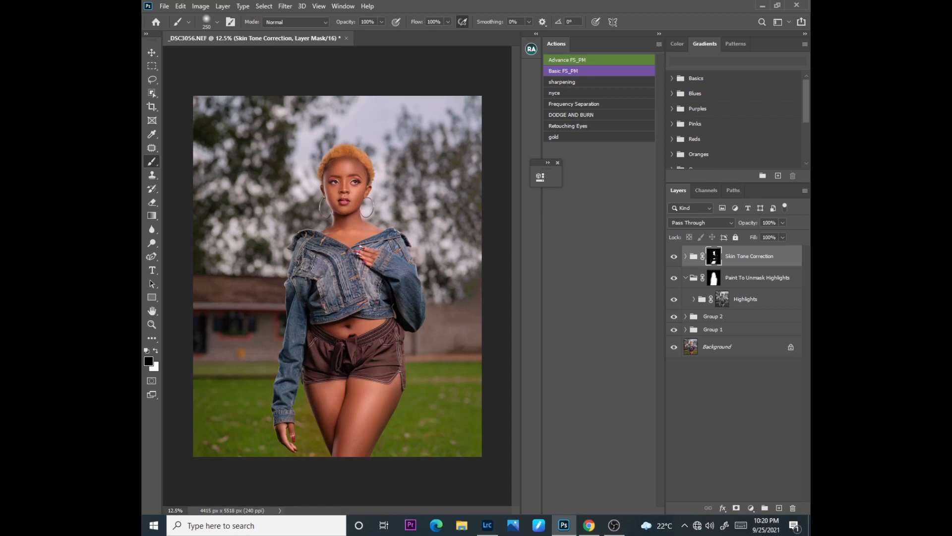
Step: Shrink the brush to 50 px and paint the skin tone correction off the eyes
{"action": "scroll", "coordinate": [338, 291], "scroll_direction": "up", "scroll_amount": 2, "text": "alt"}
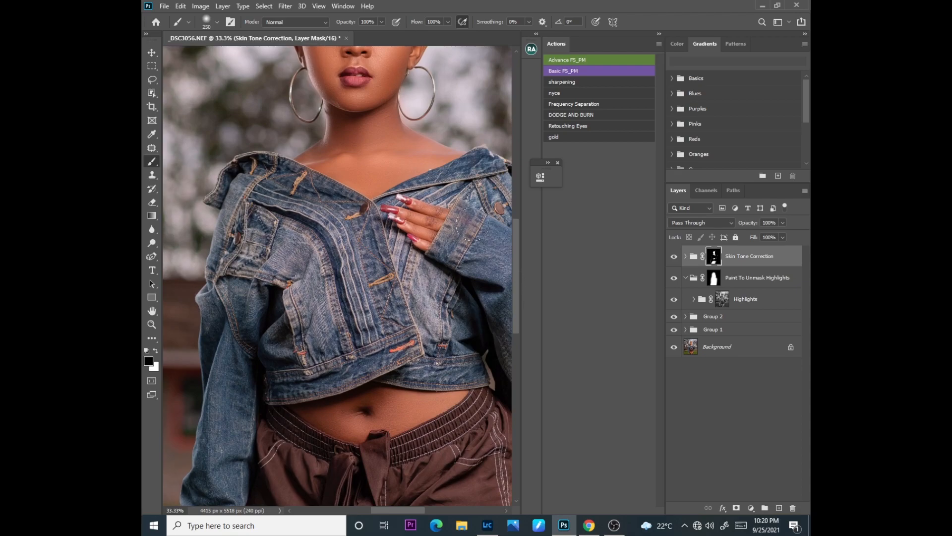
{"action": "left_click_drag", "start_coordinate": [516, 255], "coordinate": [519, 209]}
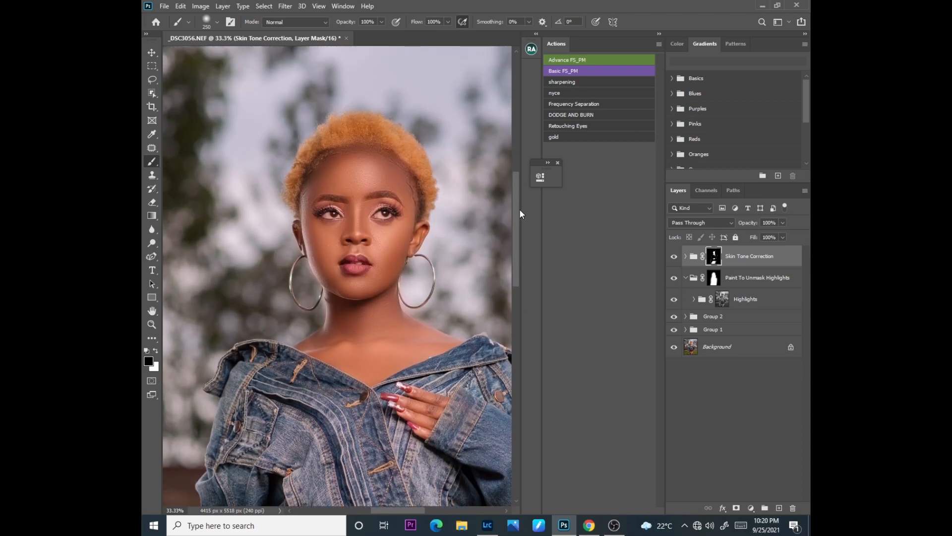
{"action": "key", "text": "bracketleft"}
{"action": "key", "text": "bracketleft"}
{"action": "key", "text": "bracketleft"}
{"action": "key", "text": "bracketleft"}
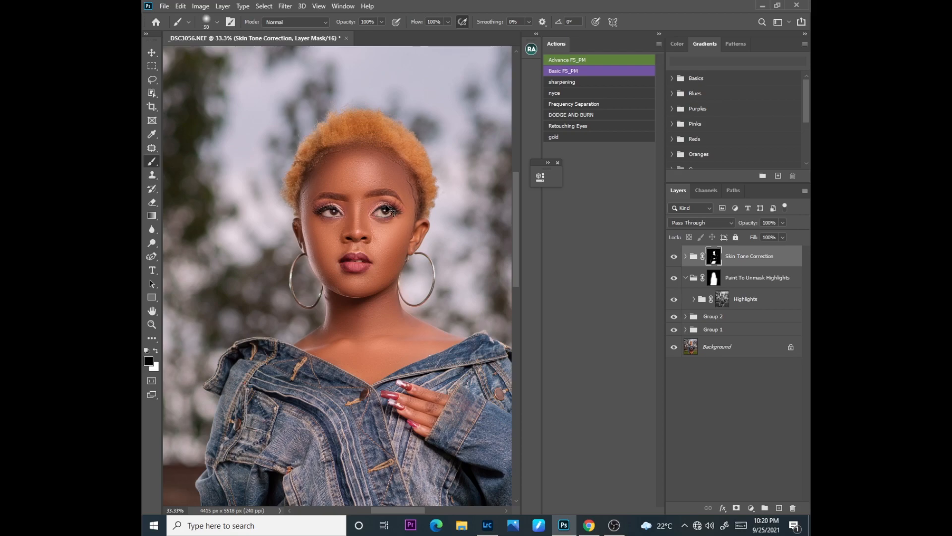
Step: Compare the portrait with and without the Skin Tone Correction group, and leave the Paint To Unmask Highlights group hidden
{"action": "key", "text": "ctrl+minus"}
{"action": "key", "text": "ctrl+minus"}
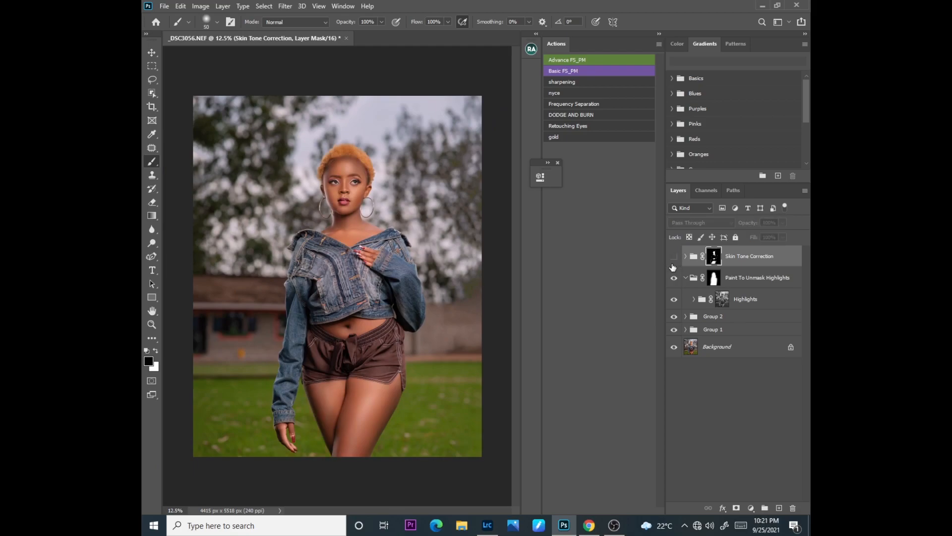
{"action": "left_click", "coordinate": [674, 257]}
{"action": "left_click", "coordinate": [674, 267]}
{"action": "left_click", "coordinate": [674, 267]}
{"action": "left_click", "coordinate": [675, 267]}
{"action": "left_click", "coordinate": [674, 266]}
{"action": "left_click", "coordinate": [675, 267]}
{"action": "left_click", "coordinate": [674, 273]}
{"action": "left_click", "coordinate": [674, 257]}
{"action": "left_click", "coordinate": [674, 258]}
Step: Enlarge the brush to 400 px and paint the skin tone correction off the grass around the hand and legs
{"action": "key", "text": "ctrl+plus"}
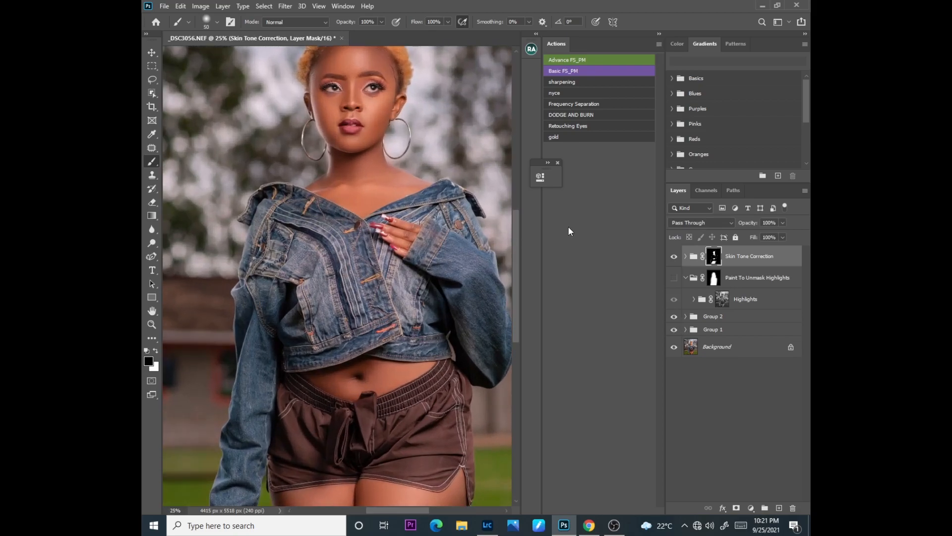
{"action": "left_click_drag", "start_coordinate": [515, 304], "coordinate": [518, 363]}
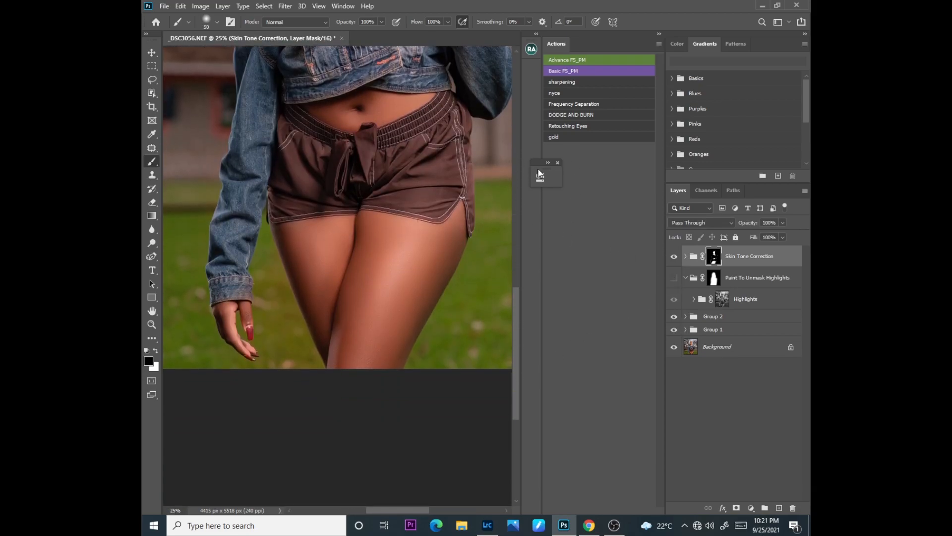
{"action": "left_click_drag", "start_coordinate": [518, 301], "coordinate": [515, 258]}
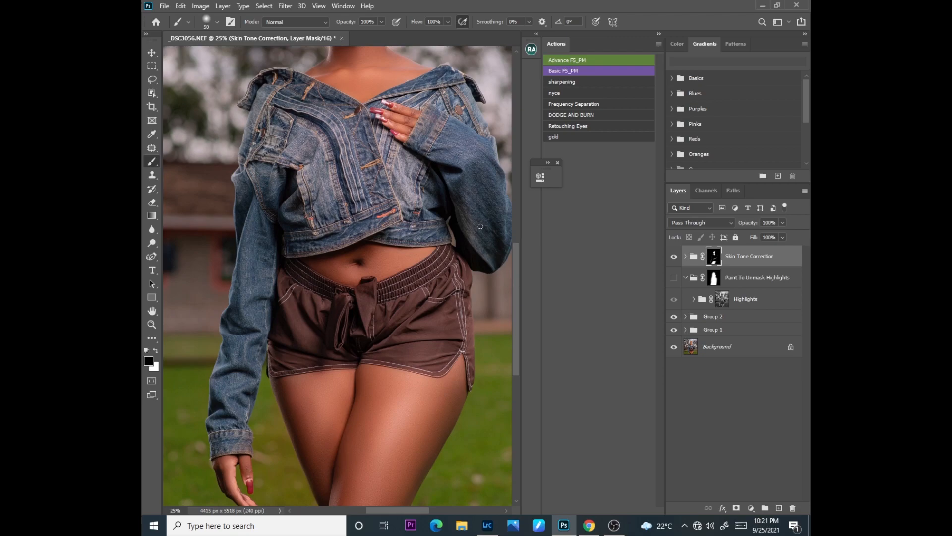
{"action": "key", "text": "bracketright"}
{"action": "key", "text": "bracketright"}
{"action": "key", "text": "bracketright"}
{"action": "key", "text": "bracketright"}
{"action": "key", "text": "bracketright"}
{"action": "key", "text": "bracketright"}
{"action": "key", "text": "bracketright"}
{"action": "key", "text": "bracketright"}
{"action": "key", "text": "bracketright"}
{"action": "key", "text": "bracketright"}
{"action": "key", "text": "bracketright"}
{"action": "key", "text": "bracketright"}
{"action": "scroll", "coordinate": [281, 465], "scroll_direction": "down", "scroll_amount": 2}
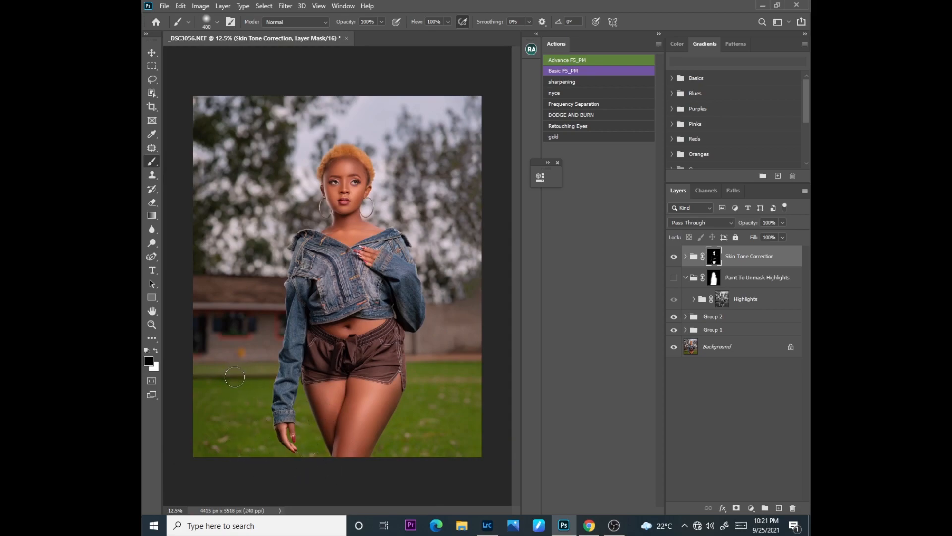
Step: Enlarge the brush to 1300 px
{"action": "key", "text": "bracketright"}
{"action": "key", "text": "bracketright"}
{"action": "key", "text": "bracketright"}
{"action": "key", "text": "bracketright"}
{"action": "key", "text": "bracketright"}
{"action": "key", "text": "bracketright"}
{"action": "key", "text": "bracketright"}
{"action": "key", "text": "bracketright"}
{"action": "key", "text": "bracketright"}
Step: Group Skin Tone Correction, Paint To Unmask Highlights, Highlights, Group 2 and Group 1 into a single group above the Background
{"action": "left_click", "coordinate": [739, 296], "text": "ctrl"}
{"action": "left_click", "coordinate": [734, 284], "text": "ctrl"}
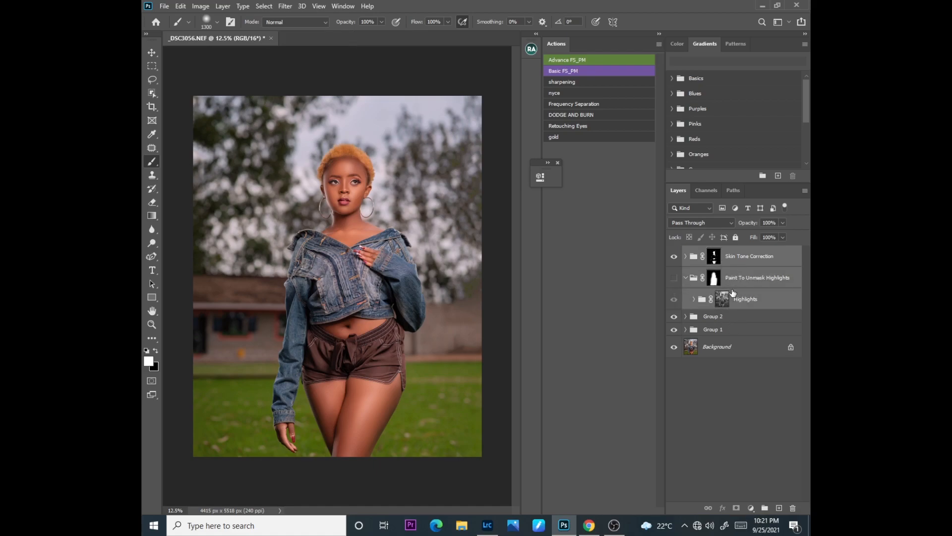
{"action": "left_click", "coordinate": [726, 319], "text": "ctrl"}
{"action": "left_click", "coordinate": [725, 332], "text": "ctrl"}
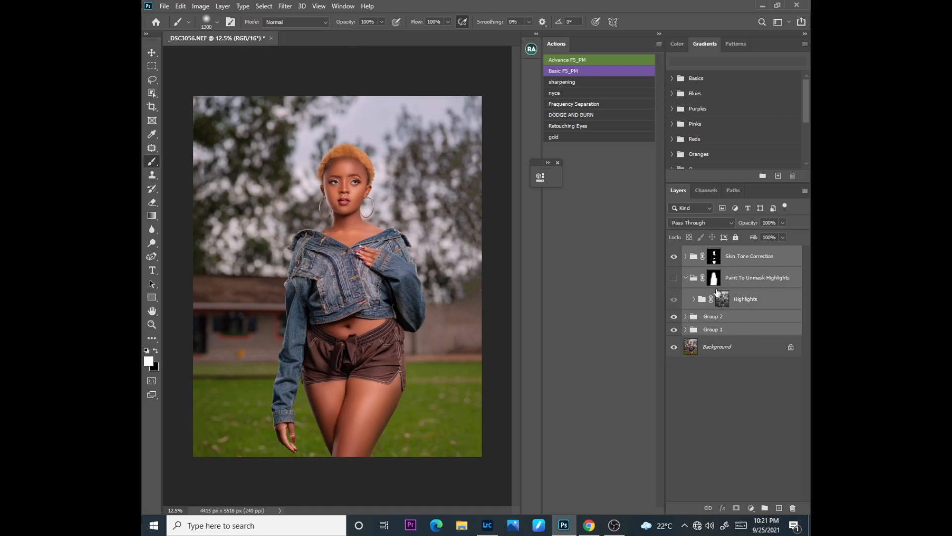
{"action": "key", "text": "ctrl+g"}
Step: Compare the portrait with and without the combined retouching group, and leave the group hidden
{"action": "left_click", "coordinate": [673, 254]}
{"action": "left_click", "coordinate": [675, 258]}
{"action": "left_click", "coordinate": [676, 259]}
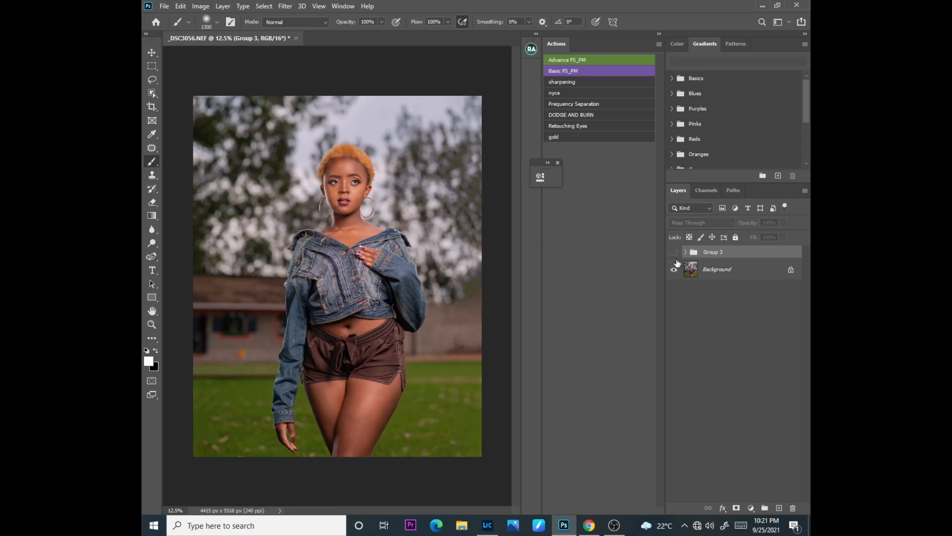
{"action": "left_click", "coordinate": [677, 261]}
{"action": "left_click", "coordinate": [675, 265]}
{"action": "left_click", "coordinate": [673, 252]}
{"action": "left_click", "coordinate": [675, 270]}
{"action": "left_click", "coordinate": [674, 252]}
{"action": "left_click", "coordinate": [674, 253]}
Step: Switch to Lightroom Classic to view the photo in Develop, return to Photoshop, and show the combined retouching group
{"action": "left_click", "coordinate": [488, 526]}
{"action": "left_click", "coordinate": [751, 452]}
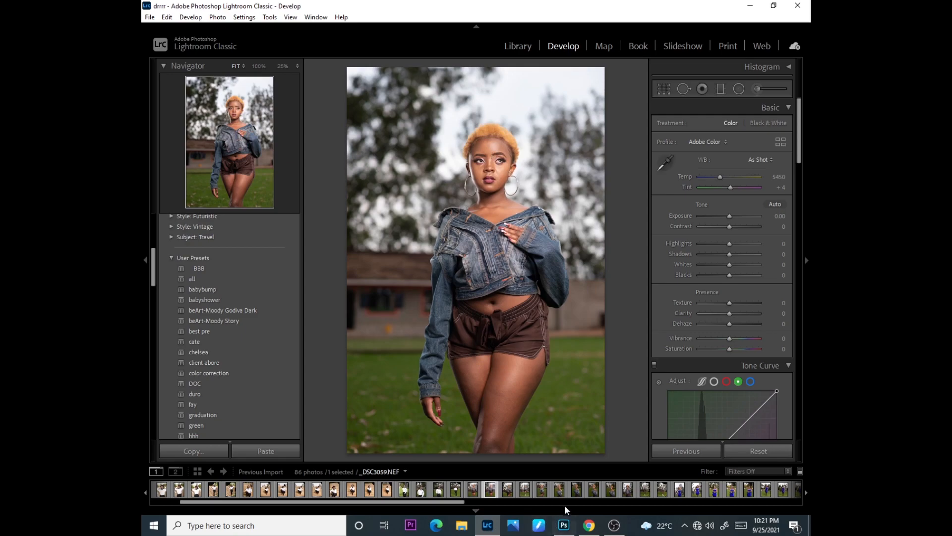
{"action": "left_click", "coordinate": [564, 525]}
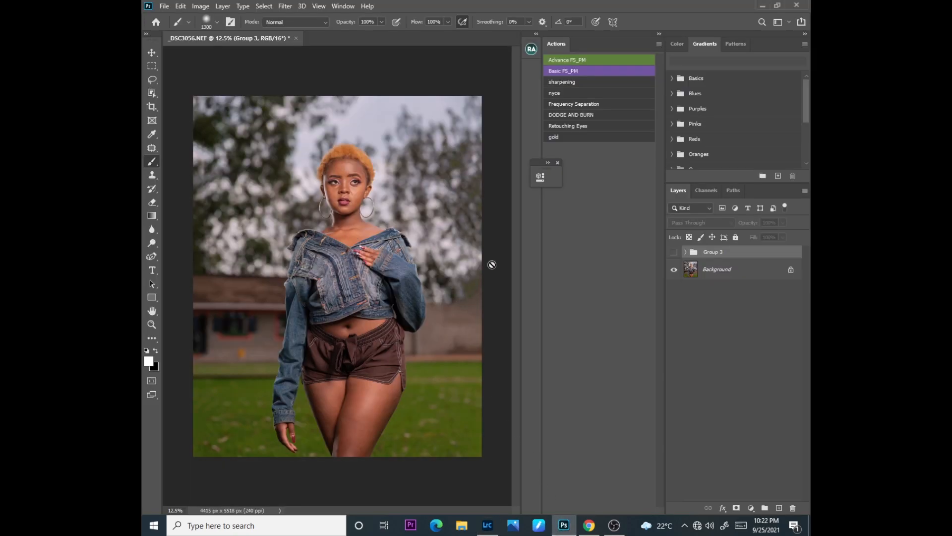
{"action": "left_click", "coordinate": [673, 252]}
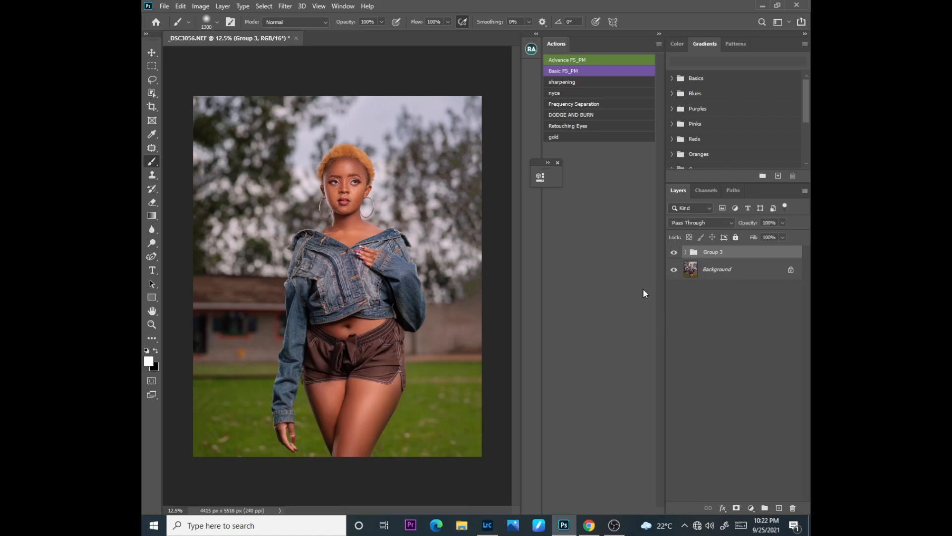
Step: Examine the retouched skin on the face, neck, chest and hand up close, along with the denim jacket
{"action": "key", "text": "ctrl+plus"}
{"action": "key", "text": "ctrl+plus"}
{"action": "key", "text": "ctrl+plus"}
{"action": "key", "text": "ctrl+plus"}
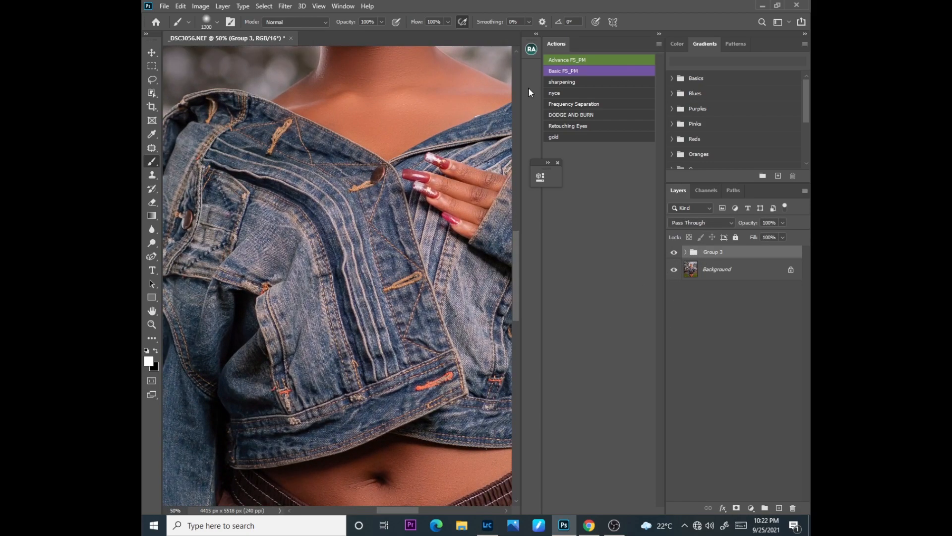
{"action": "mouse_move", "coordinate": [522, 267]}
{"action": "left_mouse_down"}
{"action": "mouse_move", "coordinate": [525, 195]}
{"action": "mouse_move", "coordinate": [526, 277]}
{"action": "mouse_move", "coordinate": [522, 237]}
{"action": "mouse_move", "coordinate": [522, 270]}
{"action": "mouse_move", "coordinate": [513, 255]}
{"action": "left_mouse_up"}
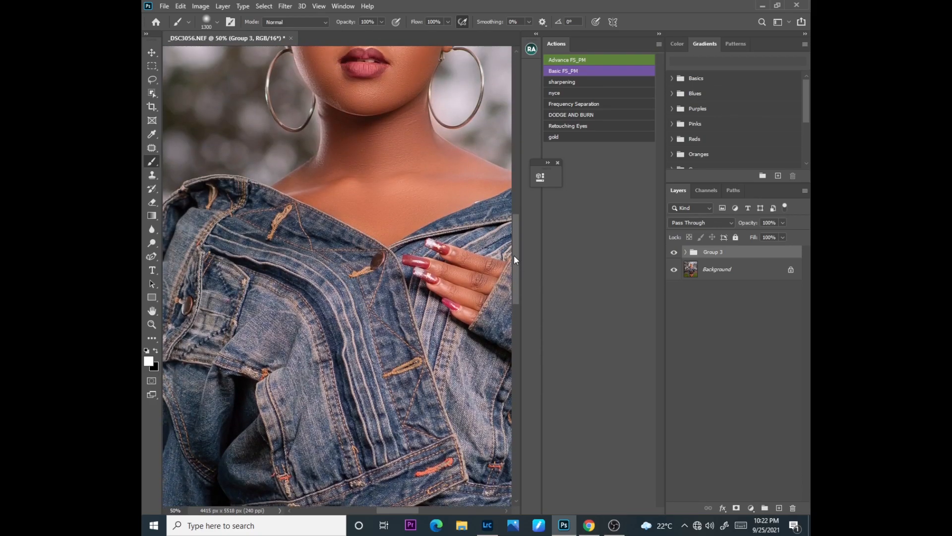
{"action": "key", "text": "ctrl+minus"}
{"action": "key", "text": "ctrl+minus"}
{"action": "key", "text": "ctrl+minus"}
{"action": "key", "text": "ctrl+minus"}
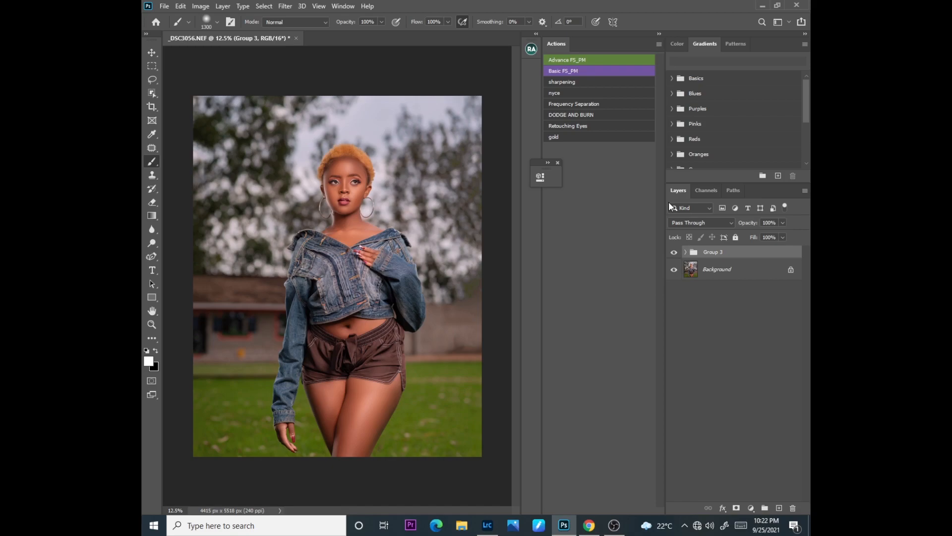
Step: Stamp all visible layers into a new merged layer above the retouching group and duplicate it
{"action": "key", "text": "ctrl+alt+shift+e"}
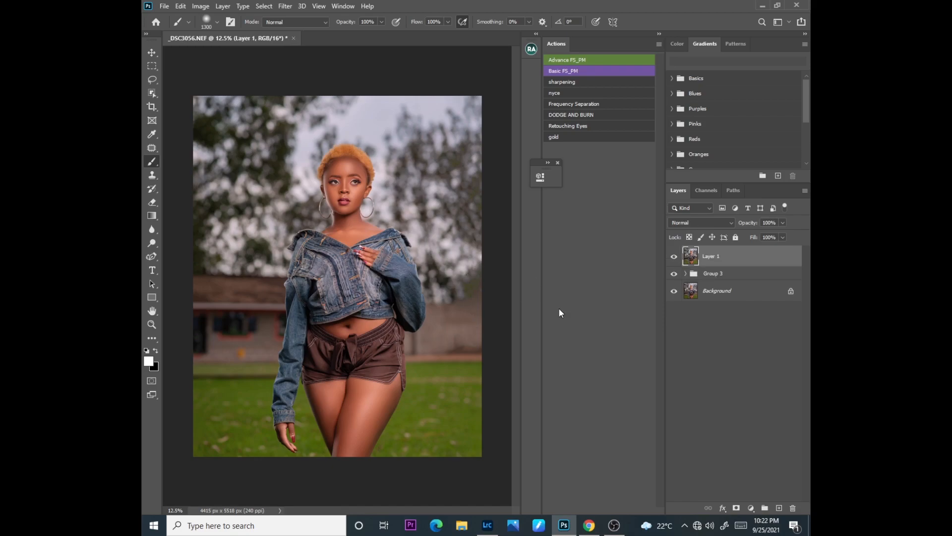
{"action": "key", "text": "ctrl+j"}
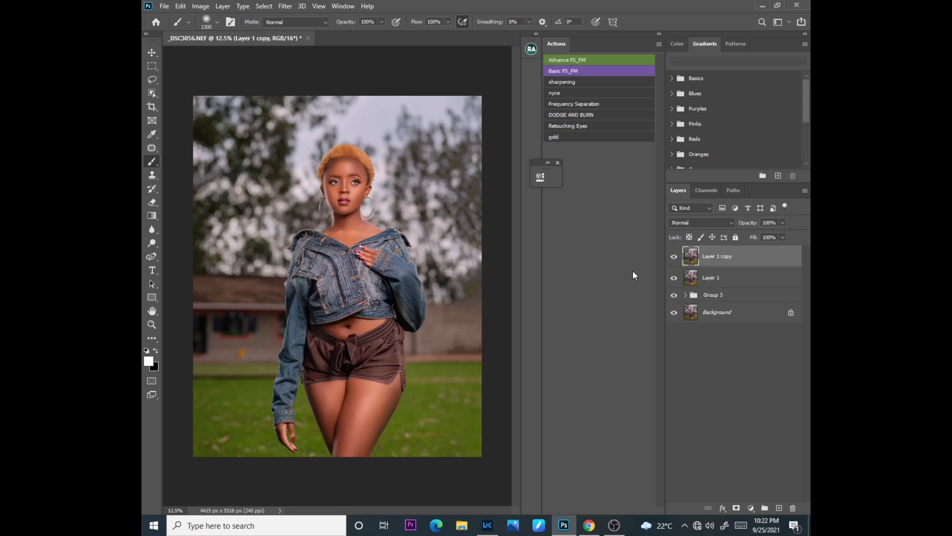
Step: Add a Black & White adjustment layer above the duplicated merged layer, keeping the Default preset
{"action": "key", "text": "ctrl+plus"}
{"action": "key", "text": "ctrl+plus"}
{"action": "key", "text": "ctrl+plus"}
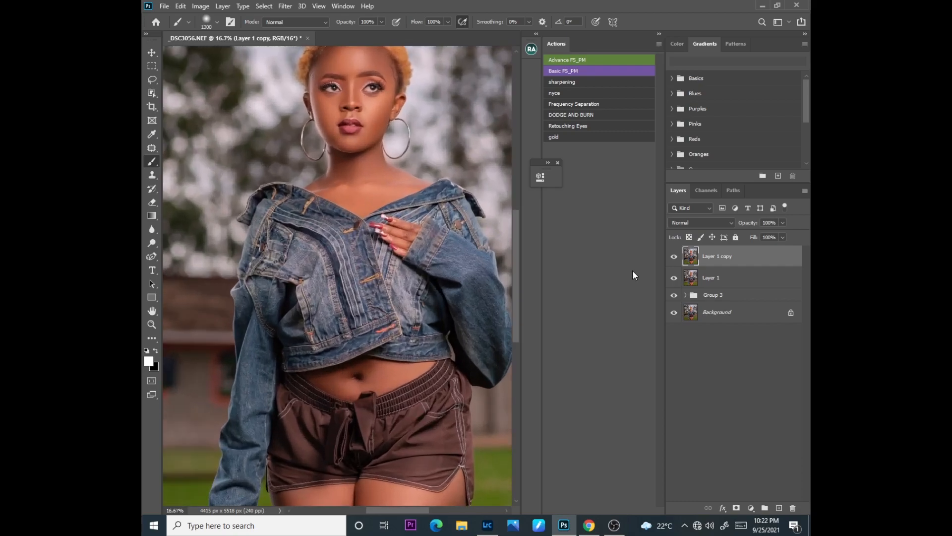
{"action": "scroll", "coordinate": [513, 275], "scroll_direction": "up", "scroll_amount": 5}
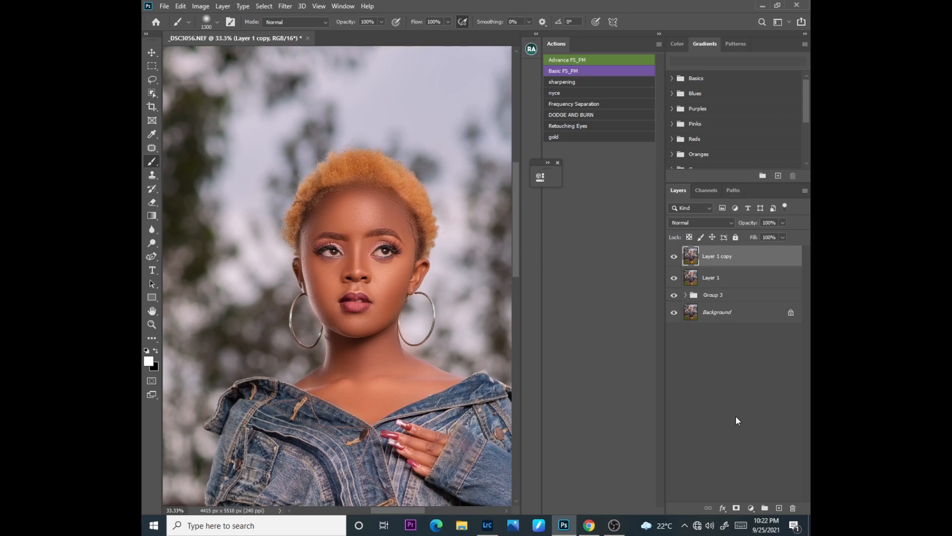
{"action": "left_click", "coordinate": [750, 506]}
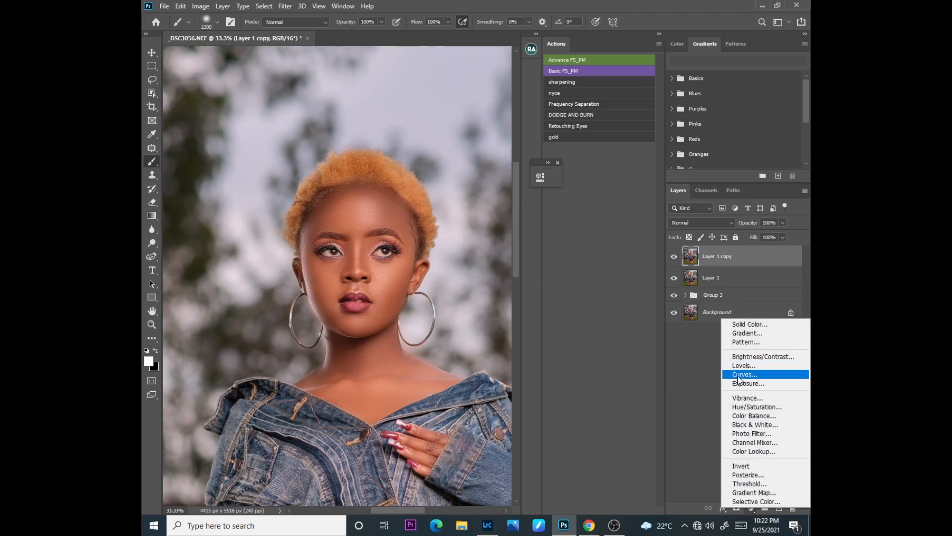
{"action": "left_click", "coordinate": [751, 425]}
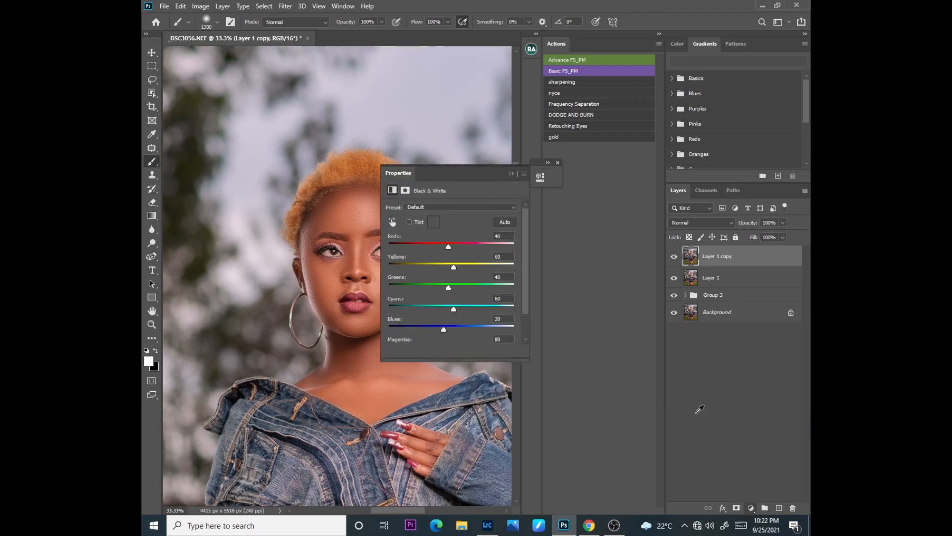
{"action": "left_click", "coordinate": [500, 177]}
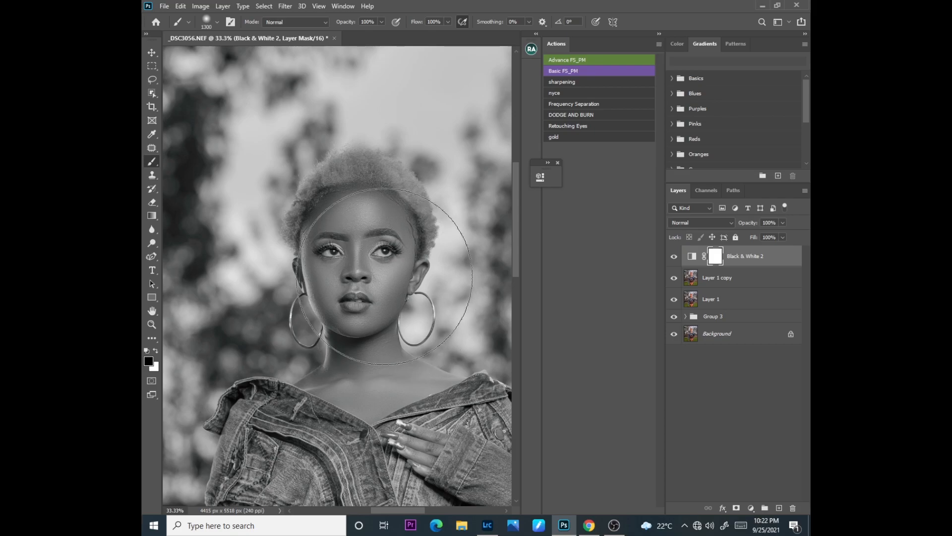
Step: Shrink the brush to 300 px and close the floating Properties panel
{"action": "key", "text": "bracketleft"}
{"action": "key", "text": "bracketleft"}
{"action": "key", "text": "bracketleft"}
{"action": "key", "text": "bracketleft"}
{"action": "key", "text": "bracketleft"}
{"action": "key", "text": "bracketleft"}
{"action": "key", "text": "bracketleft"}
{"action": "key", "text": "bracketleft"}
{"action": "key", "text": "bracketleft"}
{"action": "key", "text": "bracketleft"}
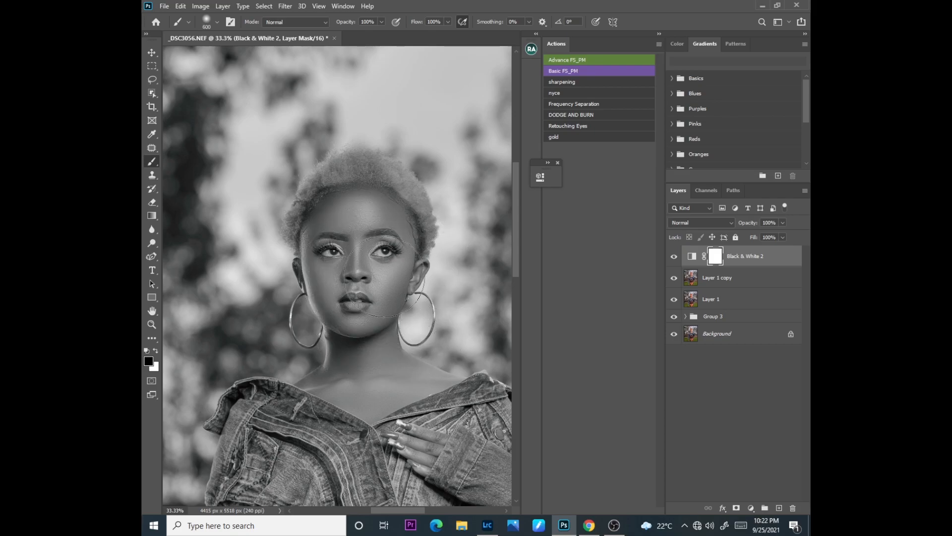
{"action": "key", "text": "ctrl+minus"}
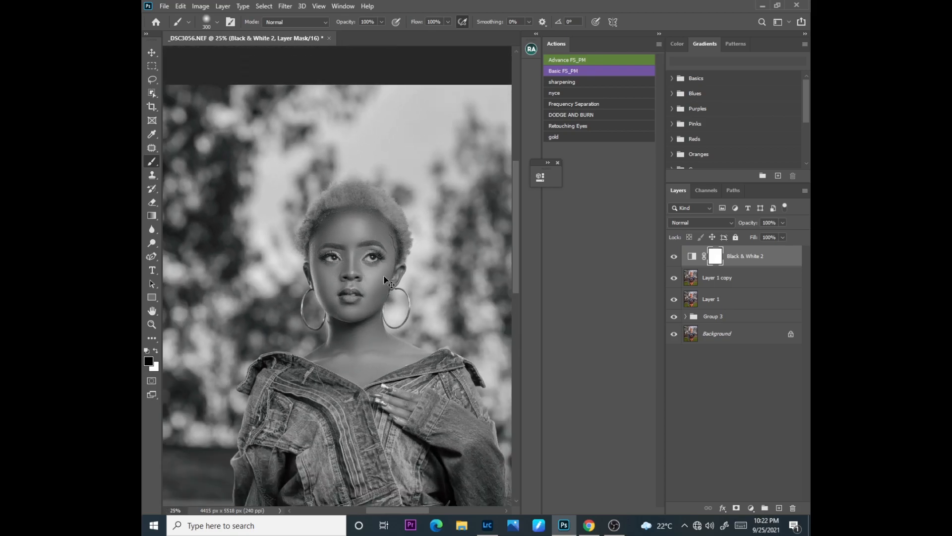
{"action": "key", "text": "ctrl+minus"}
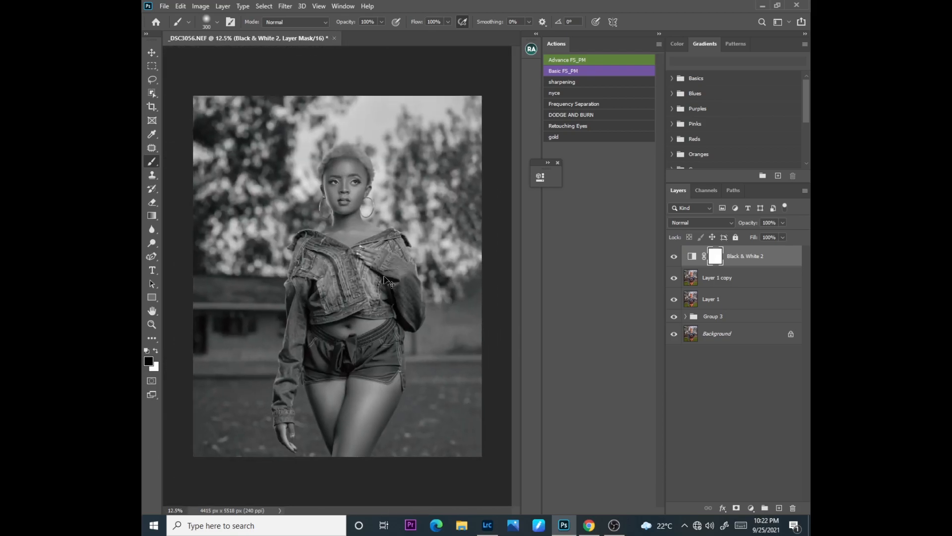
{"action": "key", "text": "ctrl+minus"}
{"action": "scroll", "coordinate": [384, 276], "scroll_direction": "up", "scroll_amount": 4}
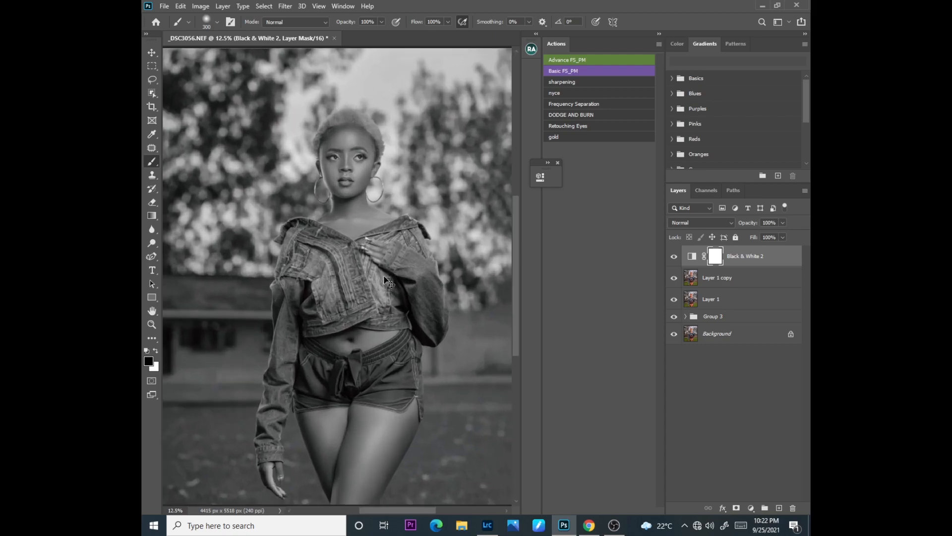
{"action": "left_click_drag", "start_coordinate": [519, 259], "coordinate": [512, 146]}
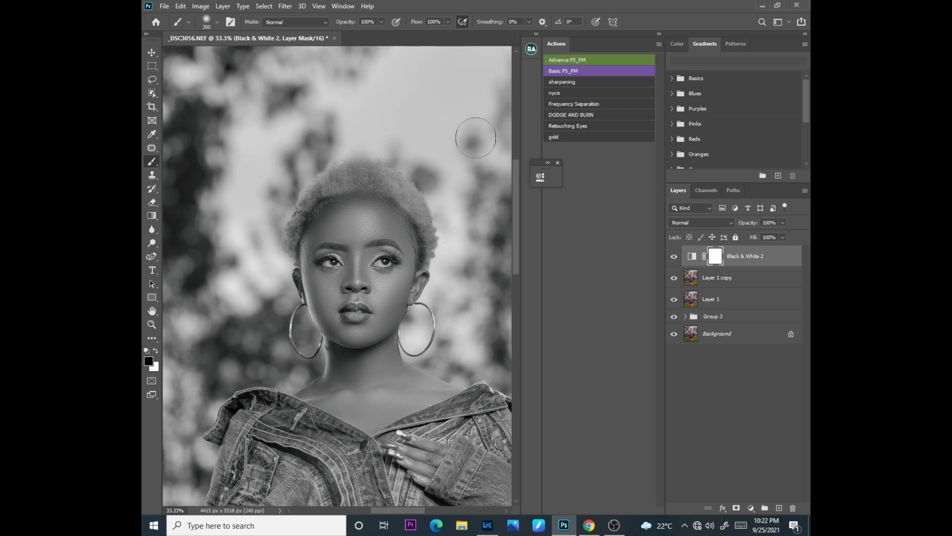
{"action": "left_click", "coordinate": [557, 162]}
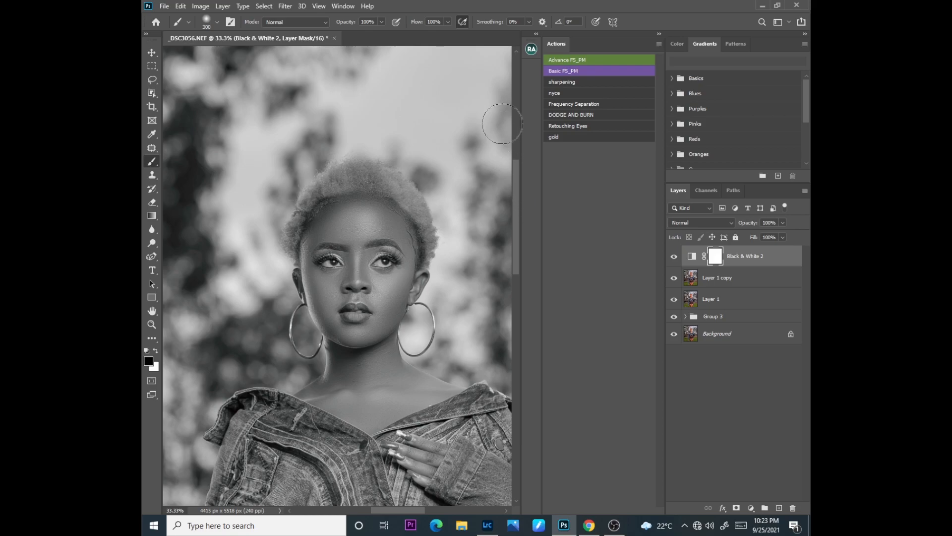
Step: Set the blend mode of the Black & White adjustment layer to Multiply, and make white the painting color
{"action": "key", "text": "x"}
{"action": "left_click", "coordinate": [687, 223]}
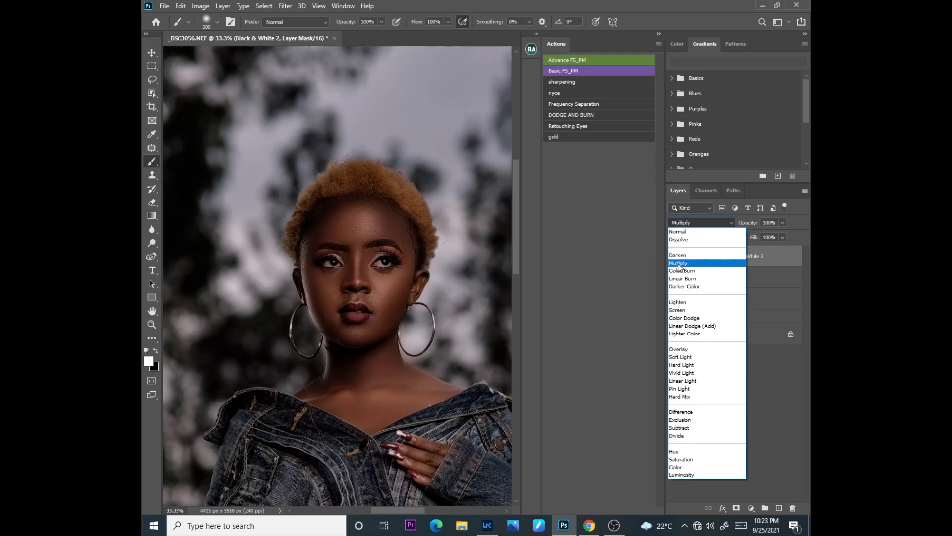
{"action": "left_click", "coordinate": [678, 264]}
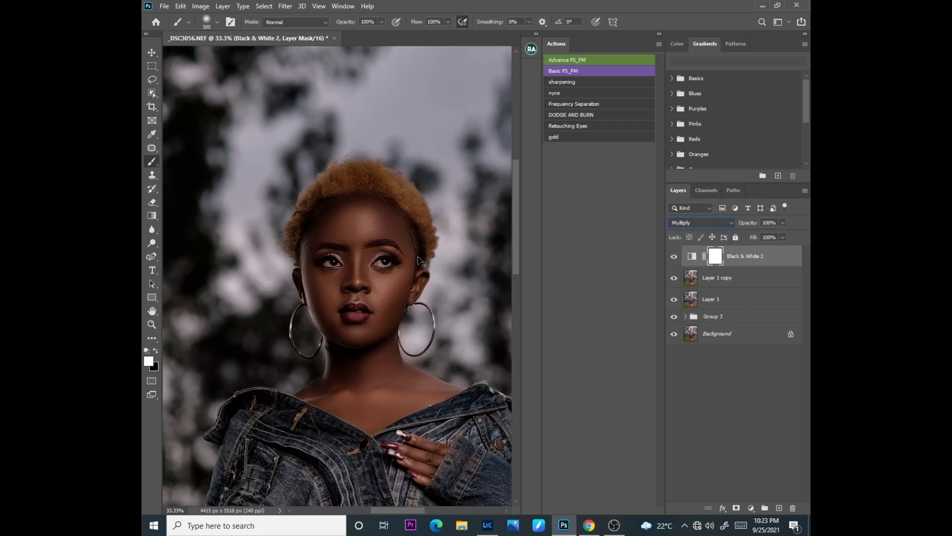
Step: Examine the Multiply effect on the whole portrait and up close on the skin and denim jacket
{"action": "key", "text": "ctrl+minus"}
{"action": "key", "text": "ctrl+minus"}
{"action": "key", "text": "ctrl+minus"}
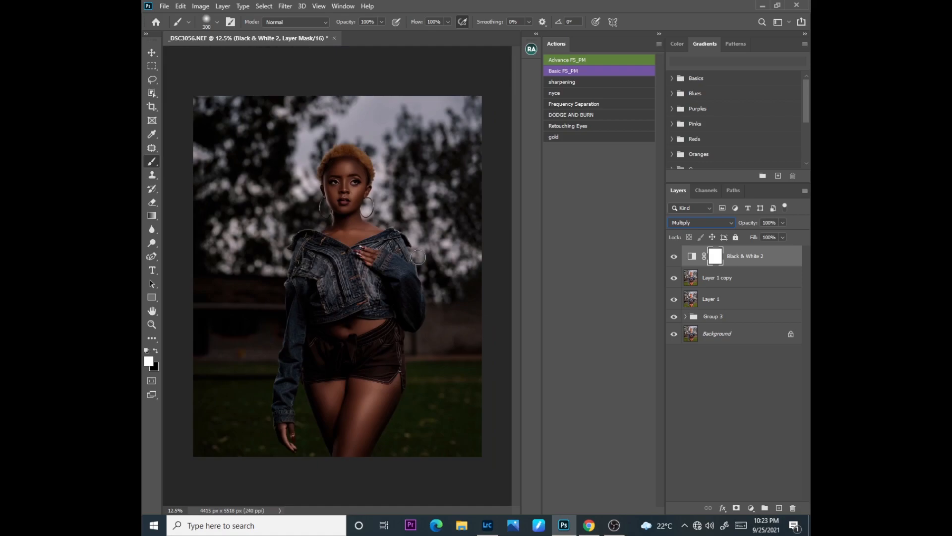
{"action": "key", "text": "ctrl+plus"}
{"action": "key", "text": "ctrl+plus"}
{"action": "key", "text": "ctrl+plus"}
{"action": "key", "text": "ctrl+plus"}
{"action": "key", "text": "ctrl+plus"}
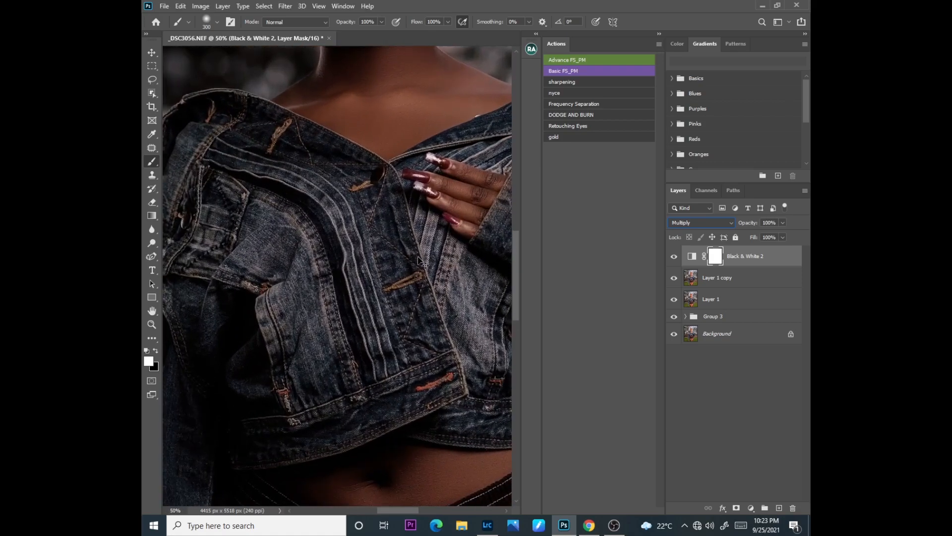
{"action": "mouse_move", "coordinate": [515, 266]}
{"action": "left_mouse_down"}
{"action": "mouse_move", "coordinate": [521, 182]}
{"action": "mouse_move", "coordinate": [512, 409]}
{"action": "mouse_move", "coordinate": [516, 222]}
{"action": "mouse_move", "coordinate": [518, 249]}
{"action": "left_mouse_up"}
{"action": "key", "text": "ctrl+minus"}
{"action": "key", "text": "ctrl+minus"}
{"action": "key", "text": "ctrl+minus"}
{"action": "key", "text": "ctrl+minus"}
{"action": "key", "text": "ctrl+minus"}
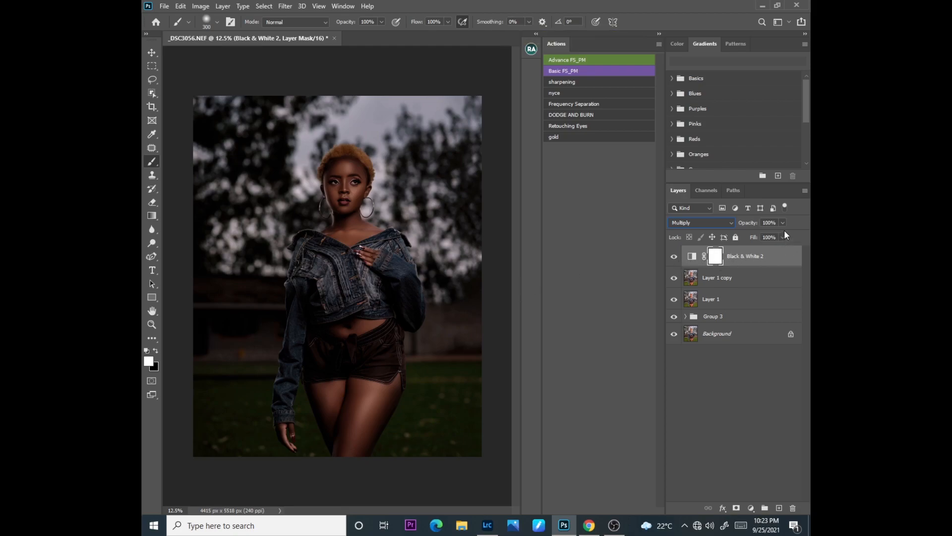
Step: Lower the Black & White layer's opacity to 37% and compare the portrait with and without it
{"action": "left_click_drag", "start_coordinate": [783, 222], "coordinate": [756, 238]}
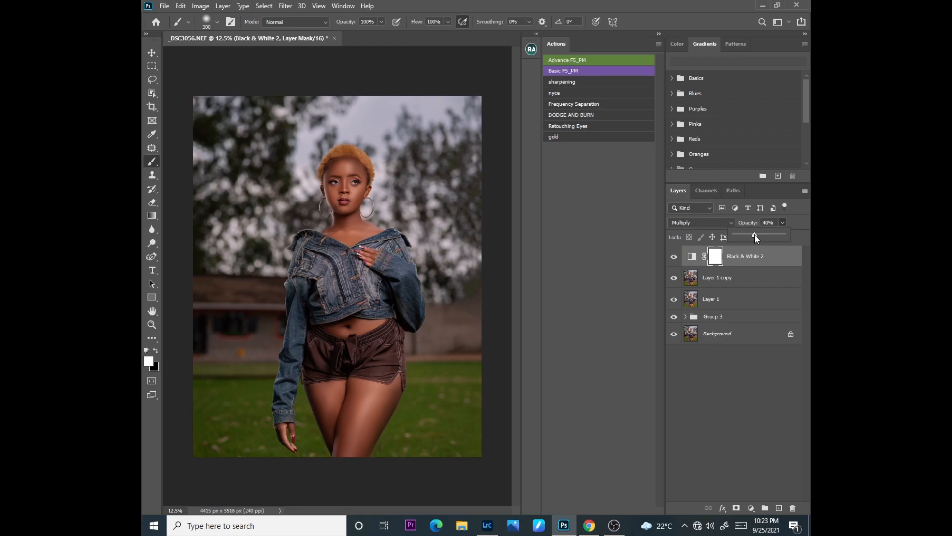
{"action": "left_click_drag", "start_coordinate": [754, 234], "coordinate": [752, 234]}
{"action": "left_click", "coordinate": [674, 258]}
{"action": "left_click", "coordinate": [673, 258]}
{"action": "left_click", "coordinate": [674, 258]}
{"action": "left_click", "coordinate": [674, 258]}
{"action": "left_click", "coordinate": [674, 258]}
{"action": "left_click", "coordinate": [674, 258]}
Step: Using a black 1600 px brush at 100% flow, paint the Black & White darkening off the background around the woman on its mask
{"action": "right_click", "coordinate": [154, 160]}
{"action": "left_click", "coordinate": [186, 160]}
{"action": "left_click", "coordinate": [447, 21]}
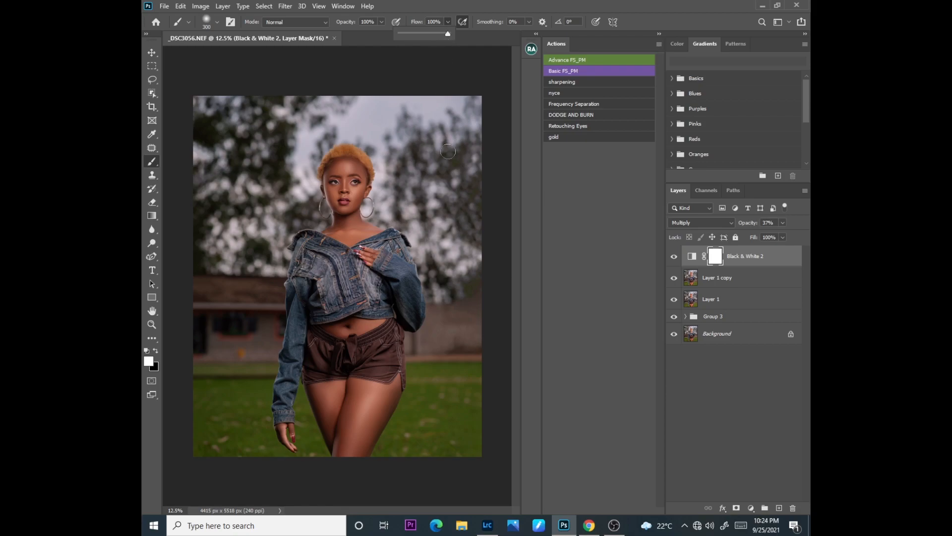
{"action": "key", "text": "x"}
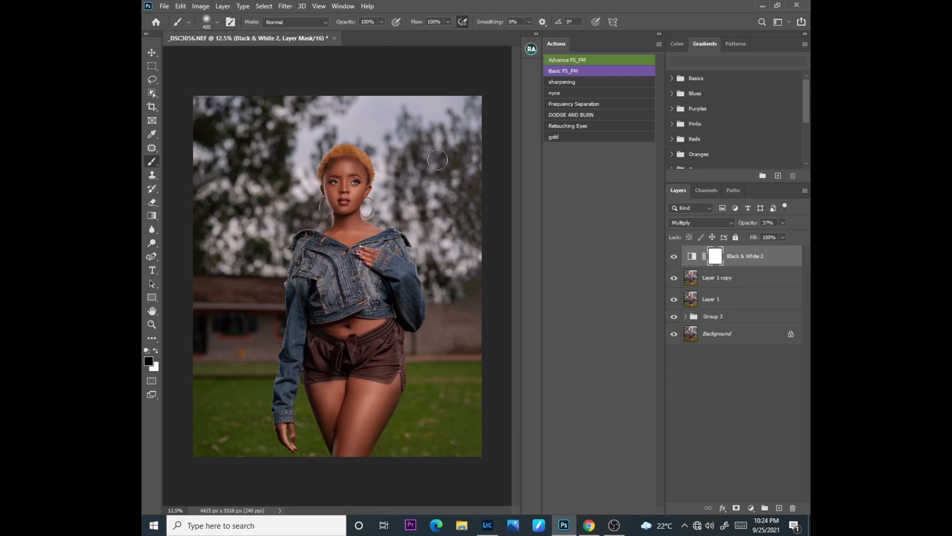
{"action": "key", "text": "bracketright"}
{"action": "key", "text": "bracketright"}
{"action": "key", "text": "bracketright"}
{"action": "key", "text": "bracketright"}
{"action": "key", "text": "bracketright"}
{"action": "key", "text": "bracketright"}
{"action": "key", "text": "bracketright"}
{"action": "key", "text": "bracketright"}
{"action": "key", "text": "bracketright"}
{"action": "key", "text": "bracketright"}
{"action": "key", "text": "bracketright"}
{"action": "key", "text": "bracketright"}
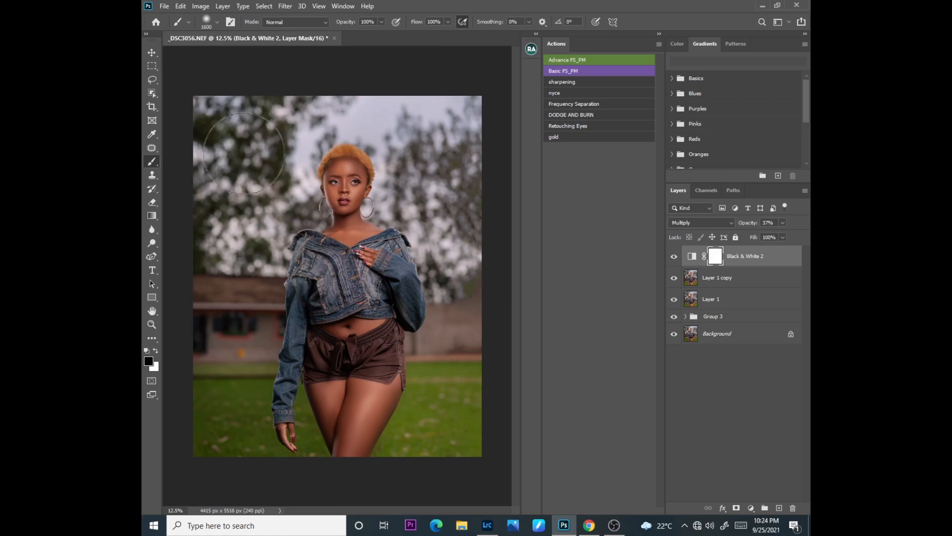
{"action": "mouse_move", "coordinate": [208, 437]}
{"action": "left_mouse_down"}
{"action": "mouse_move", "coordinate": [223, 130]}
{"action": "mouse_move", "coordinate": [264, 80]}
{"action": "mouse_move", "coordinate": [410, 93]}
{"action": "mouse_move", "coordinate": [431, 94]}
{"action": "left_mouse_up"}
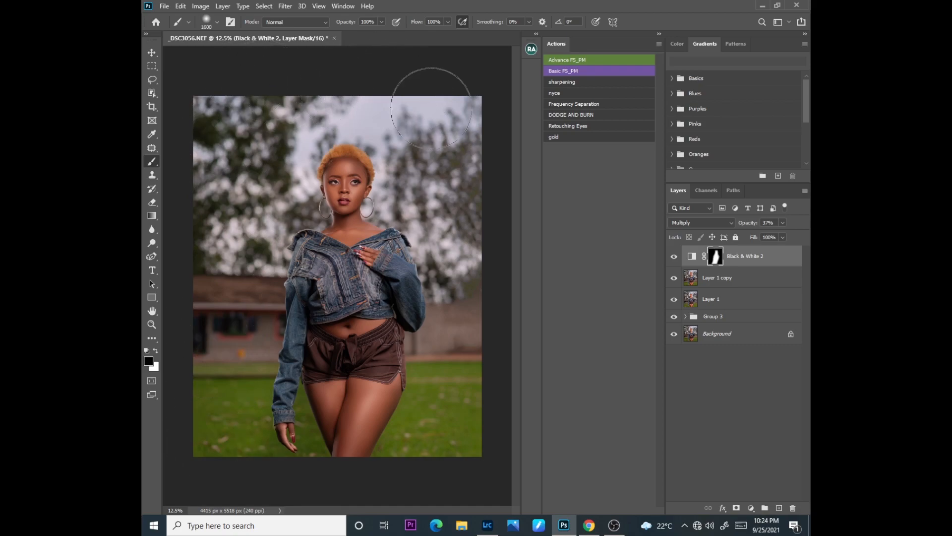
Step: Shrink the brush to 400 px and paint the Black & White darkening off the denim jacket and its lowered sleeve
{"action": "key", "text": "ctrl+plus"}
{"action": "key", "text": "ctrl+plus"}
{"action": "key", "text": "ctrl+plus"}
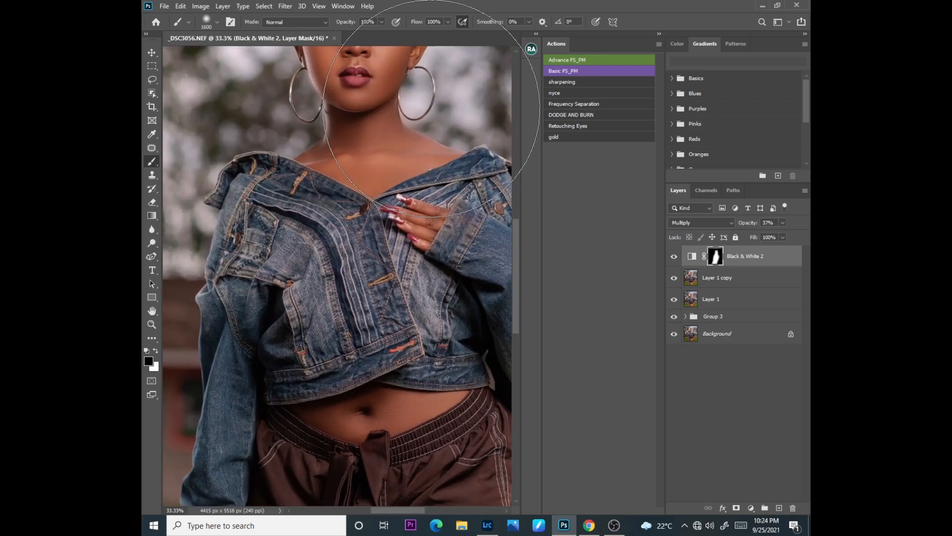
{"action": "key", "text": "ctrl+minus"}
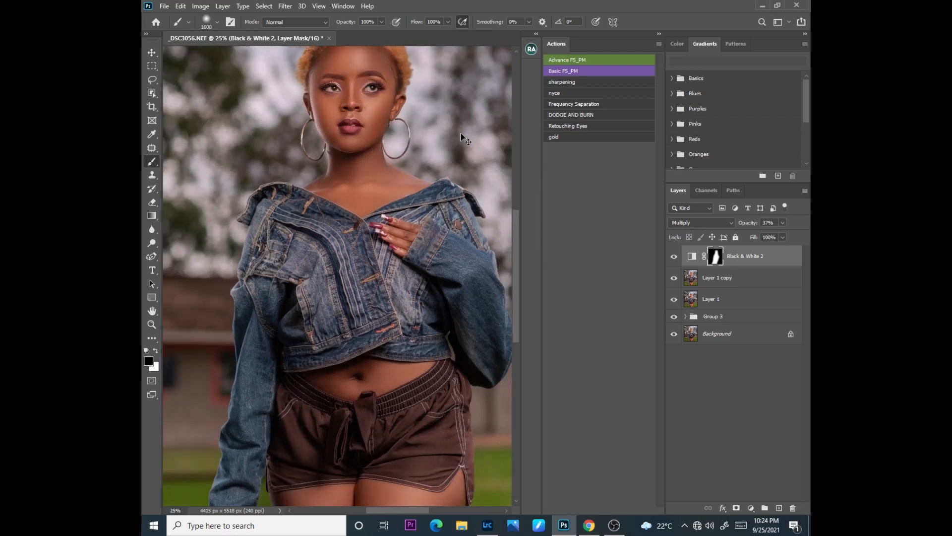
{"action": "key", "text": "ctrl+minus"}
{"action": "key", "text": "bracketleft"}
{"action": "key", "text": "bracketleft"}
{"action": "key", "text": "bracketleft"}
{"action": "key", "text": "bracketleft"}
{"action": "key", "text": "bracketleft"}
{"action": "key", "text": "bracketleft"}
{"action": "key", "text": "bracketleft"}
{"action": "key", "text": "bracketleft"}
{"action": "key", "text": "bracketleft"}
{"action": "key", "text": "bracketleft"}
{"action": "key", "text": "bracketleft"}
{"action": "key", "text": "bracketleft"}
{"action": "key", "text": "bracketleft"}
{"action": "mouse_move", "coordinate": [320, 244]}
{"action": "left_mouse_down"}
{"action": "mouse_move", "coordinate": [350, 297]}
{"action": "mouse_move", "coordinate": [334, 288]}
{"action": "mouse_move", "coordinate": [332, 317]}
{"action": "mouse_move", "coordinate": [301, 264]}
{"action": "mouse_move", "coordinate": [330, 242]}
{"action": "mouse_move", "coordinate": [351, 298]}
{"action": "mouse_move", "coordinate": [338, 320]}
{"action": "mouse_move", "coordinate": [308, 271]}
{"action": "mouse_move", "coordinate": [300, 277]}
{"action": "mouse_move", "coordinate": [276, 434]}
{"action": "left_mouse_up"}
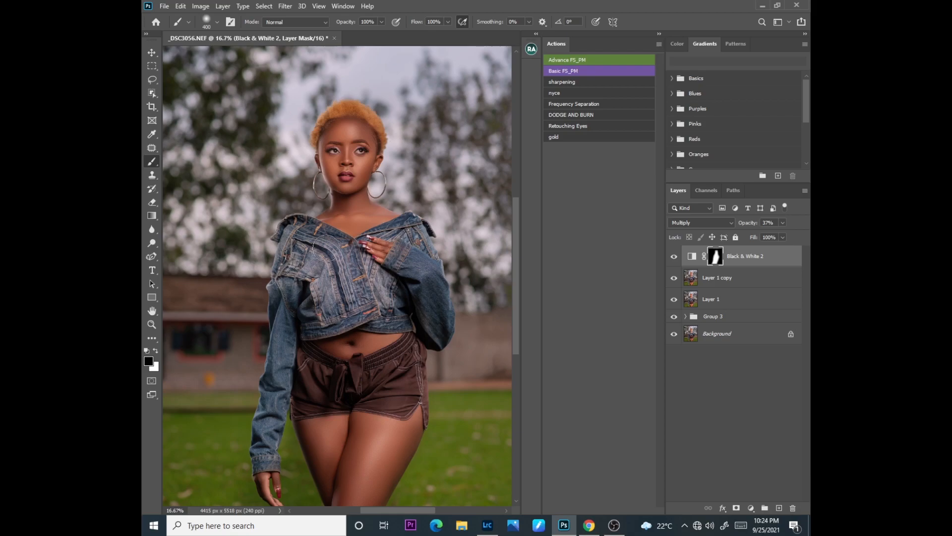
Step: Paint the Black & White darkening off the jacket front and shorts on its mask, and enlarge the brush to 1200 px
{"action": "mouse_move", "coordinate": [341, 278]}
{"action": "left_mouse_down"}
{"action": "mouse_move", "coordinate": [378, 293]}
{"action": "mouse_move", "coordinate": [418, 285]}
{"action": "mouse_move", "coordinate": [436, 333]}
{"action": "mouse_move", "coordinate": [410, 239]}
{"action": "mouse_move", "coordinate": [430, 310]}
{"action": "mouse_move", "coordinate": [398, 319]}
{"action": "mouse_move", "coordinate": [410, 369]}
{"action": "mouse_move", "coordinate": [393, 388]}
{"action": "mouse_move", "coordinate": [328, 395]}
{"action": "mouse_move", "coordinate": [305, 386]}
{"action": "mouse_move", "coordinate": [392, 392]}
{"action": "mouse_move", "coordinate": [422, 379]}
{"action": "mouse_move", "coordinate": [301, 448]}
{"action": "left_mouse_up"}
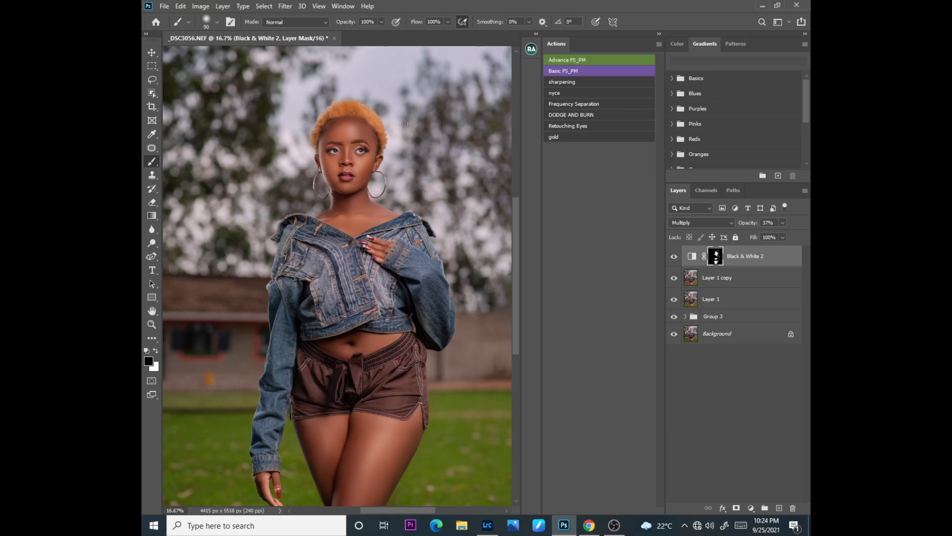
{"action": "key", "text": "bracketright"}
{"action": "key", "text": "bracketright"}
{"action": "key", "text": "bracketright"}
{"action": "key", "text": "bracketright"}
{"action": "key", "text": "bracketright"}
{"action": "key", "text": "bracketright"}
{"action": "key", "text": "bracketright"}
{"action": "key", "text": "bracketright"}
{"action": "key", "text": "bracketright"}
{"action": "key", "text": "bracketright"}
{"action": "key", "text": "bracketright"}
{"action": "key", "text": "bracketright"}
{"action": "key", "text": "bracketright"}
{"action": "key", "text": "bracketright"}
{"action": "key", "text": "bracketright"}
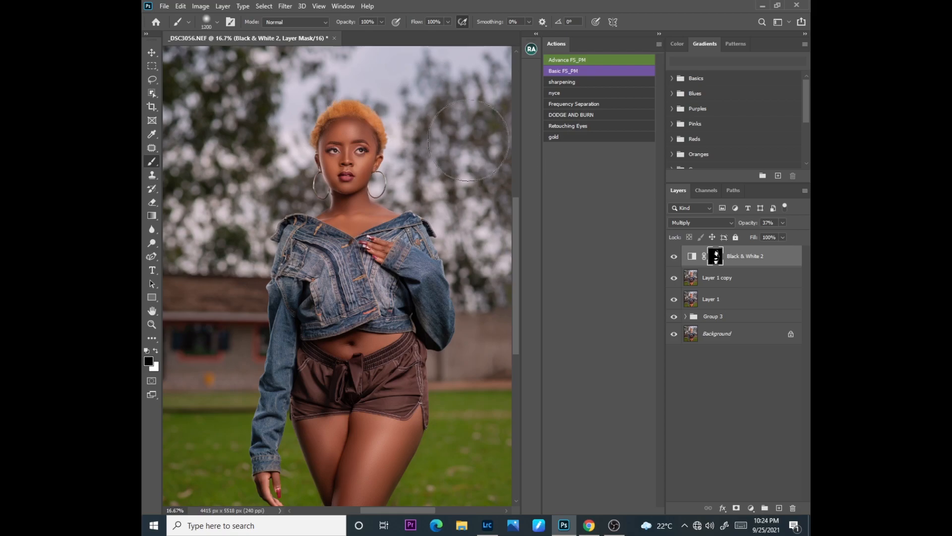
{"action": "key", "text": "ctrl+minus"}
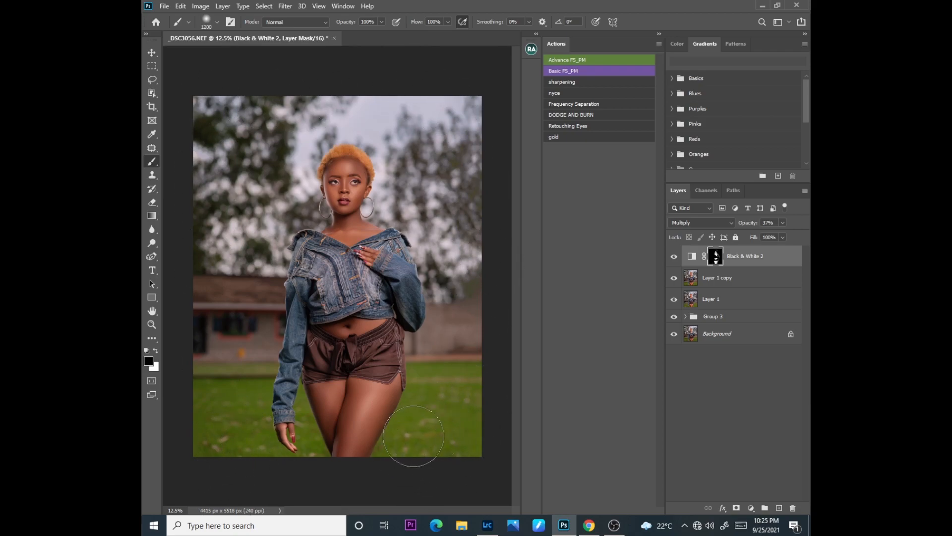
Step: Compare the whole portrait with and without the masked Black & White adjustment
{"action": "left_click", "coordinate": [674, 256]}
{"action": "left_click", "coordinate": [675, 258]}
{"action": "left_click", "coordinate": [675, 261]}
{"action": "left_click", "coordinate": [676, 266]}
{"action": "left_click", "coordinate": [677, 265]}
{"action": "left_click", "coordinate": [676, 265]}
{"action": "left_click", "coordinate": [675, 265]}
{"action": "left_click", "coordinate": [675, 265]}
{"action": "left_click", "coordinate": [674, 266]}
{"action": "left_click", "coordinate": [674, 265]}
Step: Lower the Black & White layer's opacity to 27%
{"action": "left_click_drag", "start_coordinate": [772, 232], "coordinate": [768, 235]}
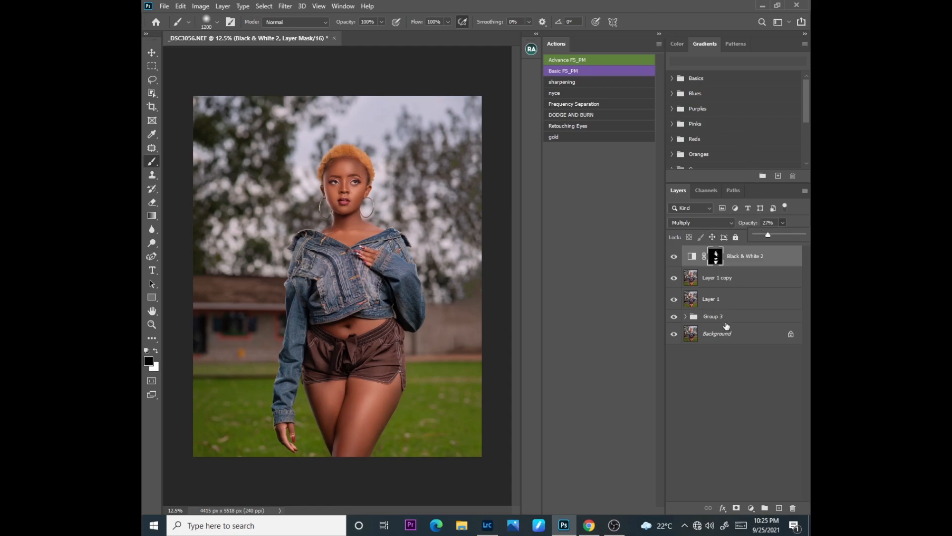
{"action": "left_click", "coordinate": [716, 342]}
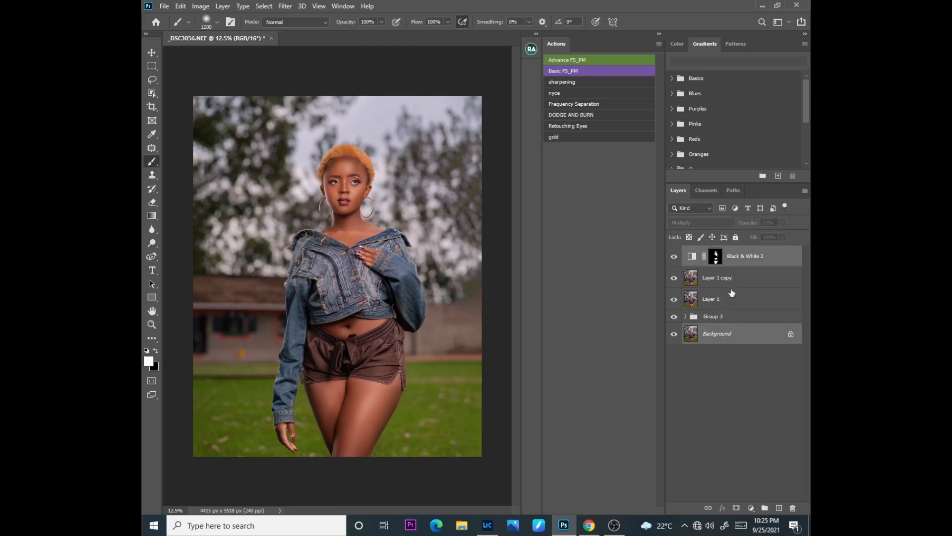
{"action": "left_click", "coordinate": [743, 256]}
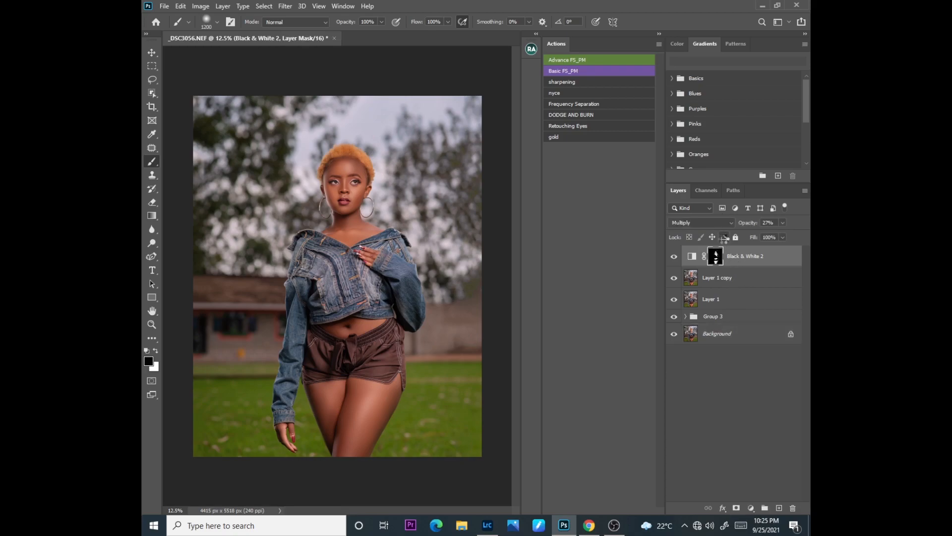
Step: Stamp all visible layers into a new merged layer above the Black & White adjustment and duplicate it
{"action": "key", "text": "ctrl+shift+alt+e"}
{"action": "key", "text": "x"}
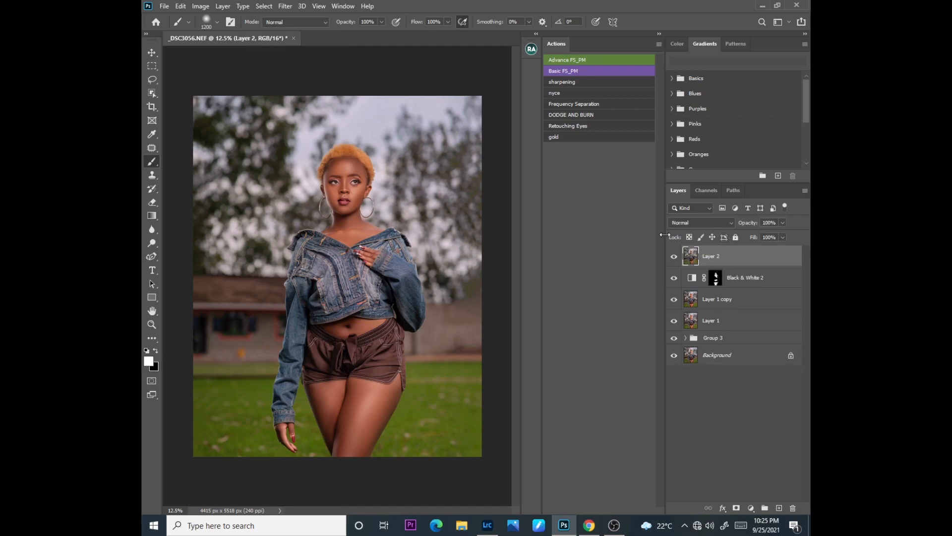
{"action": "key", "text": "ctrl+j"}
Step: Open the duplicated merged layer in the Camera Raw filter and activate the adjustment brush with the eyes at 200% zoom
{"action": "left_click", "coordinate": [287, 6]}
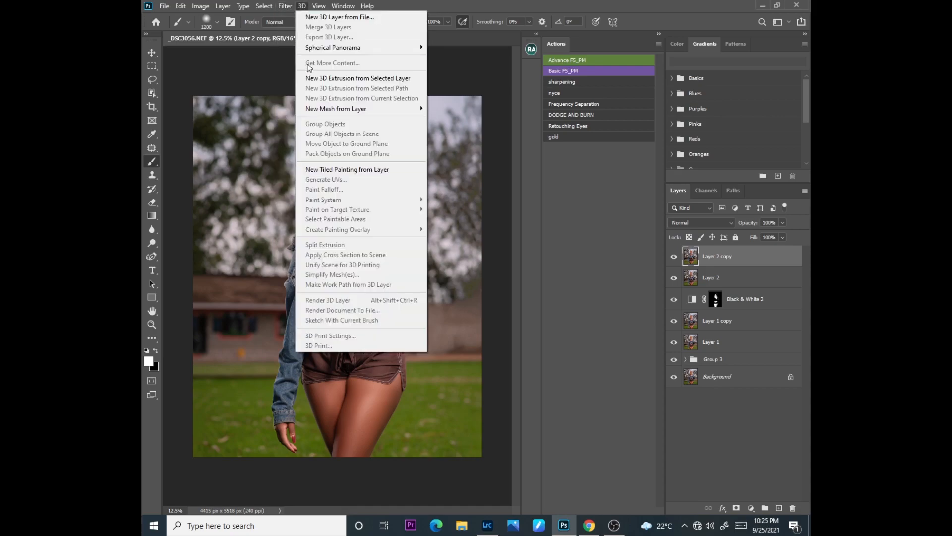
{"action": "left_click", "coordinate": [297, 71]}
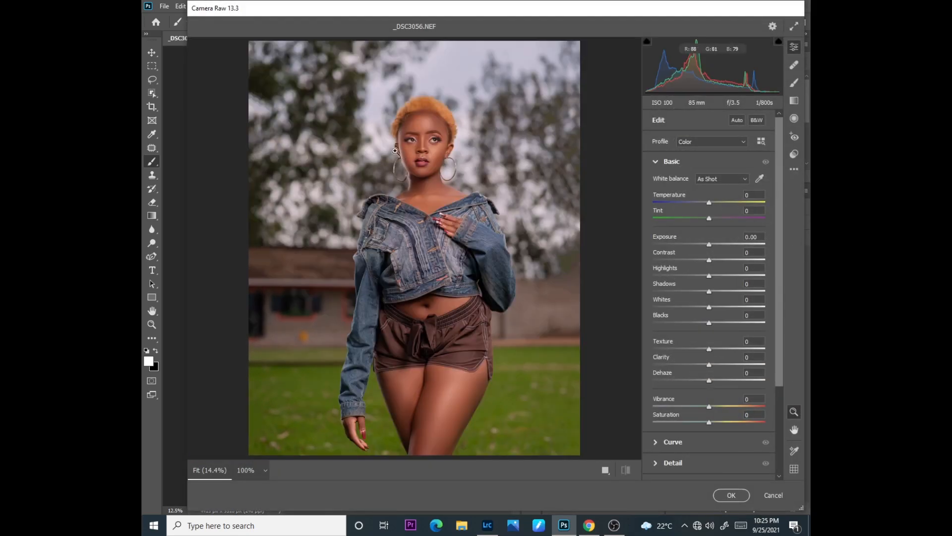
{"action": "left_click", "coordinate": [426, 132]}
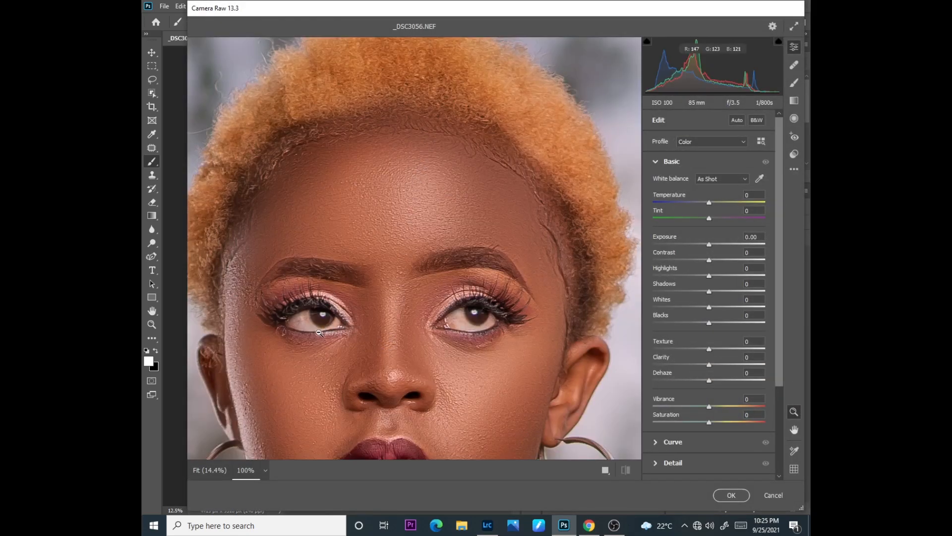
{"action": "left_click", "coordinate": [333, 318]}
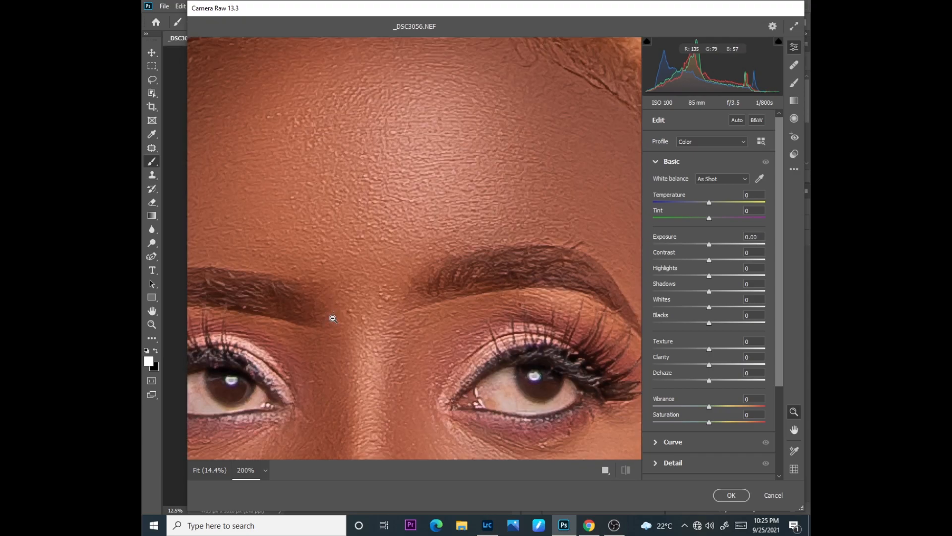
{"action": "left_click", "coordinate": [794, 83]}
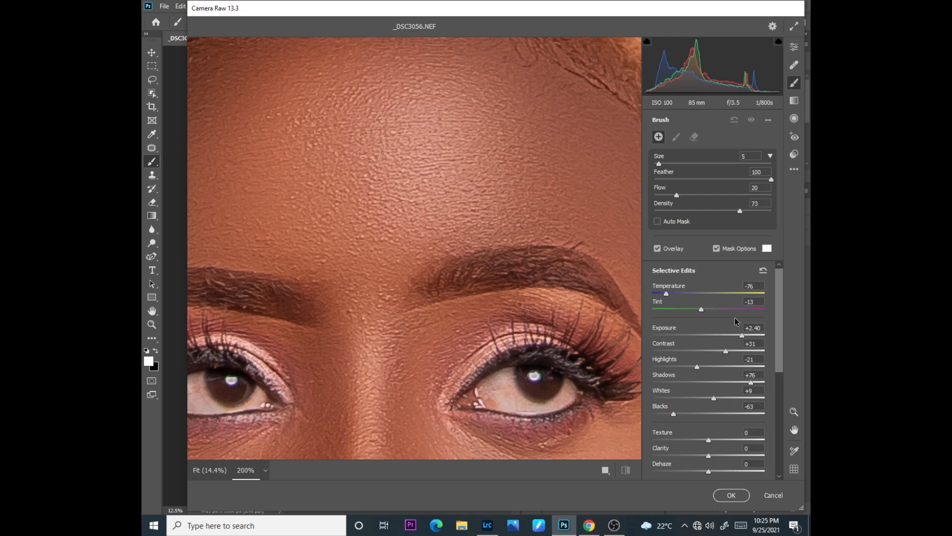
Step: Brighten the whites of both eyes with the +2.40 exposure adjustment brush, reducing its size to 3 and undoing the stray stroke
{"action": "mouse_move", "coordinate": [515, 372]}
{"action": "left_mouse_down"}
{"action": "mouse_move", "coordinate": [506, 396]}
{"action": "mouse_move", "coordinate": [488, 390]}
{"action": "mouse_move", "coordinate": [547, 409]}
{"action": "mouse_move", "coordinate": [570, 390]}
{"action": "left_mouse_up"}
{"action": "key", "text": "["}
{"action": "key", "text": "["}
{"action": "mouse_move", "coordinate": [233, 403]}
{"action": "left_mouse_down"}
{"action": "mouse_move", "coordinate": [178, 406]}
{"action": "mouse_move", "coordinate": [211, 411]}
{"action": "left_mouse_up"}
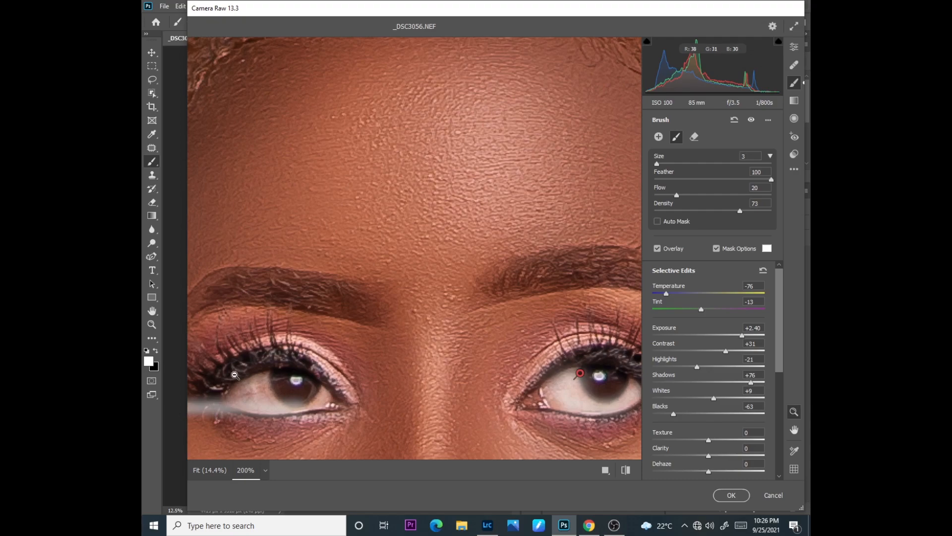
{"action": "key", "text": "ctrl+z"}
{"action": "mouse_move", "coordinate": [268, 400]}
{"action": "left_mouse_down"}
{"action": "mouse_move", "coordinate": [251, 384]}
{"action": "mouse_move", "coordinate": [247, 403]}
{"action": "mouse_move", "coordinate": [262, 404]}
{"action": "mouse_move", "coordinate": [237, 403]}
{"action": "mouse_move", "coordinate": [241, 391]}
{"action": "mouse_move", "coordinate": [303, 379]}
{"action": "mouse_move", "coordinate": [320, 402]}
{"action": "left_mouse_up"}
{"action": "left_click_drag", "start_coordinate": [449, 436], "coordinate": [463, 525]}
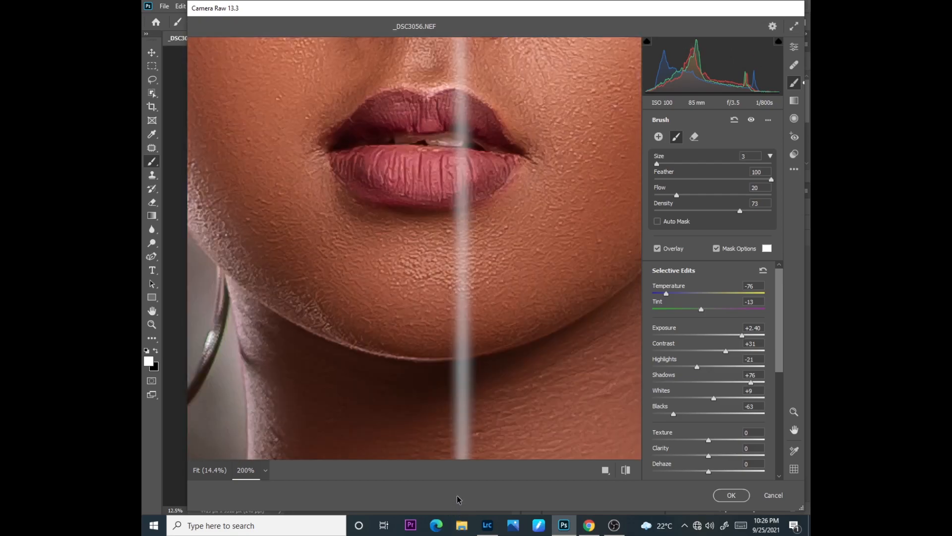
{"action": "key", "text": "ctrl+z"}
{"action": "mouse_move", "coordinate": [540, 221]}
{"action": "left_mouse_down"}
{"action": "mouse_move", "coordinate": [606, 2]}
{"action": "mouse_move", "coordinate": [587, 35]}
{"action": "left_mouse_up"}
{"action": "key", "text": "ctrl+z"}
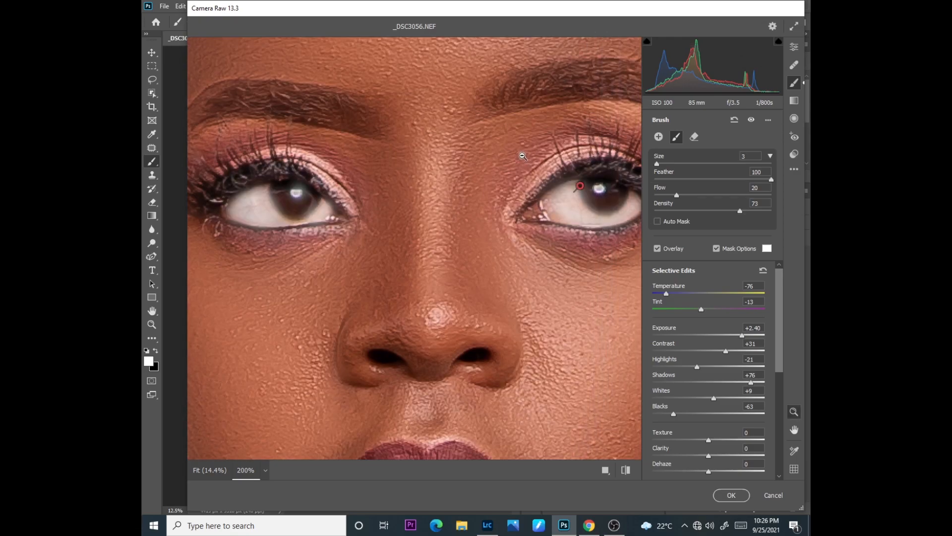
Step: Erase the brush brightening from the irises and eyelid edges with the size 3 eraser at flow 12 and feather 0
{"action": "left_click", "coordinate": [694, 137]}
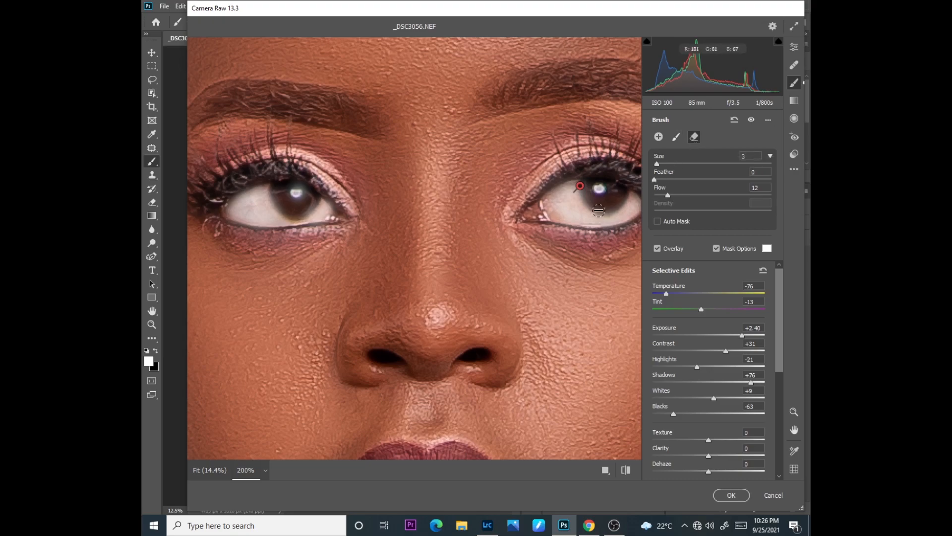
{"action": "mouse_move", "coordinate": [595, 183]}
{"action": "left_mouse_down"}
{"action": "mouse_move", "coordinate": [587, 197]}
{"action": "mouse_move", "coordinate": [600, 212]}
{"action": "mouse_move", "coordinate": [620, 194]}
{"action": "left_mouse_up"}
{"action": "left_click_drag", "start_coordinate": [553, 183], "coordinate": [569, 175]}
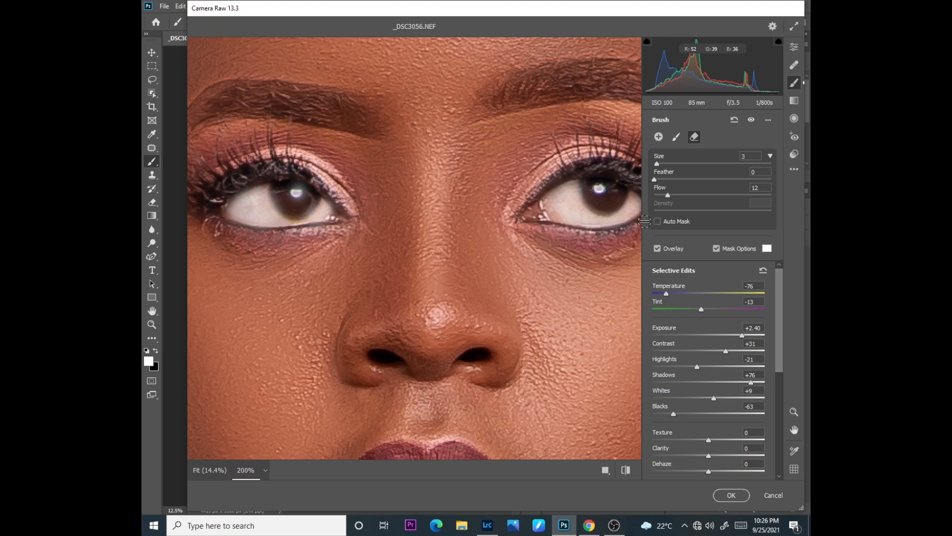
{"action": "scroll", "coordinate": [643, 221], "scroll_direction": "right", "scroll_amount": 3}
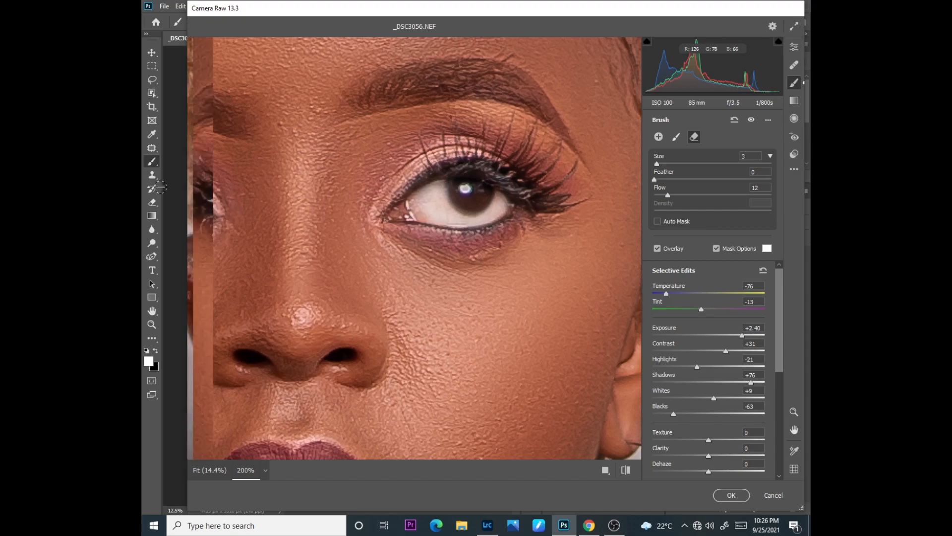
{"action": "scroll", "coordinate": [352, 174], "scroll_direction": "left", "scroll_amount": 4}
{"action": "scroll", "coordinate": [552, 195], "scroll_direction": "right", "scroll_amount": 2}
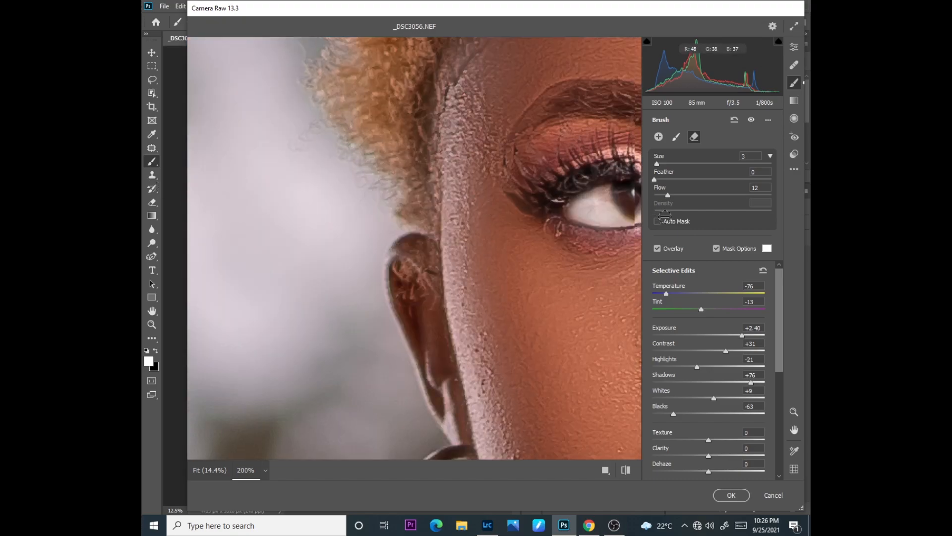
{"action": "key", "text": "z"}
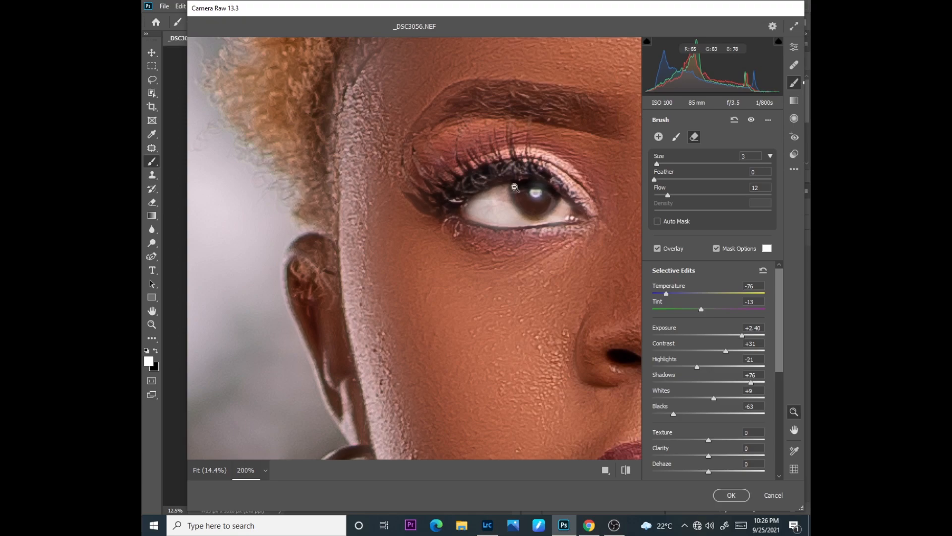
{"action": "key", "text": "z"}
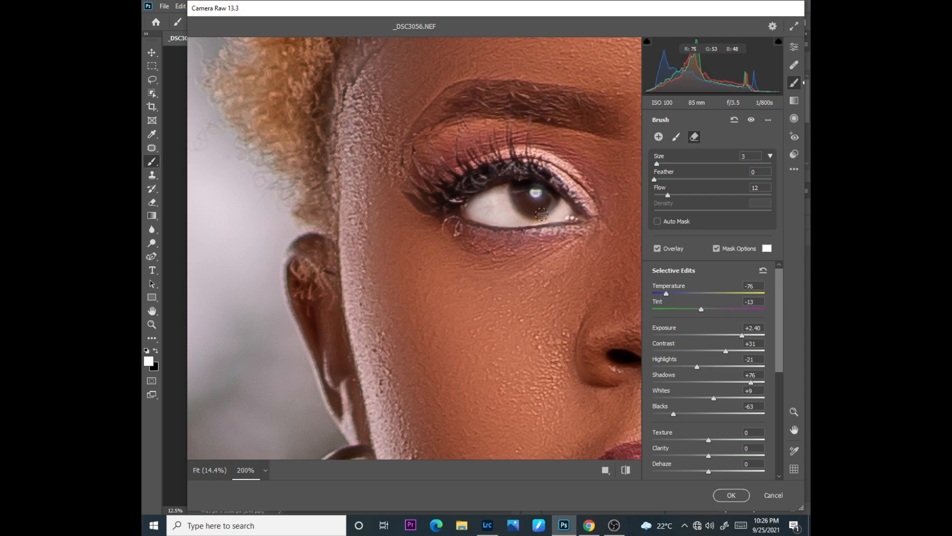
Step: Review the brightened eyes in the full portrait and apply the Camera Raw edits to the layer
{"action": "key", "text": "z"}
{"action": "left_click", "coordinate": [521, 371], "text": "alt"}
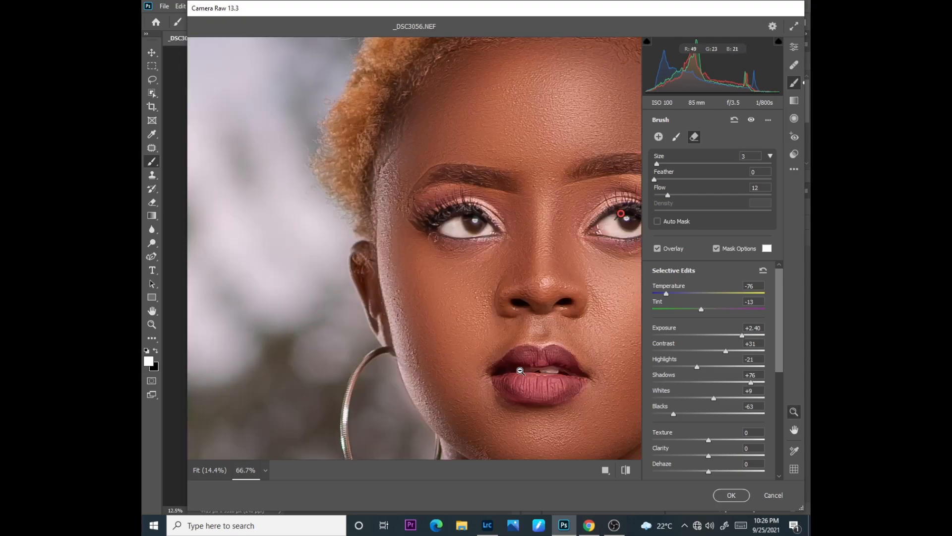
{"action": "left_click", "coordinate": [521, 370], "text": "alt"}
{"action": "left_click", "coordinate": [521, 371], "text": "alt"}
{"action": "left_click", "coordinate": [520, 371], "text": "alt"}
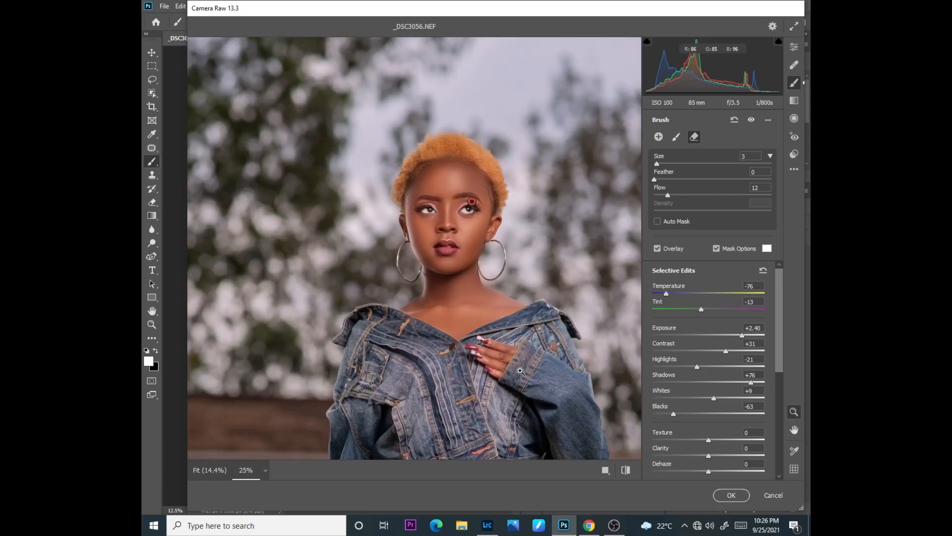
{"action": "left_click", "coordinate": [521, 371], "text": "alt"}
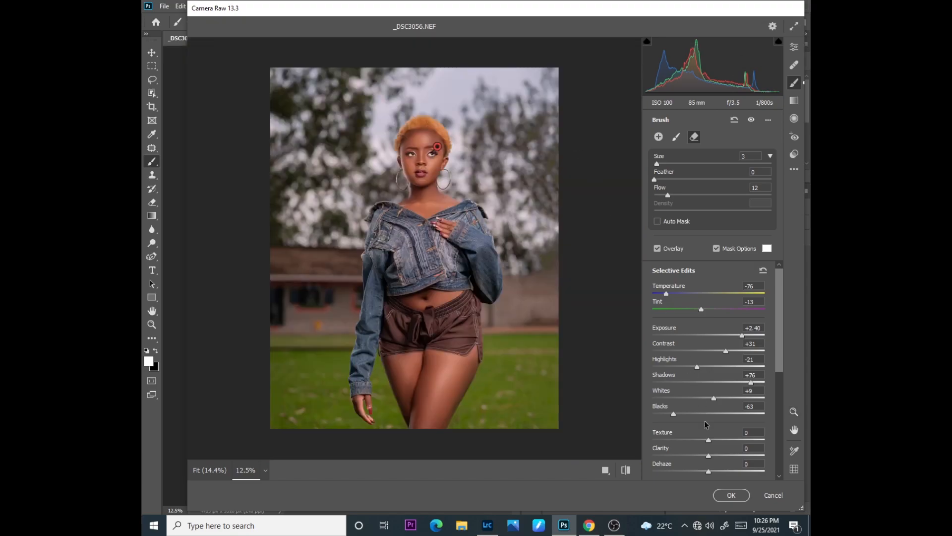
{"action": "left_click", "coordinate": [731, 495]}
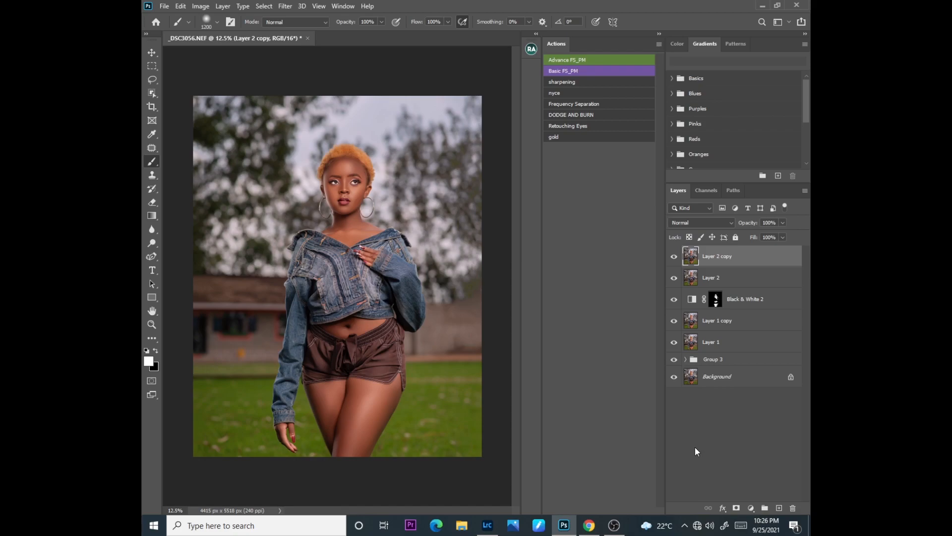
Step: Lower the opacity of the eye-brightened layer copy to 40%
{"action": "key", "text": "ctrl+plus"}
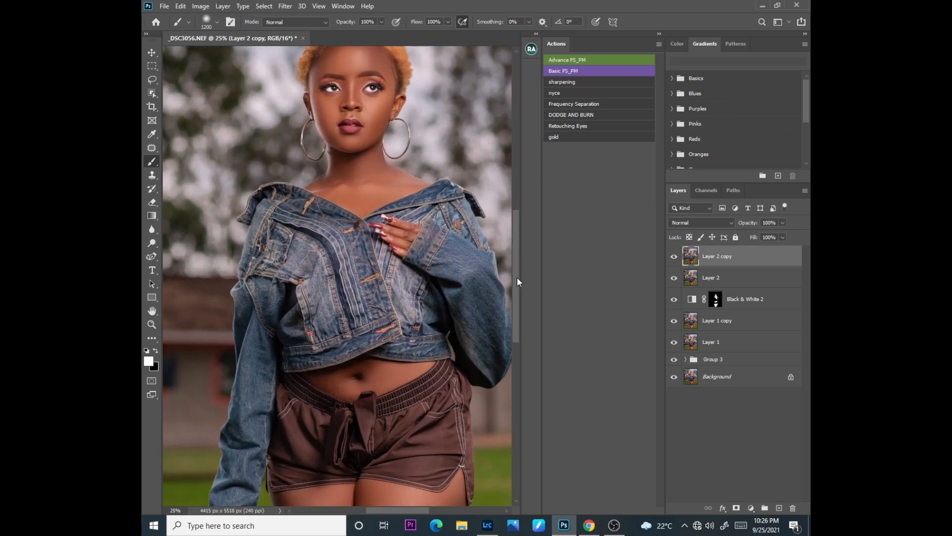
{"action": "scroll", "coordinate": [516, 281], "scroll_direction": "up", "scroll_amount": 3}
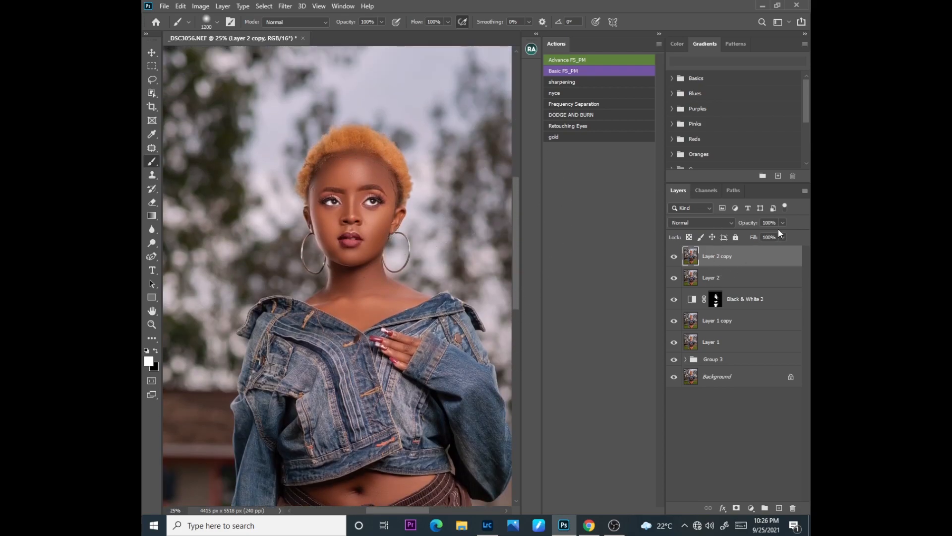
{"action": "left_click_drag", "start_coordinate": [773, 237], "coordinate": [756, 234]}
{"action": "key", "text": "ctrl+minus"}
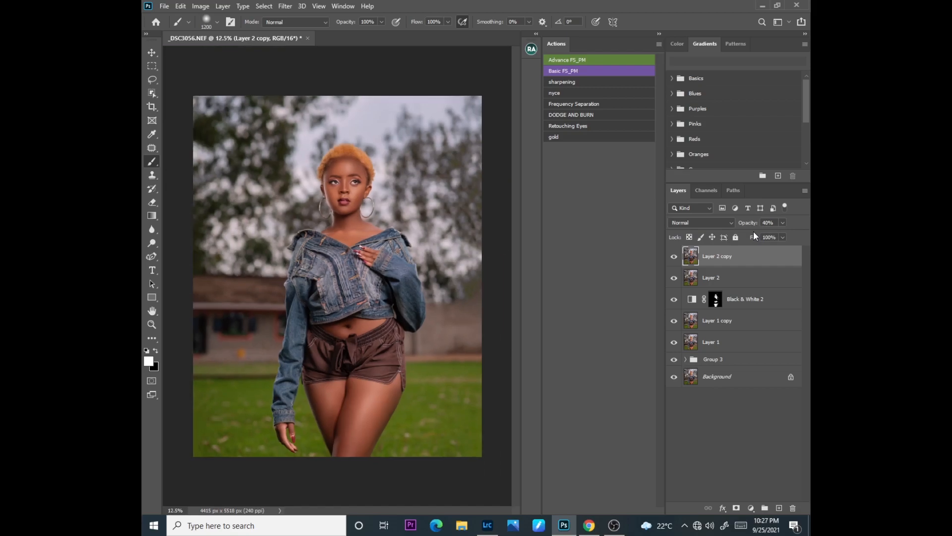
Step: Add a Brightness/Contrast adjustment layer on top with contrast set to 3 and Use Legacy enabled
{"action": "left_click", "coordinate": [751, 507]}
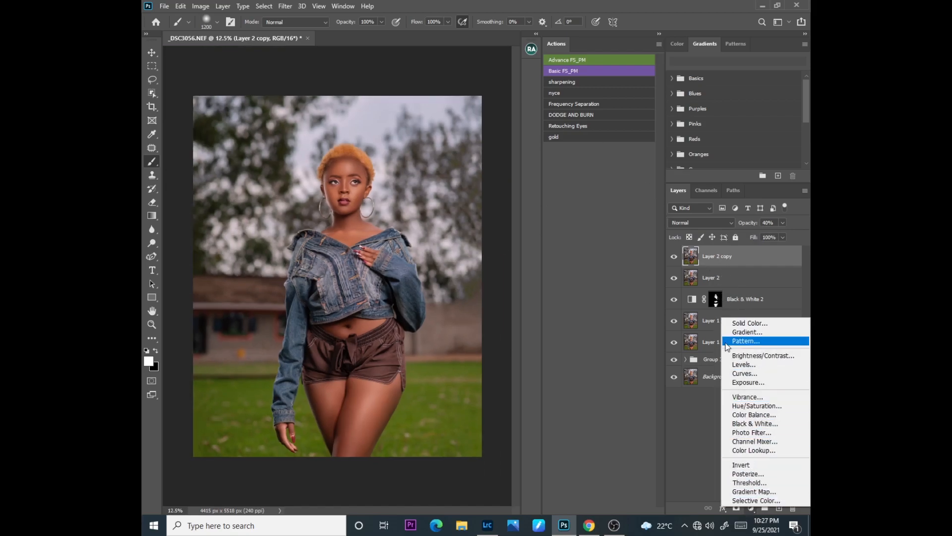
{"action": "left_click", "coordinate": [736, 356]}
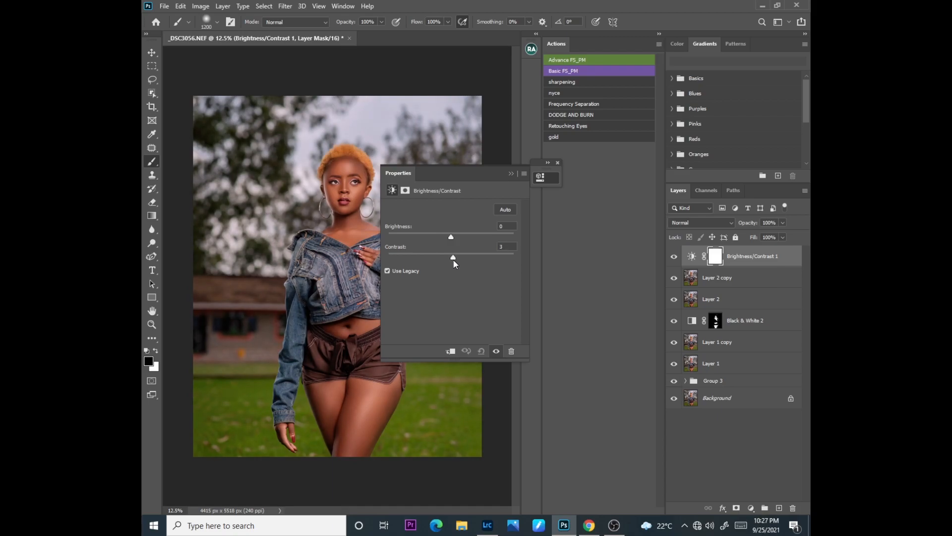
{"action": "left_click", "coordinate": [540, 176]}
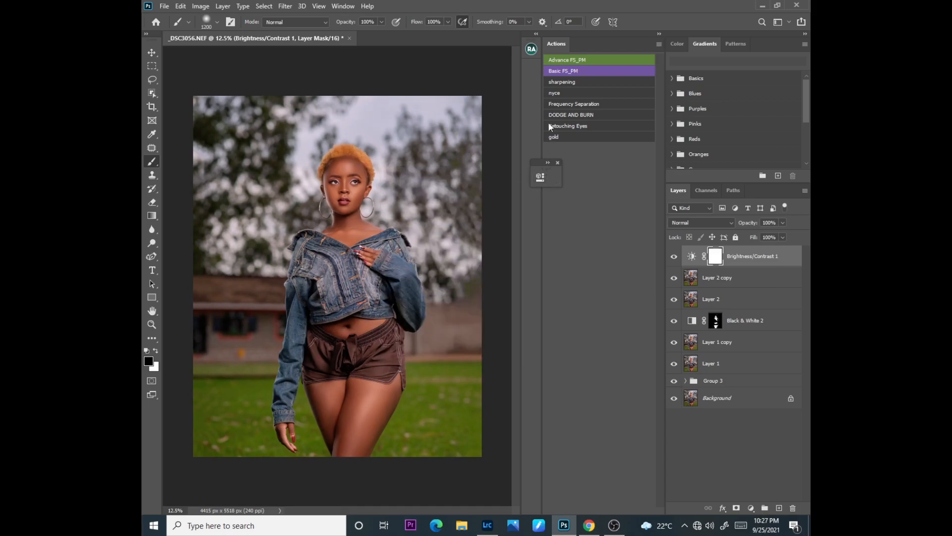
{"action": "left_click", "coordinate": [541, 174]}
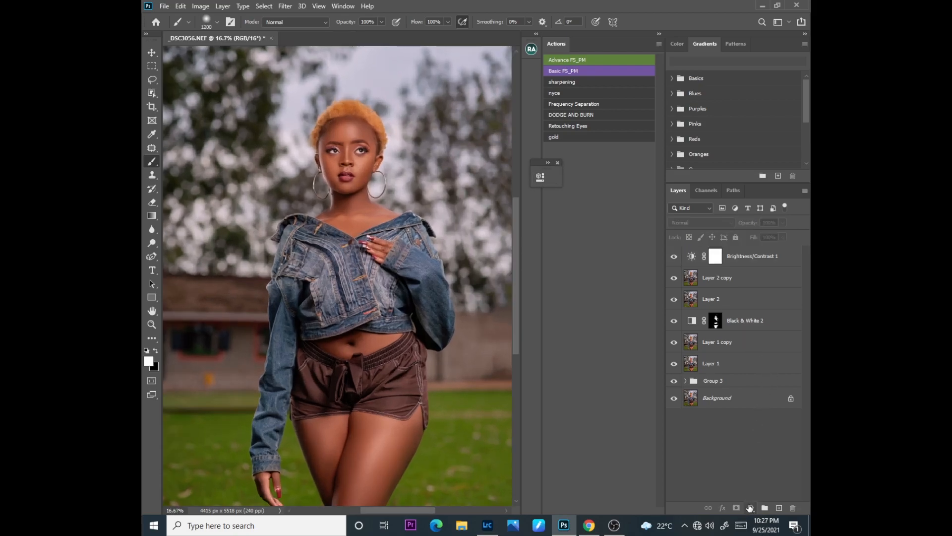
Step: Add a Hue/Saturation adjustment layer on top and slightly reduce its Master saturation
{"action": "left_click", "coordinate": [750, 508]}
{"action": "left_click", "coordinate": [746, 404]}
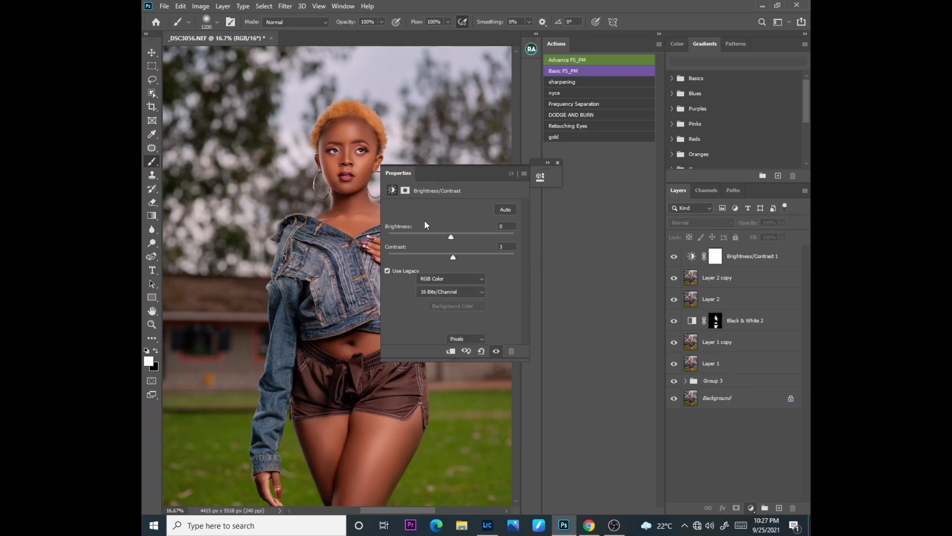
{"action": "left_click_drag", "start_coordinate": [450, 268], "coordinate": [446, 268]}
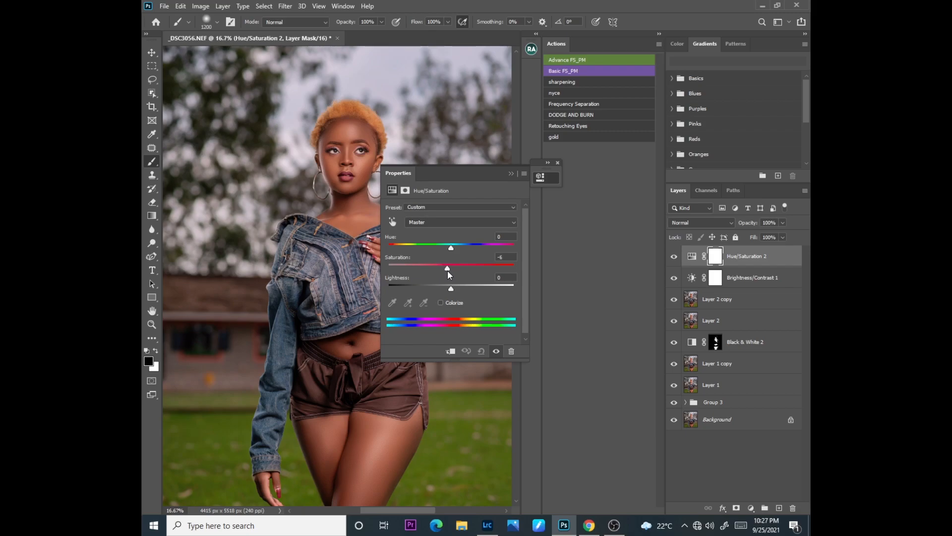
{"action": "left_click_drag", "start_coordinate": [448, 271], "coordinate": [445, 270]}
{"action": "left_click", "coordinate": [512, 174]}
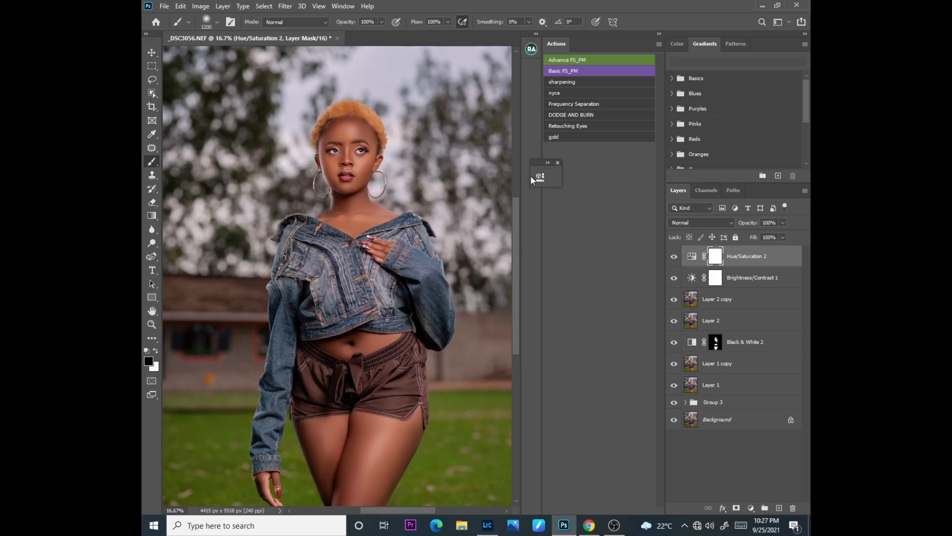
Step: Add a Selective Color adjustment layer on top and adjust the cyan amount in its Yellows
{"action": "left_click", "coordinate": [751, 507]}
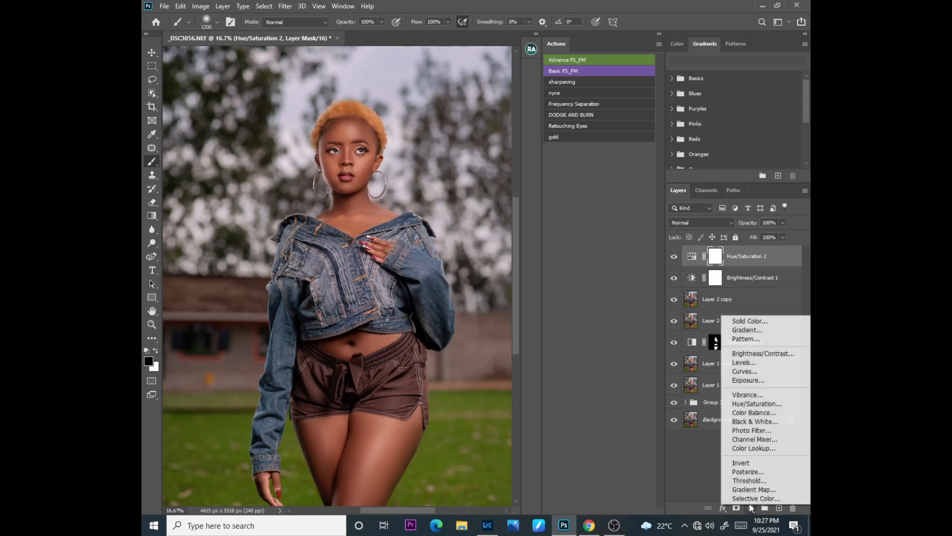
{"action": "left_click", "coordinate": [746, 498]}
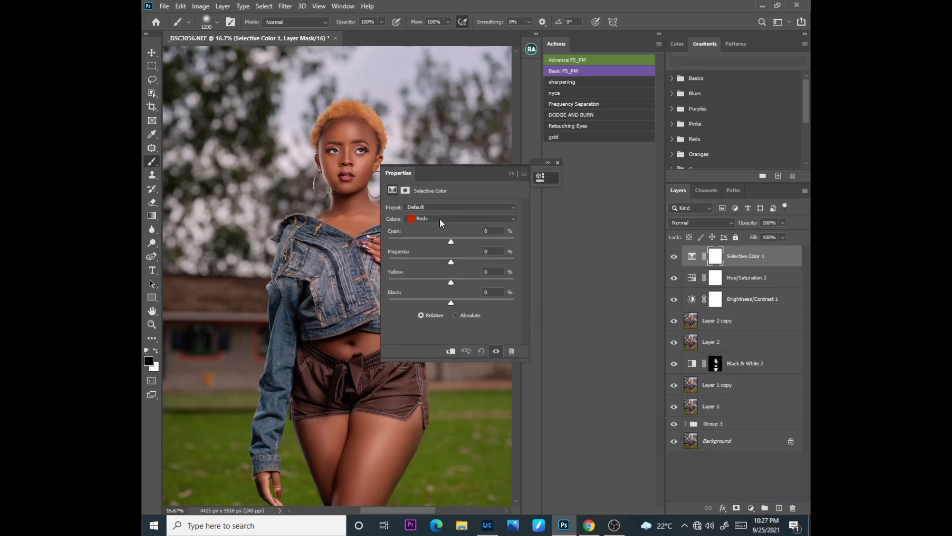
{"action": "left_click", "coordinate": [440, 218]}
{"action": "left_click", "coordinate": [428, 239]}
{"action": "left_click_drag", "start_coordinate": [451, 241], "coordinate": [439, 241]}
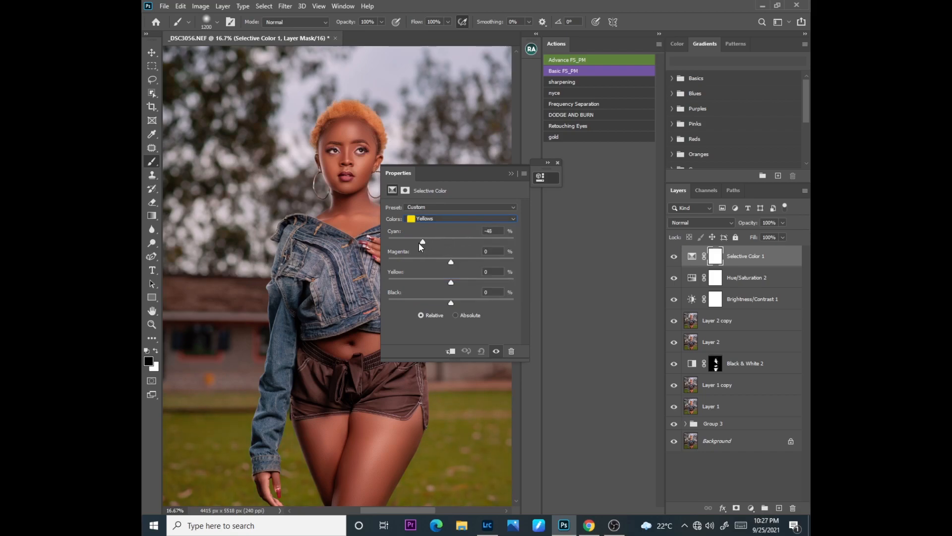
{"action": "left_click_drag", "start_coordinate": [521, 237], "coordinate": [451, 242]}
{"action": "left_click", "coordinate": [511, 174]}
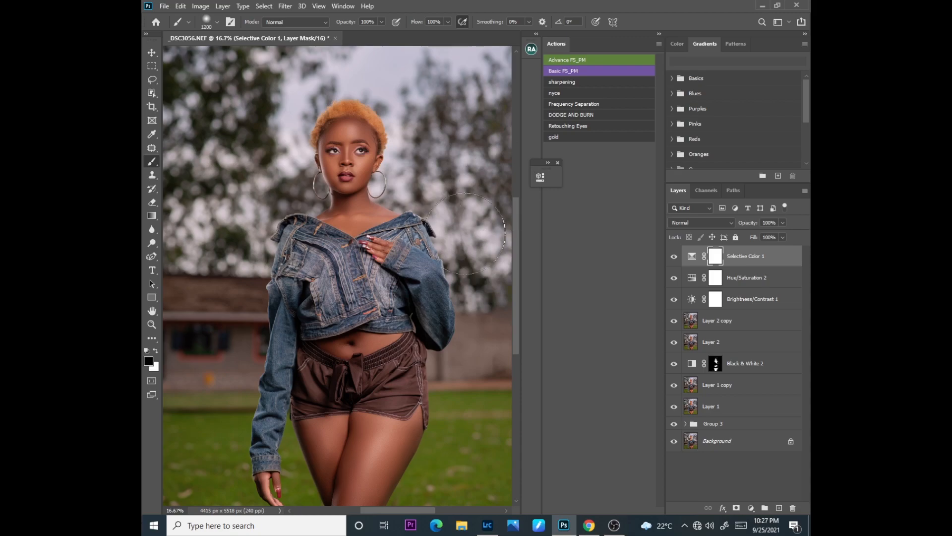
Step: Compare the full portrait with and without the Yellows color correction
{"action": "key", "text": "ctrl+minus"}
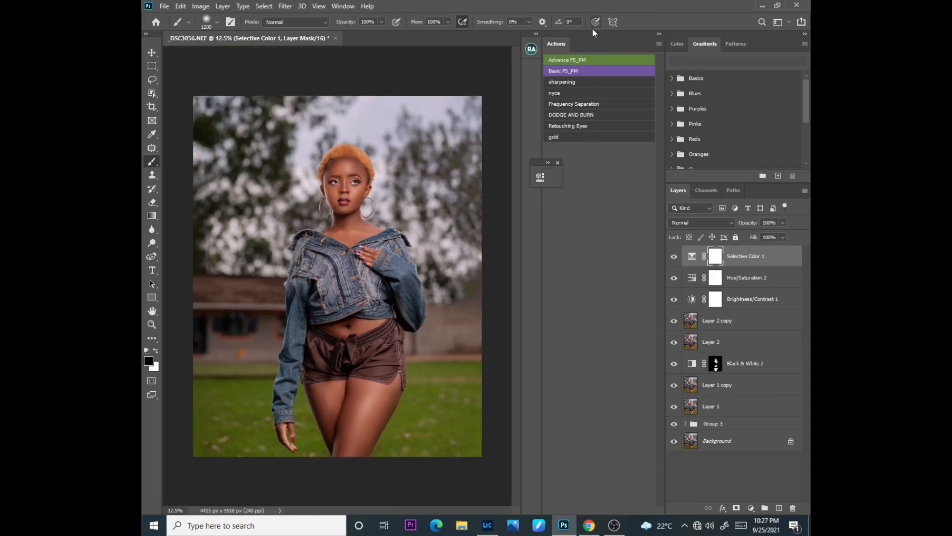
{"action": "left_click", "coordinate": [557, 163]}
{"action": "left_click", "coordinate": [674, 260]}
{"action": "left_click", "coordinate": [674, 260]}
{"action": "left_click", "coordinate": [674, 261]}
{"action": "left_click", "coordinate": [675, 260]}
{"action": "left_click", "coordinate": [674, 261]}
{"action": "left_click", "coordinate": [674, 261]}
{"action": "left_click", "coordinate": [675, 261]}
{"action": "left_click", "coordinate": [674, 261]}
Step: Add a second Selective Color adjustment layer with Greens set to cyan +100%, magenta +74%, yellow -100% and black +27%
{"action": "left_click", "coordinate": [750, 508]}
{"action": "left_click", "coordinate": [764, 502]}
{"action": "left_click_drag", "start_coordinate": [450, 173], "coordinate": [533, 140]}
{"action": "left_click", "coordinate": [532, 187]}
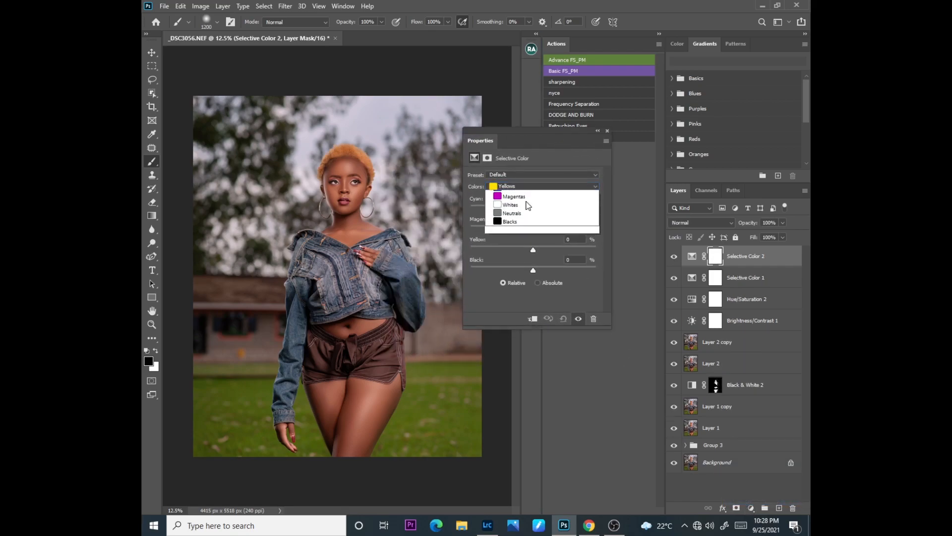
{"action": "left_click", "coordinate": [514, 205]}
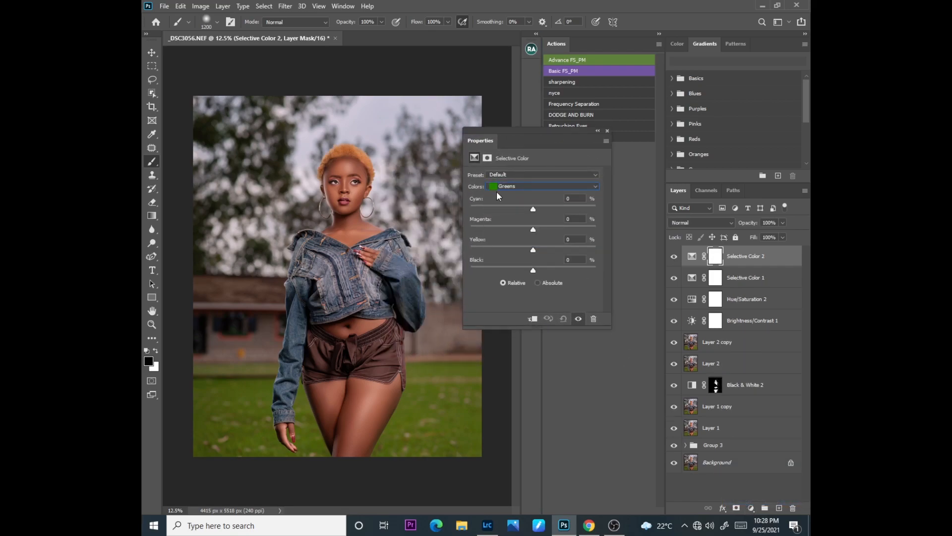
{"action": "left_click_drag", "start_coordinate": [503, 207], "coordinate": [463, 213]}
{"action": "left_click_drag", "start_coordinate": [566, 210], "coordinate": [465, 209]}
{"action": "left_click_drag", "start_coordinate": [533, 229], "coordinate": [575, 228]}
{"action": "left_click_drag", "start_coordinate": [510, 254], "coordinate": [477, 272]}
{"action": "mouse_move", "coordinate": [591, 209]}
{"action": "left_mouse_down"}
{"action": "mouse_move", "coordinate": [564, 208]}
{"action": "mouse_move", "coordinate": [590, 210]}
{"action": "left_mouse_up"}
Step: Duplicate the Greens Selective Color layer to strengthen its effect
{"action": "key", "text": "ctrl+j"}
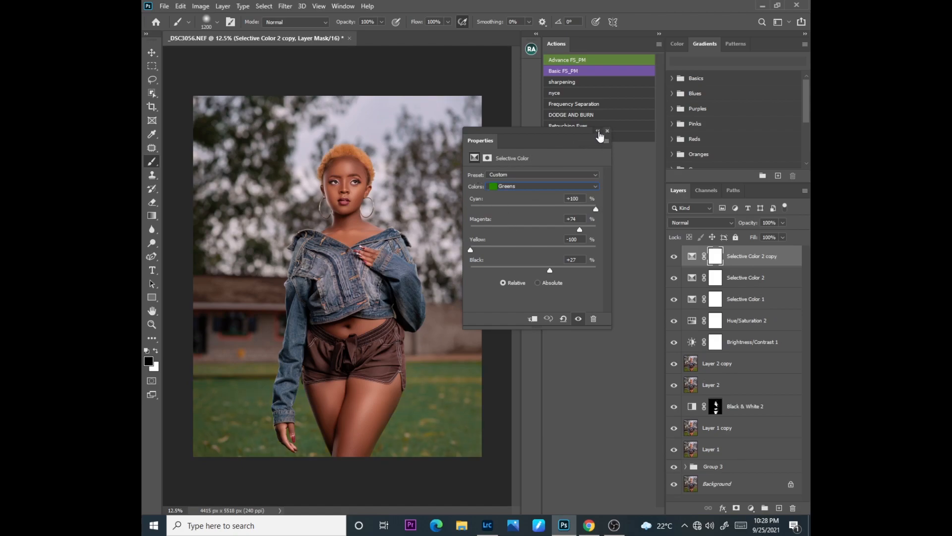
{"action": "left_click", "coordinate": [598, 131]}
{"action": "left_click", "coordinate": [490, 131]}
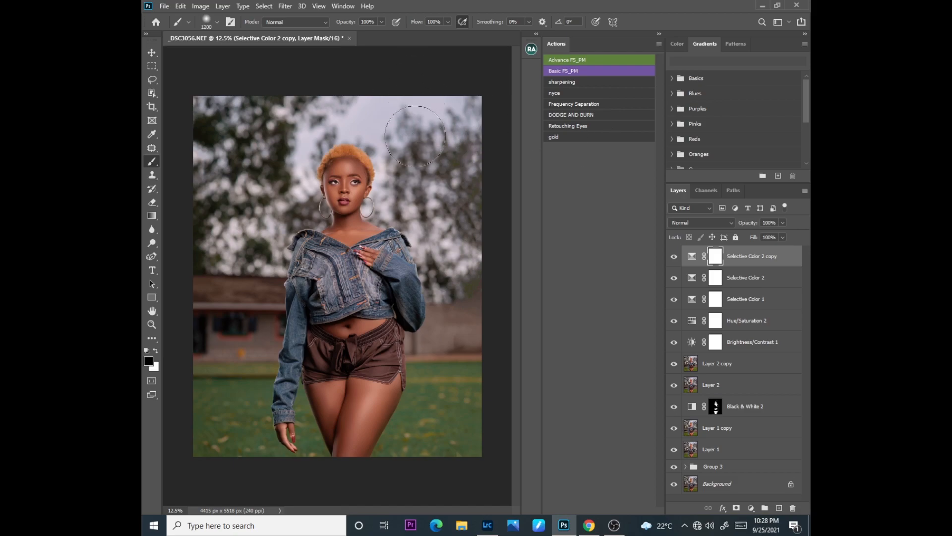
Step: Add another Selective Color adjustment layer with Whites set to cyan +8%, magenta -18%, yellow -29% and black -2%
{"action": "left_click", "coordinate": [751, 507]}
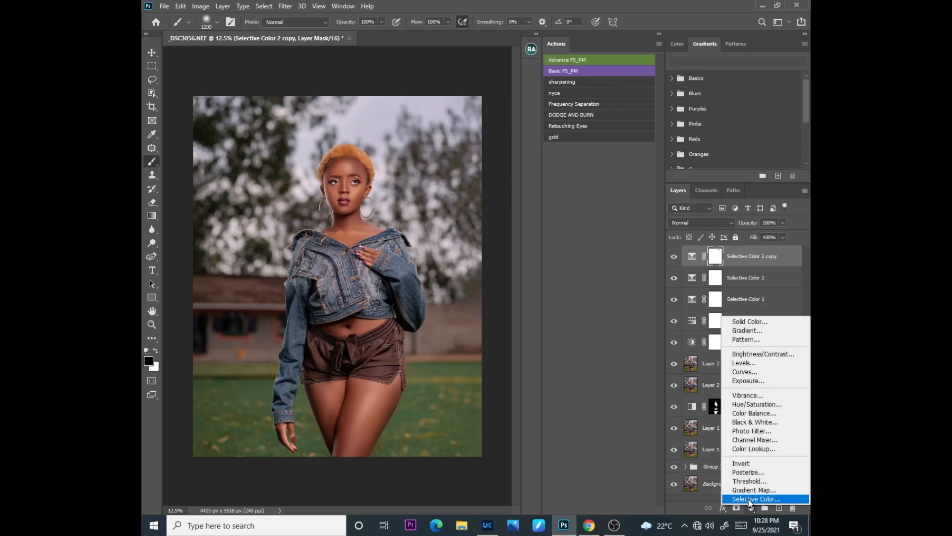
{"action": "left_click", "coordinate": [748, 499]}
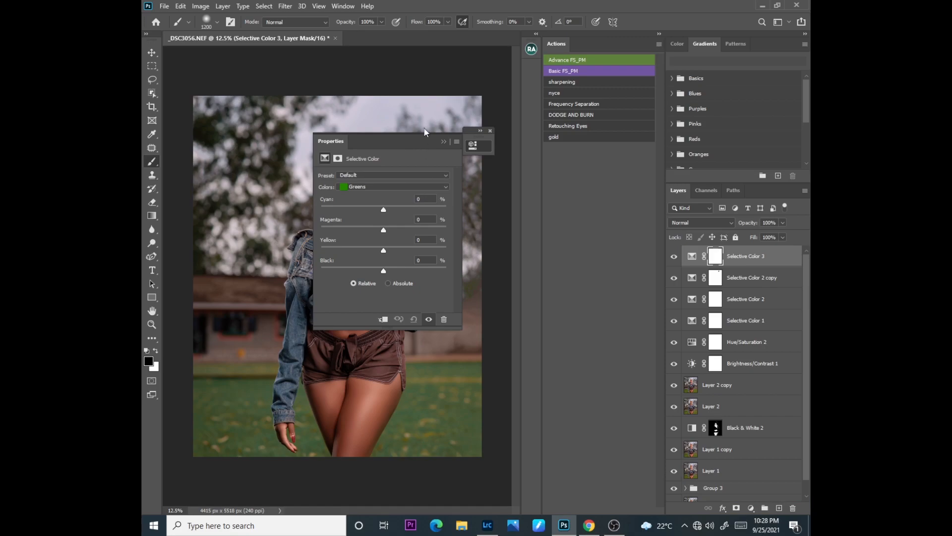
{"action": "left_click_drag", "start_coordinate": [430, 141], "coordinate": [586, 180]}
{"action": "left_click", "coordinate": [526, 225]}
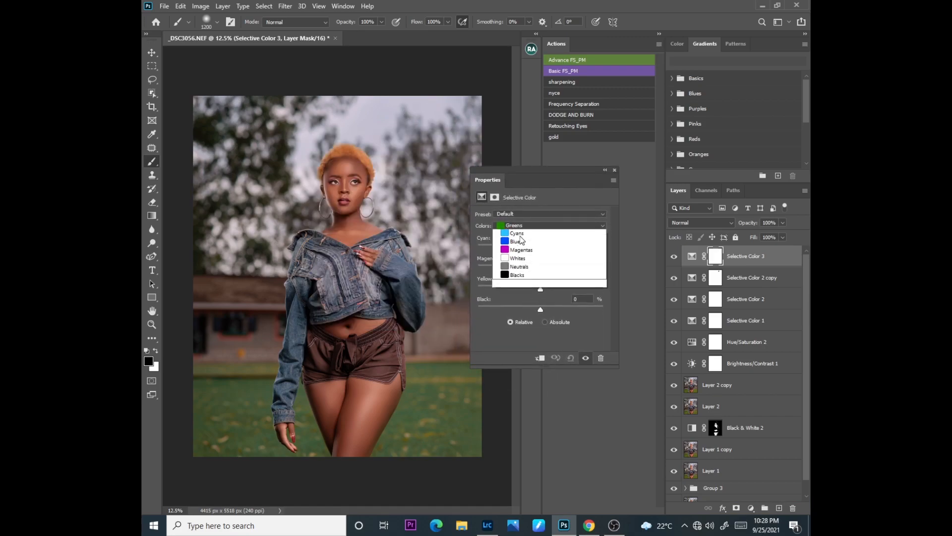
{"action": "left_click", "coordinate": [514, 281]}
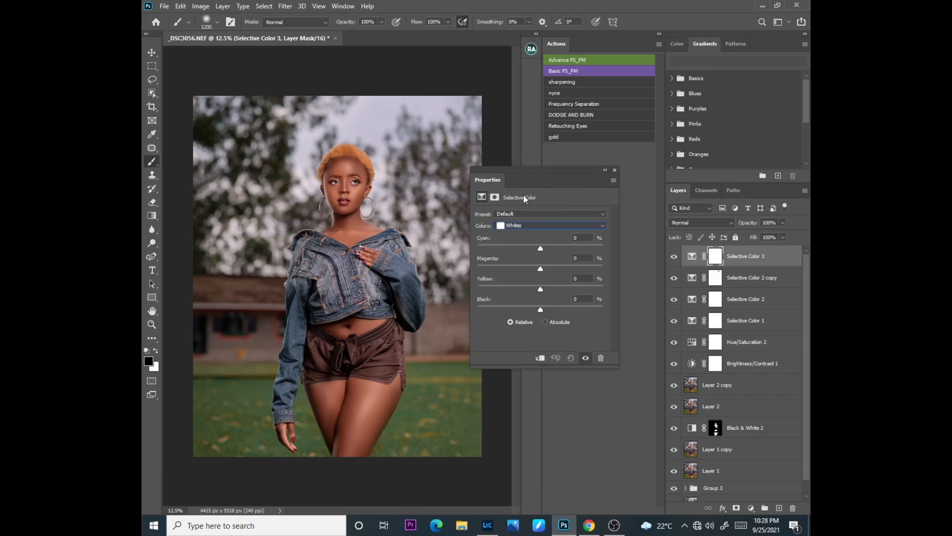
{"action": "left_click_drag", "start_coordinate": [516, 249], "coordinate": [507, 247]}
{"action": "left_click_drag", "start_coordinate": [546, 248], "coordinate": [540, 309]}
{"action": "key", "text": "ctrl+plus"}
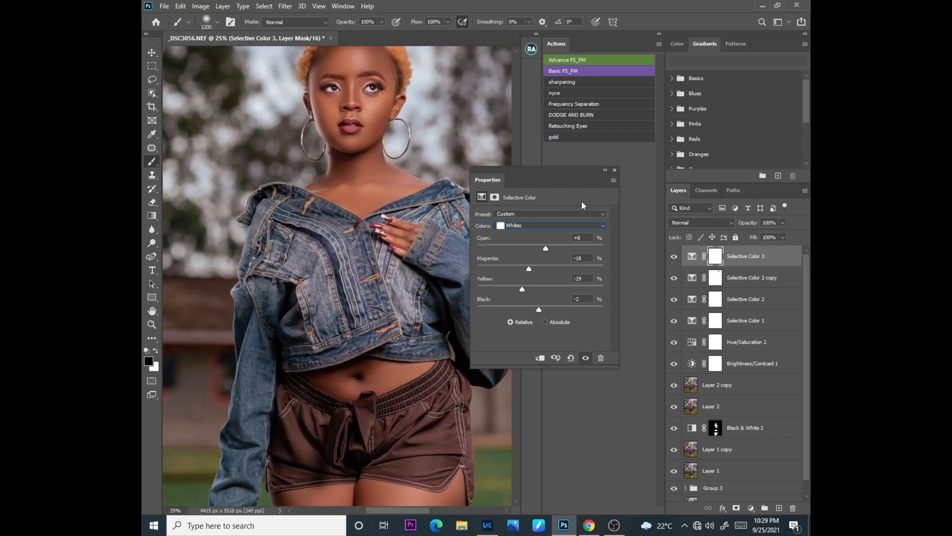
{"action": "left_click", "coordinate": [605, 169]}
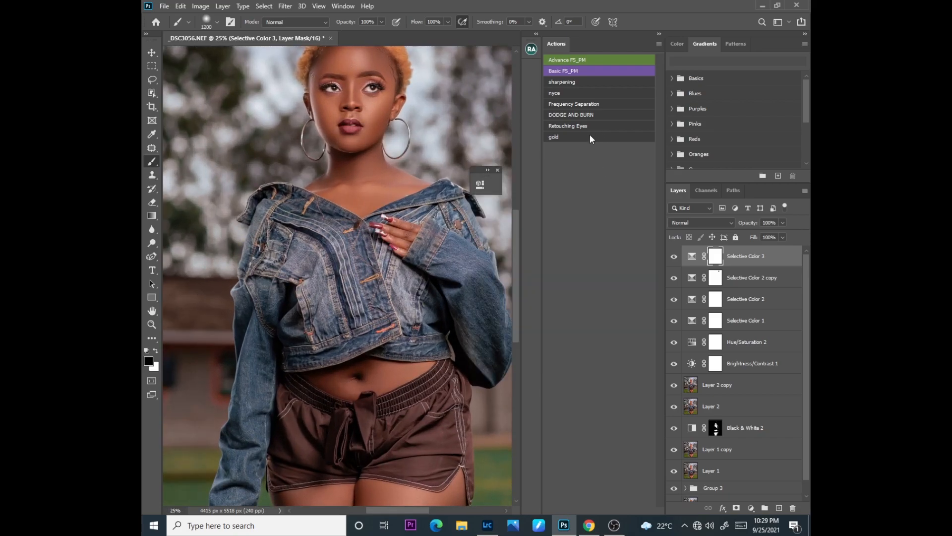
{"action": "key", "text": "ctrl+minus"}
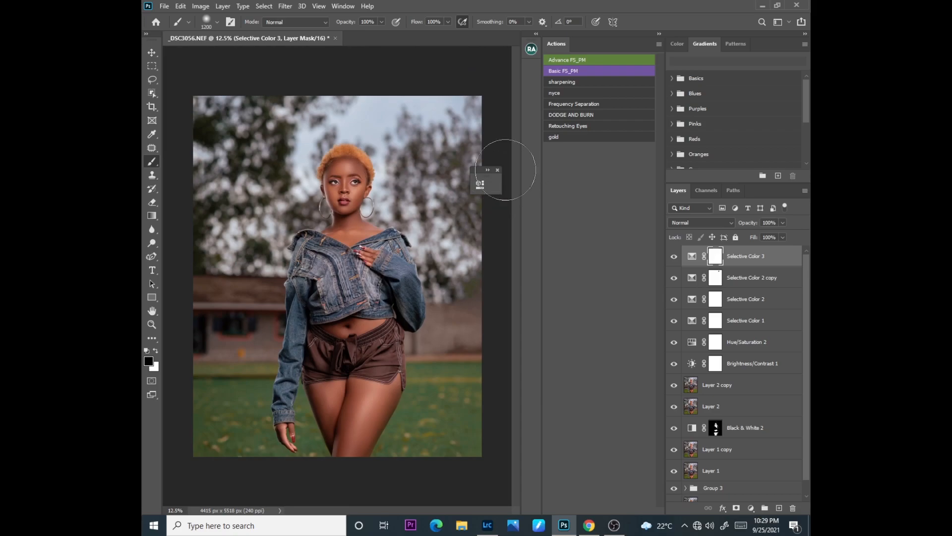
{"action": "left_click", "coordinate": [497, 170]}
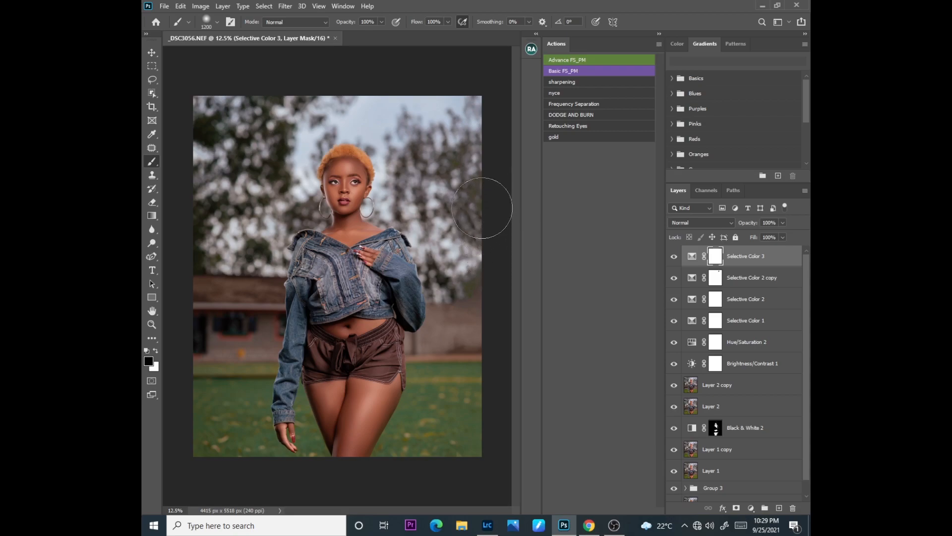
Step: Compare the portrait with the Selective Color layers hidden and shown
{"action": "left_click", "coordinate": [674, 257]}
{"action": "left_click", "coordinate": [674, 258]}
{"action": "left_click", "coordinate": [674, 279]}
{"action": "left_click", "coordinate": [675, 284]}
{"action": "left_click", "coordinate": [675, 285]}
{"action": "left_click", "coordinate": [675, 287]}
{"action": "left_click", "coordinate": [675, 287]}
{"action": "left_click", "coordinate": [676, 288]}
{"action": "left_click", "coordinate": [677, 288]}
{"action": "left_click", "coordinate": [677, 285]}
Step: Group all layers above the Background, from Group 3 up to Selective Color 3
{"action": "scroll", "coordinate": [804, 369], "scroll_direction": "down", "scroll_amount": 1}
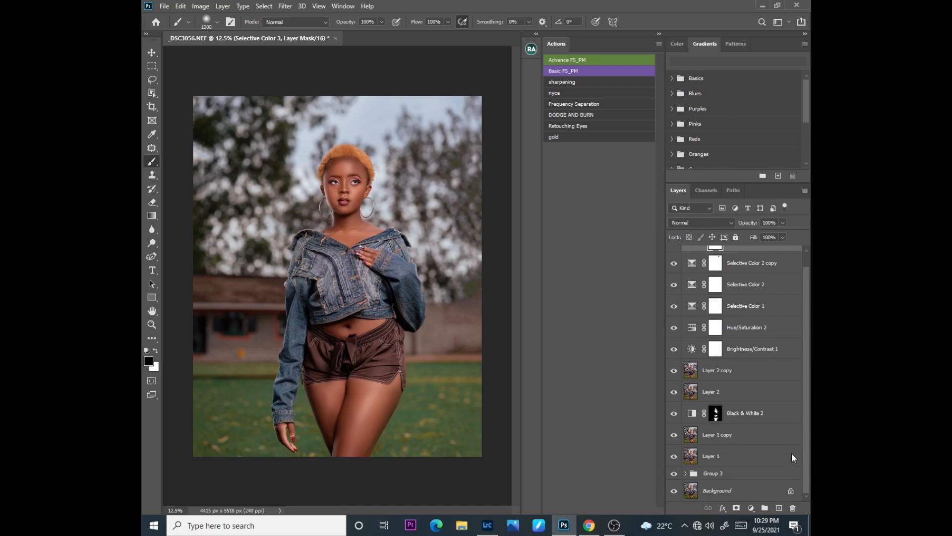
{"action": "left_click", "coordinate": [720, 477], "text": "shift"}
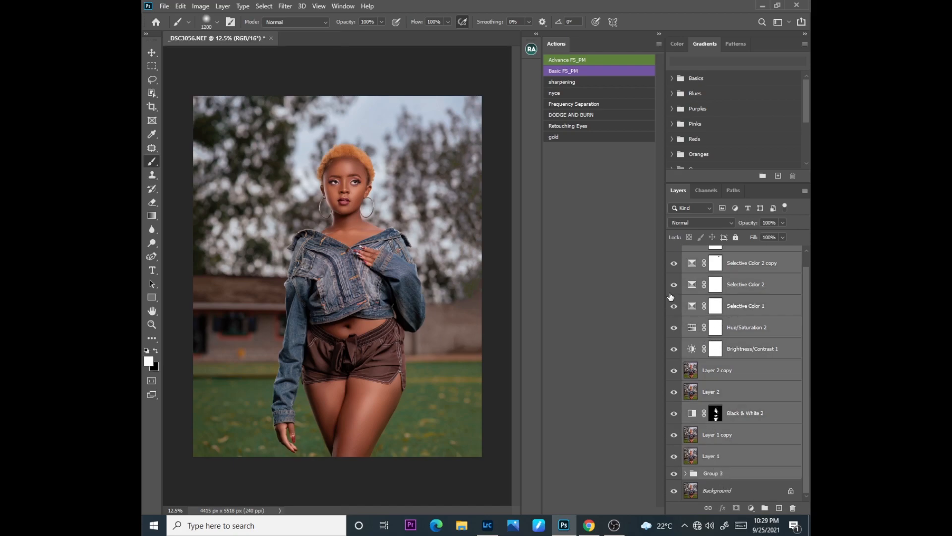
{"action": "key", "text": "ctrl+g"}
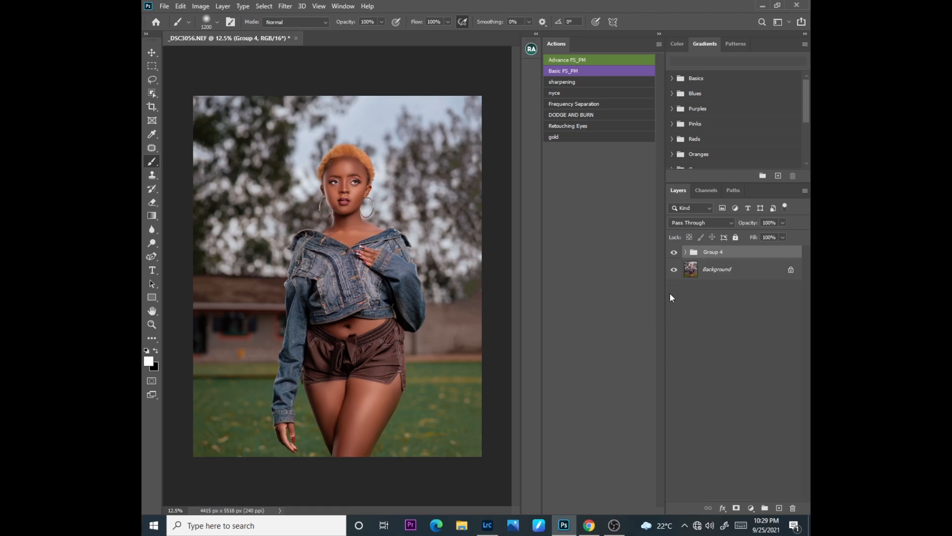
Step: Inspect the retouched face up close and compare it with the original by hiding and restoring the new group
{"action": "key", "text": "ctrl+plus"}
{"action": "key", "text": "ctrl+plus"}
{"action": "key", "text": "ctrl+plus"}
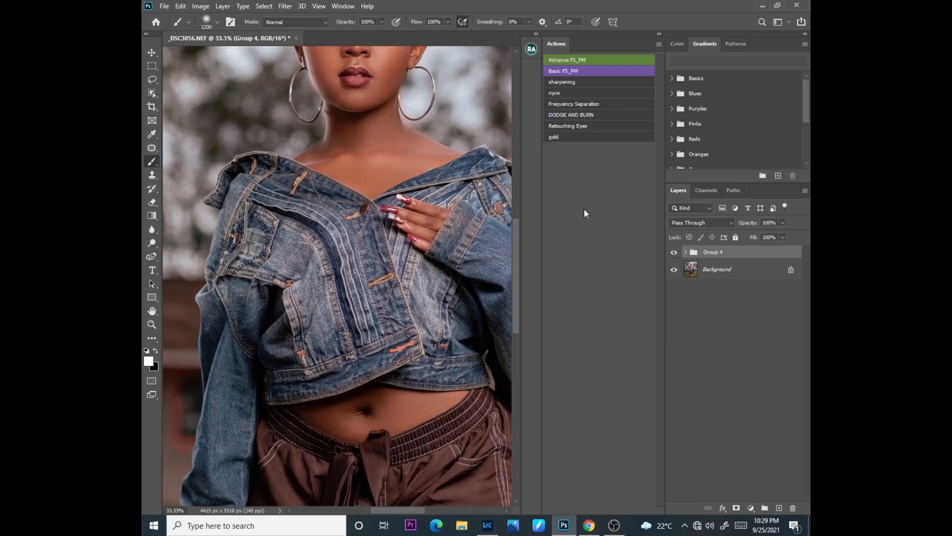
{"action": "left_click_drag", "start_coordinate": [522, 272], "coordinate": [521, 242]}
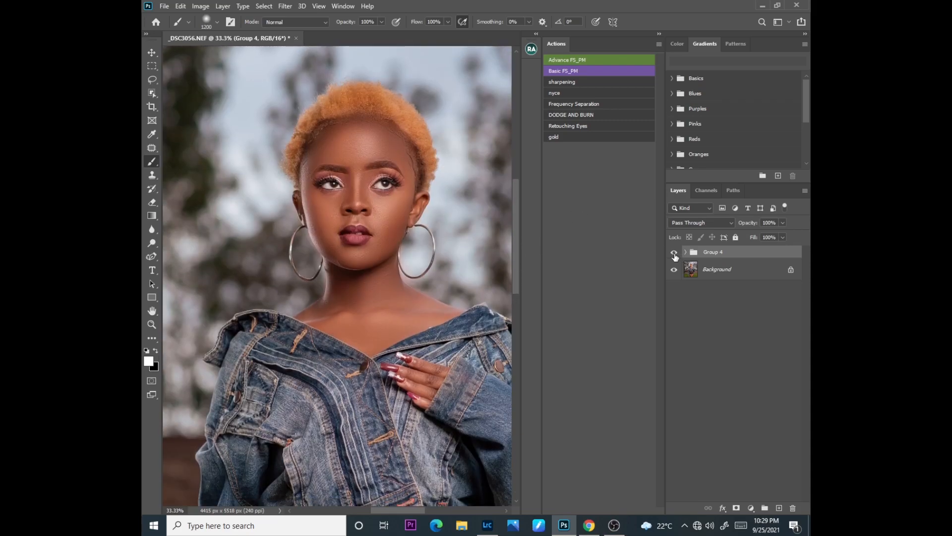
{"action": "left_click", "coordinate": [674, 254]}
{"action": "key", "text": "ctrl+minus"}
{"action": "key", "text": "ctrl+minus"}
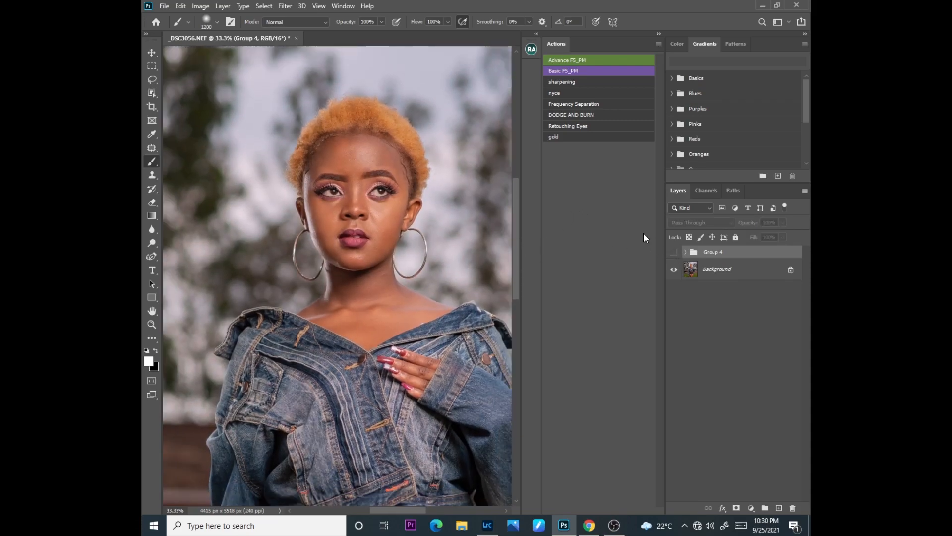
{"action": "key", "text": "ctrl+minus"}
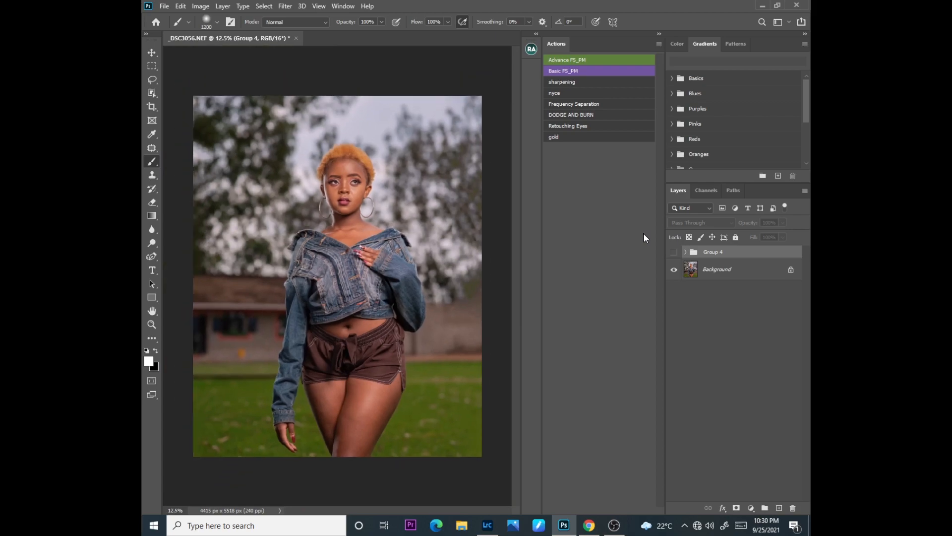
{"action": "left_click", "coordinate": [674, 252]}
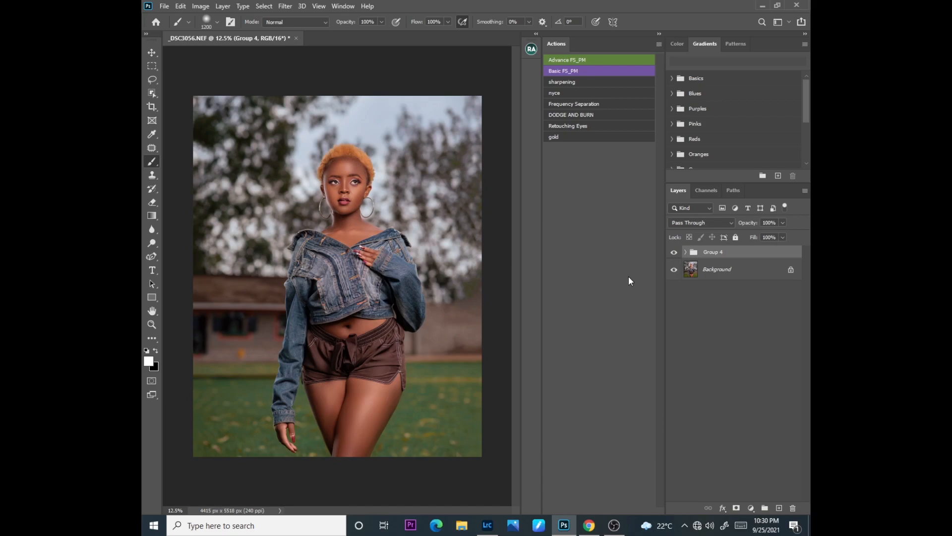
Step: Compare the whole portrait before and after all edits by repeatedly switching the visibility of Group 4
{"action": "left_click", "coordinate": [674, 252]}
{"action": "left_click", "coordinate": [674, 253]}
{"action": "left_click", "coordinate": [675, 254]}
{"action": "left_click", "coordinate": [676, 254]}
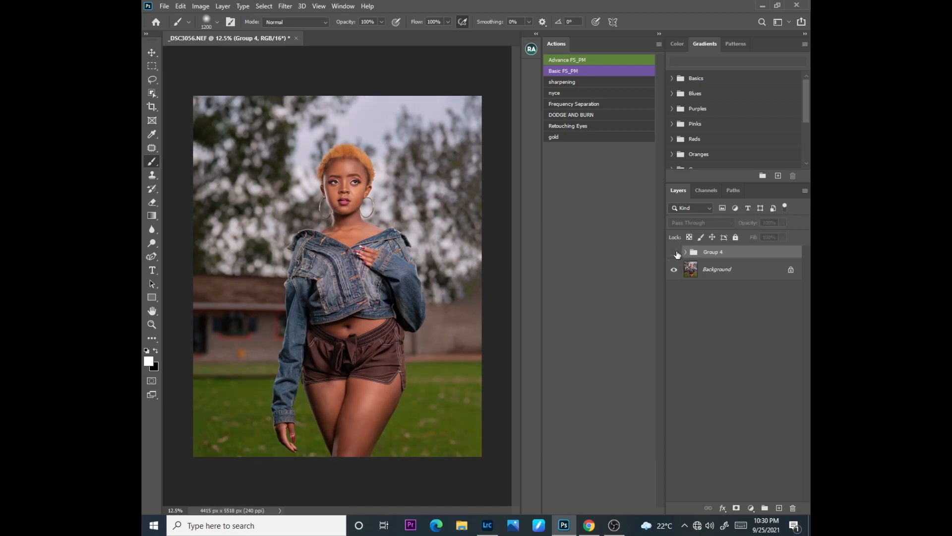
{"action": "left_click", "coordinate": [674, 253]}
{"action": "left_click", "coordinate": [674, 253]}
{"action": "left_click", "coordinate": [674, 253]}
{"action": "left_click", "coordinate": [675, 254]}
{"action": "left_click", "coordinate": [675, 254]}
{"action": "left_click", "coordinate": [676, 255]}
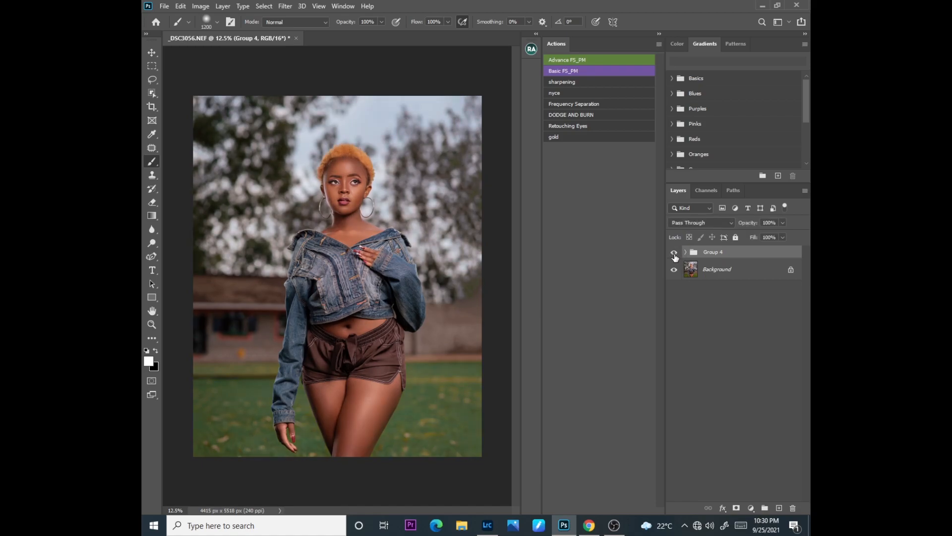
{"action": "left_click", "coordinate": [675, 257]}
{"action": "left_click", "coordinate": [675, 256]}
{"action": "left_click", "coordinate": [675, 255]}
{"action": "left_click", "coordinate": [675, 256]}
Step: Add a Curves adjustment layer above Group 4 and raise the middle of its RGB curve
{"action": "left_click", "coordinate": [751, 506]}
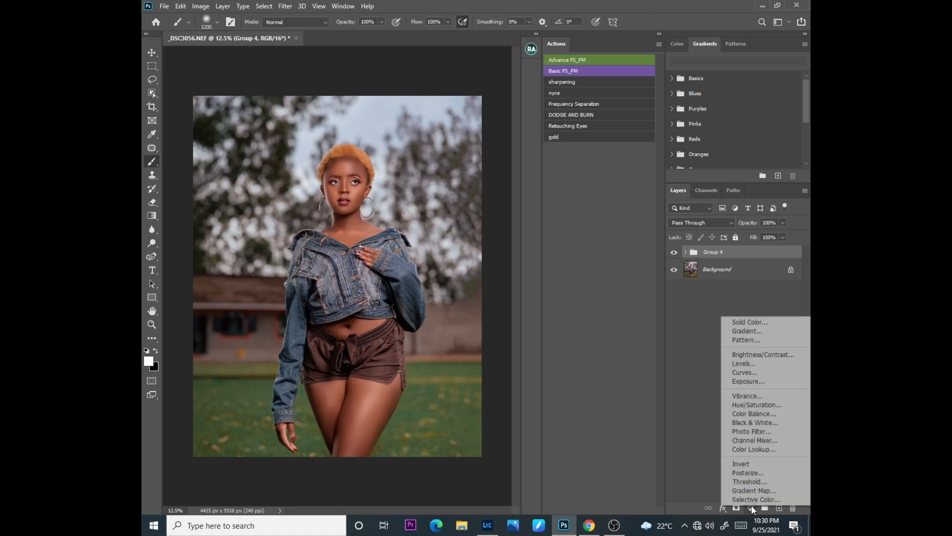
{"action": "left_click", "coordinate": [743, 373]}
{"action": "left_click_drag", "start_coordinate": [399, 294], "coordinate": [398, 274]}
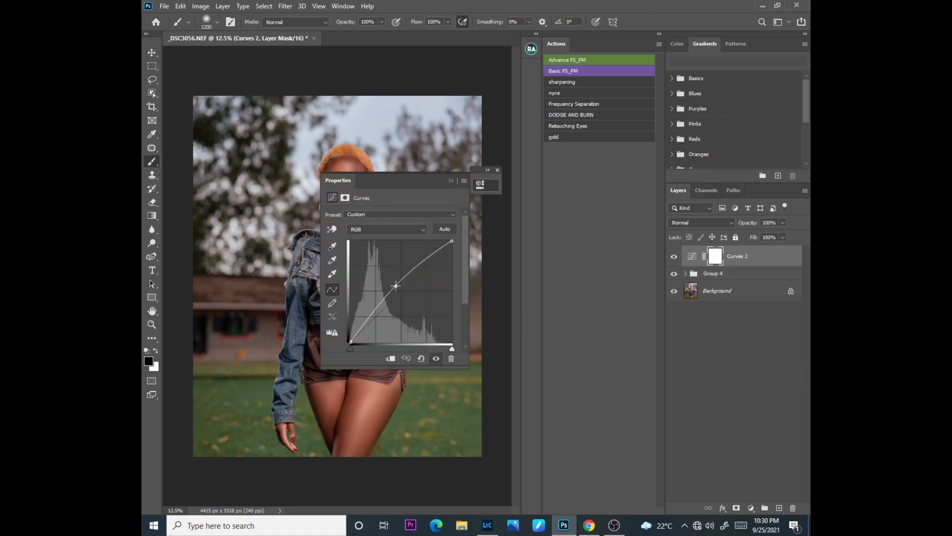
{"action": "left_click", "coordinate": [449, 181]}
Step: Try the Curves layer beneath Group 4 and move it back above the group
{"action": "left_click_drag", "start_coordinate": [756, 258], "coordinate": [747, 284]}
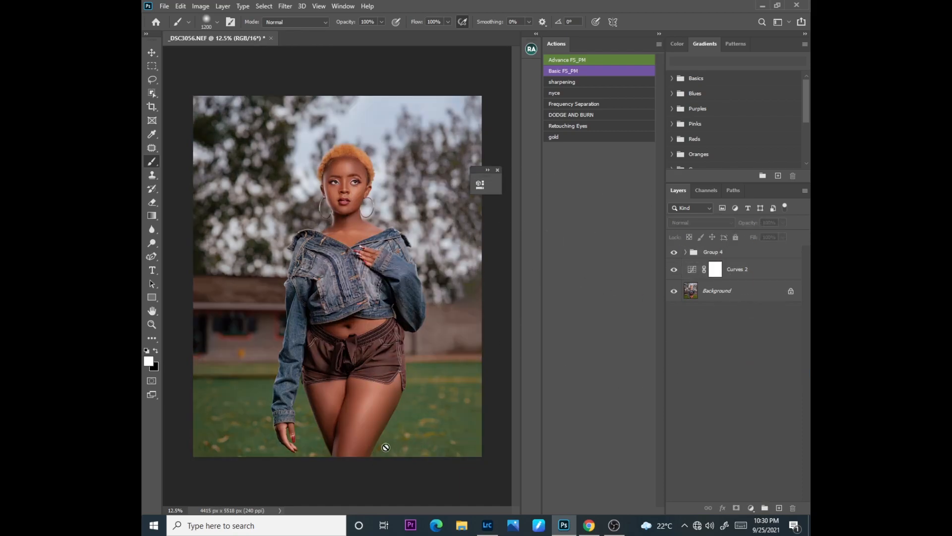
{"action": "left_click", "coordinate": [745, 268]}
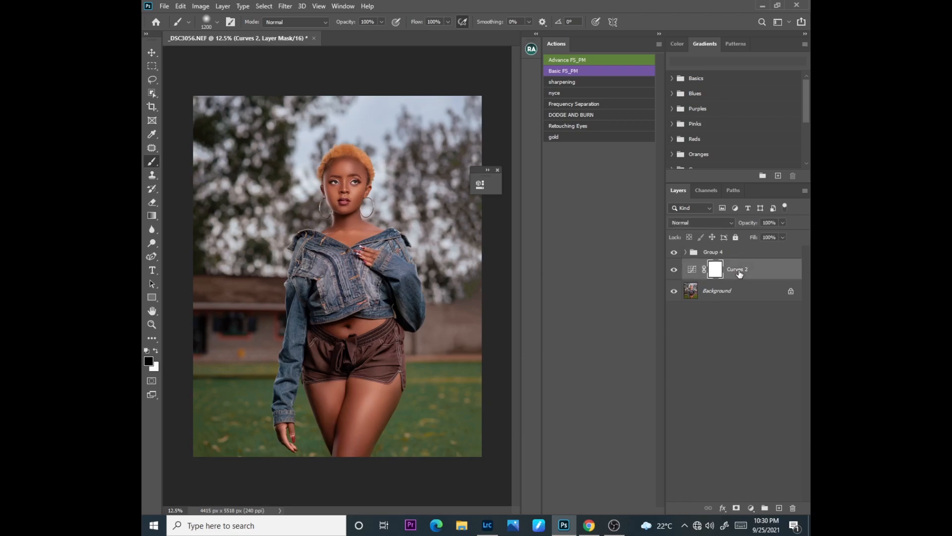
{"action": "left_click_drag", "start_coordinate": [736, 238], "coordinate": [736, 239]}
{"action": "left_click_drag", "start_coordinate": [734, 275], "coordinate": [735, 244]}
{"action": "left_click_drag", "start_coordinate": [732, 279], "coordinate": [694, 250]}
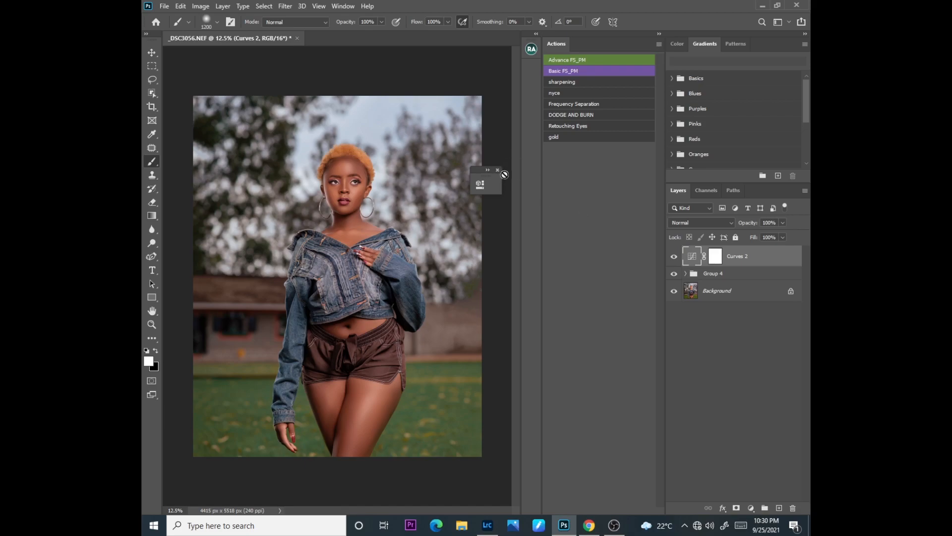
Step: Raise the midtones of the top Curves layer's RGB curve to brighten the whole portrait
{"action": "left_click", "coordinate": [498, 170]}
{"action": "double_click", "coordinate": [692, 259]}
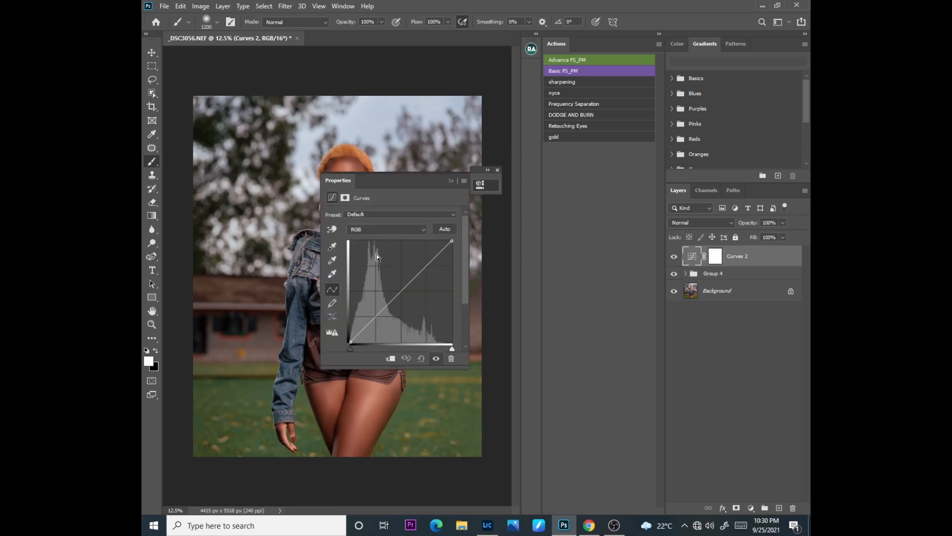
{"action": "left_click_drag", "start_coordinate": [398, 290], "coordinate": [395, 283]}
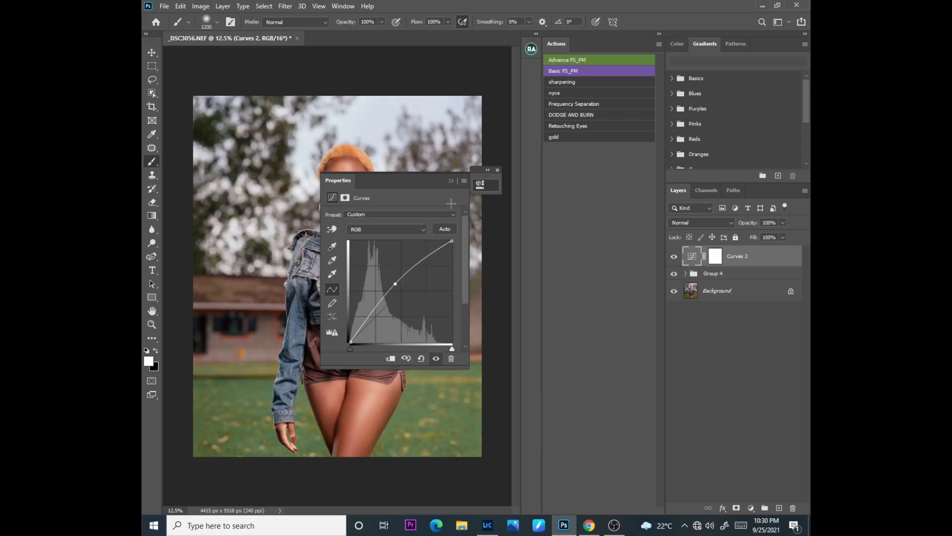
{"action": "left_click", "coordinate": [452, 181]}
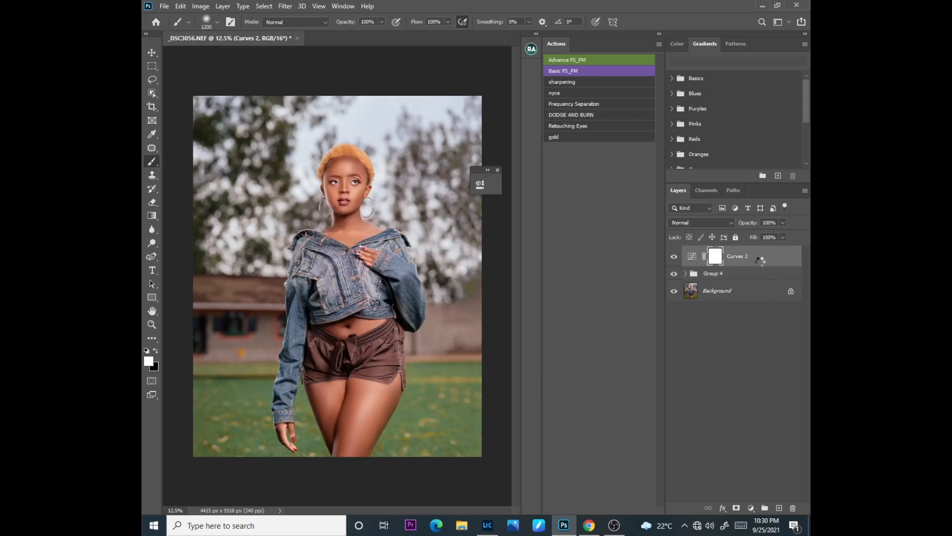
Step: Restrict the Curves 2 layer to lighter tones with Blend If, splitting the Underlying Layer's black slider to 161 / 229
{"action": "double_click", "coordinate": [761, 257]}
{"action": "left_click_drag", "start_coordinate": [371, 461], "coordinate": [447, 451]}
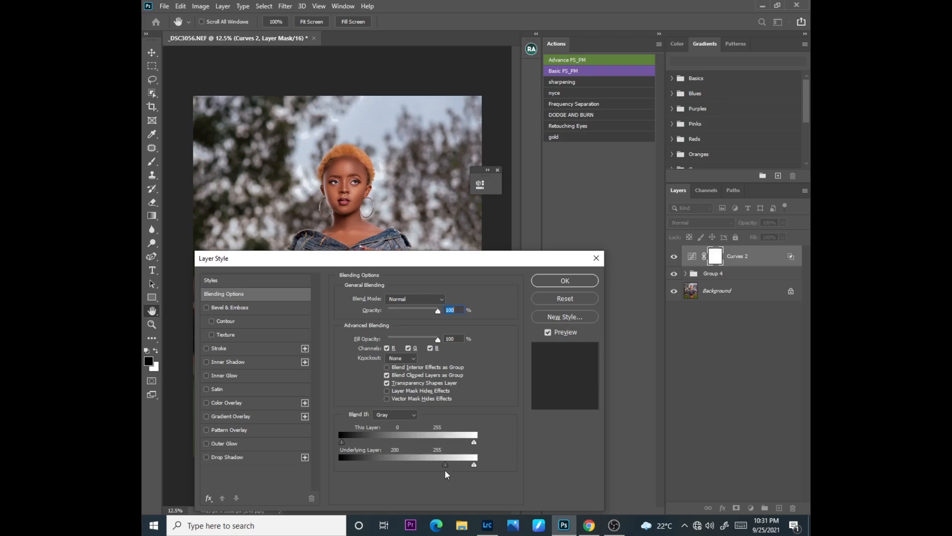
{"action": "left_click_drag", "start_coordinate": [444, 464], "coordinate": [436, 463]}
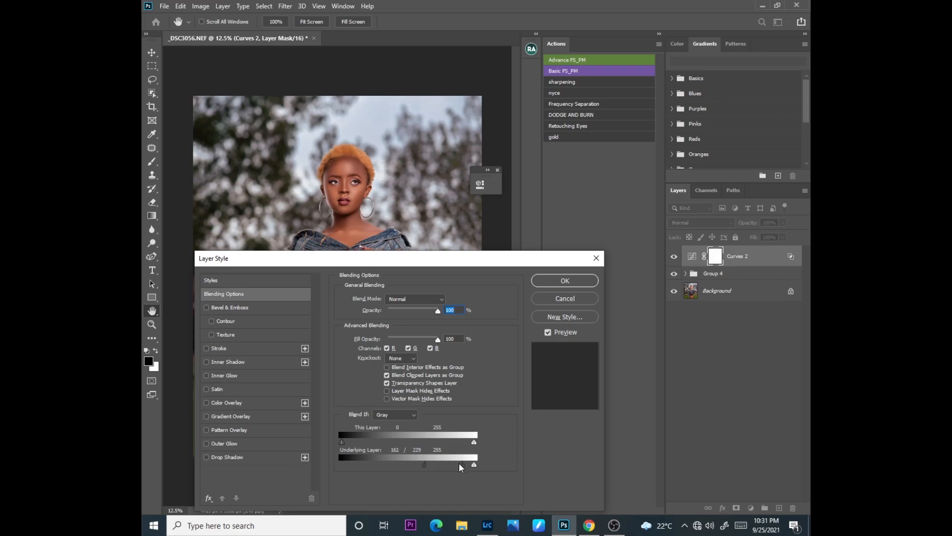
{"action": "left_click", "coordinate": [575, 281]}
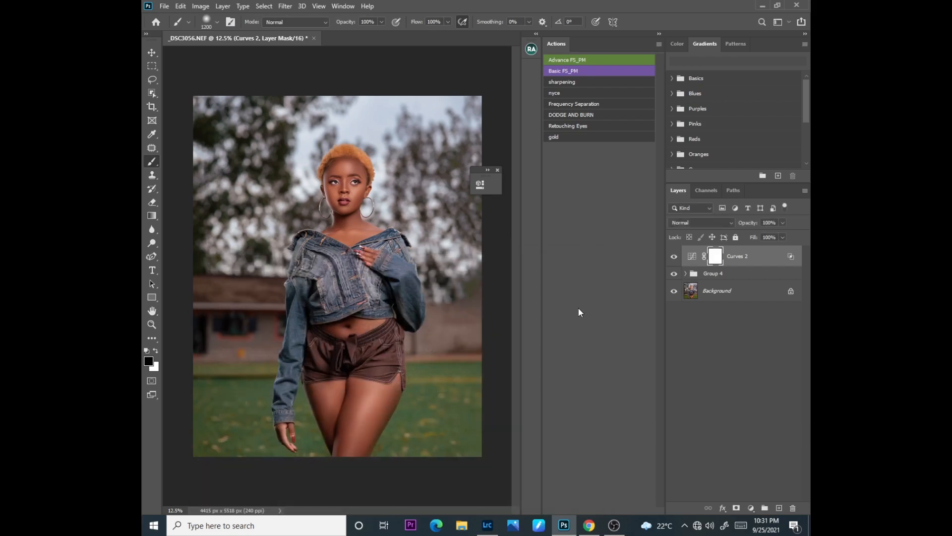
{"action": "left_click", "coordinate": [497, 170]}
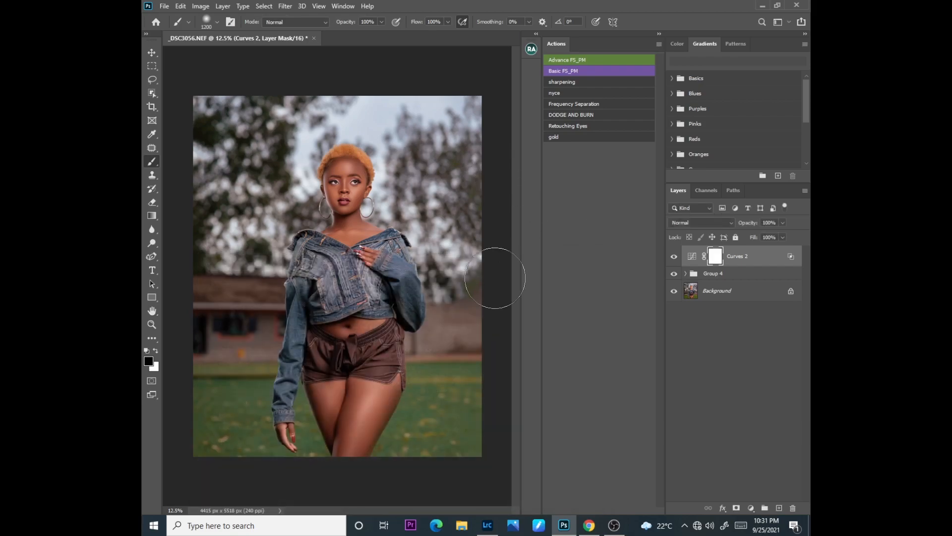
Step: Compare the face and jacket with and without the brightening by repeatedly switching the visibility of Curves 2
{"action": "key", "text": "ctrl+plus"}
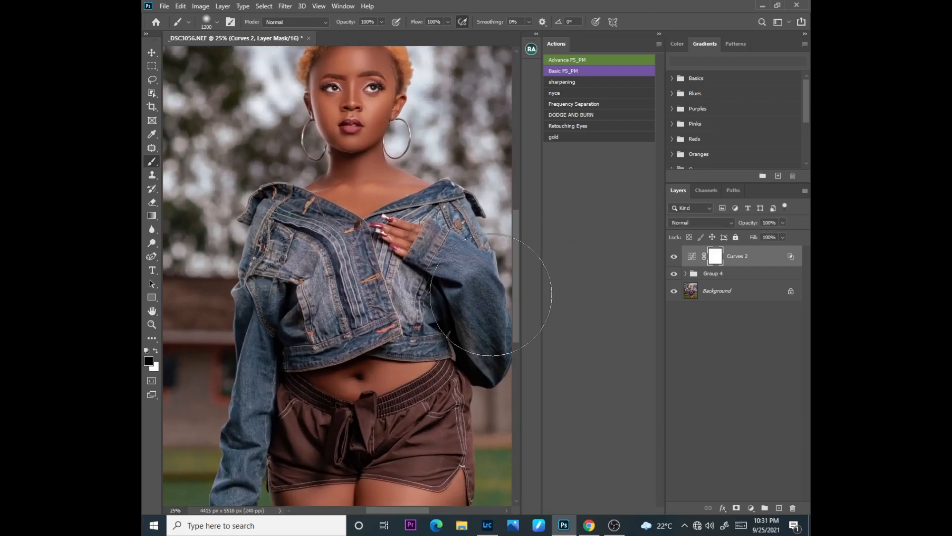
{"action": "scroll", "coordinate": [514, 252], "scroll_direction": "up", "scroll_amount": 5}
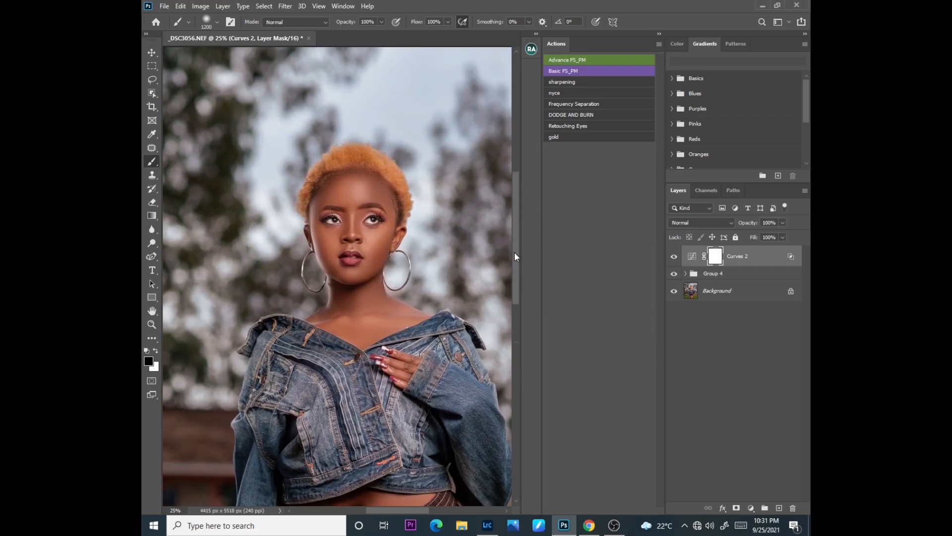
{"action": "left_click", "coordinate": [674, 258]}
{"action": "left_click", "coordinate": [674, 258]}
{"action": "left_click", "coordinate": [674, 258]}
{"action": "left_click", "coordinate": [674, 258]}
{"action": "left_click", "coordinate": [674, 258]}
{"action": "left_click", "coordinate": [674, 258]}
{"action": "left_click", "coordinate": [675, 260]}
{"action": "left_click", "coordinate": [674, 260]}
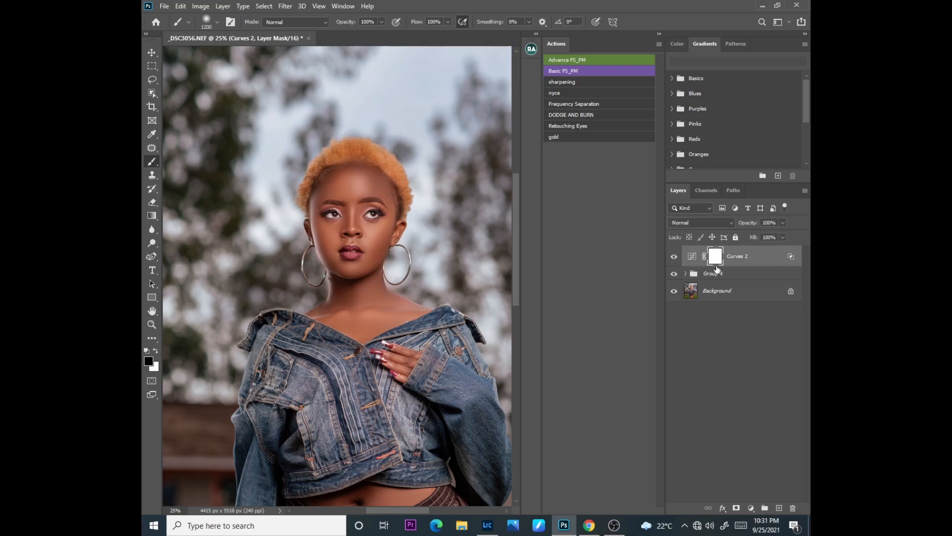
Step: Lower the opacity of Curves 2 to 63% and merge all layers into the Background
{"action": "left_click", "coordinate": [783, 224]}
{"action": "left_click", "coordinate": [716, 290]}
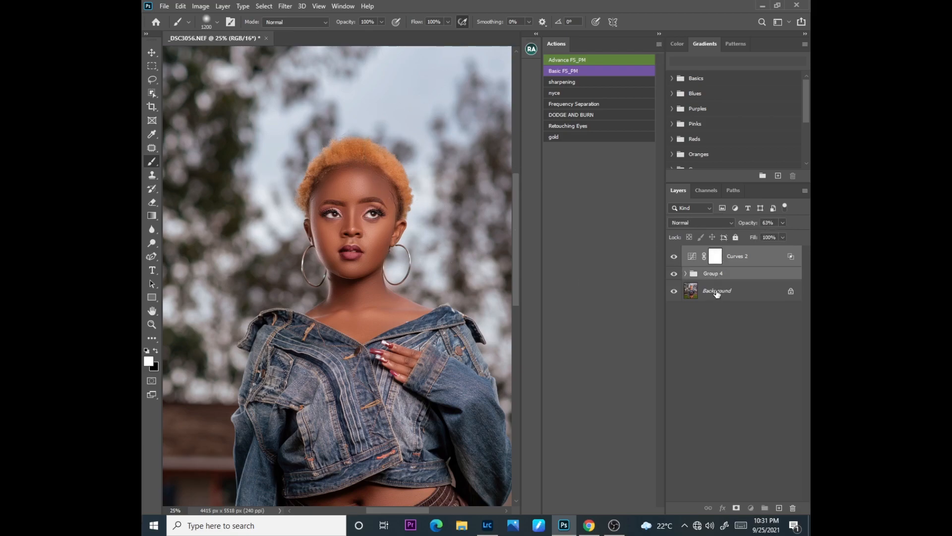
{"action": "right_click", "coordinate": [712, 290]}
{"action": "left_click", "coordinate": [718, 357]}
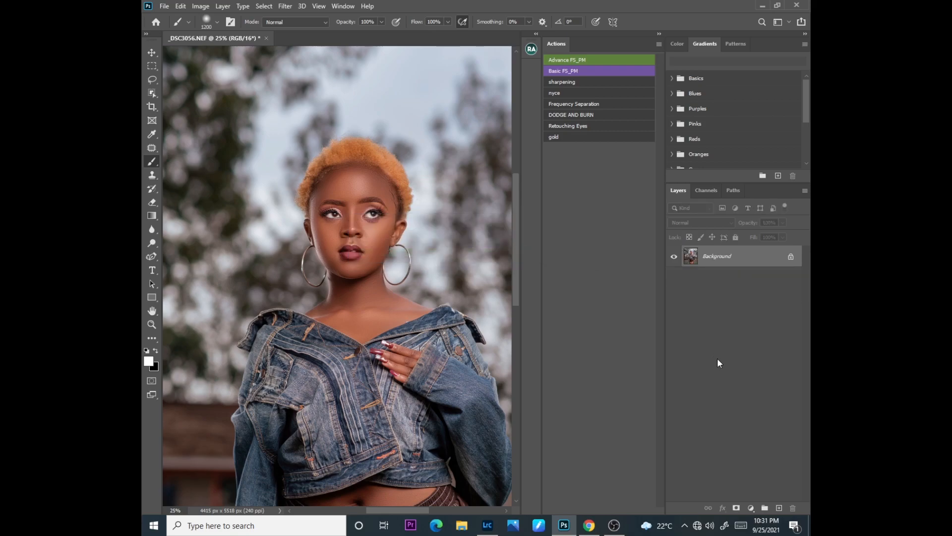
Step: Add a Selective Color adjustment layer above the merged Background
{"action": "key", "text": "ctrl+minus"}
{"action": "key", "text": "ctrl+minus"}
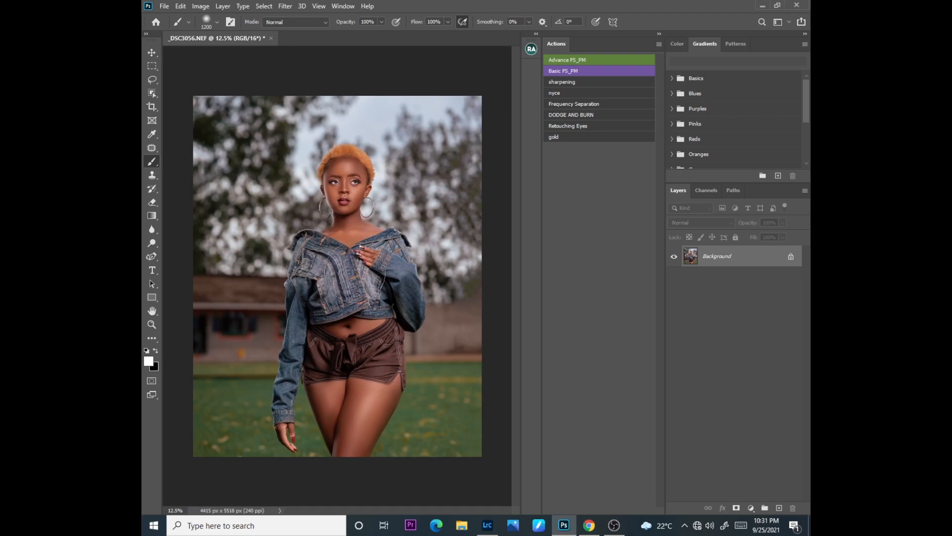
{"action": "key", "text": "ctrl+plus"}
{"action": "key", "text": "ctrl+plus"}
{"action": "key", "text": "ctrl+plus"}
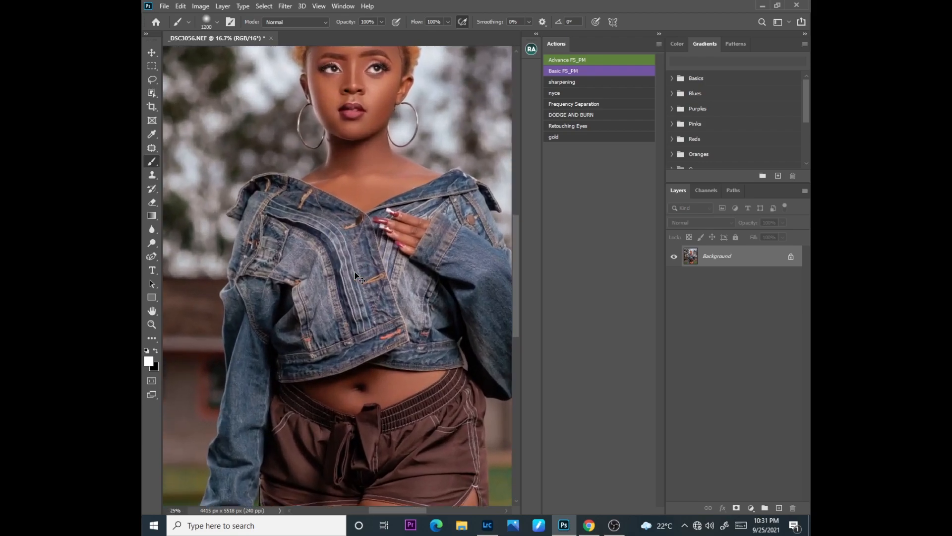
{"action": "left_click_drag", "start_coordinate": [528, 249], "coordinate": [515, 200]}
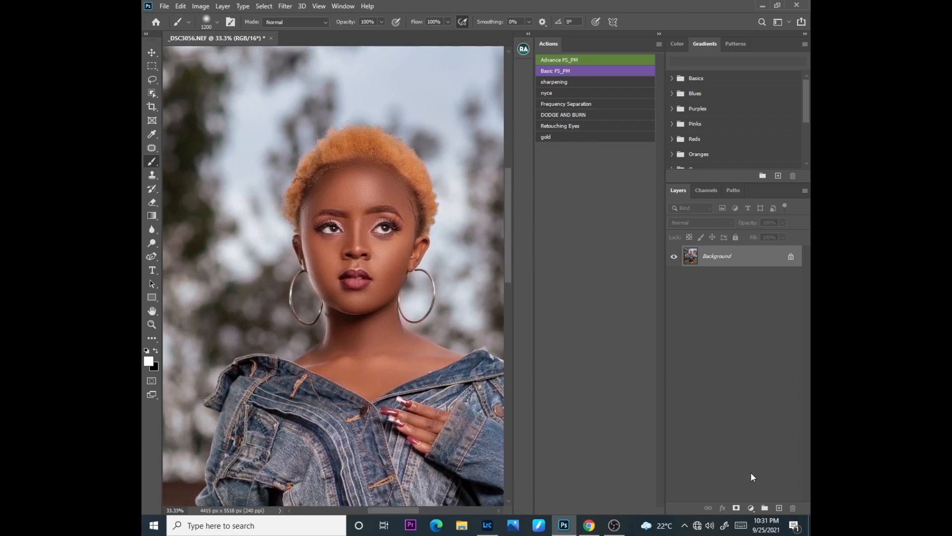
{"action": "left_click", "coordinate": [751, 507]}
{"action": "left_click", "coordinate": [774, 495]}
Step: Adjust the Cyan, Yellow and Black amounts of the Yellows to give the hair a more saturated orange
{"action": "left_click_drag", "start_coordinate": [403, 183], "coordinate": [567, 204]}
{"action": "left_click", "coordinate": [570, 226]}
{"action": "left_click", "coordinate": [546, 239]}
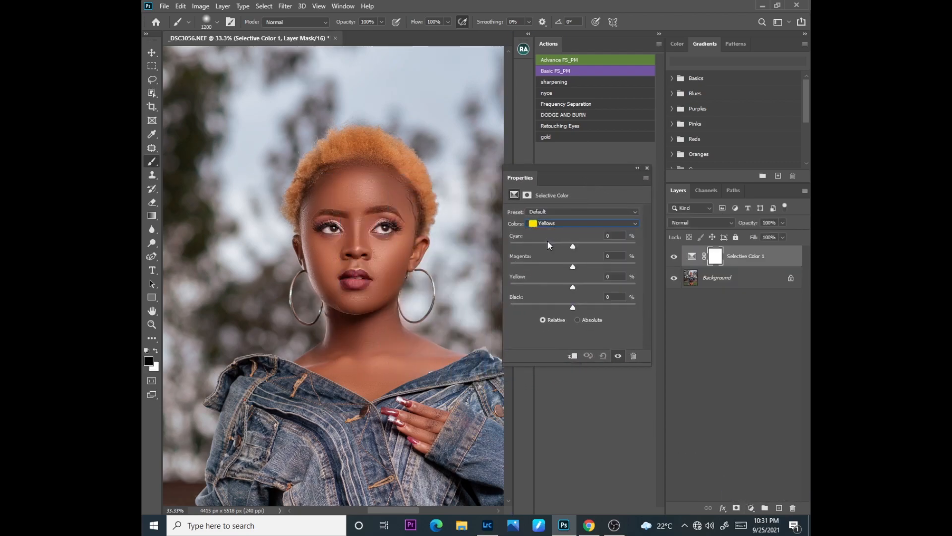
{"action": "left_click_drag", "start_coordinate": [508, 252], "coordinate": [590, 242]}
{"action": "left_click_drag", "start_coordinate": [555, 288], "coordinate": [539, 291]}
{"action": "left_click_drag", "start_coordinate": [619, 282], "coordinate": [614, 282]}
{"action": "left_click_drag", "start_coordinate": [578, 309], "coordinate": [584, 308]}
{"action": "double_click", "coordinate": [643, 179]}
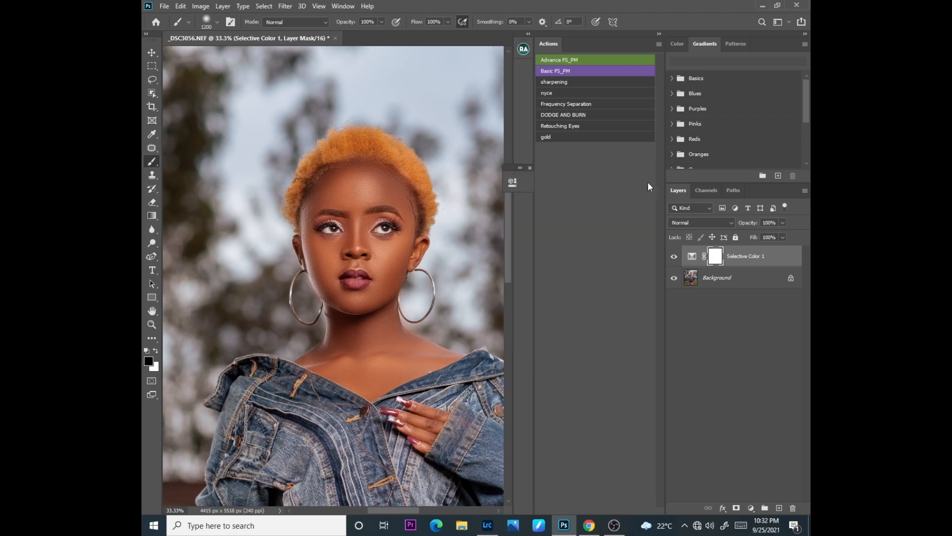
Step: Invert the Selective Color mask to black and paint white over the hair with a 250 px brush
{"action": "key", "text": "ctrl+i"}
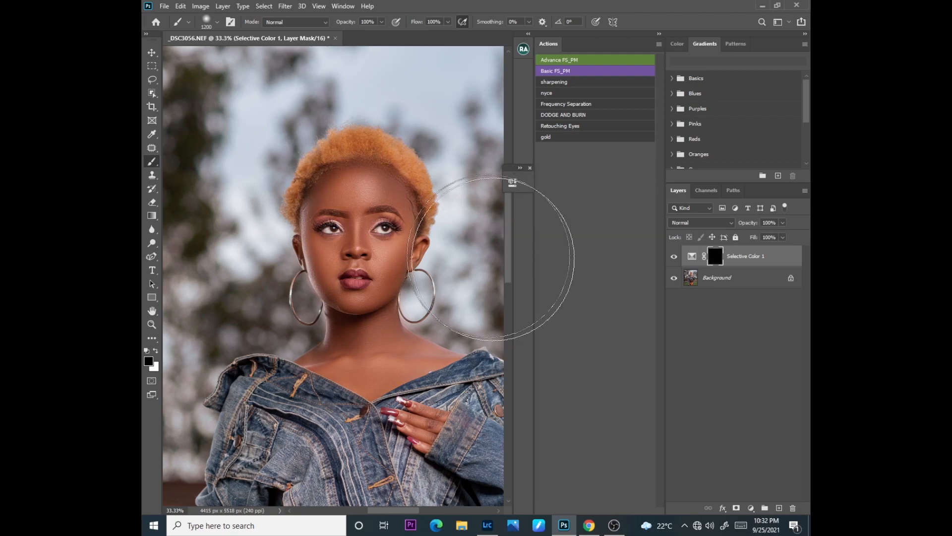
{"action": "key", "text": "bracketleft"}
{"action": "key", "text": "bracketleft"}
{"action": "key", "text": "bracketleft"}
{"action": "key", "text": "bracketleft"}
{"action": "key", "text": "bracketleft"}
{"action": "key", "text": "bracketleft"}
{"action": "key", "text": "bracketleft"}
{"action": "key", "text": "bracketleft"}
{"action": "key", "text": "bracketleft"}
{"action": "key", "text": "bracketleft"}
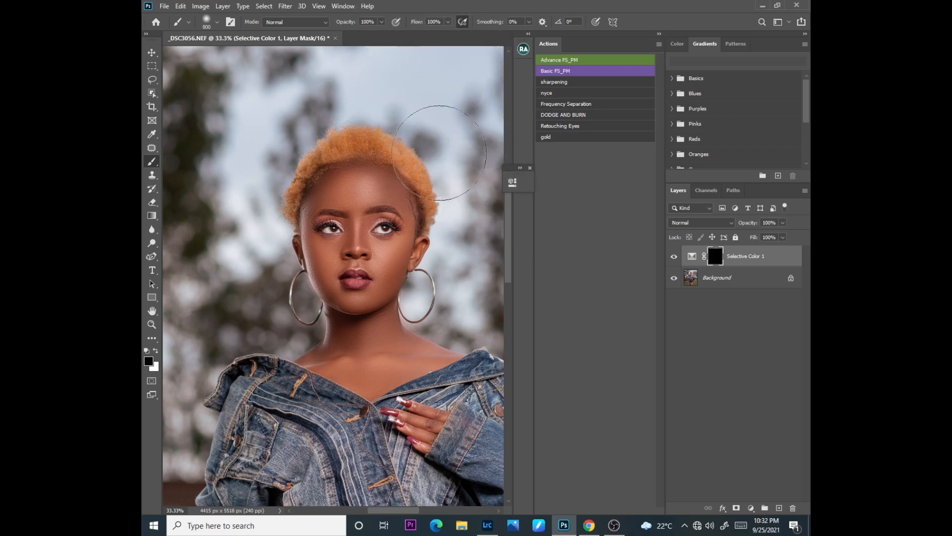
{"action": "key", "text": "x"}
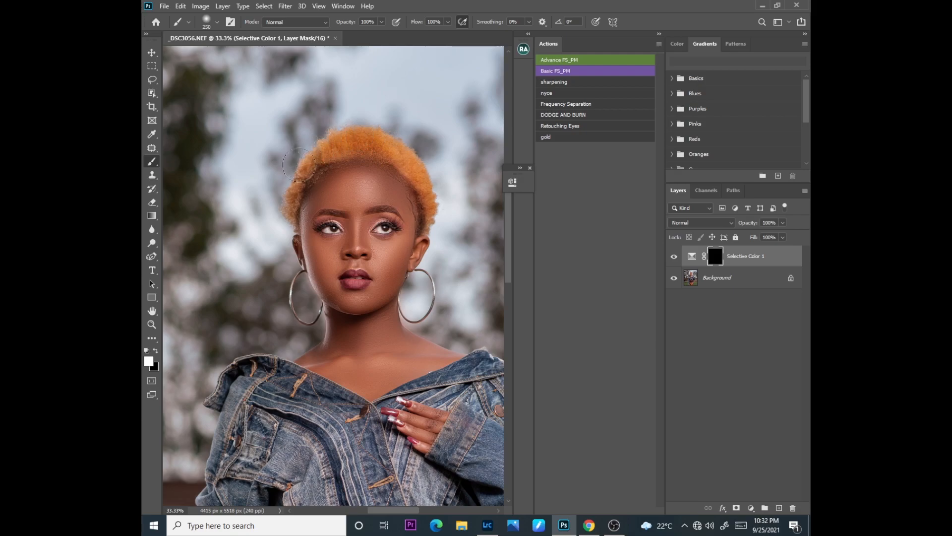
{"action": "mouse_move", "coordinate": [357, 132]}
{"action": "left_mouse_down"}
{"action": "mouse_move", "coordinate": [416, 148]}
{"action": "mouse_move", "coordinate": [432, 182]}
{"action": "mouse_move", "coordinate": [432, 225]}
{"action": "mouse_move", "coordinate": [386, 148]}
{"action": "mouse_move", "coordinate": [356, 134]}
{"action": "mouse_move", "coordinate": [308, 159]}
{"action": "left_mouse_up"}
Step: Paint white on the Selective Color mask over the grass and background around the woman, enlarging the brush to 900 px
{"action": "key", "text": "ctrl+minus"}
{"action": "key", "text": "ctrl+minus"}
{"action": "key", "text": "ctrl+minus"}
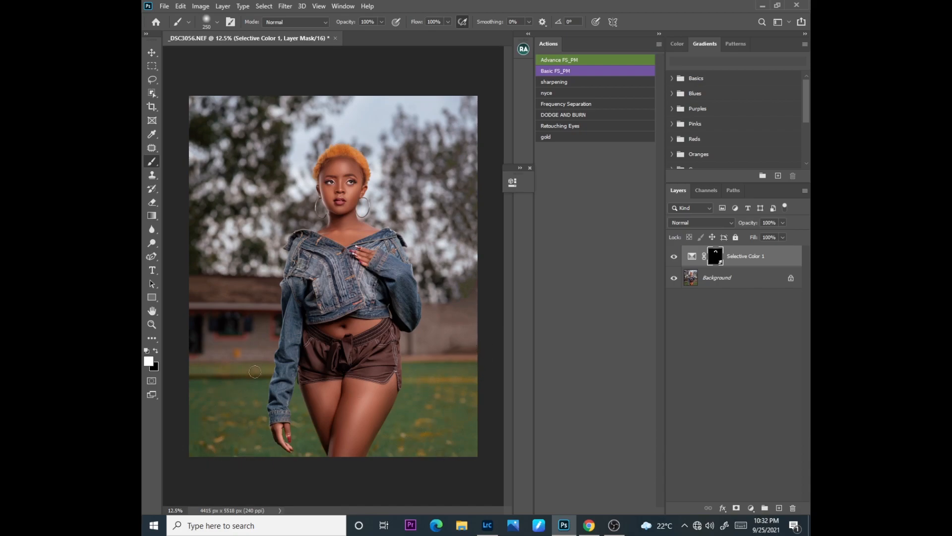
{"action": "left_click_drag", "start_coordinate": [211, 370], "coordinate": [240, 377]}
{"action": "key", "text": "bracketright"}
{"action": "key", "text": "bracketright"}
{"action": "key", "text": "bracketright"}
{"action": "key", "text": "bracketright"}
{"action": "key", "text": "bracketright"}
{"action": "key", "text": "bracketright"}
{"action": "key", "text": "bracketright"}
{"action": "key", "text": "bracketright"}
{"action": "key", "text": "bracketright"}
{"action": "key", "text": "bracketright"}
{"action": "mouse_move", "coordinate": [240, 131]}
{"action": "left_mouse_down"}
{"action": "mouse_move", "coordinate": [219, 89]}
{"action": "mouse_move", "coordinate": [319, 89]}
{"action": "mouse_move", "coordinate": [408, 126]}
{"action": "mouse_move", "coordinate": [309, 128]}
{"action": "left_mouse_up"}
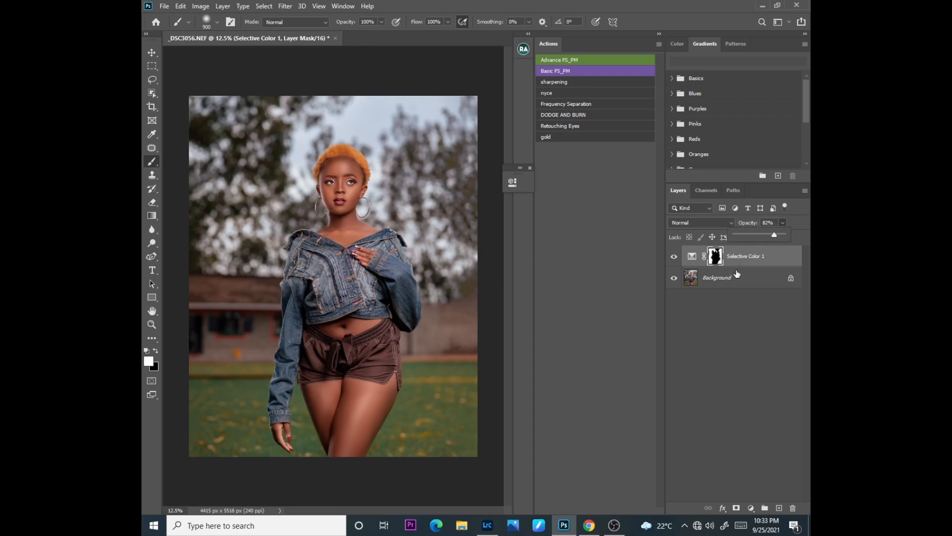
Step: Set the Selective Color layer's opacity to 82% and merge it with the Background
{"action": "left_click", "coordinate": [734, 281]}
{"action": "right_click", "coordinate": [711, 281]}
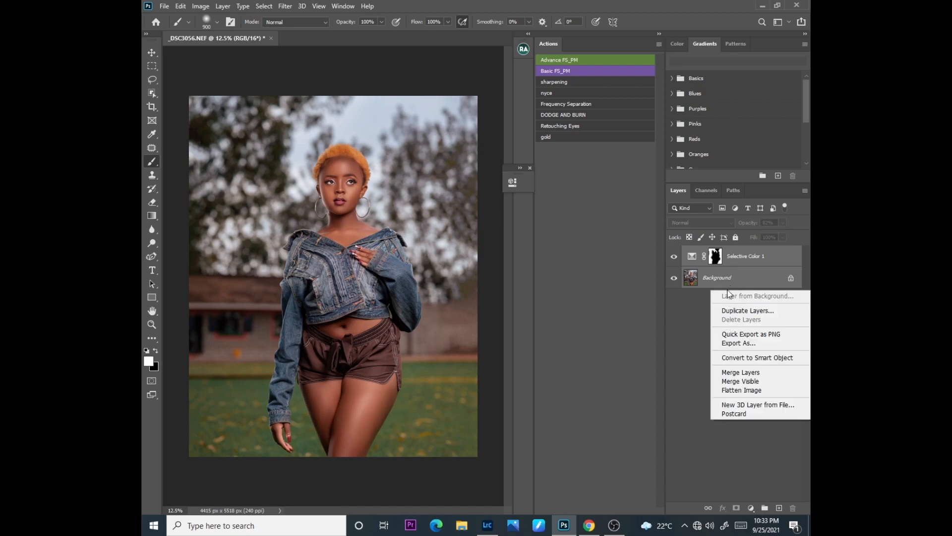
{"action": "left_click", "coordinate": [722, 373]}
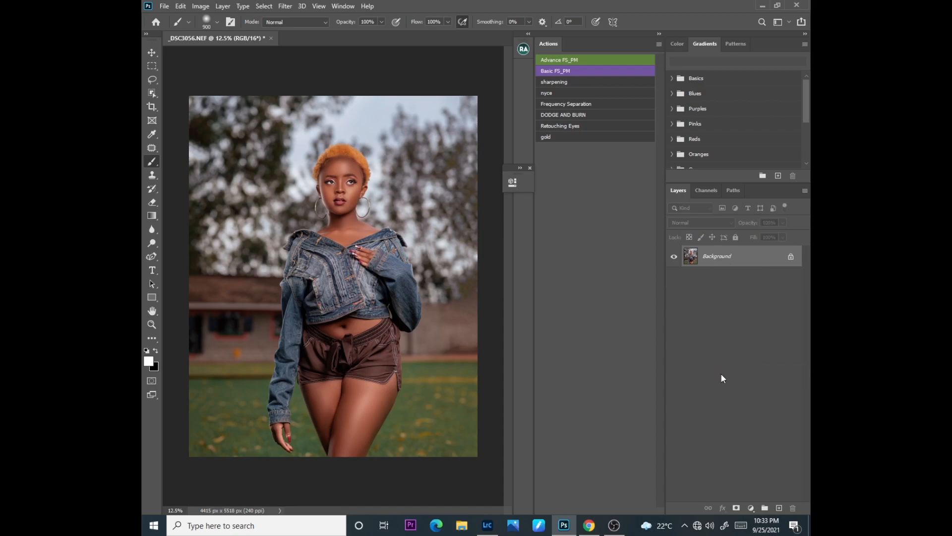
{"action": "left_click", "coordinate": [344, 6]}
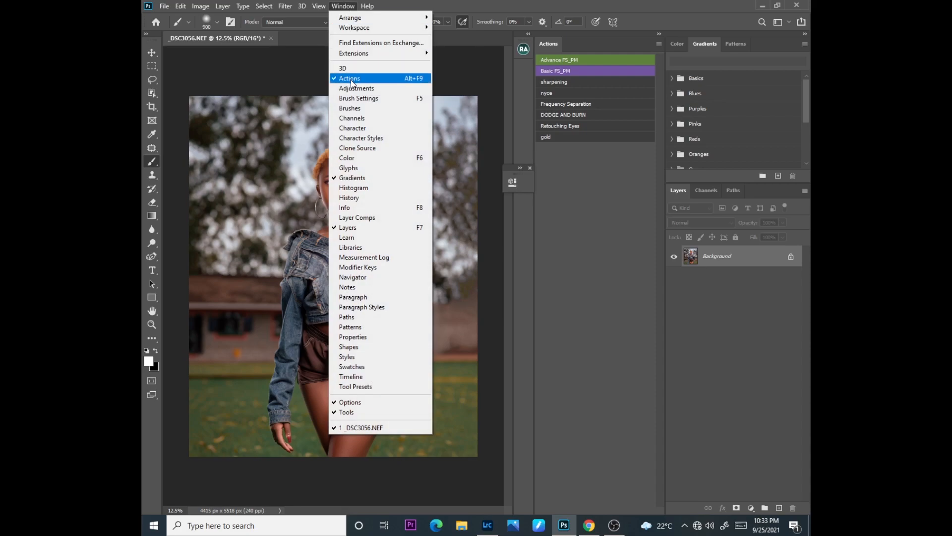
{"action": "left_click", "coordinate": [351, 79]}
{"action": "left_click", "coordinate": [342, 6]}
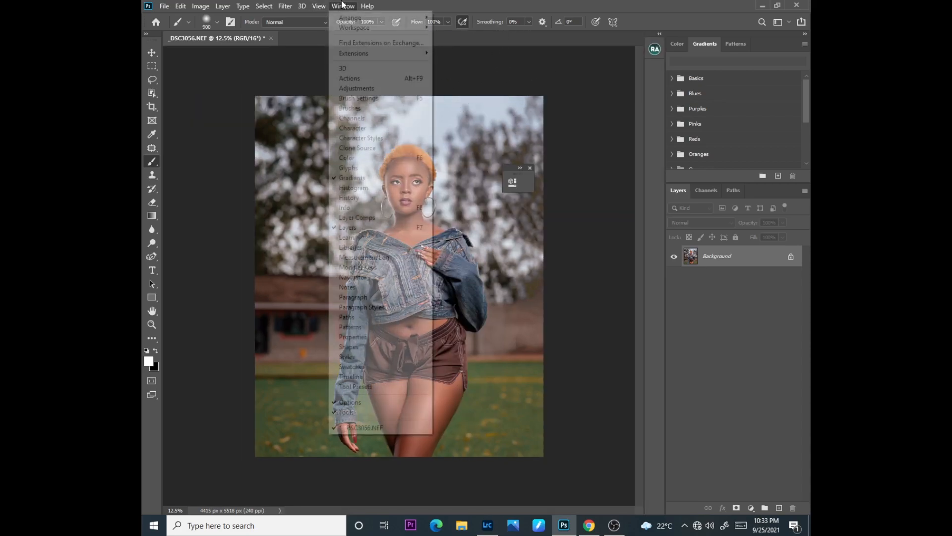
{"action": "left_click", "coordinate": [351, 78]}
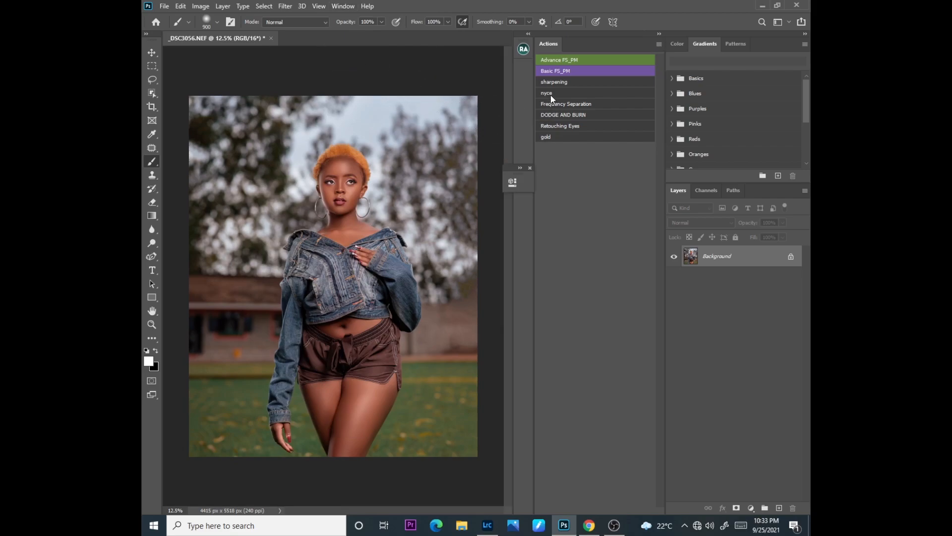
Step: Try the DODGE AND BURN action on the merged portrait and delete the layers it adds
{"action": "left_click", "coordinate": [574, 113]}
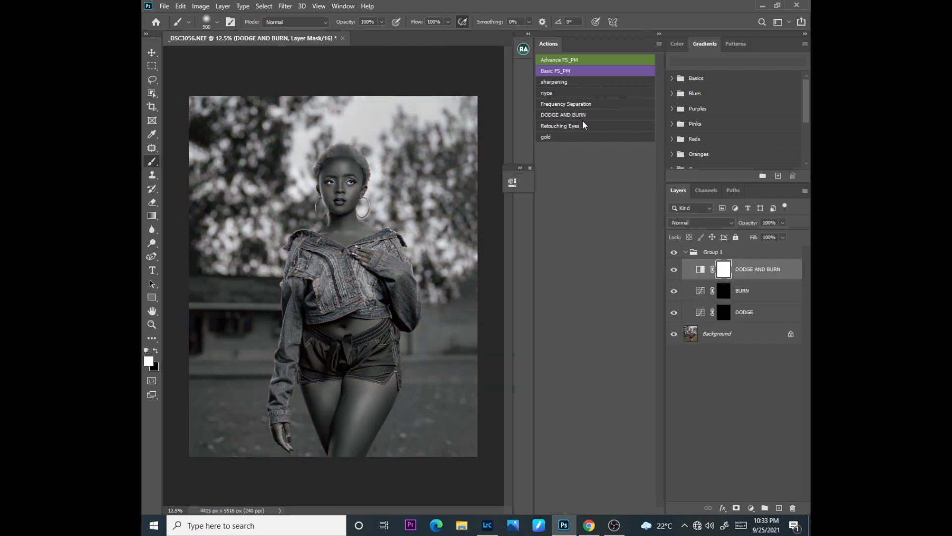
{"action": "key", "text": "Delete"}
{"action": "key", "text": "Delete"}
{"action": "key", "text": "Delete"}
{"action": "key", "text": "Delete"}
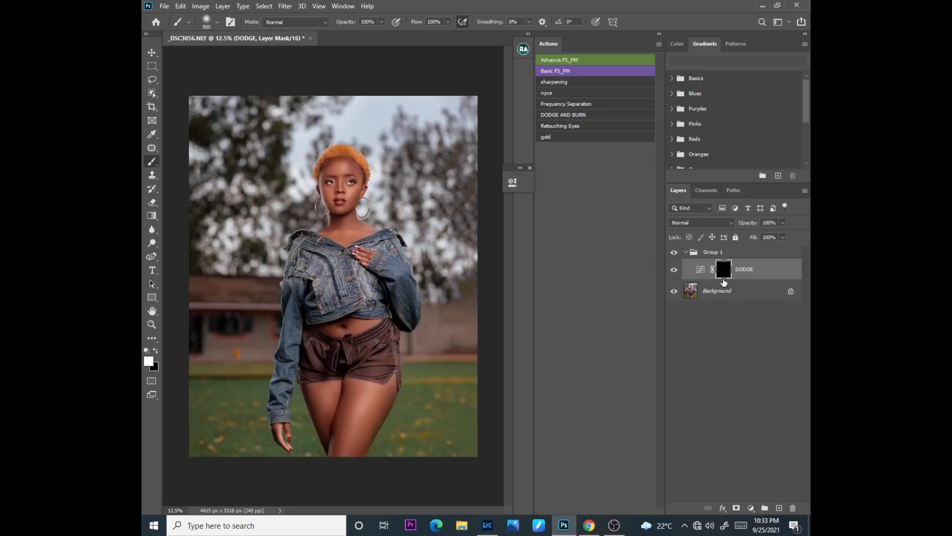
Step: Run the Frequency Separation action with a Gaussian Blur radius of 4 pixels
{"action": "left_click", "coordinate": [562, 104]}
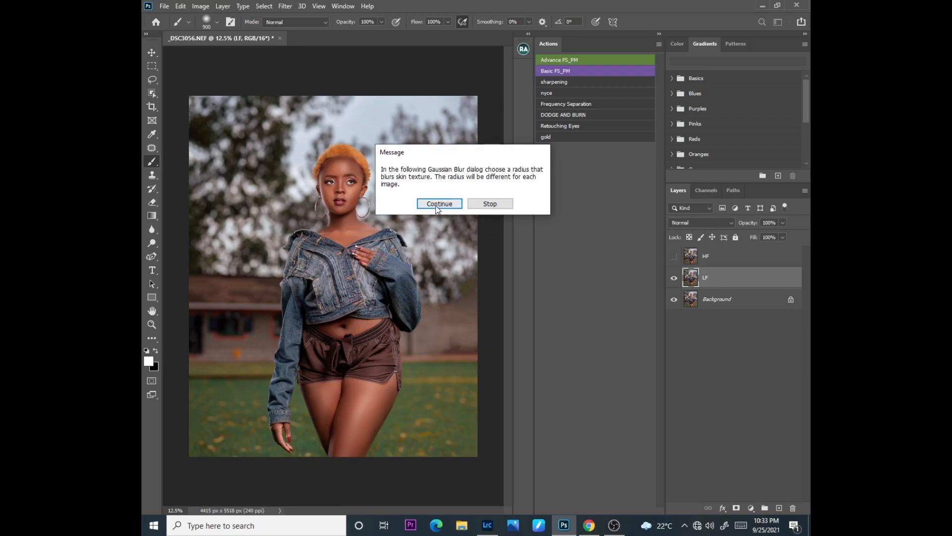
{"action": "left_click", "coordinate": [439, 204]}
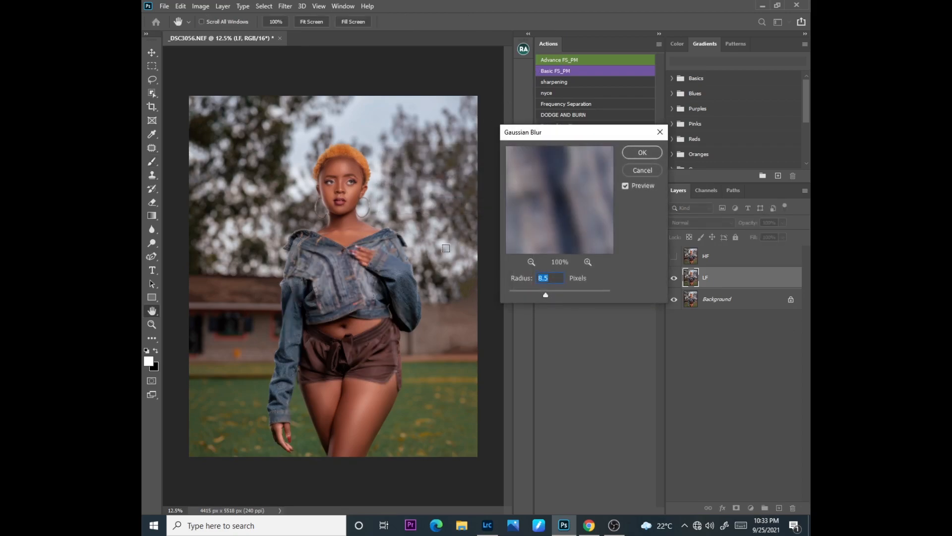
{"action": "type", "text": "4"}
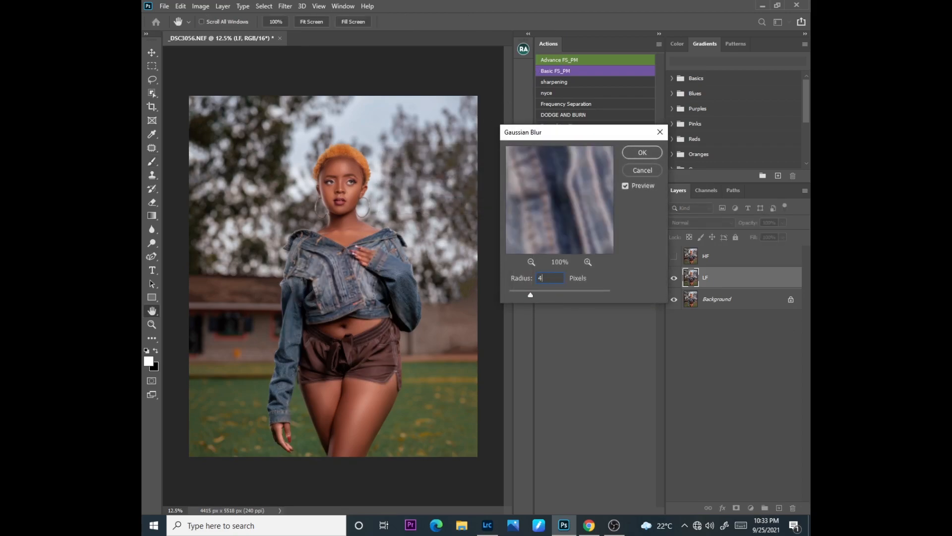
{"action": "left_click", "coordinate": [639, 152]}
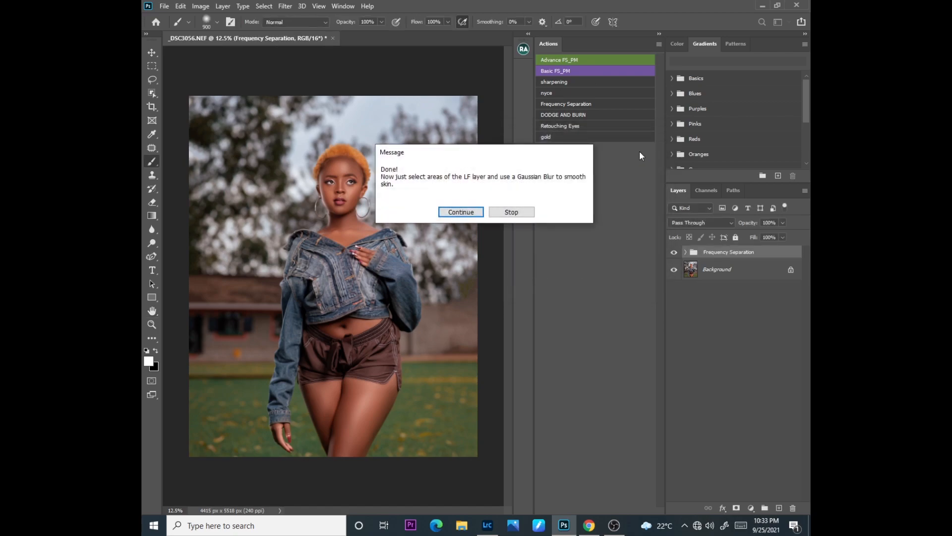
{"action": "left_click", "coordinate": [449, 212]}
Step: Duplicate the HF layer inside the Frequency Separation group and add a white layer mask to the copy
{"action": "left_click", "coordinate": [685, 252]}
{"action": "left_click", "coordinate": [724, 276]}
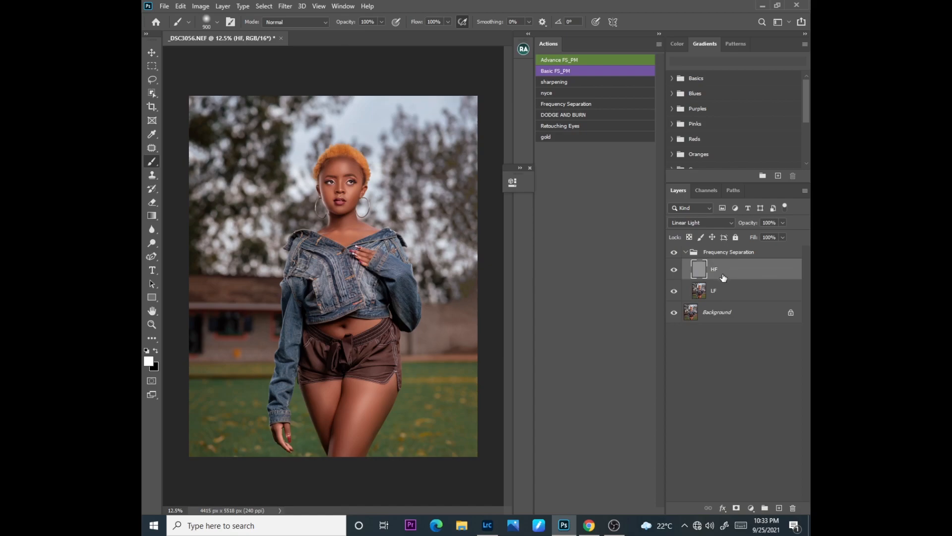
{"action": "key", "text": "ctrl+plus"}
{"action": "key", "text": "ctrl+plus"}
{"action": "key", "text": "ctrl+plus"}
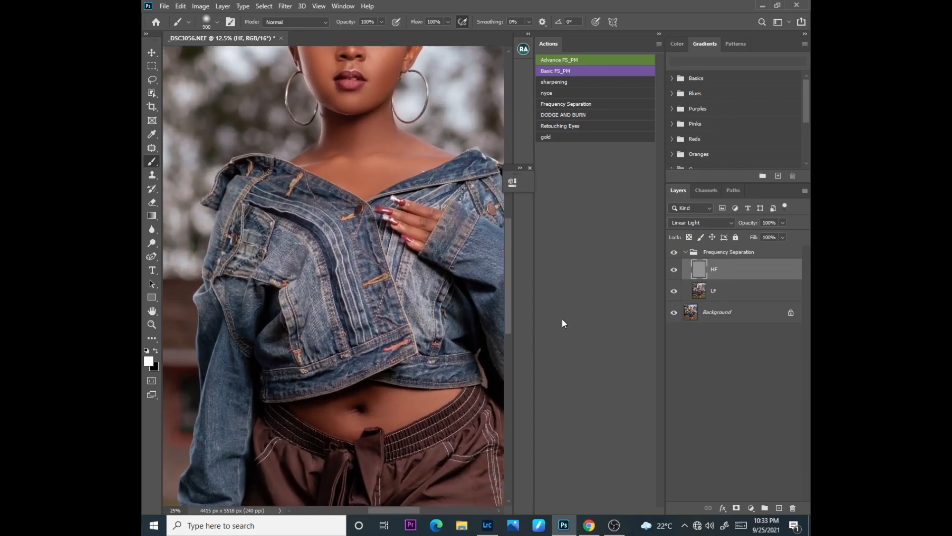
{"action": "scroll", "coordinate": [510, 296], "scroll_direction": "up", "scroll_amount": 5}
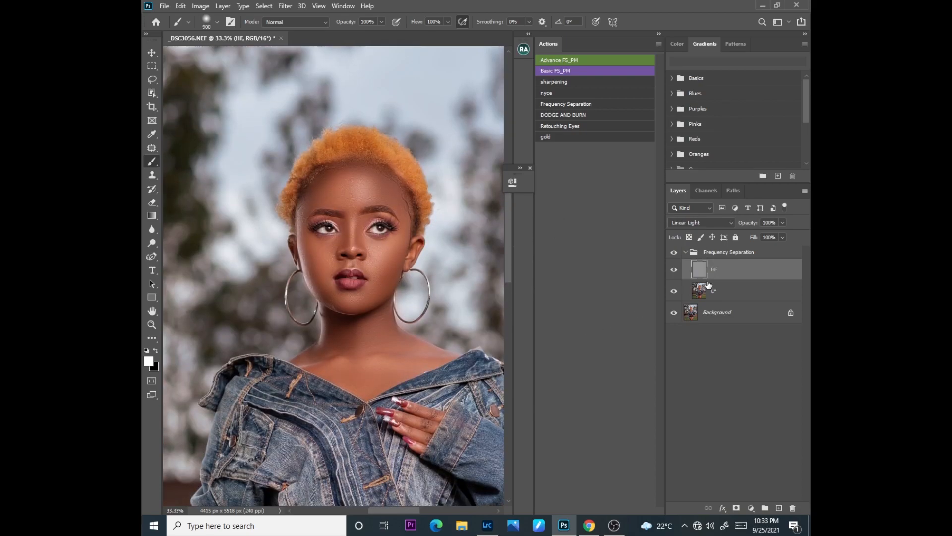
{"action": "key", "text": "ctrl+j"}
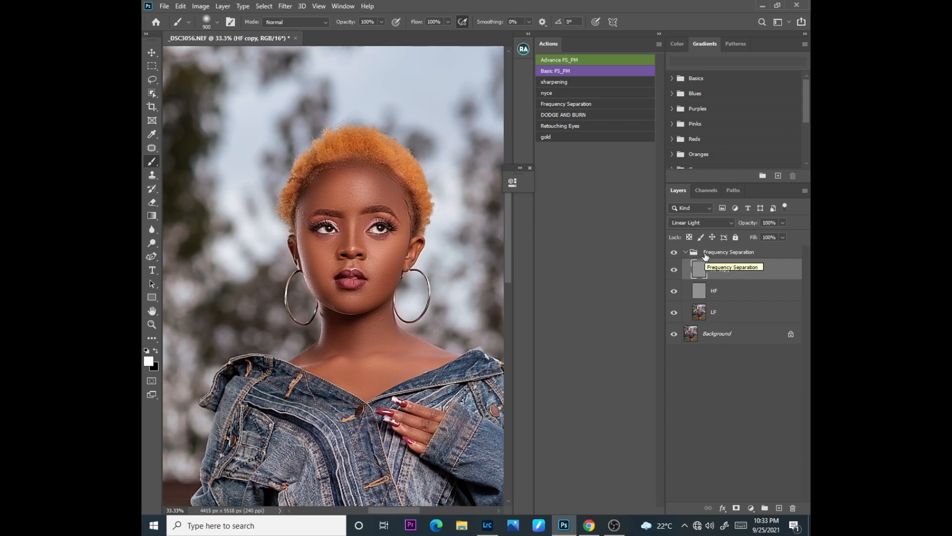
{"action": "left_click", "coordinate": [736, 508]}
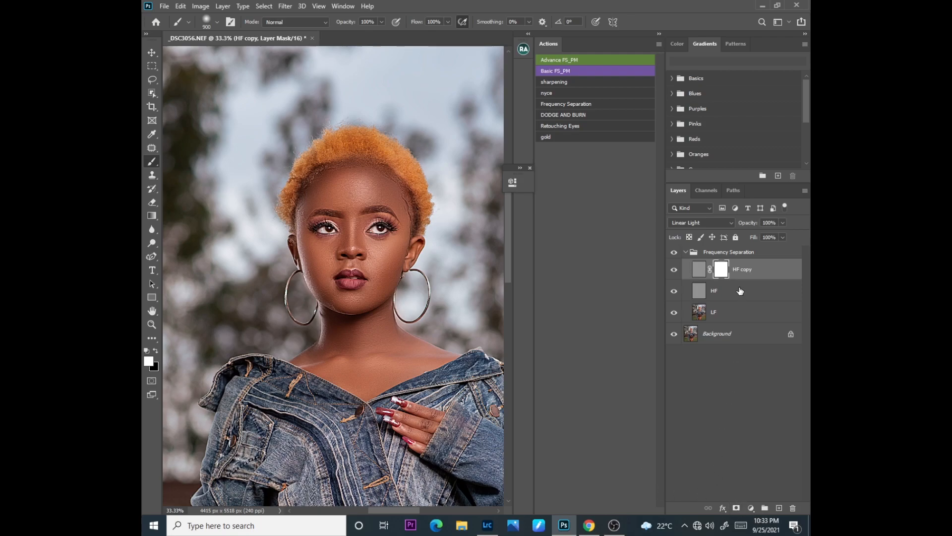
Step: Invert the HF copy layer's mask to black and prepare a brush of size 60 with a white foreground colour
{"action": "key", "text": "ctrl+i"}
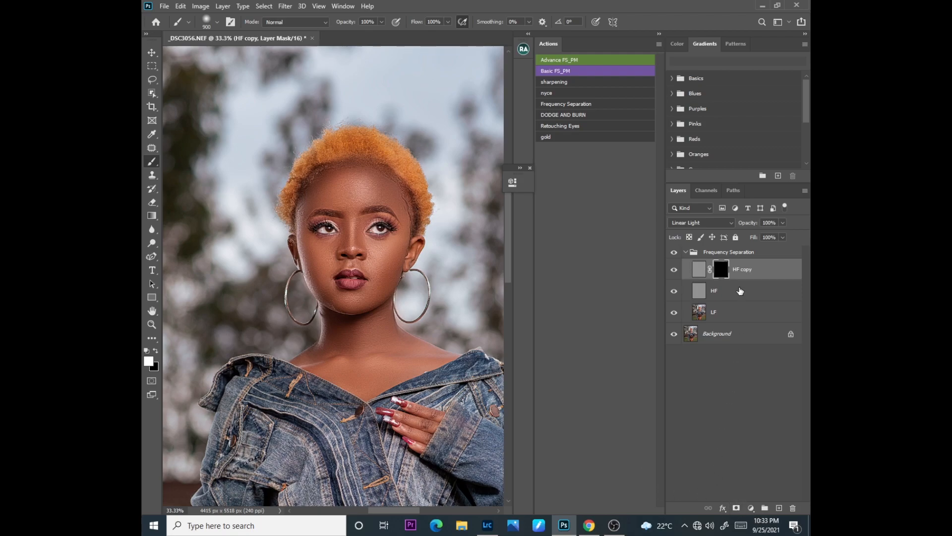
{"action": "key", "text": "bracketleft"}
{"action": "key", "text": "bracketleft"}
{"action": "key", "text": "bracketleft"}
{"action": "key", "text": "bracketleft"}
{"action": "key", "text": "bracketleft"}
{"action": "key", "text": "bracketleft"}
{"action": "key", "text": "bracketleft"}
{"action": "key", "text": "bracketleft"}
{"action": "key", "text": "bracketleft"}
{"action": "key", "text": "bracketleft"}
{"action": "key", "text": "bracketleft"}
{"action": "key", "text": "bracketleft"}
{"action": "key", "text": "bracketleft"}
{"action": "key", "text": "bracketleft"}
{"action": "key", "text": "bracketleft"}
{"action": "key", "text": "bracketleft"}
{"action": "left_click", "coordinate": [152, 366]}
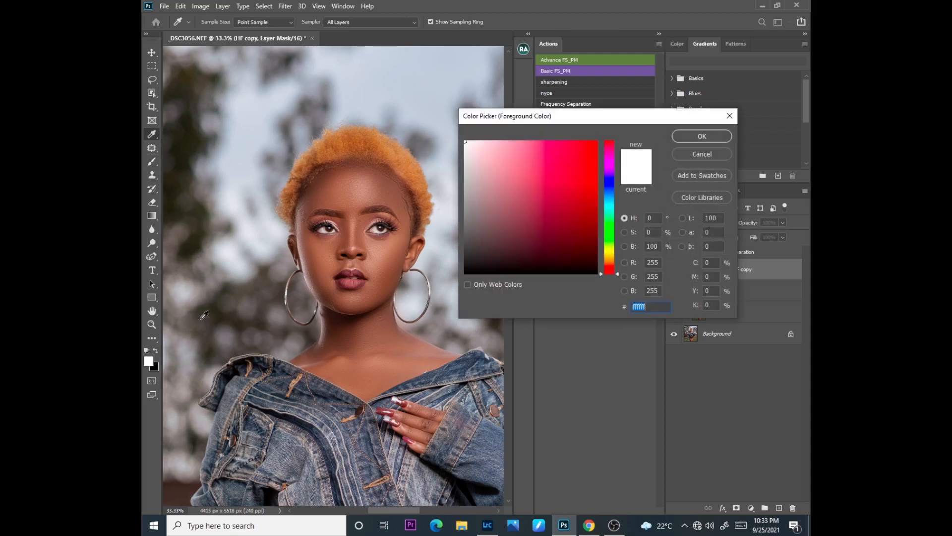
{"action": "left_click", "coordinate": [699, 136]}
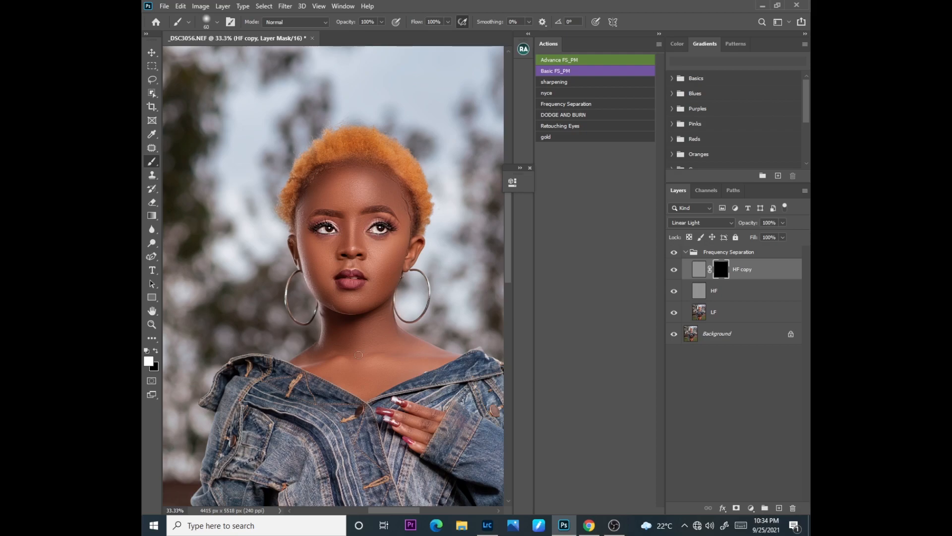
Step: Reveal the HF copy texture on the upper denim jacket with a size 400 brush at 17% flow
{"action": "left_click", "coordinate": [447, 22]}
{"action": "mouse_move", "coordinate": [451, 34]}
{"action": "left_mouse_down"}
{"action": "mouse_move", "coordinate": [417, 44]}
{"action": "mouse_move", "coordinate": [411, 58]}
{"action": "mouse_move", "coordinate": [417, 42]}
{"action": "mouse_move", "coordinate": [409, 35]}
{"action": "left_mouse_up"}
{"action": "key", "text": "bracketright"}
{"action": "key", "text": "bracketright"}
{"action": "key", "text": "bracketright"}
{"action": "key", "text": "bracketright"}
{"action": "key", "text": "bracketright"}
{"action": "key", "text": "bracketright"}
{"action": "key", "text": "bracketright"}
{"action": "key", "text": "bracketright"}
{"action": "key", "text": "bracketright"}
{"action": "key", "text": "bracketright"}
{"action": "left_click_drag", "start_coordinate": [336, 372], "coordinate": [404, 381]}
Step: Paint white on the HF copy mask over the rest of the denim jacket, its sleeves and the shorts
{"action": "key", "text": "ctrl+minus"}
{"action": "key", "text": "ctrl+minus"}
{"action": "key", "text": "ctrl+minus"}
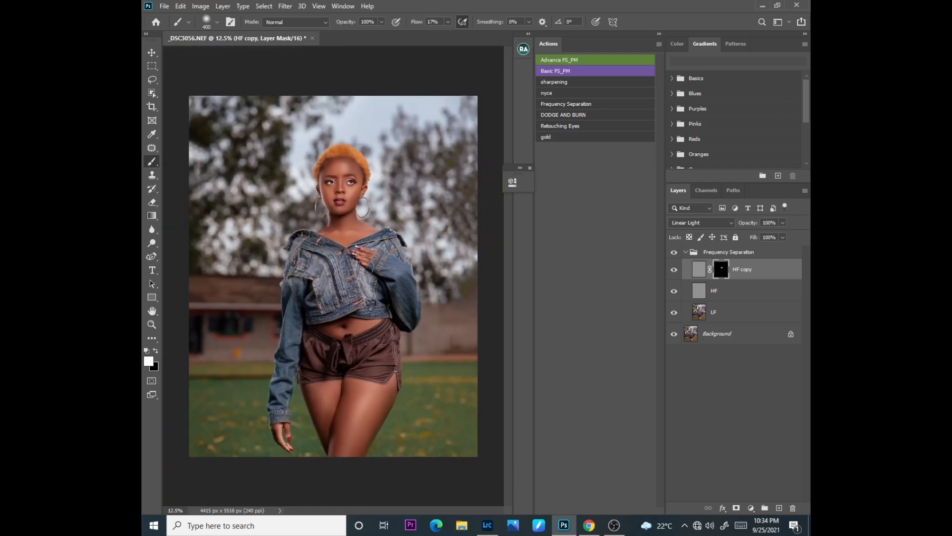
{"action": "left_click_drag", "start_coordinate": [319, 317], "coordinate": [316, 328]}
{"action": "left_click_drag", "start_coordinate": [372, 255], "coordinate": [397, 307]}
{"action": "key", "text": "ctrl+plus"}
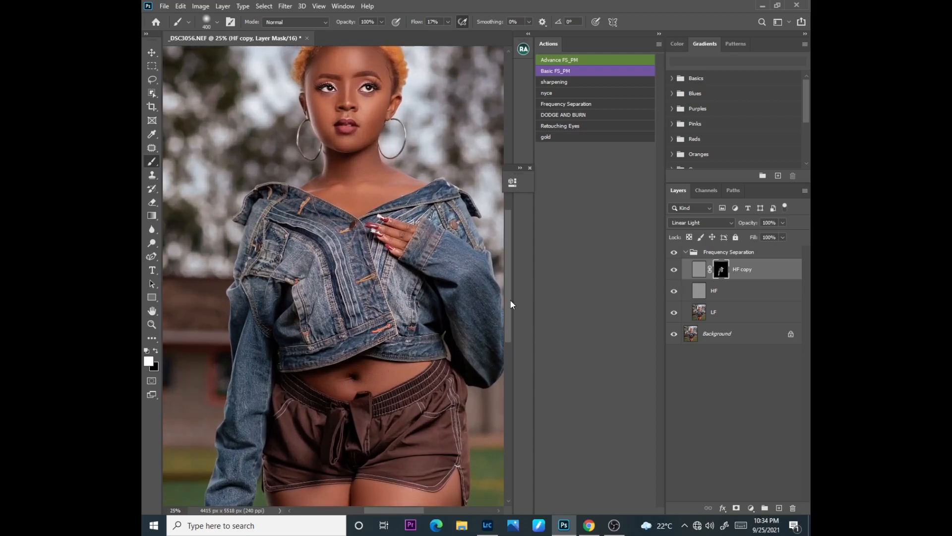
{"action": "left_click_drag", "start_coordinate": [511, 301], "coordinate": [461, 387]}
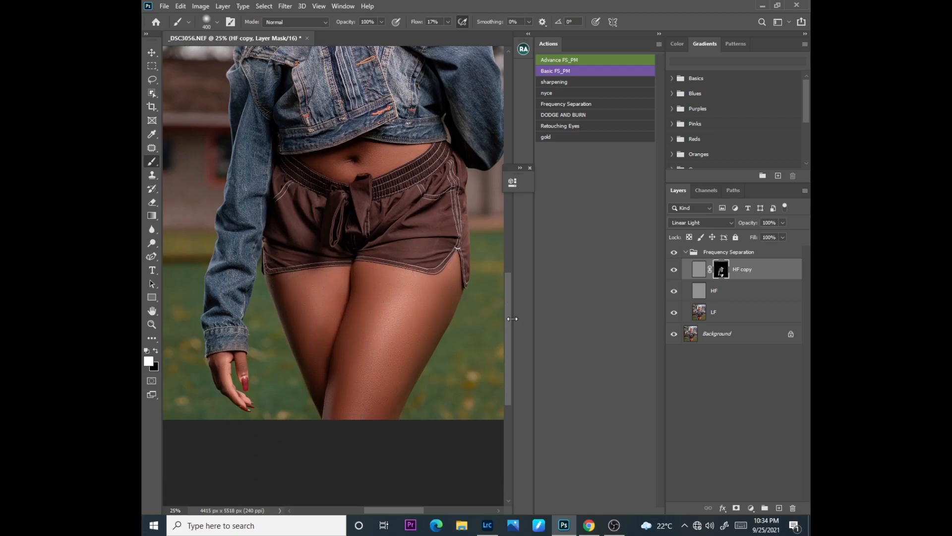
Step: Paint the HF copy mask over the facial skin with a size 125 brush at 5% flow
{"action": "scroll", "coordinate": [381, 264], "scroll_direction": "up", "scroll_amount": 10}
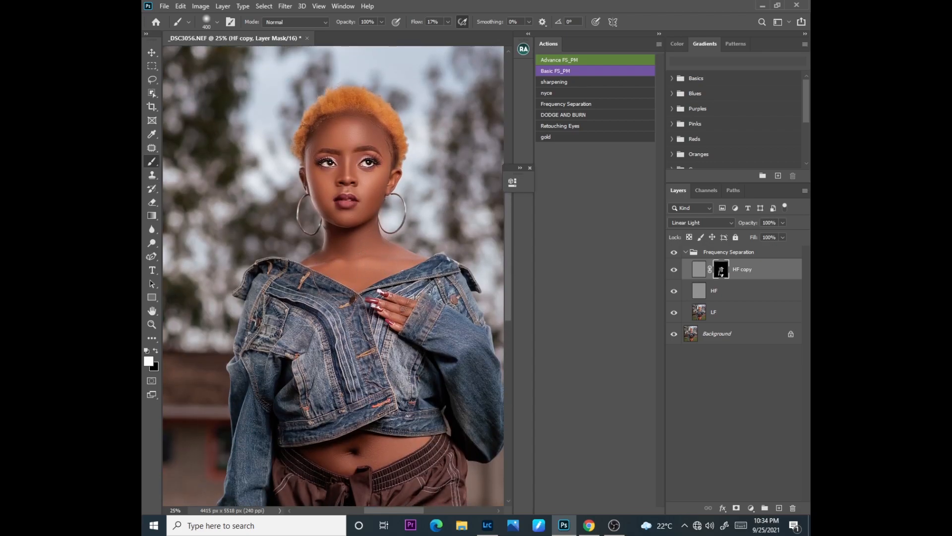
{"action": "key", "text": "ctrl+plus"}
{"action": "key", "text": "ctrl+plus"}
{"action": "key", "text": "ctrl+plus"}
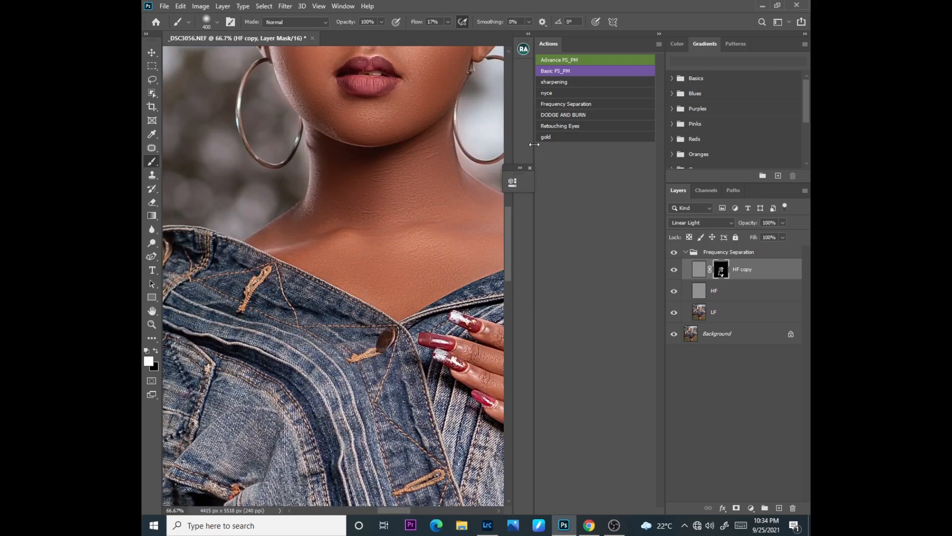
{"action": "left_click_drag", "start_coordinate": [509, 212], "coordinate": [507, 168]}
{"action": "key", "text": "bracketleft"}
{"action": "key", "text": "bracketleft"}
{"action": "key", "text": "bracketleft"}
{"action": "key", "text": "bracketleft"}
{"action": "key", "text": "bracketleft"}
{"action": "left_click", "coordinate": [447, 22]}
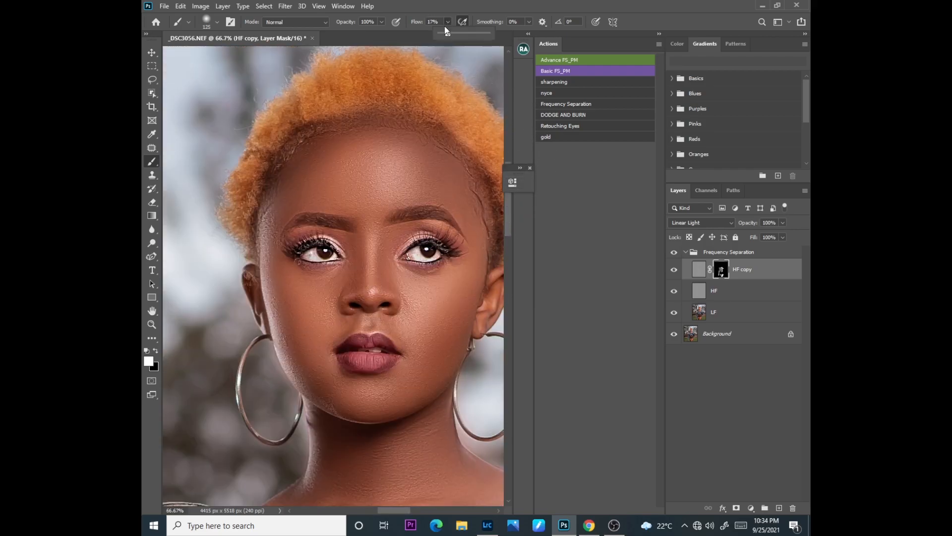
{"action": "mouse_move", "coordinate": [398, 338]}
{"action": "left_mouse_down"}
{"action": "mouse_move", "coordinate": [444, 309]}
{"action": "mouse_move", "coordinate": [449, 290]}
{"action": "mouse_move", "coordinate": [436, 375]}
{"action": "mouse_move", "coordinate": [471, 282]}
{"action": "mouse_move", "coordinate": [407, 323]}
{"action": "left_mouse_up"}
{"action": "mouse_move", "coordinate": [320, 325]}
{"action": "left_mouse_down"}
{"action": "mouse_move", "coordinate": [316, 360]}
{"action": "mouse_move", "coordinate": [284, 248]}
{"action": "mouse_move", "coordinate": [310, 363]}
{"action": "mouse_move", "coordinate": [348, 387]}
{"action": "mouse_move", "coordinate": [275, 239]}
{"action": "mouse_move", "coordinate": [291, 192]}
{"action": "mouse_move", "coordinate": [325, 186]}
{"action": "mouse_move", "coordinate": [350, 206]}
{"action": "mouse_move", "coordinate": [322, 161]}
{"action": "mouse_move", "coordinate": [361, 140]}
{"action": "mouse_move", "coordinate": [375, 184]}
{"action": "mouse_move", "coordinate": [351, 264]}
{"action": "mouse_move", "coordinate": [357, 227]}
{"action": "mouse_move", "coordinate": [362, 269]}
{"action": "mouse_move", "coordinate": [385, 269]}
{"action": "mouse_move", "coordinate": [384, 252]}
{"action": "mouse_move", "coordinate": [394, 268]}
{"action": "mouse_move", "coordinate": [391, 228]}
{"action": "mouse_move", "coordinate": [366, 250]}
{"action": "mouse_move", "coordinate": [364, 239]}
{"action": "mouse_move", "coordinate": [350, 280]}
{"action": "mouse_move", "coordinate": [406, 319]}
{"action": "mouse_move", "coordinate": [404, 301]}
{"action": "mouse_move", "coordinate": [410, 335]}
{"action": "mouse_move", "coordinate": [459, 272]}
{"action": "mouse_move", "coordinate": [478, 266]}
{"action": "mouse_move", "coordinate": [458, 156]}
{"action": "mouse_move", "coordinate": [414, 118]}
{"action": "mouse_move", "coordinate": [350, 117]}
{"action": "mouse_move", "coordinate": [274, 212]}
{"action": "left_mouse_up"}
Step: Set the HF copy layer's opacity to 64% and collapse the Frequency Separation group
{"action": "left_click", "coordinate": [783, 237]}
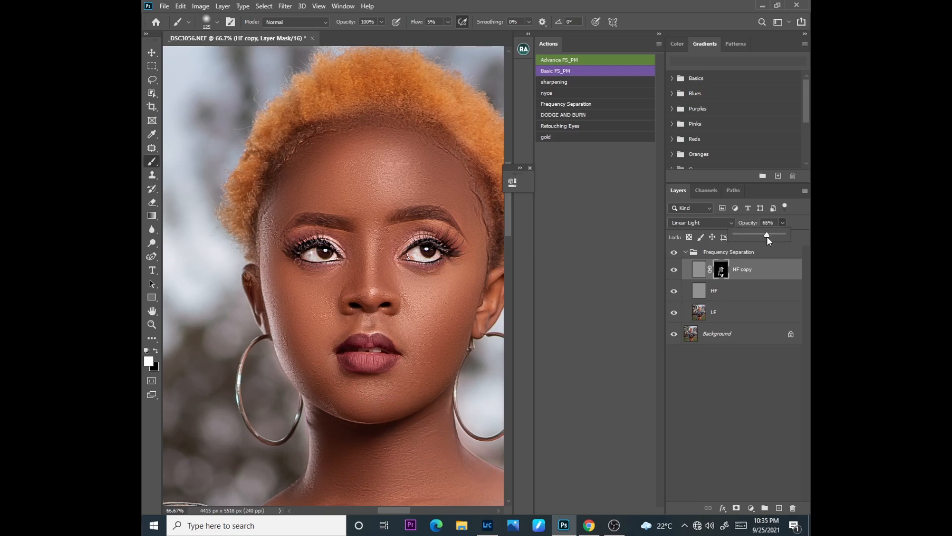
{"action": "key", "text": "ctrl+minus"}
{"action": "key", "text": "ctrl+minus"}
{"action": "key", "text": "ctrl+minus"}
{"action": "key", "text": "ctrl+minus"}
{"action": "key", "text": "ctrl+minus"}
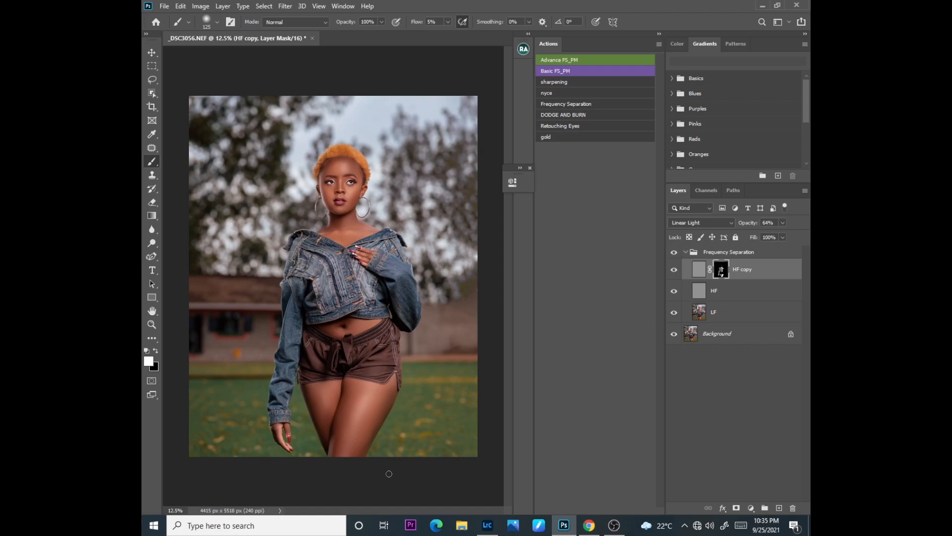
{"action": "left_click", "coordinate": [694, 252]}
{"action": "left_click", "coordinate": [686, 252]}
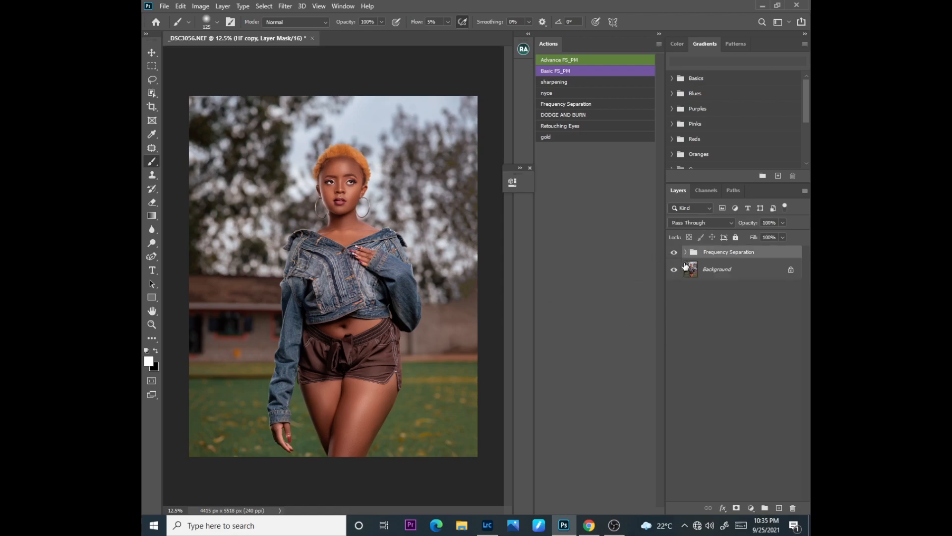